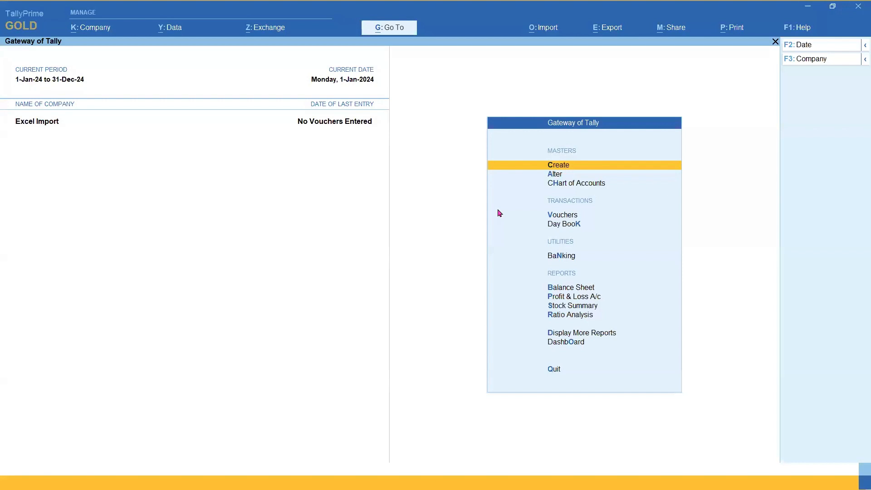
Open the masters import and choose Excel (Spreadsheet) as the file format.
{"action": "key", "text": "alt+o"}
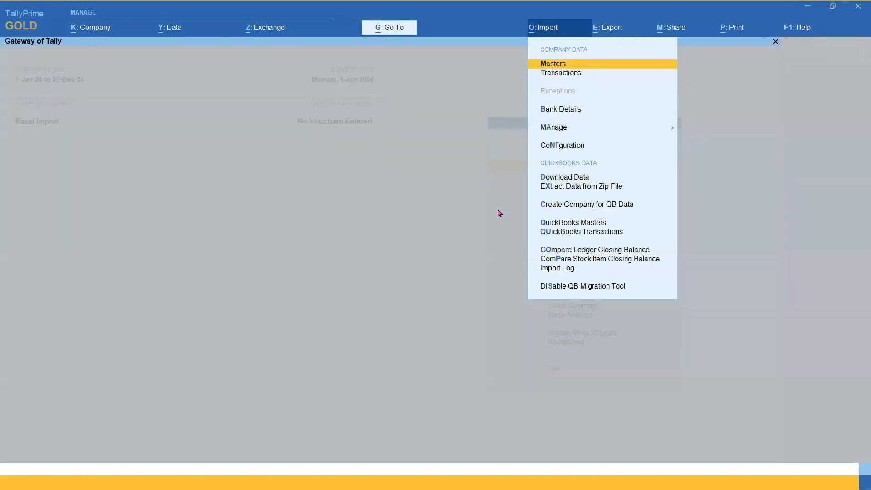
{"action": "key", "text": "Down"}
{"action": "key", "text": "Up"}
{"action": "key", "text": "Down"}
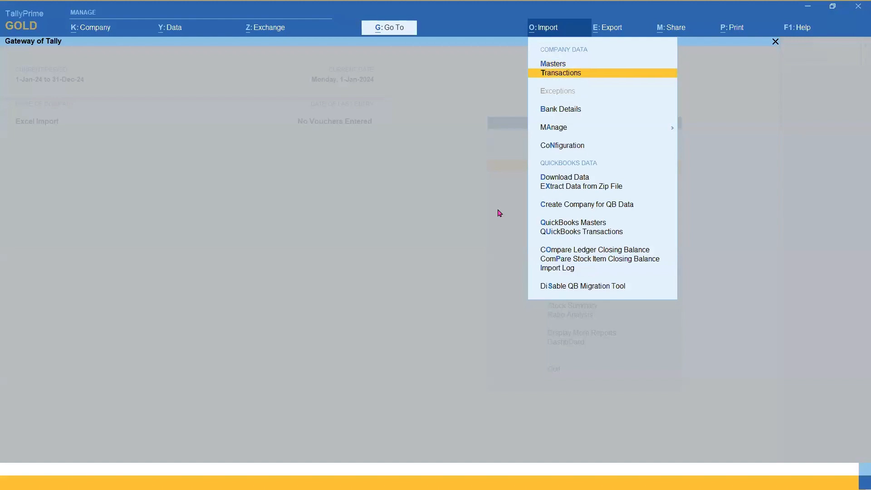
{"action": "key", "text": "Up"}
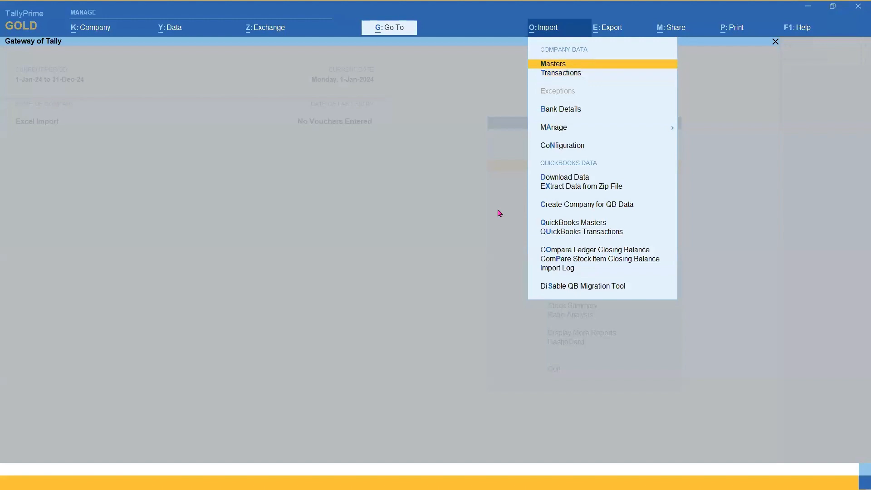
{"action": "key", "text": "Return"}
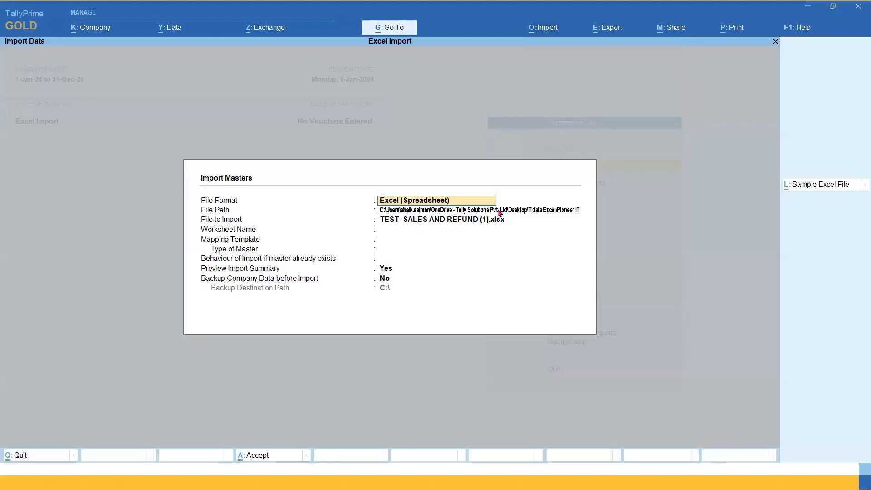
{"action": "key", "text": "space"}
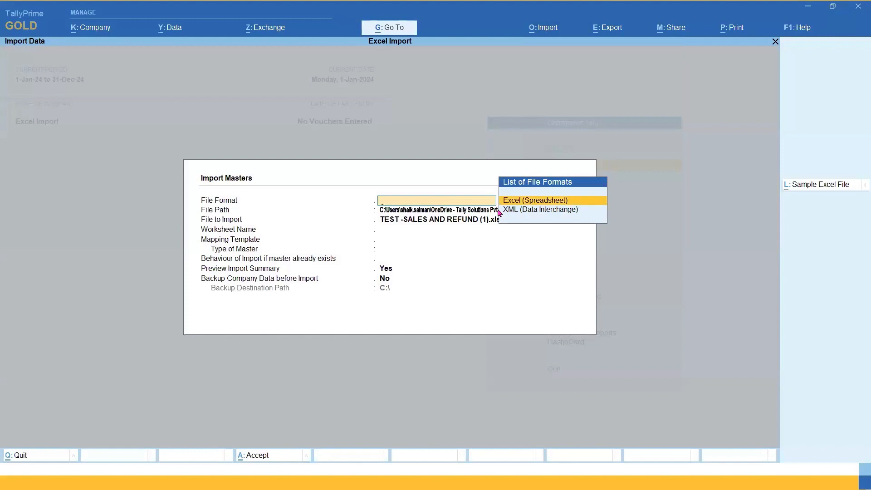
{"action": "key", "text": "Return"}
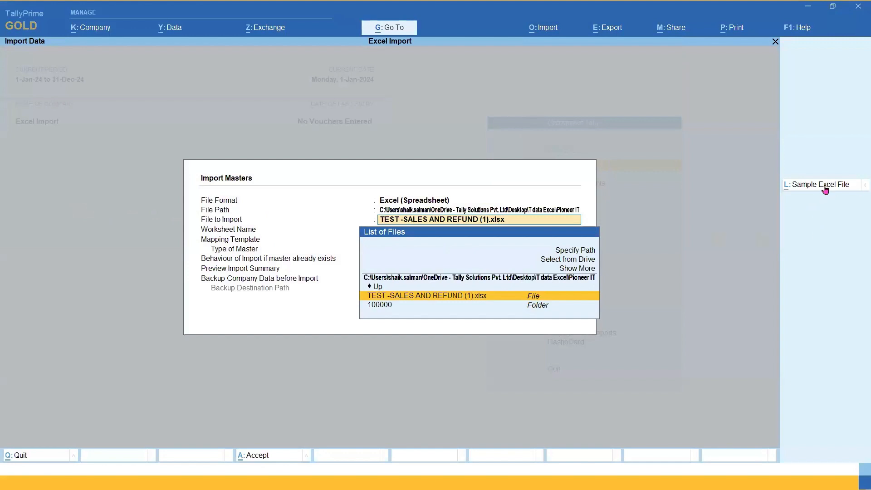
Switch the import file format to XML (Data Interchange) and back to Excel (Spreadsheet).
{"action": "key", "text": "BackSpace"}
{"action": "key", "text": "Down"}
{"action": "key", "text": "Return"}
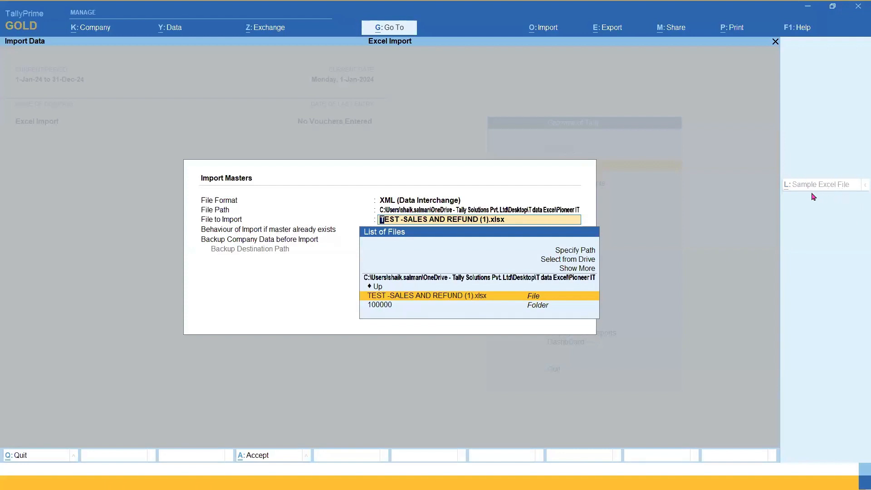
{"action": "key", "text": "BackSpace"}
{"action": "key", "text": "Up"}
{"action": "key", "text": "Return"}
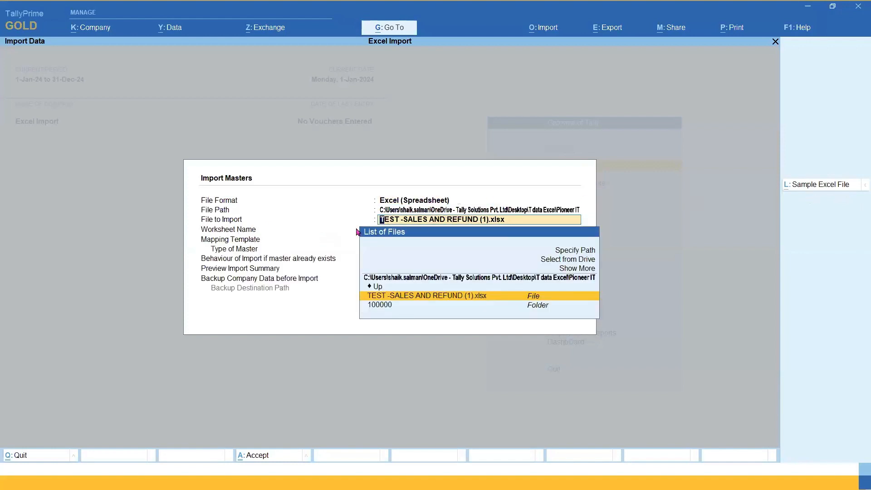
Open the sample Excel file export for masters and configure it to export the sample for All Masters.
{"action": "left_click", "coordinate": [816, 186]}
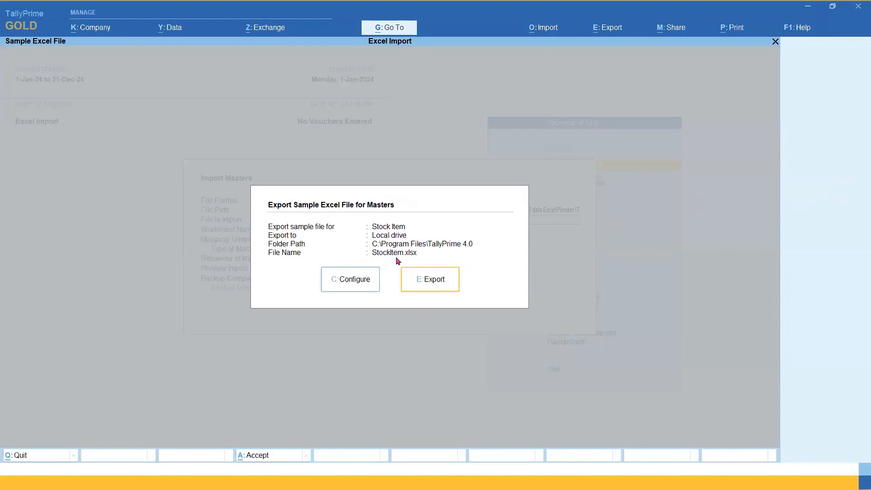
{"action": "left_click", "coordinate": [348, 282]}
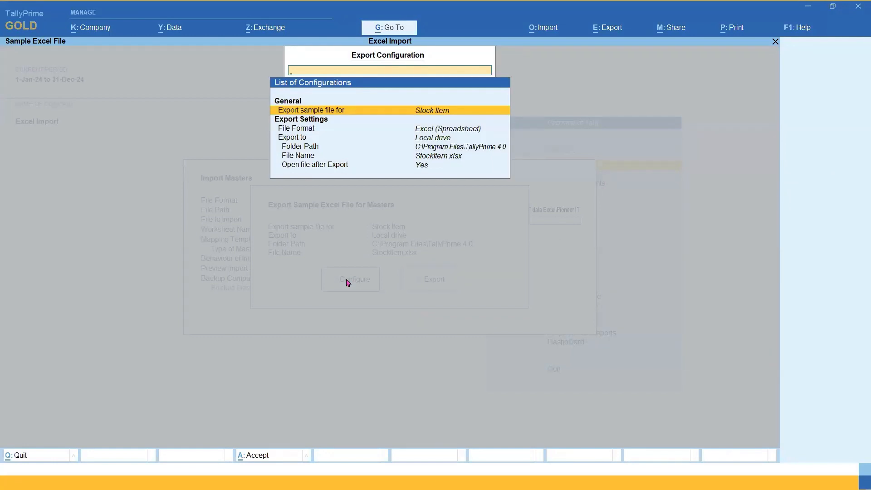
{"action": "key", "text": "Return"}
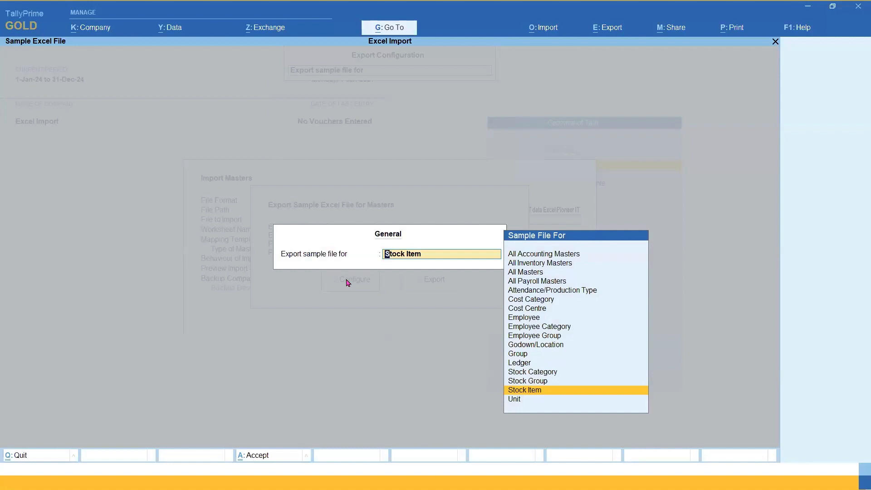
{"action": "key", "text": "Up"}
{"action": "key", "text": "Up"}
{"action": "key", "text": "Up"}
{"action": "key", "text": "Up"}
{"action": "key", "text": "Up"}
{"action": "key", "text": "Up"}
{"action": "key", "text": "Up"}
{"action": "key", "text": "Up"}
{"action": "key", "text": "Up"}
{"action": "key", "text": "Up"}
{"action": "key", "text": "Up"}
{"action": "key", "text": "Up"}
{"action": "key", "text": "Up"}
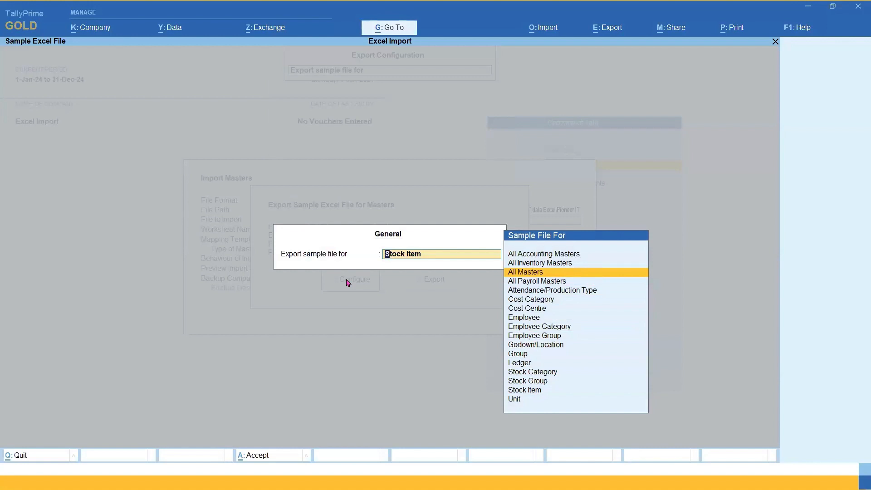
{"action": "key", "text": "Return"}
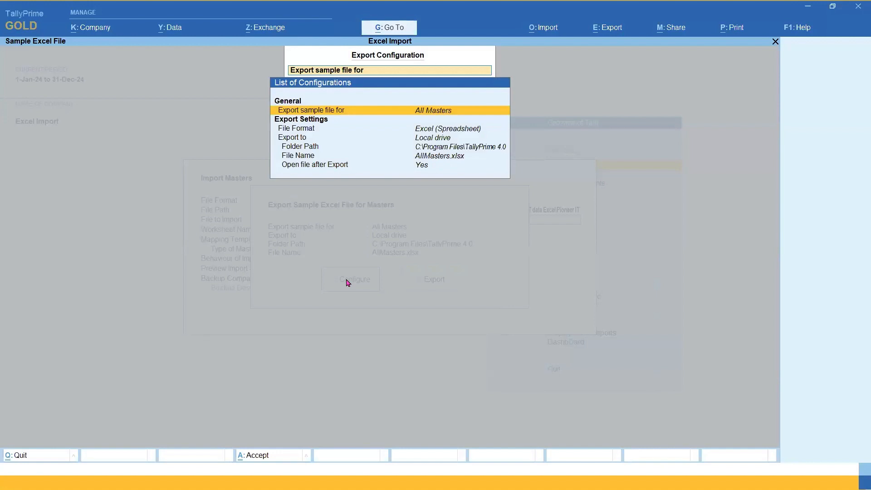
Accept the export configuration and export the sample file AllMasters.xlsx, overwriting the existing file.
{"action": "key", "text": "Down"}
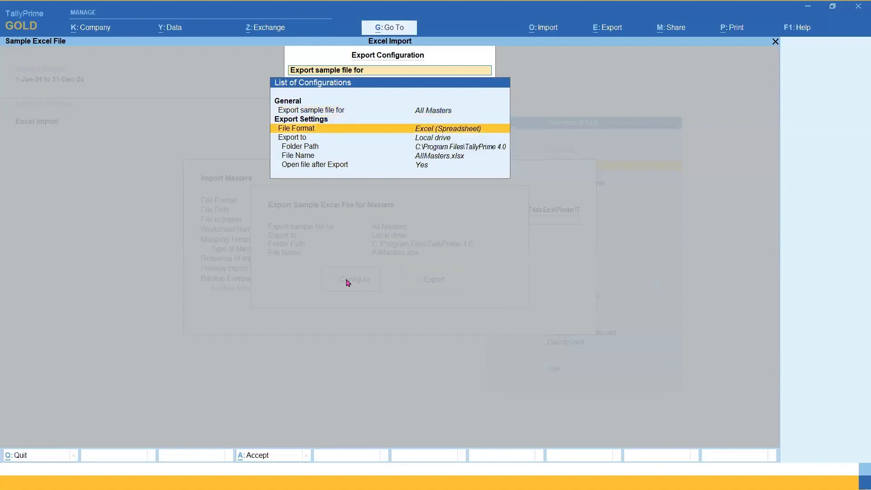
{"action": "key", "text": "Down"}
{"action": "key", "text": "Down"}
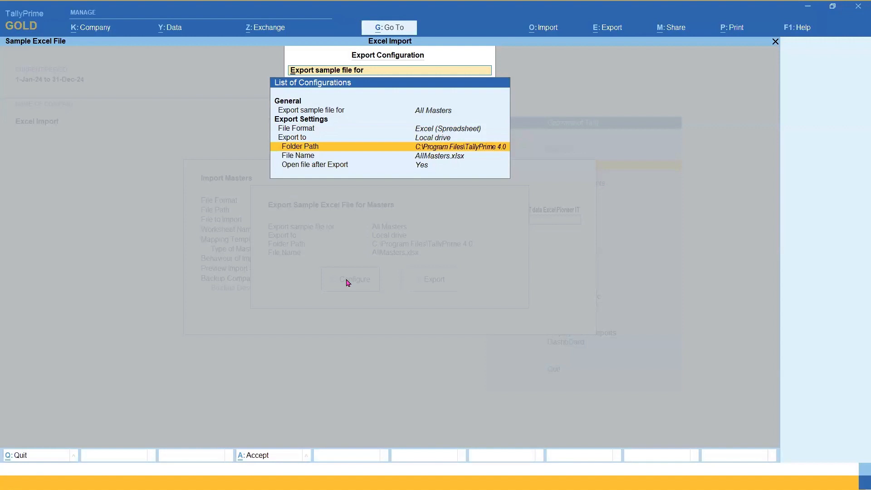
{"action": "key", "text": "ctrl+a"}
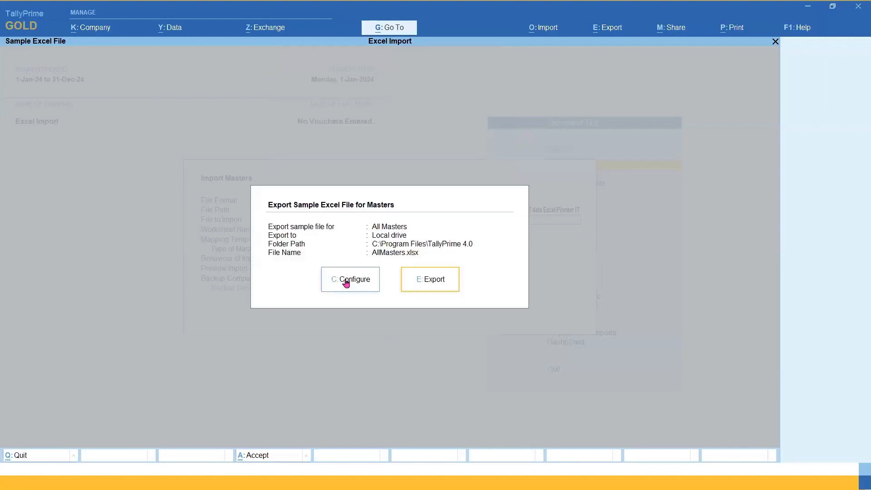
{"action": "key", "text": "Return"}
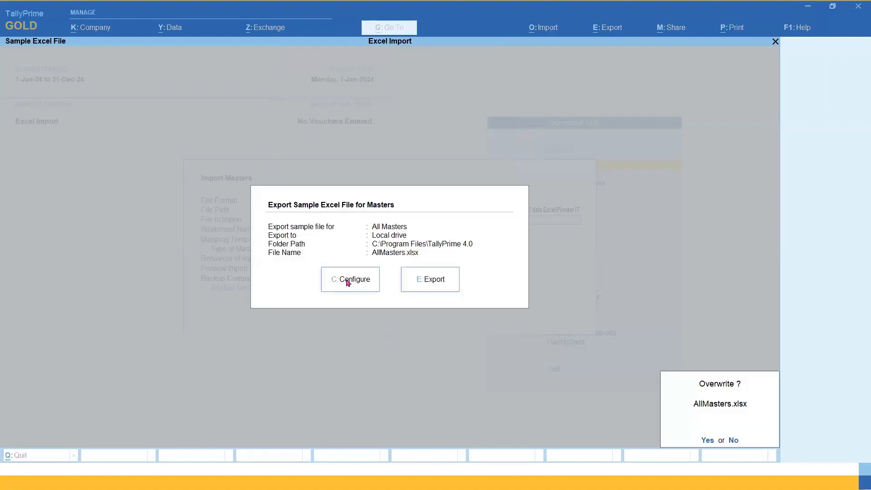
{"action": "key", "text": "y"}
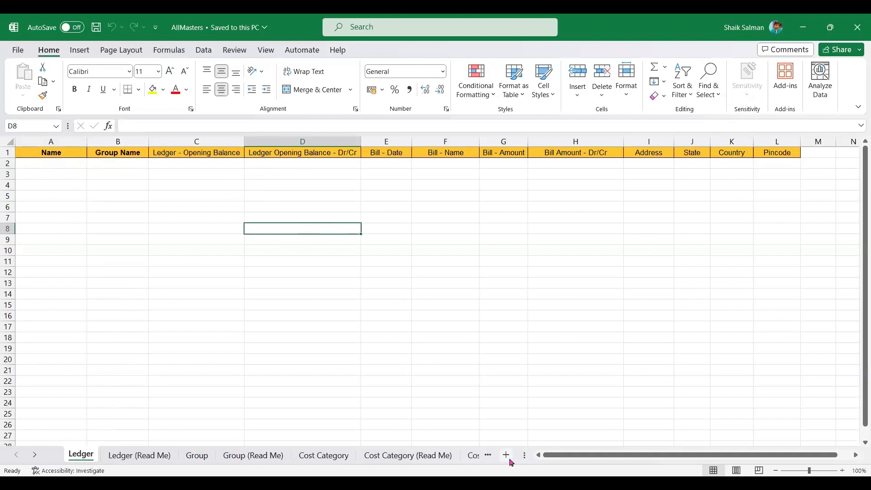
Look through the worksheets of the exported AllMasters workbook in Excel, including Cost Centre and Stock Item.
{"action": "left_click", "coordinate": [36, 455]}
{"action": "left_click", "coordinate": [35, 456]}
{"action": "left_click", "coordinate": [36, 456]}
{"action": "left_click", "coordinate": [35, 455]}
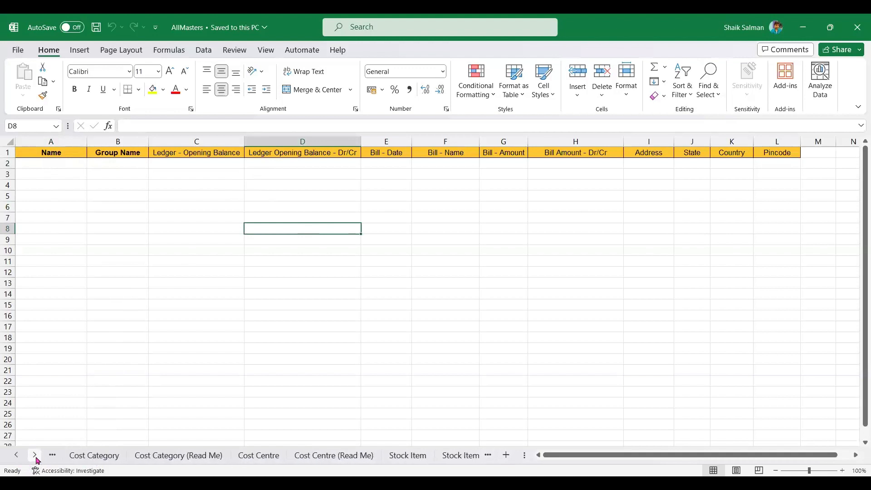
{"action": "left_click", "coordinate": [259, 456]}
{"action": "left_click", "coordinate": [407, 456]}
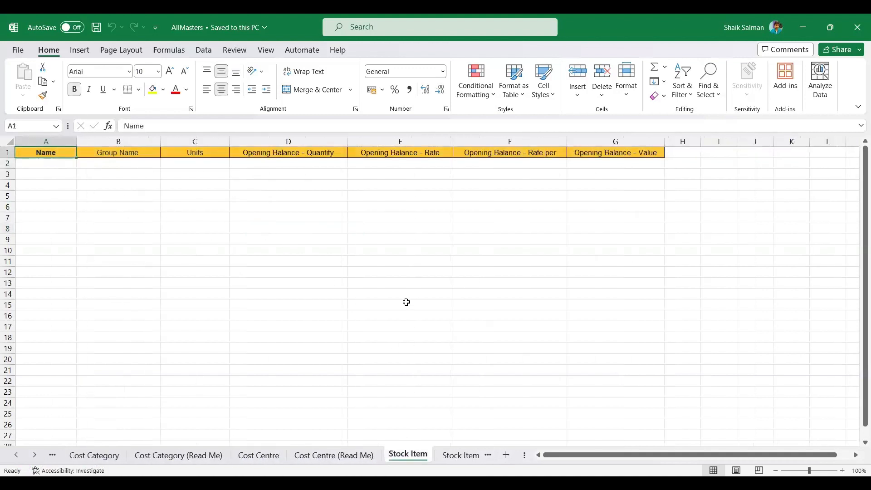
{"action": "left_click", "coordinate": [34, 456]}
{"action": "left_click", "coordinate": [34, 455]}
{"action": "left_click", "coordinate": [34, 455]}
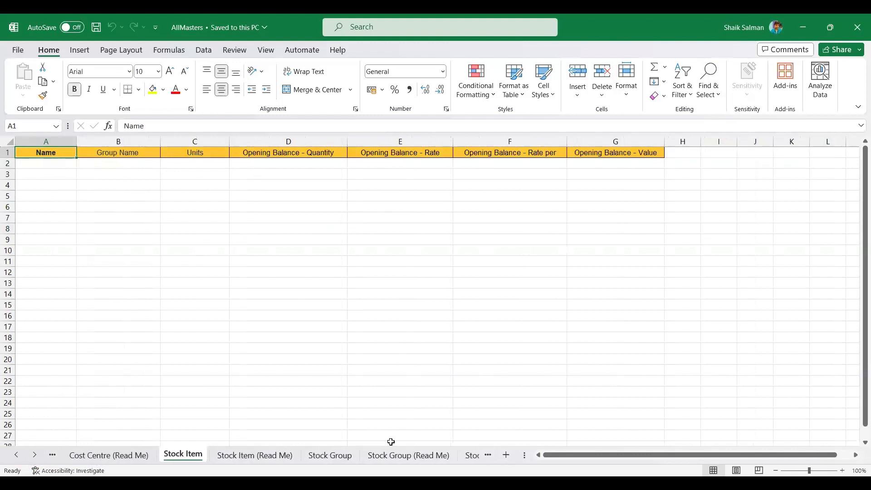
Return to the Ledger sheet and review its whole header row from Name to Pincode.
{"action": "left_click", "coordinate": [15, 456]}
{"action": "left_click", "coordinate": [14, 457]}
{"action": "left_click", "coordinate": [14, 457]}
{"action": "left_click", "coordinate": [14, 457]}
{"action": "left_click", "coordinate": [13, 457]}
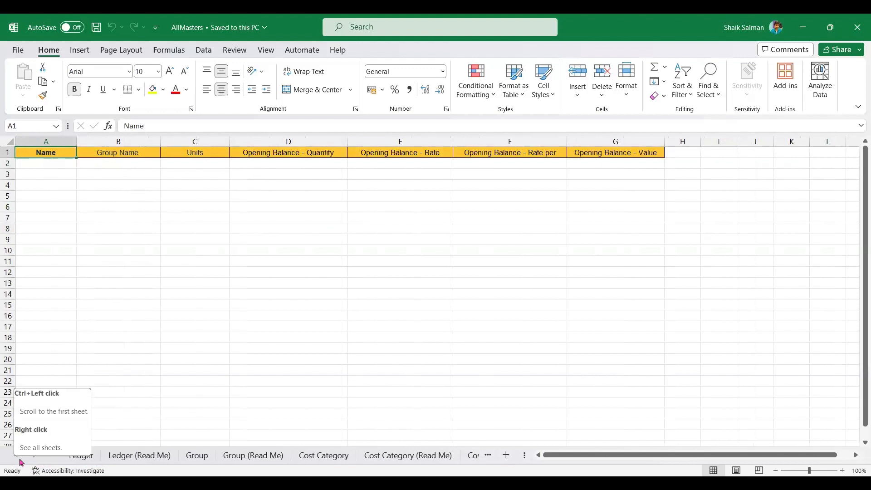
{"action": "left_click", "coordinate": [86, 455]}
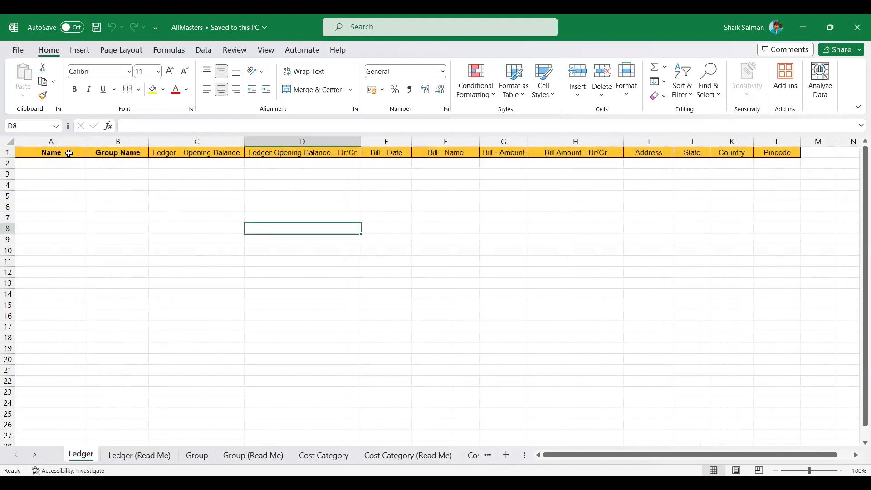
{"action": "left_click_drag", "start_coordinate": [68, 153], "coordinate": [797, 157]}
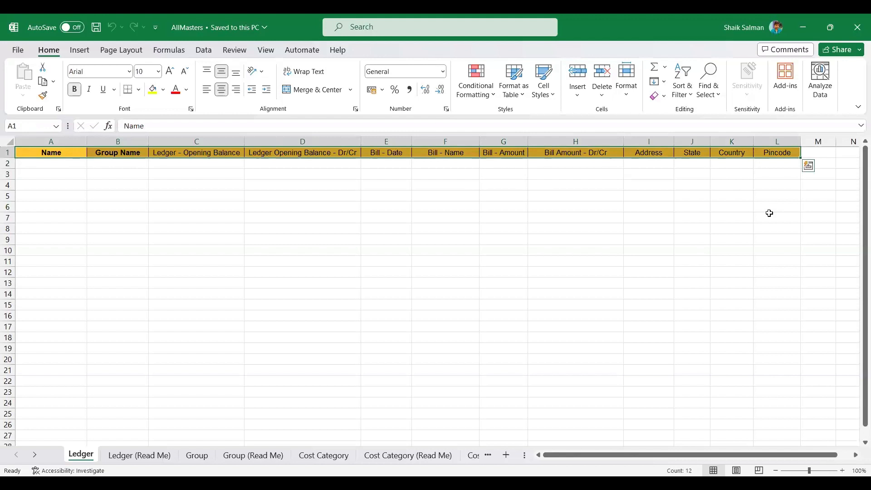
{"action": "left_click", "coordinate": [267, 230]}
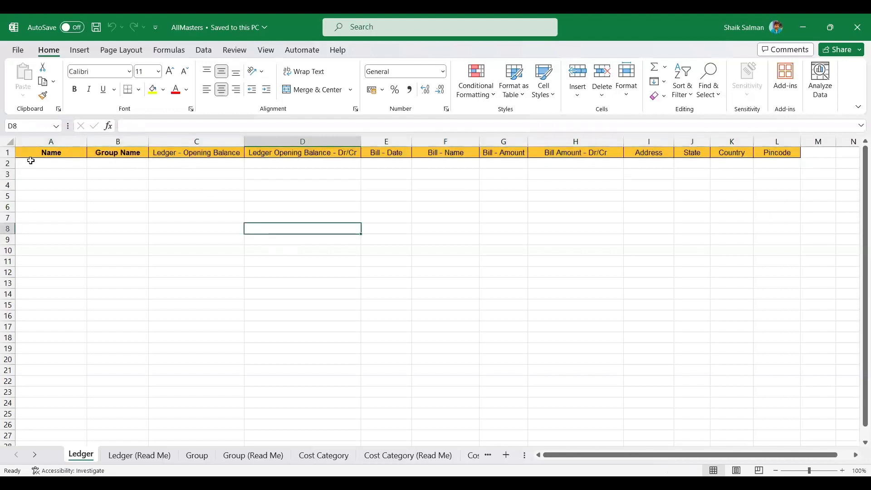
Examine the bold Name and Group Name column headers on the Ledger sheet and the entry cells below them.
{"action": "left_click_drag", "start_coordinate": [42, 152], "coordinate": [169, 152]}
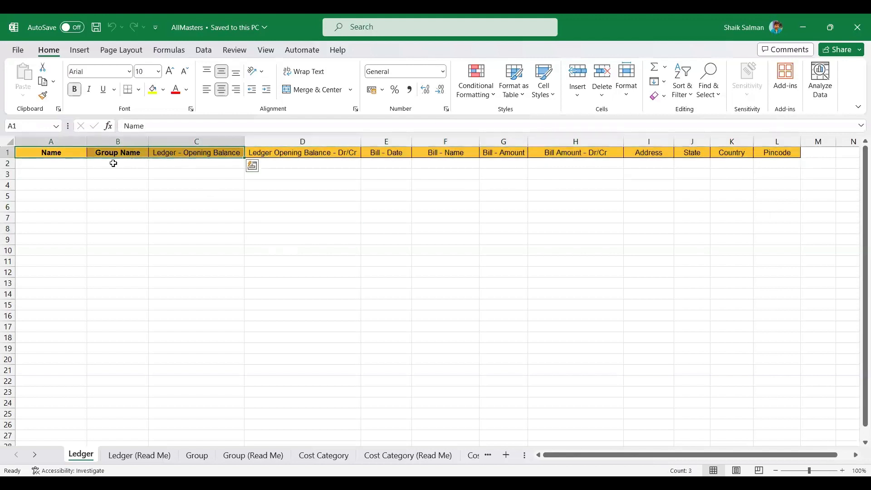
{"action": "left_click", "coordinate": [91, 173]}
{"action": "left_click_drag", "start_coordinate": [58, 154], "coordinate": [107, 154]}
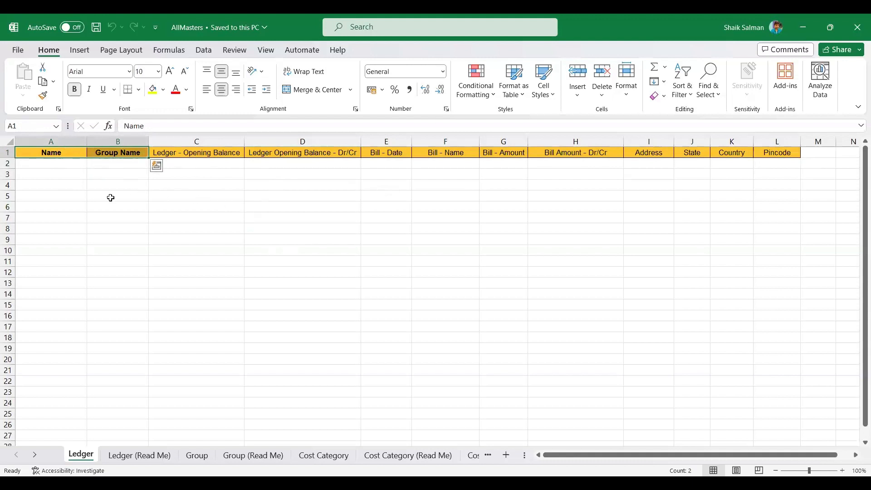
{"action": "left_click", "coordinate": [121, 151]}
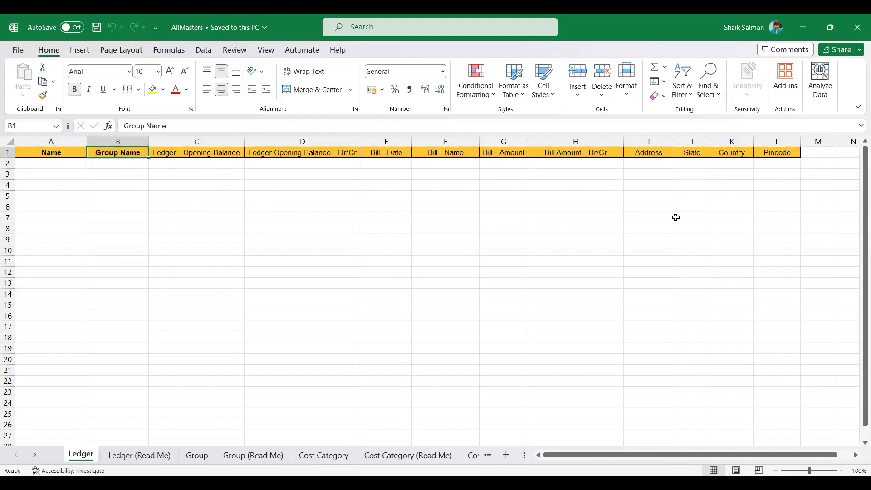
{"action": "left_click_drag", "start_coordinate": [48, 156], "coordinate": [119, 154]}
{"action": "left_click", "coordinate": [63, 162]}
{"action": "left_click_drag", "start_coordinate": [63, 163], "coordinate": [119, 164]}
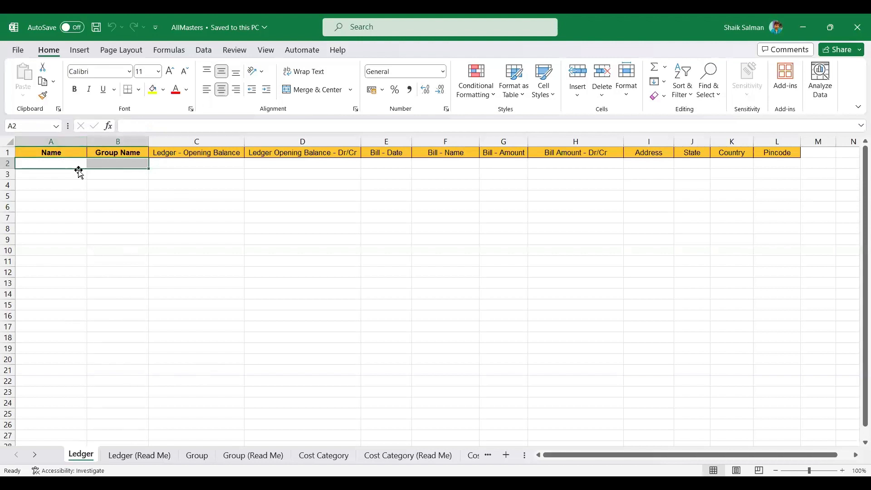
{"action": "left_click", "coordinate": [61, 153]}
{"action": "left_click", "coordinate": [123, 153]}
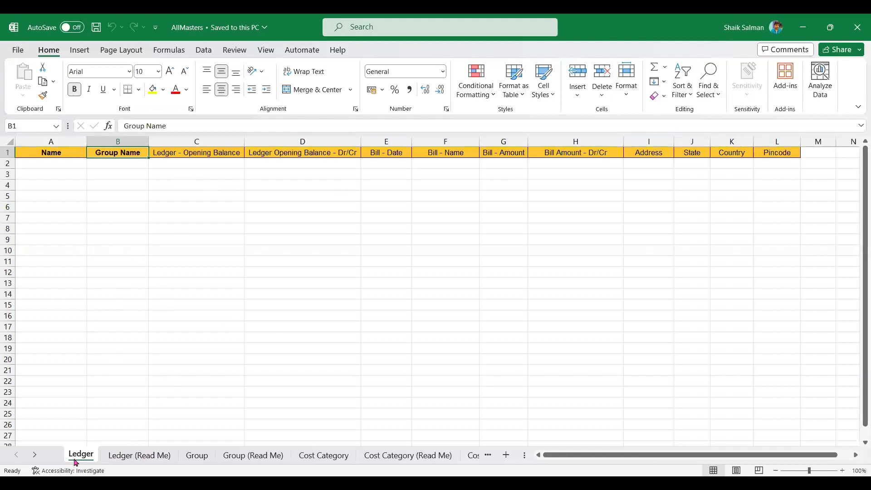
Review the list of available fields on the Ledger (Read Me) sheet, and return to the Ledger sheet.
{"action": "left_click", "coordinate": [140, 455]}
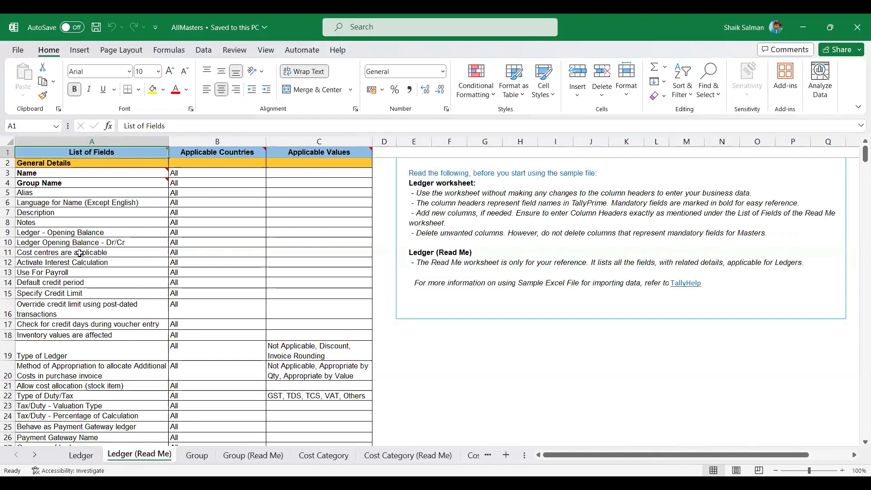
{"action": "scroll", "coordinate": [80, 258], "scroll_direction": "down", "scroll_amount": 3}
{"action": "scroll", "coordinate": [81, 258], "scroll_direction": "down", "scroll_amount": 4}
{"action": "scroll", "coordinate": [75, 245], "scroll_direction": "up", "scroll_amount": 7}
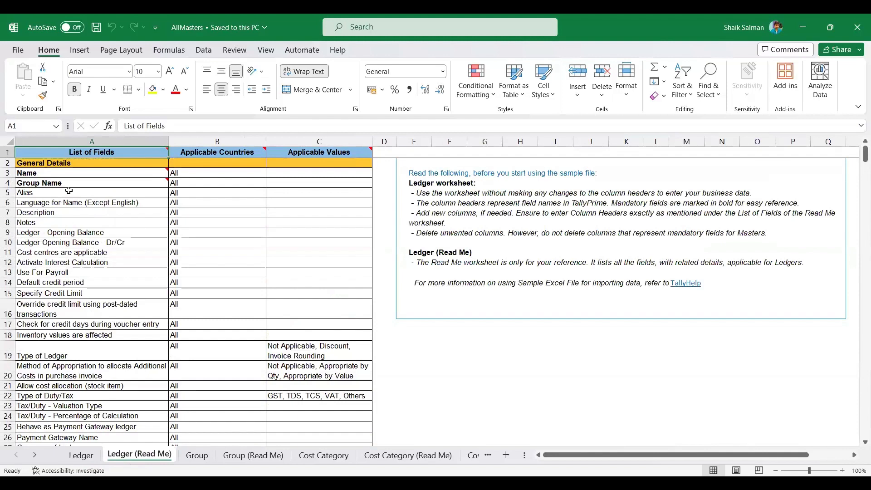
{"action": "left_click_drag", "start_coordinate": [48, 162], "coordinate": [82, 374]}
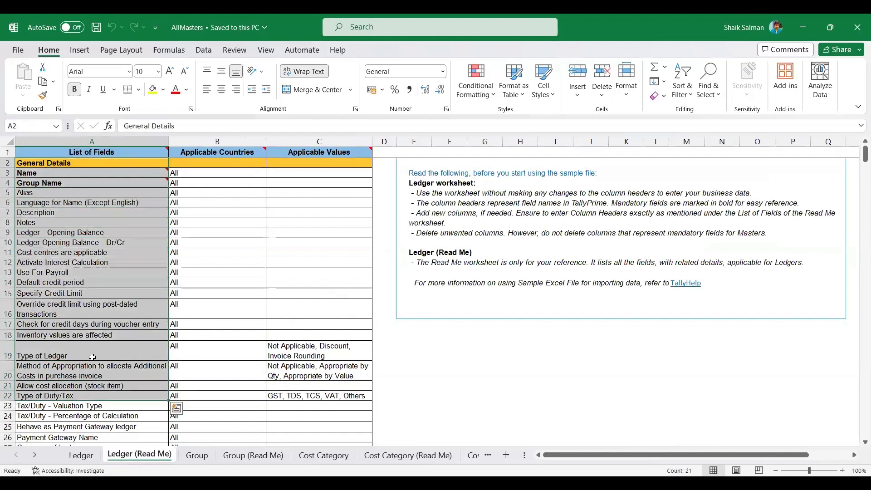
{"action": "scroll", "coordinate": [92, 357], "scroll_direction": "down", "scroll_amount": 2}
{"action": "scroll", "coordinate": [119, 366], "scroll_direction": "up", "scroll_amount": 2}
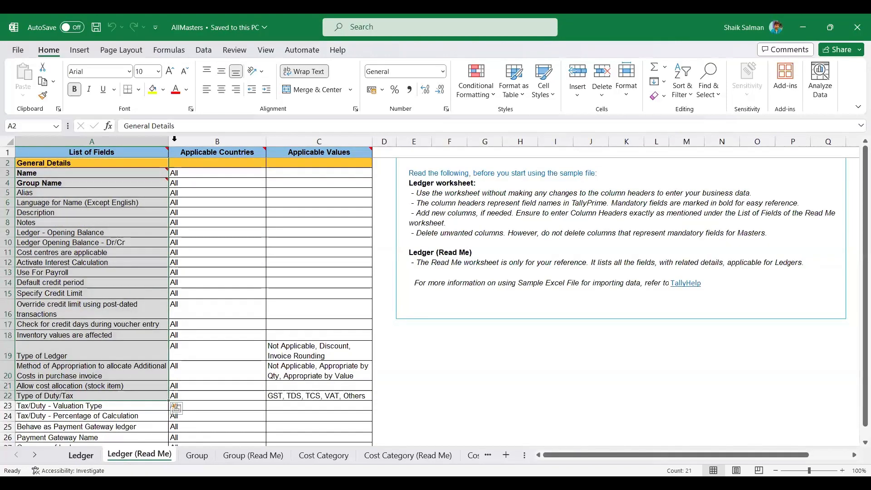
{"action": "key", "text": "ctrl+Page_Up"}
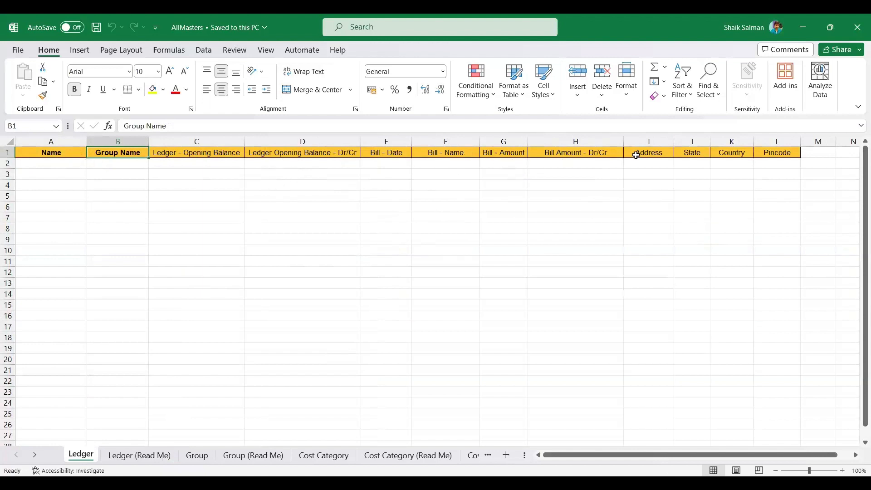
Copy the Default credit period field name from the Ledger (Read Me) sheet into header cell M1 of the Ledger sheet.
{"action": "left_click", "coordinate": [145, 457]}
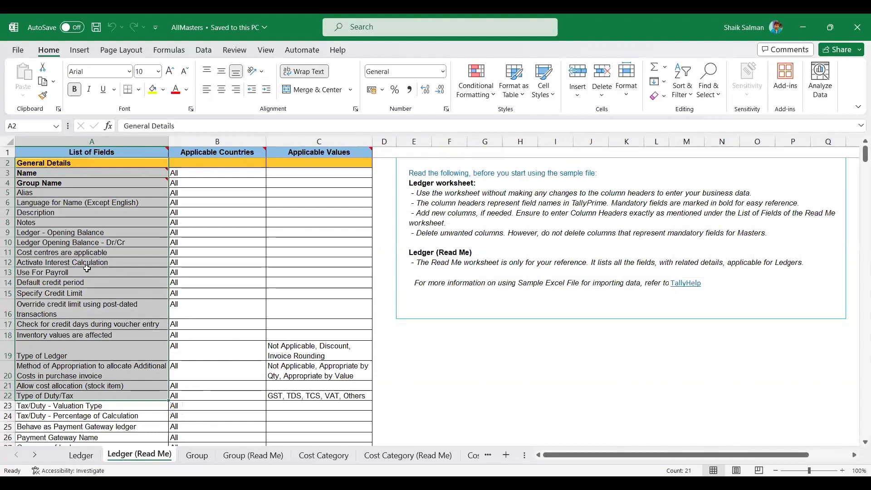
{"action": "scroll", "coordinate": [115, 329], "scroll_direction": "down", "scroll_amount": 2}
{"action": "scroll", "coordinate": [105, 331], "scroll_direction": "up", "scroll_amount": 2}
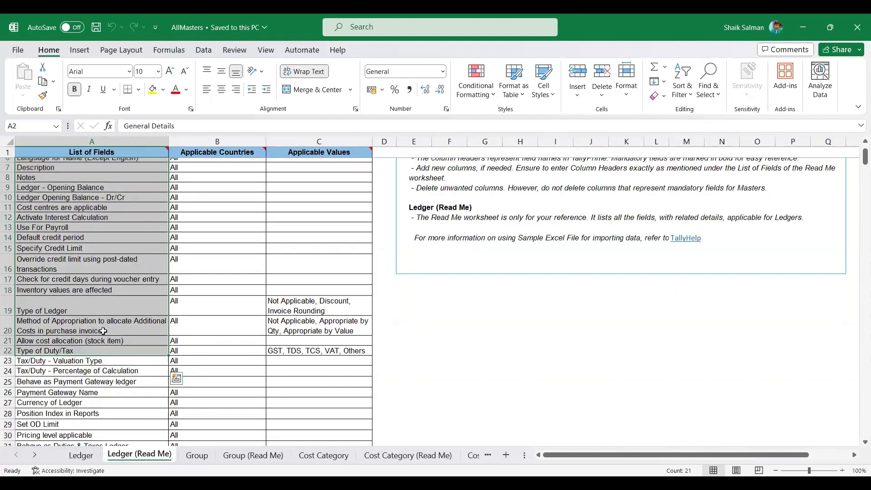
{"action": "left_click", "coordinate": [56, 231]}
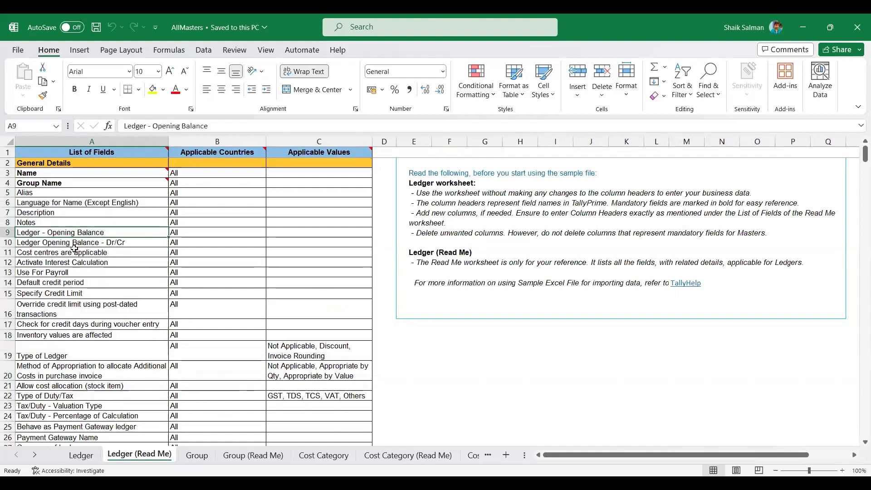
{"action": "left_click", "coordinate": [77, 292]}
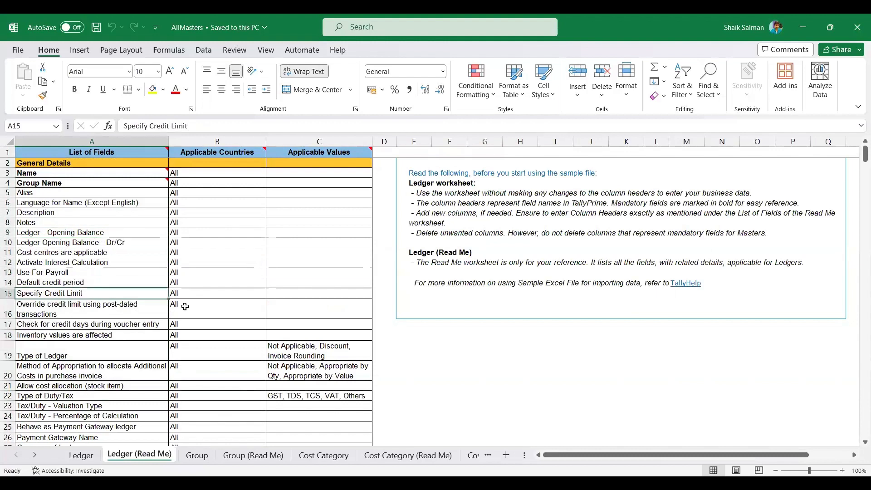
{"action": "left_click", "coordinate": [80, 282]}
{"action": "key", "text": "ctrl+c"}
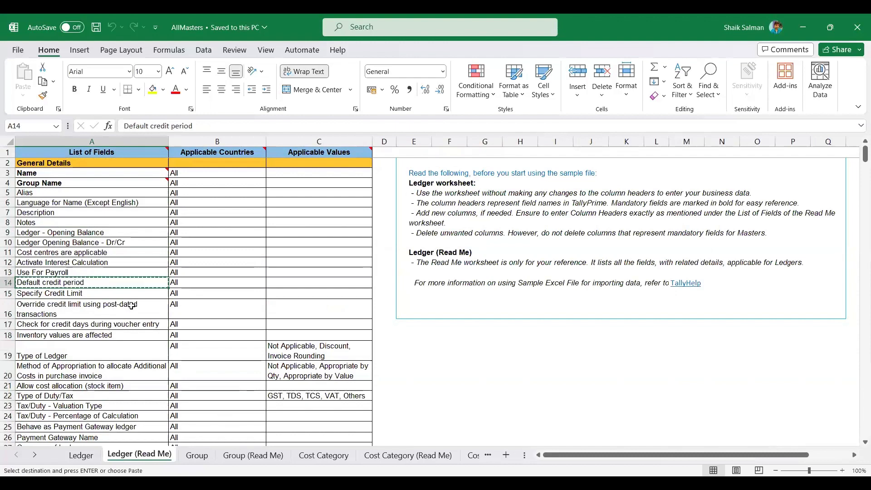
{"action": "left_click", "coordinate": [81, 455]}
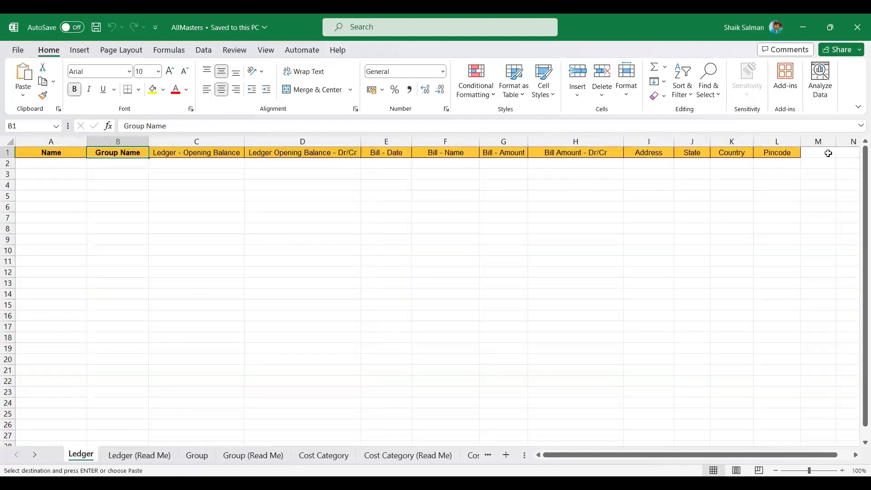
{"action": "left_click", "coordinate": [824, 152]}
{"action": "key", "text": "Return"}
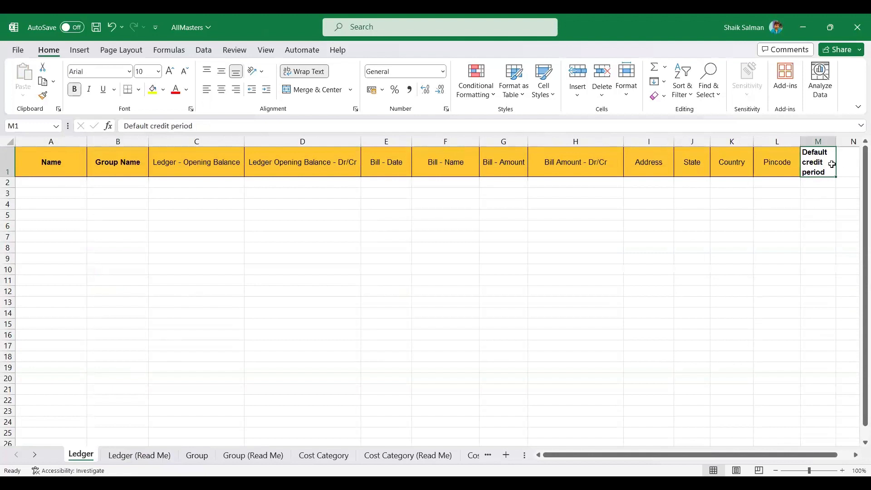
Format the Default credit period header like the Pincode header with column M fitted to its text, and save the workbook.
{"action": "key", "text": "ctrl+b"}
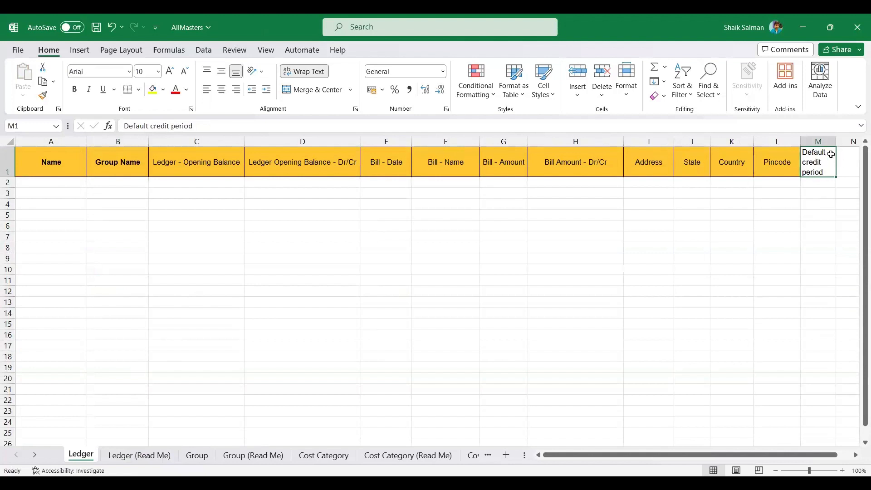
{"action": "left_click", "coordinate": [775, 163]}
{"action": "left_click", "coordinate": [42, 95]}
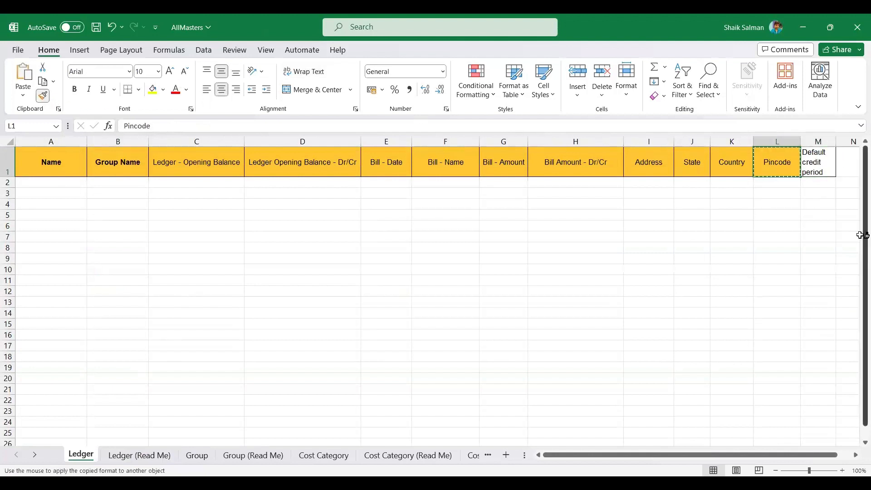
{"action": "left_click", "coordinate": [815, 166]}
{"action": "double_click", "coordinate": [836, 141]}
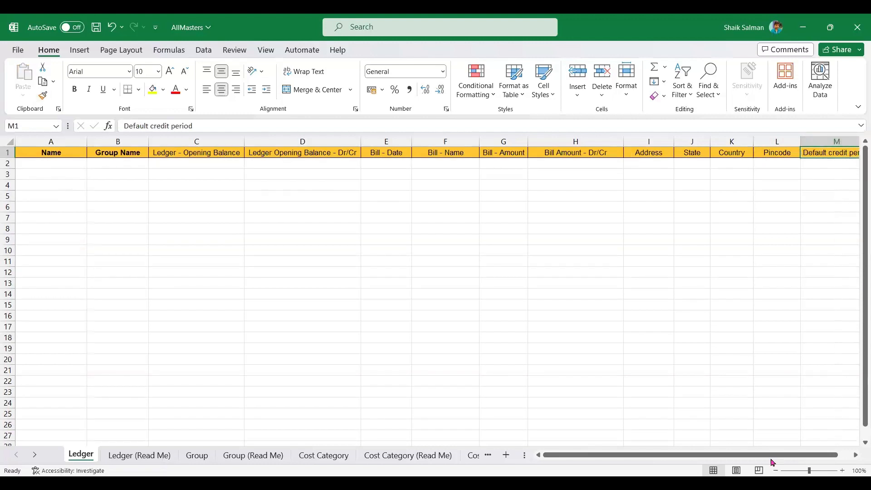
{"action": "left_click_drag", "start_coordinate": [758, 455], "coordinate": [822, 455]}
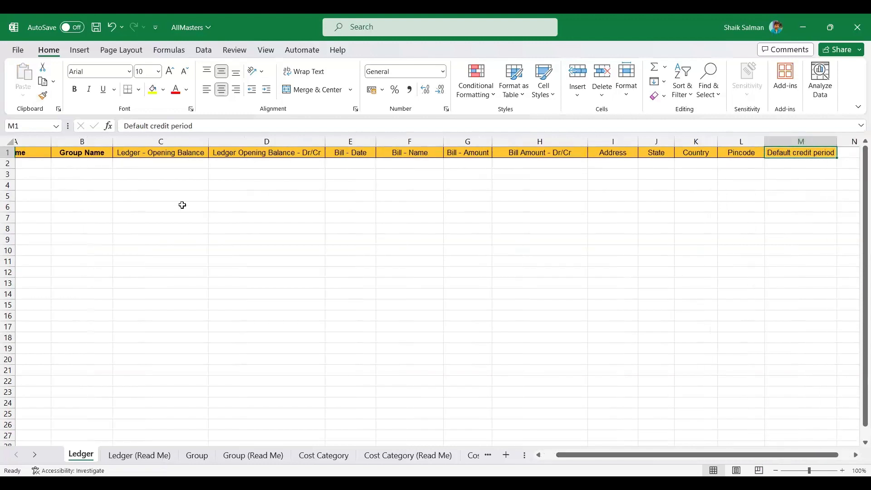
{"action": "left_click", "coordinate": [141, 164]}
{"action": "key", "text": "ctrl+s"}
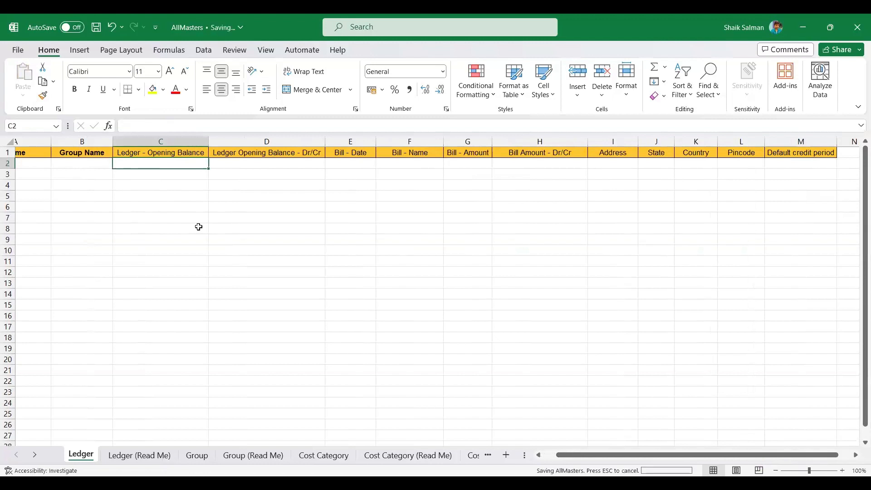
Copy the Alias field name from the Ledger (Read Me) sheet into header cell N1 of the Ledger sheet.
{"action": "left_click", "coordinate": [141, 455]}
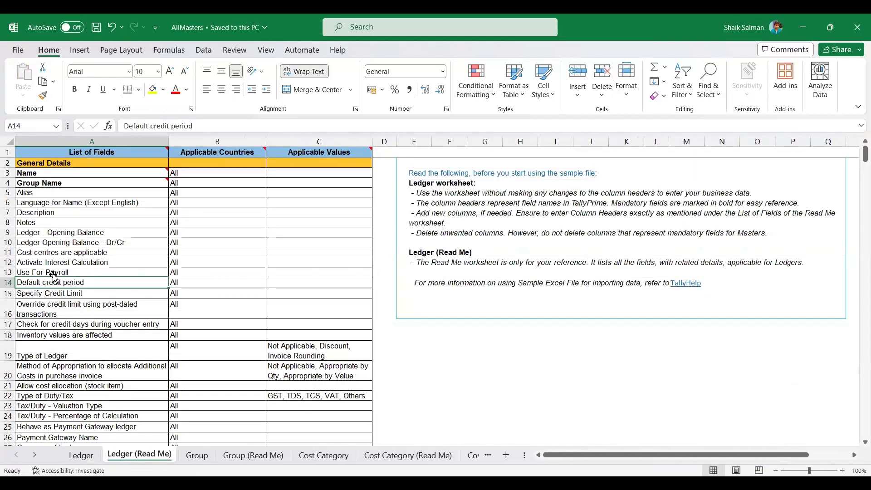
{"action": "left_click", "coordinate": [47, 215]}
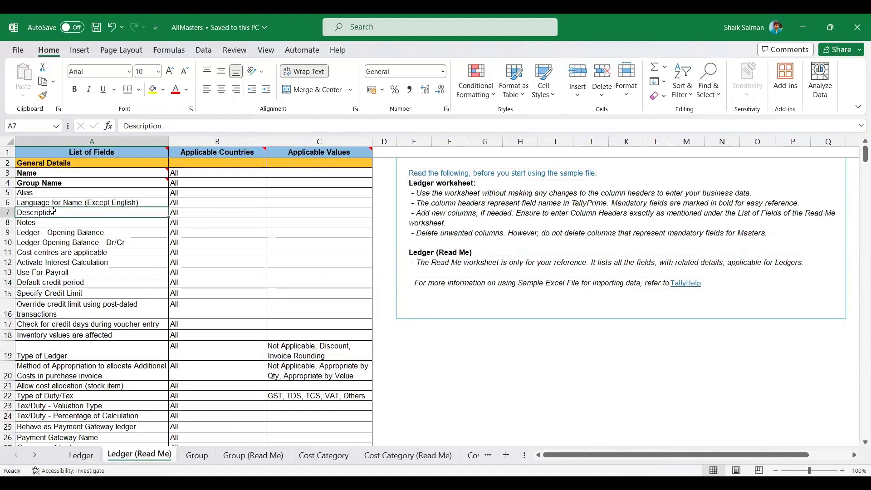
{"action": "left_click", "coordinate": [43, 194]}
{"action": "key", "text": "ctrl+c"}
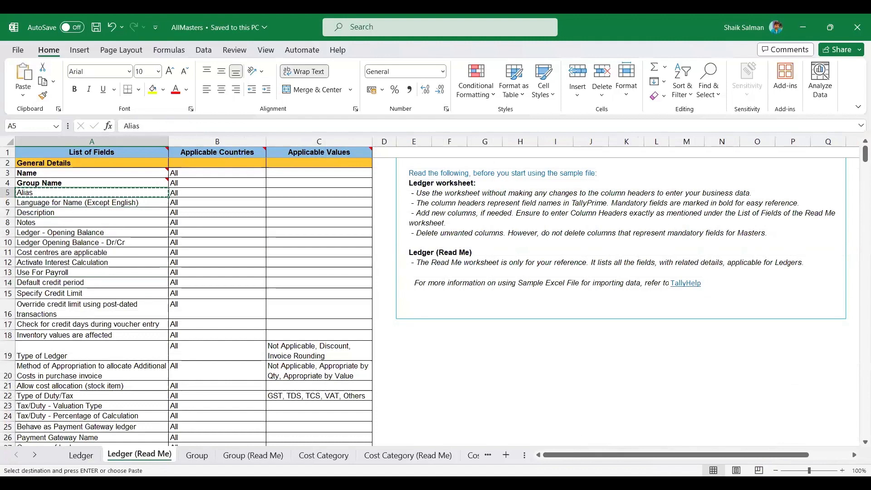
{"action": "left_click", "coordinate": [89, 458]}
{"action": "left_click", "coordinate": [801, 153]}
{"action": "left_click", "coordinate": [845, 152]}
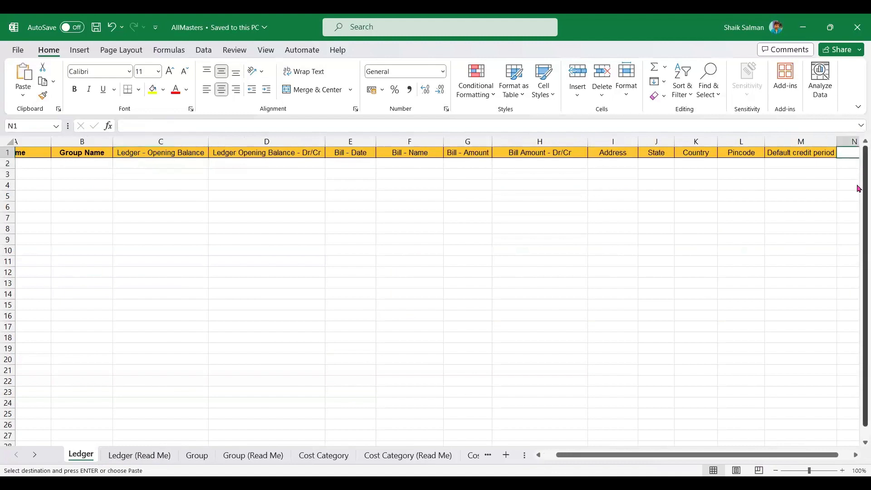
{"action": "key", "text": "ctrl+v"}
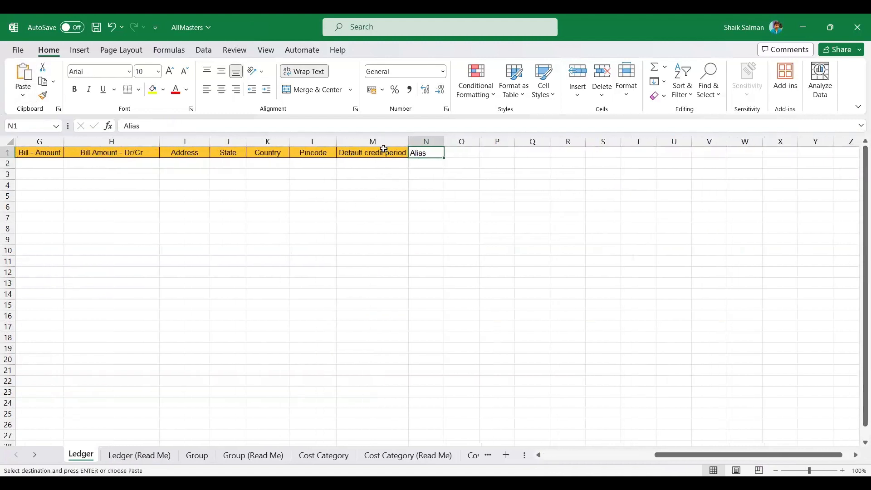
Apply the Default credit period header's formatting to the Alias header in N1.
{"action": "left_click", "coordinate": [352, 155]}
{"action": "left_click", "coordinate": [44, 96]}
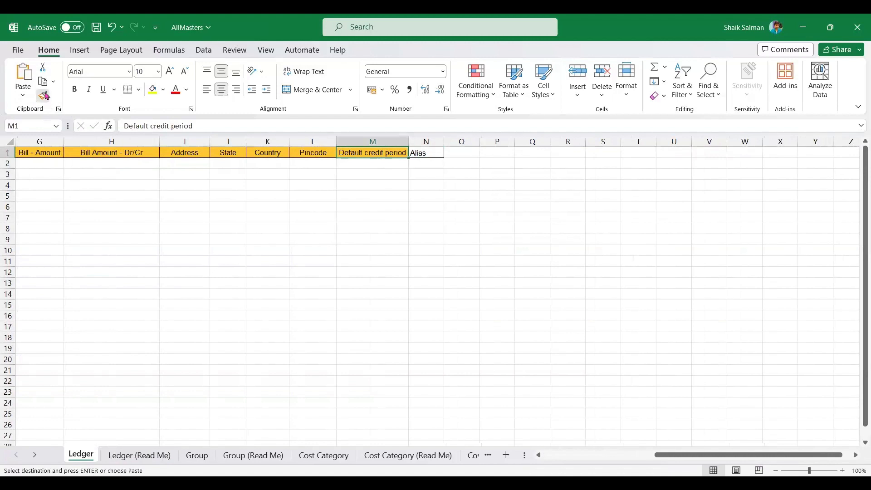
{"action": "left_click", "coordinate": [433, 155]}
{"action": "left_click", "coordinate": [438, 164]}
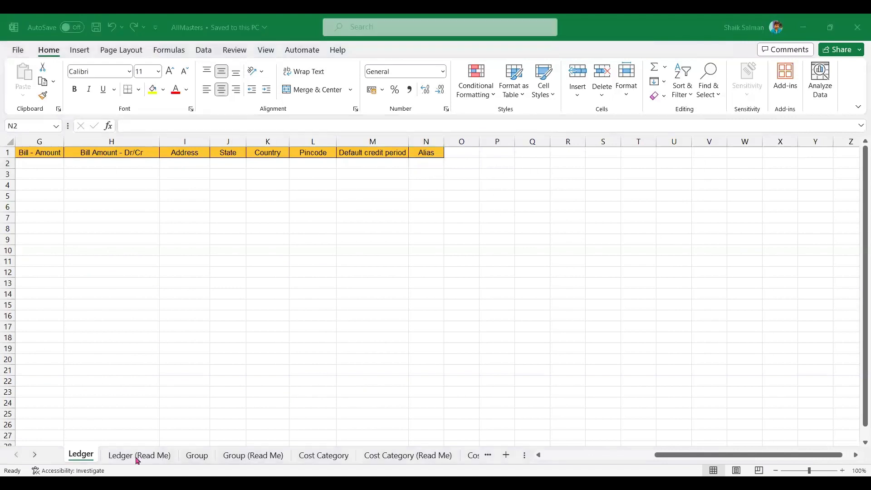
Look through the other fields that can be added as ledger columns on the Ledger (Read Me) sheet.
{"action": "left_click", "coordinate": [137, 460]}
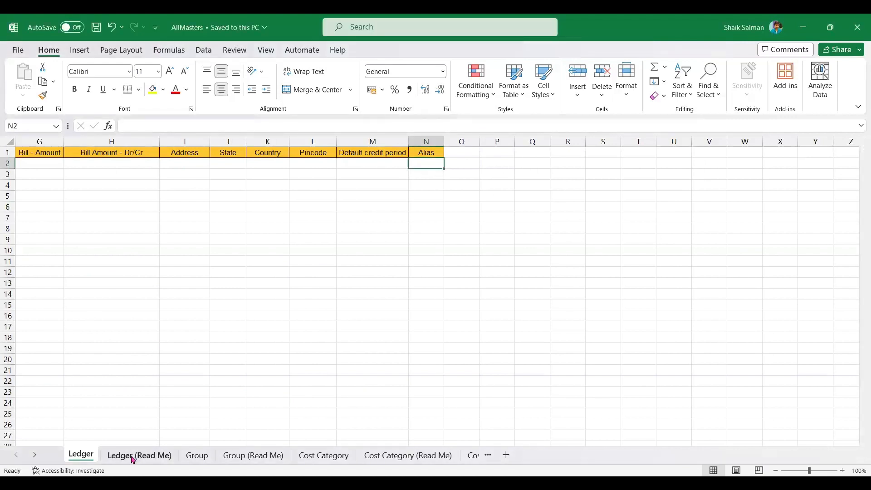
{"action": "scroll", "coordinate": [86, 262], "scroll_direction": "down", "scroll_amount": 2}
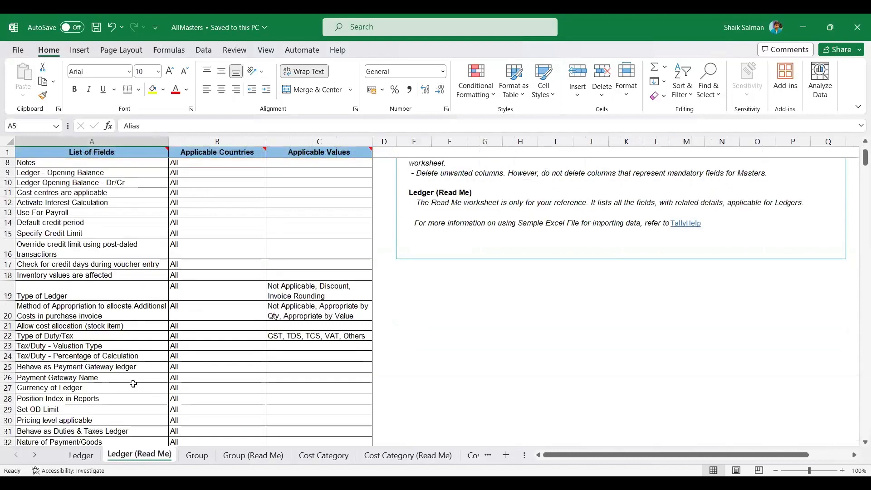
{"action": "left_click", "coordinate": [86, 313]}
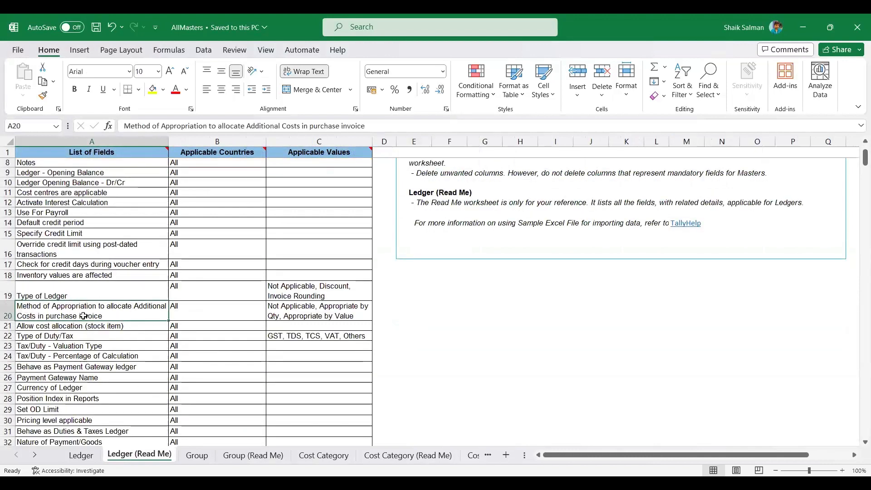
{"action": "scroll", "coordinate": [106, 315], "scroll_direction": "down", "scroll_amount": 2}
{"action": "scroll", "coordinate": [103, 315], "scroll_direction": "up", "scroll_amount": 2}
Delete the four bill columns, Bill - Date through Bill Amount - Dr/Cr, from the Ledger sheet and save the workbook.
{"action": "left_click", "coordinate": [82, 455]}
{"action": "left_click_drag", "start_coordinate": [712, 455], "coordinate": [652, 439]}
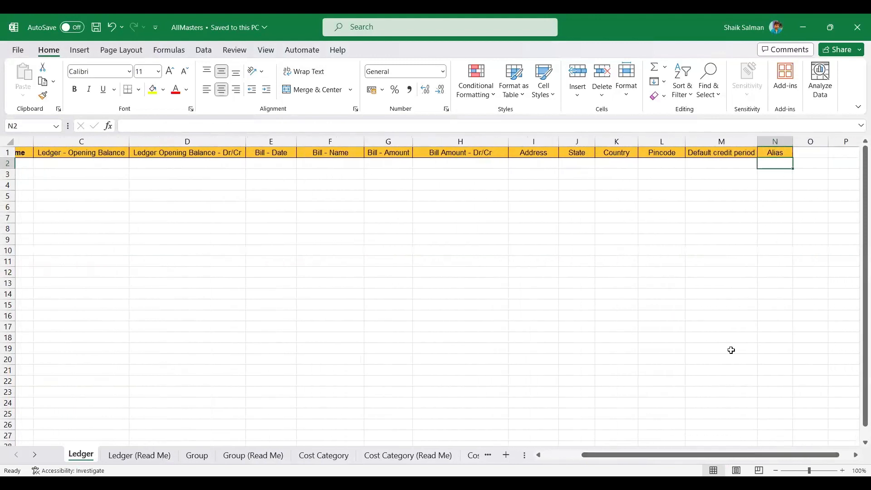
{"action": "left_click_drag", "start_coordinate": [702, 455], "coordinate": [664, 456]}
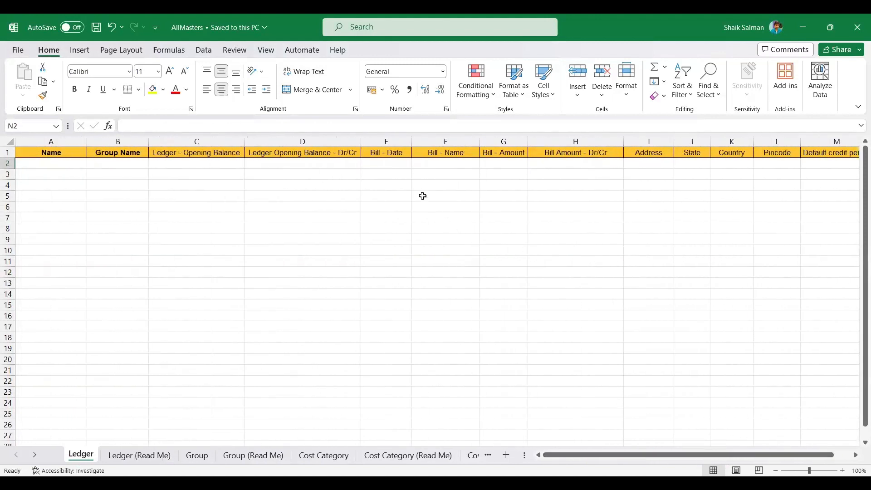
{"action": "left_click", "coordinate": [387, 142]}
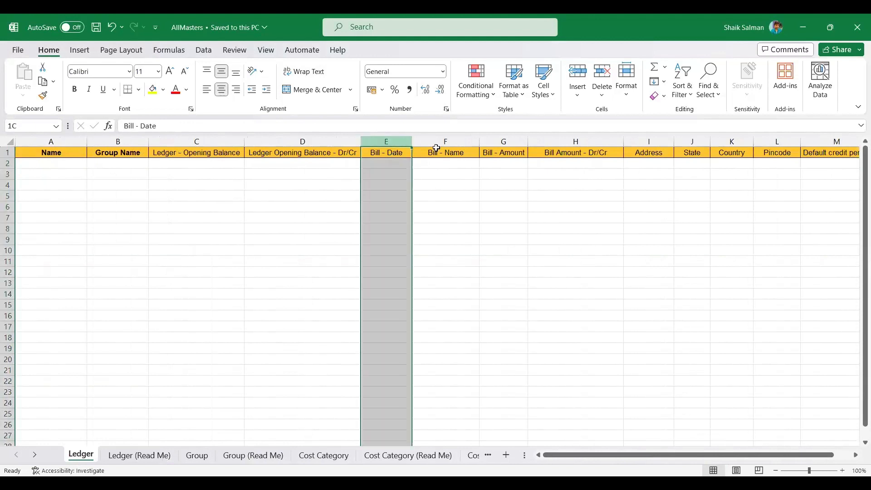
{"action": "left_click_drag", "start_coordinate": [722, 152], "coordinate": [609, 147]}
{"action": "left_click_drag", "start_coordinate": [564, 141], "coordinate": [397, 141]}
{"action": "key", "text": "ctrl+minus"}
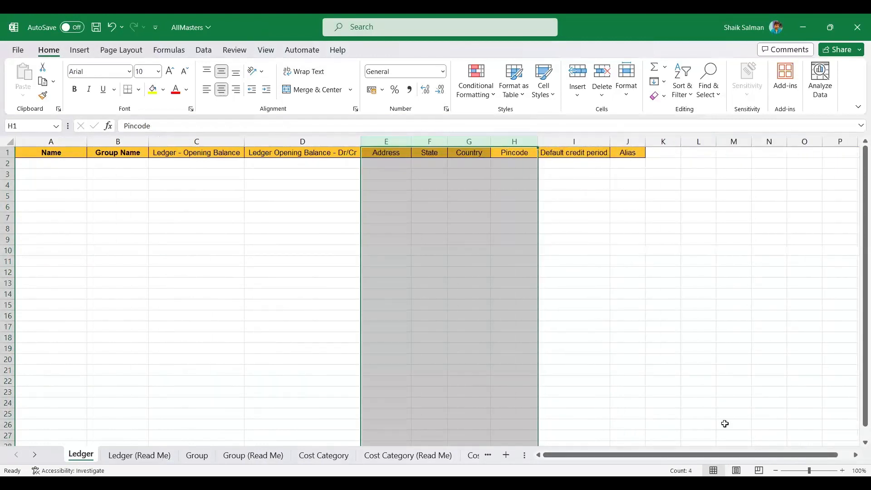
{"action": "left_click", "coordinate": [557, 162]}
{"action": "key", "text": "ctrl+s"}
Enter the ledger's name in A2 and Sundry Debtors as its Group Name in B2.
{"action": "key", "text": "Left"}
{"action": "key", "text": "Left"}
{"action": "key", "text": "Left"}
{"action": "key", "text": "Left"}
{"action": "key", "text": "Left"}
{"action": "key", "text": "Left"}
{"action": "key", "text": "Left"}
{"action": "key", "text": "Left"}
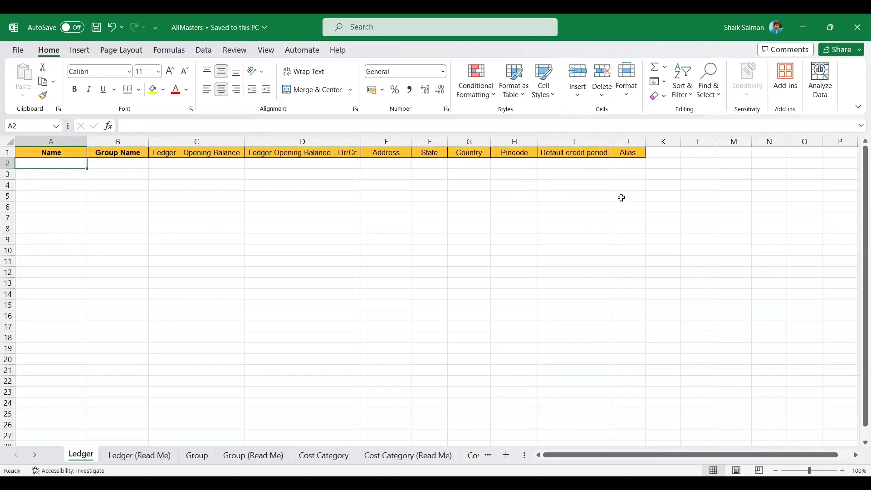
{"action": "type", "text": "Vicky"}
{"action": "key", "text": "Tab"}
{"action": "type", "text": "Sundry"}
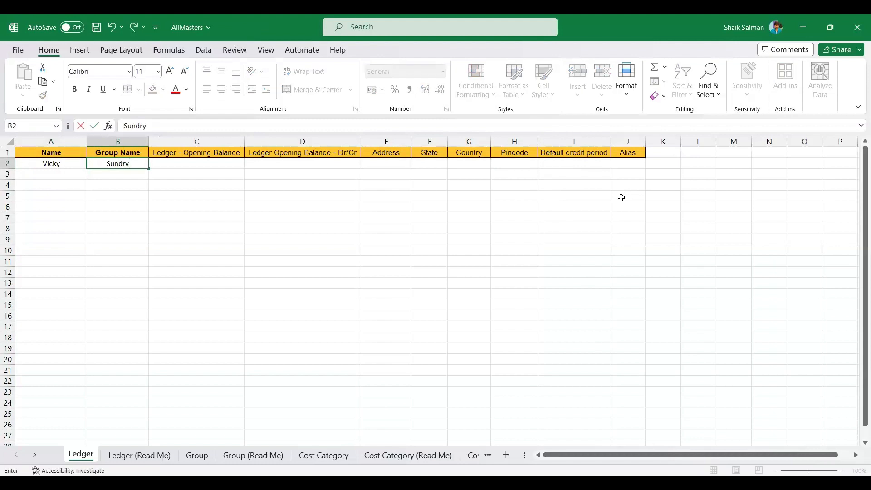
{"action": "type", "text": " Debtors"}
{"action": "key", "text": "Return"}
{"action": "type", "text": "'"}
{"action": "key", "text": "Escape"}
Save the workbook and enter Liberia as the ledger's Country in G2.
{"action": "key", "text": "Up"}
{"action": "key", "text": "Right"}
{"action": "key", "text": "Right"}
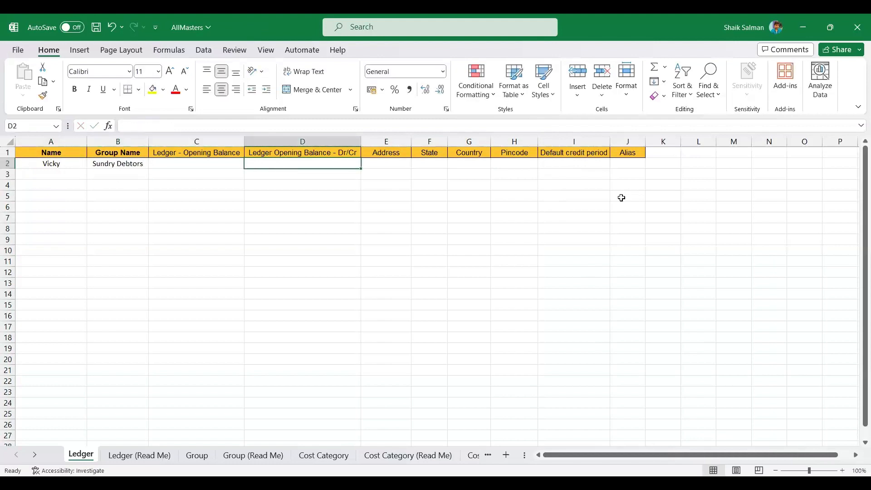
{"action": "key", "text": "Right"}
{"action": "key", "text": "ctrl+s"}
{"action": "key", "text": "Right"}
{"action": "key", "text": "Right"}
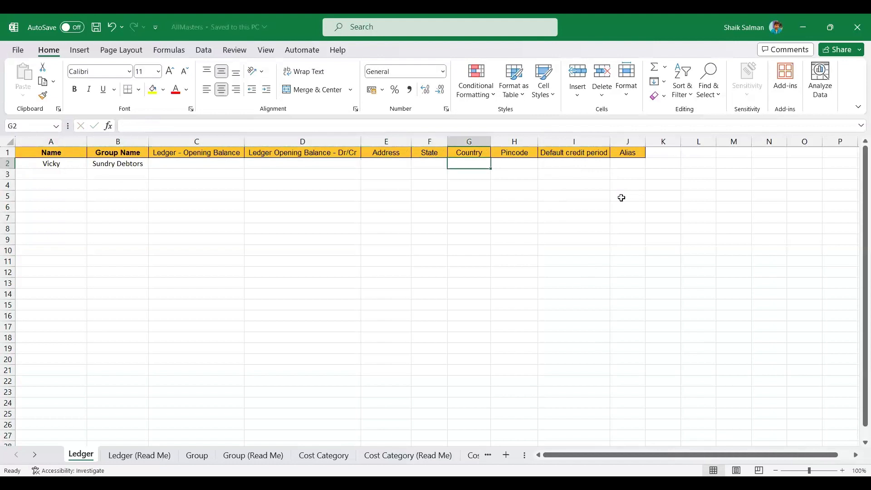
{"action": "type", "text": "Liberia"}
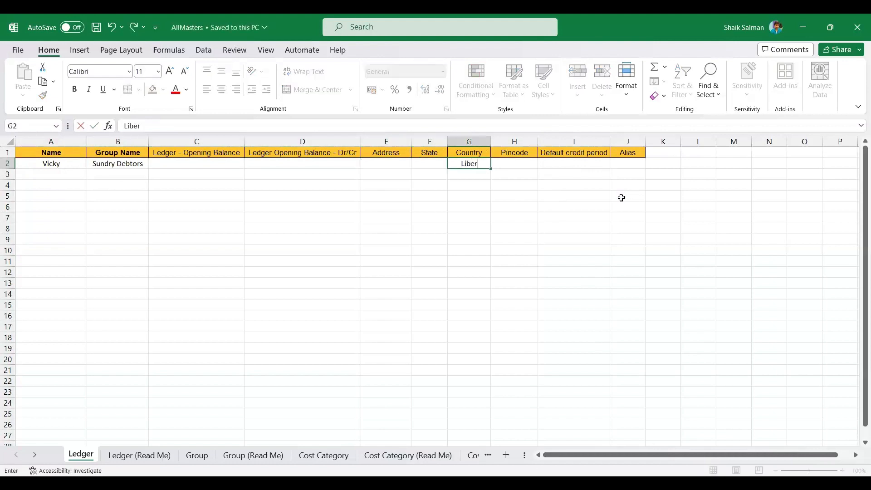
{"action": "key", "text": "Return"}
Enter 30 Days as the ledger's Default credit period in I2.
{"action": "key", "text": "Up"}
{"action": "key", "text": "Right"}
{"action": "key", "text": "Right"}
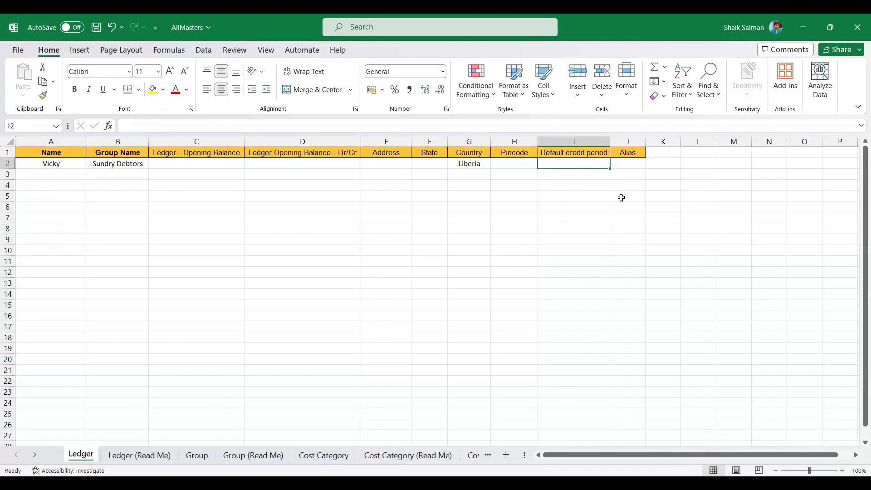
{"action": "type", "text": "30"}
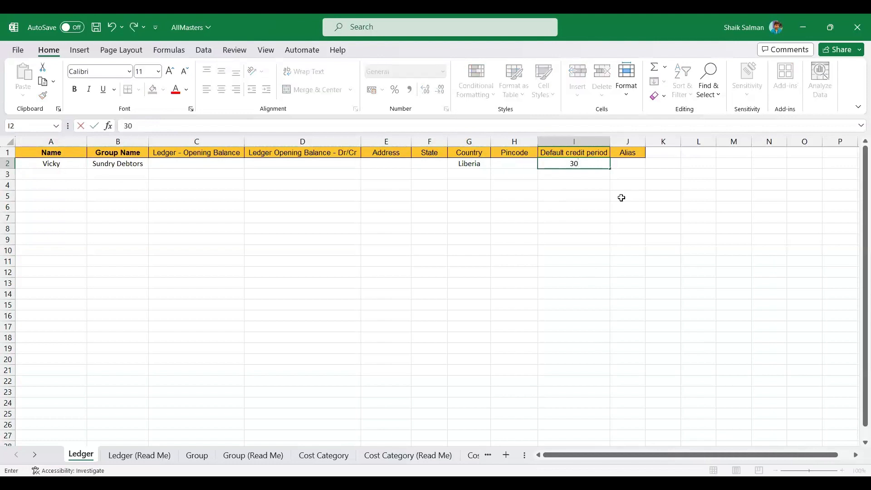
{"action": "type", "text": " Days"}
{"action": "key", "text": "Return"}
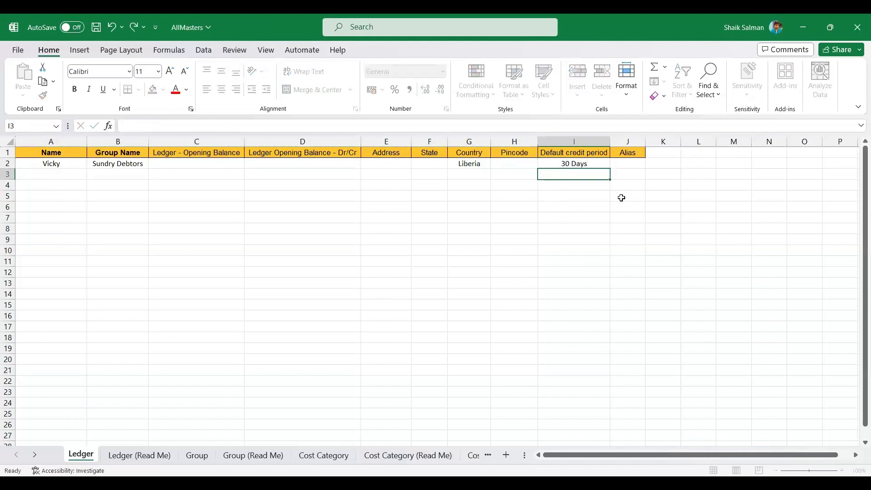
Enter the ledger's alias in J2 and save the workbook.
{"action": "key", "text": "Up"}
{"action": "key", "text": "Right"}
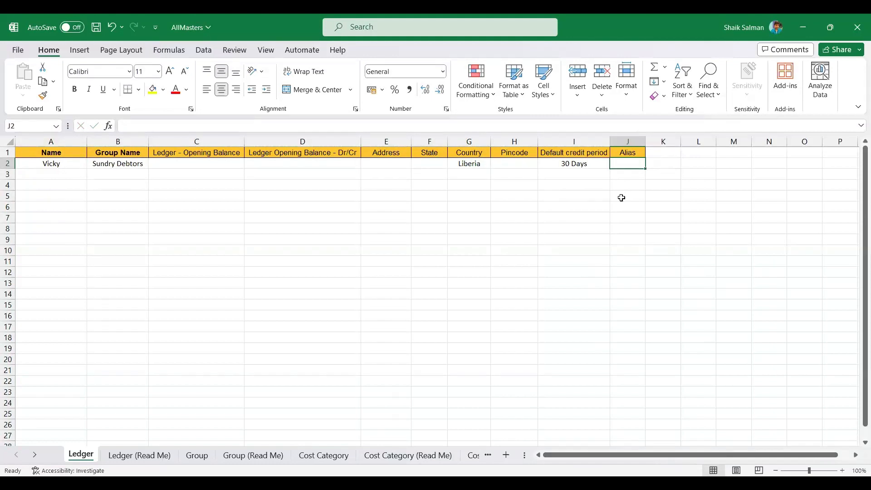
{"action": "type", "text": "Vick"}
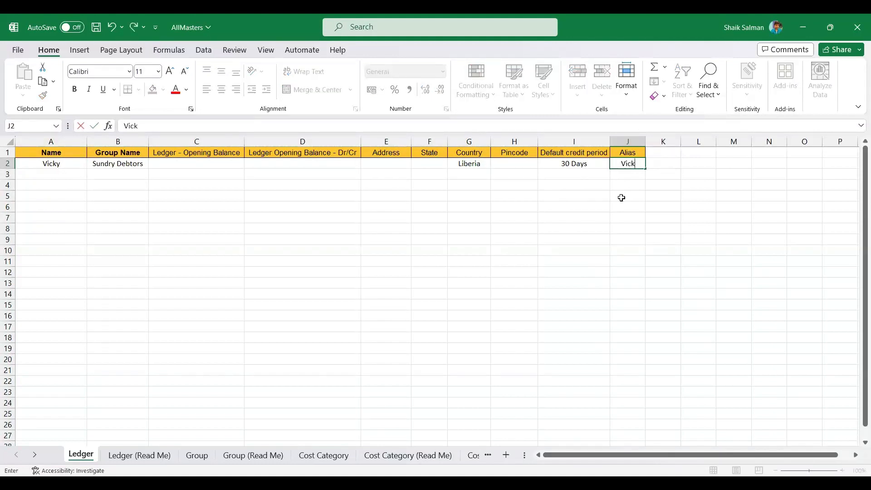
{"action": "type", "text": "i"}
{"action": "key", "text": "Return"}
{"action": "key", "text": "ctrl+s"}
Review the first ledger's entries in row 2 across the columns from Name to Alias.
{"action": "key", "text": "Up"}
{"action": "key", "text": "Left"}
{"action": "key", "text": "Left"}
{"action": "key", "text": "Left"}
{"action": "key", "text": "Left"}
{"action": "key", "text": "Left"}
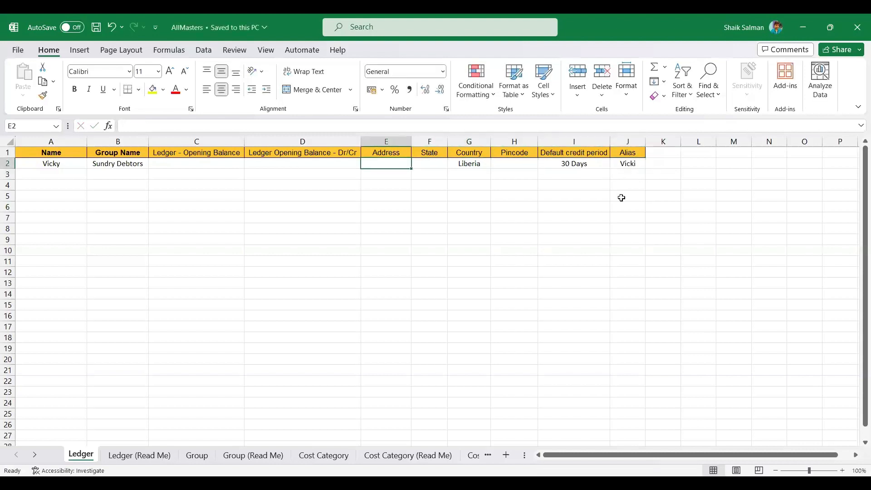
{"action": "key", "text": "Home"}
{"action": "key", "text": "Right"}
{"action": "key", "text": "Right"}
{"action": "key", "text": "Right"}
{"action": "key", "text": "Right"}
{"action": "key", "text": "Right"}
{"action": "key", "text": "Right"}
{"action": "key", "text": "Right"}
{"action": "key", "text": "Right"}
{"action": "key", "text": "Right"}
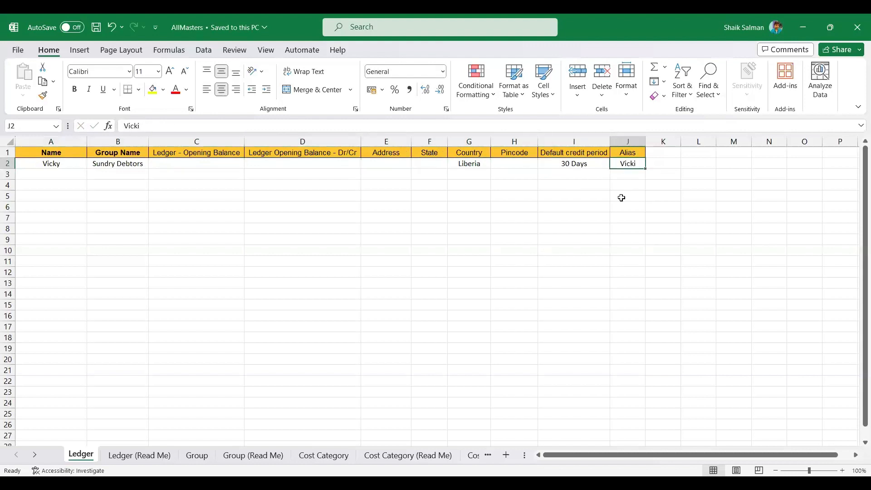
{"action": "key", "text": "Left"}
{"action": "key", "text": "Left"}
{"action": "key", "text": "Left"}
{"action": "key", "text": "Left"}
{"action": "key", "text": "Left"}
{"action": "key", "text": "Left"}
{"action": "key", "text": "Left"}
{"action": "key", "text": "Left"}
{"action": "key", "text": "Right"}
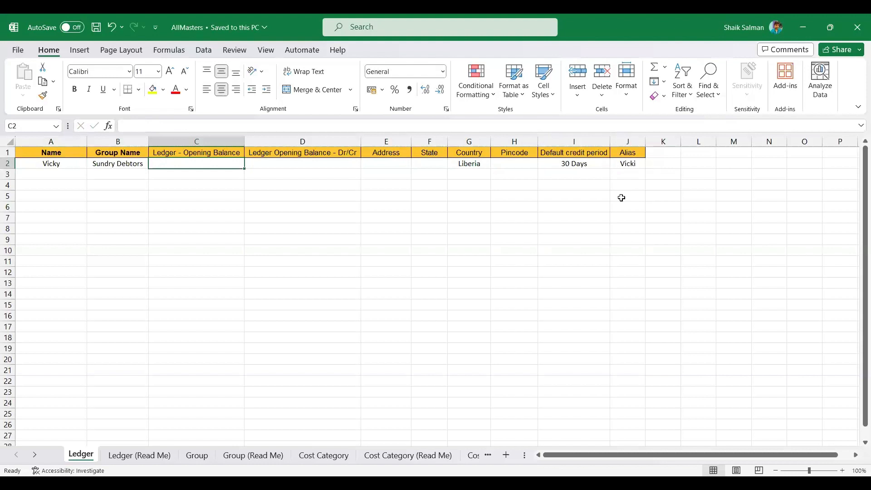
{"action": "key", "text": "Right"}
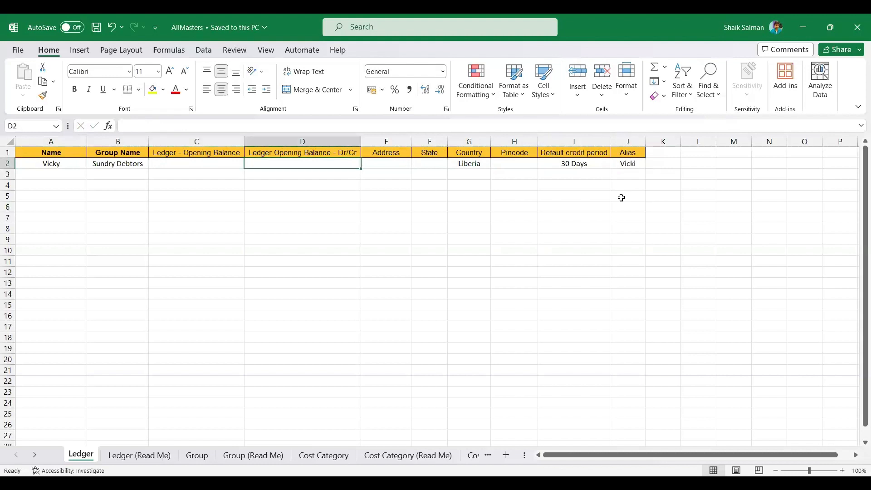
{"action": "key", "text": "Left"}
Add a second ledger with Sales in A3 and Sales Account as its Group Name in B3, and save the workbook.
{"action": "key", "text": "Down"}
{"action": "key", "text": "Home"}
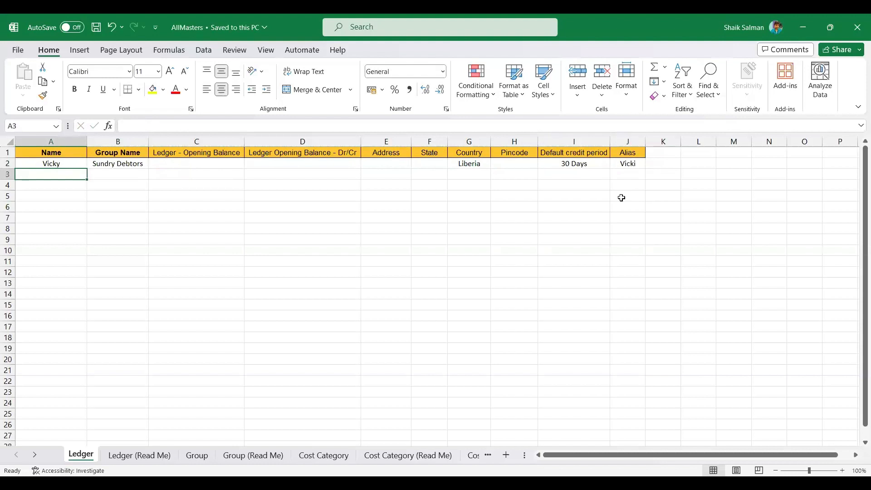
{"action": "type", "text": "Sales"}
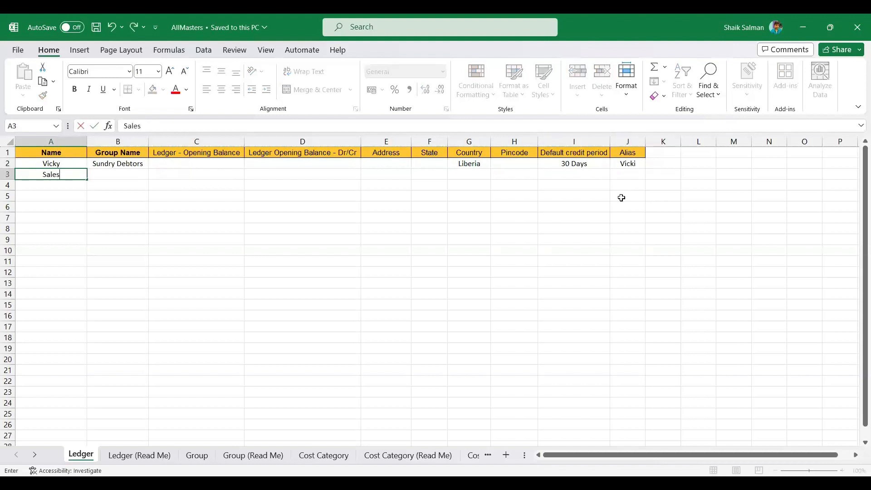
{"action": "key", "text": "Return"}
{"action": "key", "text": "Up"}
{"action": "key", "text": "Right"}
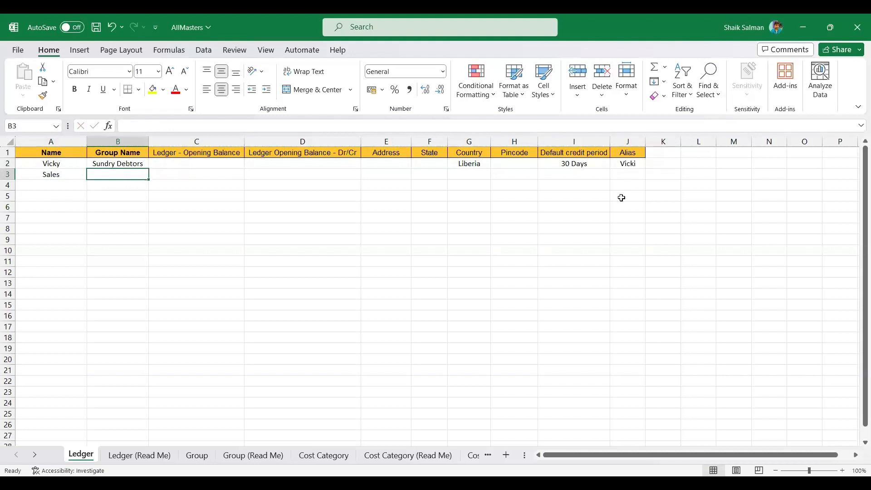
{"action": "type", "text": "Sales Accoun"}
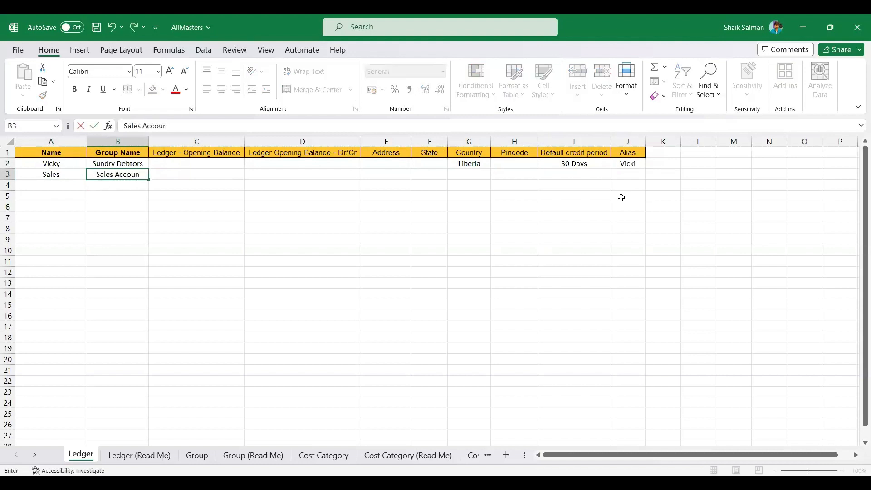
{"action": "type", "text": "t"}
{"action": "key", "text": "Return"}
{"action": "key", "text": "ctrl+s"}
Review the Sales ledger's cells in row 3 across the columns through Alias and back to Name.
{"action": "key", "text": "Up"}
{"action": "key", "text": "Right"}
{"action": "key", "text": "Right"}
{"action": "key", "text": "Right"}
{"action": "key", "text": "Right"}
{"action": "key", "text": "Right"}
{"action": "key", "text": "Right"}
{"action": "key", "text": "Right"}
{"action": "key", "text": "Right"}
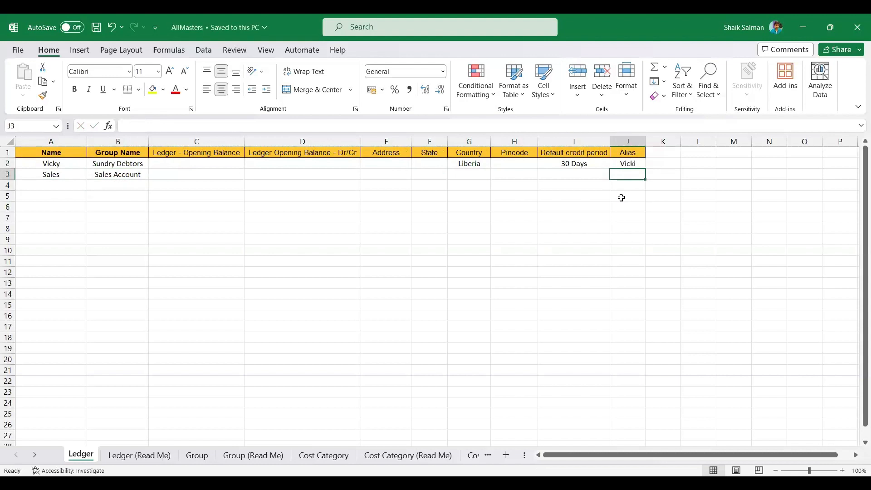
{"action": "key", "text": "Left"}
{"action": "key", "text": "Left"}
{"action": "key", "text": "Left"}
{"action": "key", "text": "Left"}
{"action": "key", "text": "Left"}
{"action": "key", "text": "Left"}
{"action": "key", "text": "Left"}
{"action": "key", "text": "Left"}
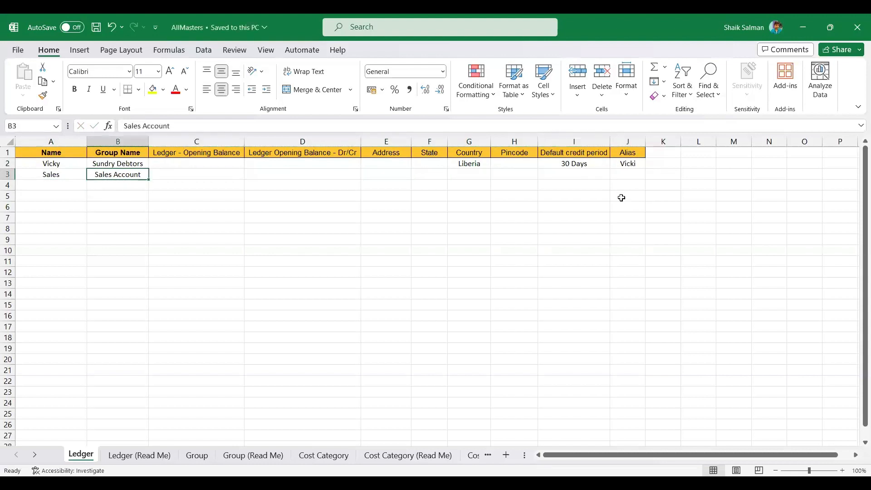
{"action": "key", "text": "Left"}
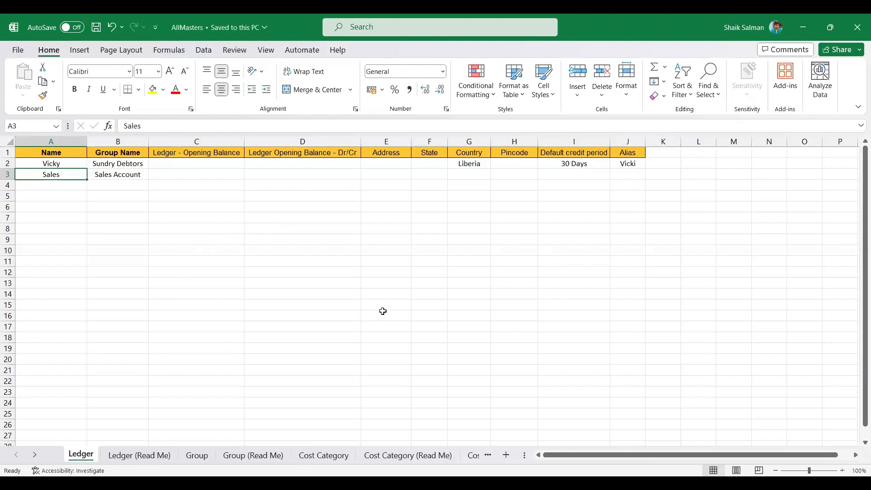
On the Stock Item sheet, enter Monitor as the item name in A2 and centre it.
{"action": "left_click", "coordinate": [35, 459]}
{"action": "left_click", "coordinate": [34, 459]}
{"action": "left_click", "coordinate": [35, 460]}
{"action": "left_click", "coordinate": [34, 459]}
{"action": "left_click", "coordinate": [34, 459]}
{"action": "left_click", "coordinate": [35, 459]}
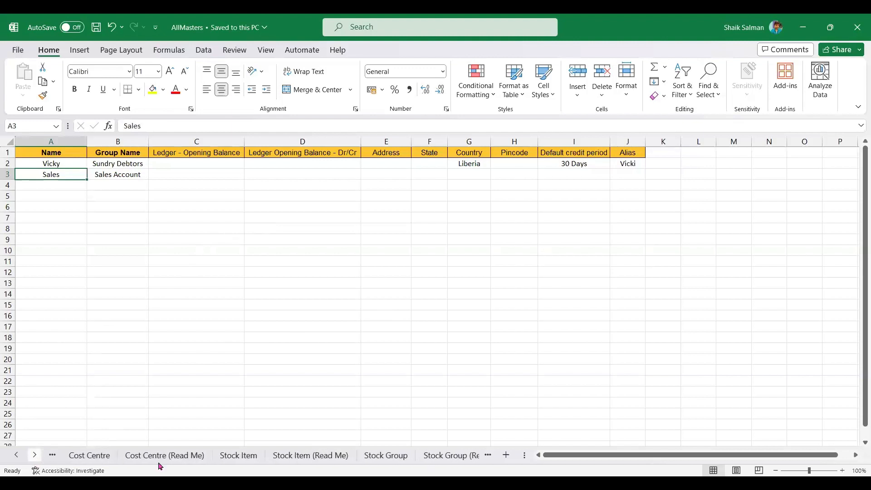
{"action": "left_click", "coordinate": [238, 455]}
{"action": "left_click", "coordinate": [56, 163]}
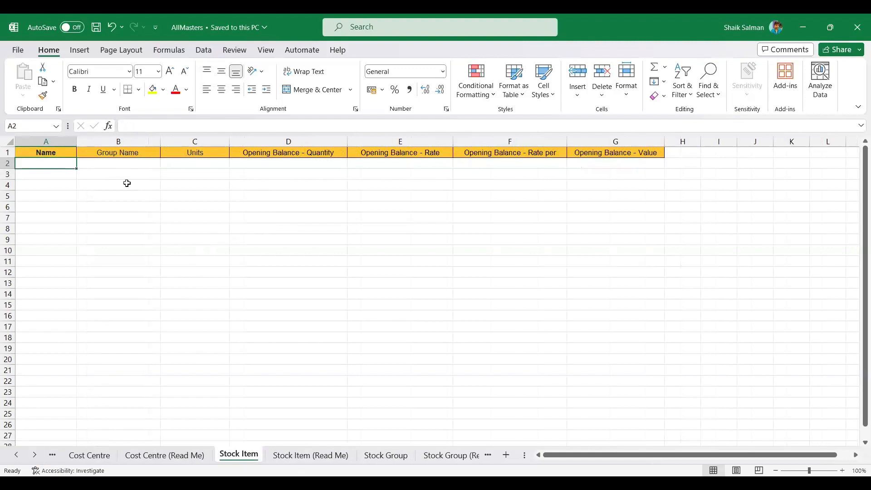
{"action": "type", "text": "Monit"}
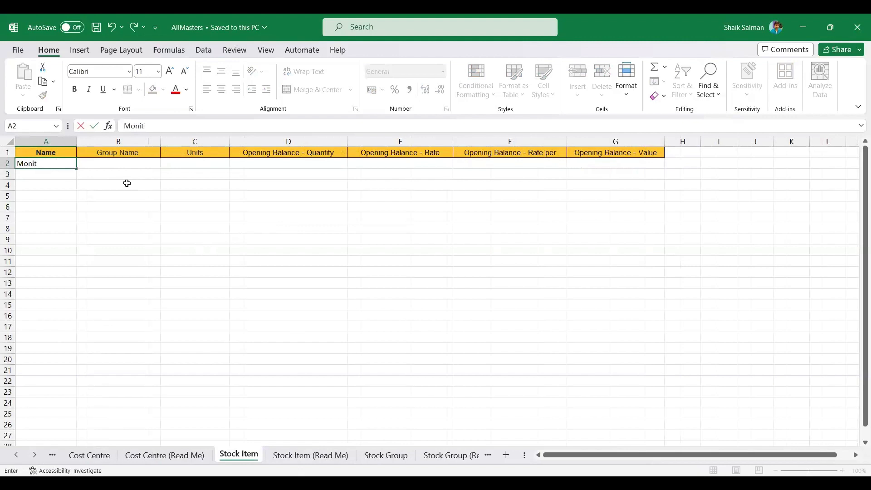
{"action": "key", "text": "Tab"}
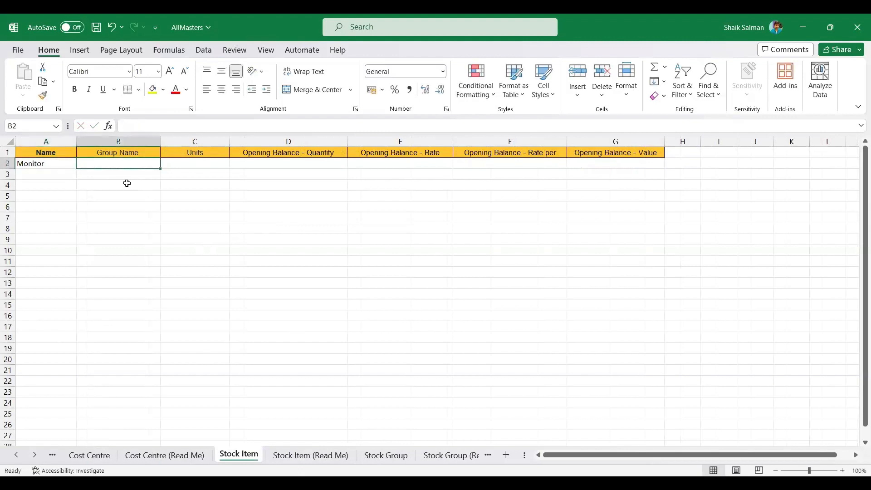
{"action": "left_click", "coordinate": [116, 151]}
{"action": "left_click", "coordinate": [39, 168]}
{"action": "left_click", "coordinate": [222, 90]}
Enter Nos as the Monitor item's unit in C2 and centre it.
{"action": "left_click", "coordinate": [138, 163]}
{"action": "left_click", "coordinate": [197, 163]}
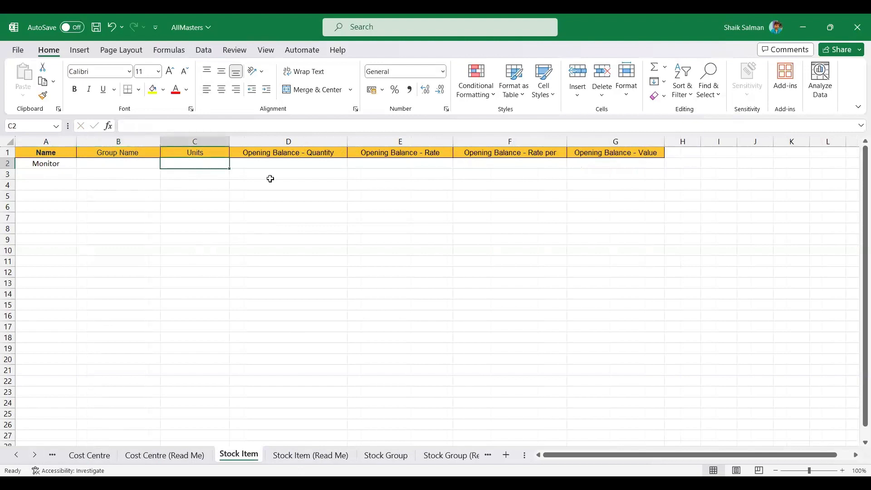
{"action": "left_click", "coordinate": [119, 164]}
{"action": "left_click", "coordinate": [195, 165]}
{"action": "double_click", "coordinate": [214, 167]}
{"action": "type", "text": "Nos"}
{"action": "key", "text": "Return"}
{"action": "left_click", "coordinate": [213, 167]}
{"action": "left_click", "coordinate": [222, 89]}
Enter 100 as the Monitor item's Opening Balance - Quantity in D2 and centre it.
{"action": "left_click", "coordinate": [270, 164]}
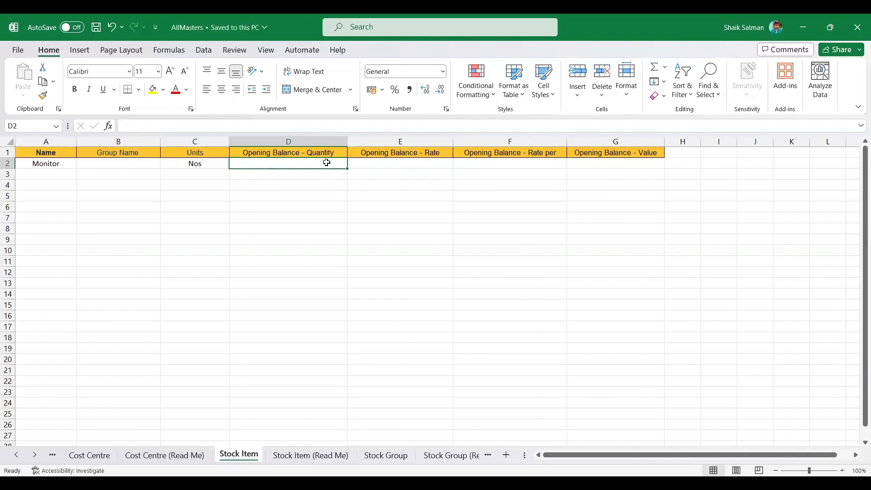
{"action": "type", "text": "100"}
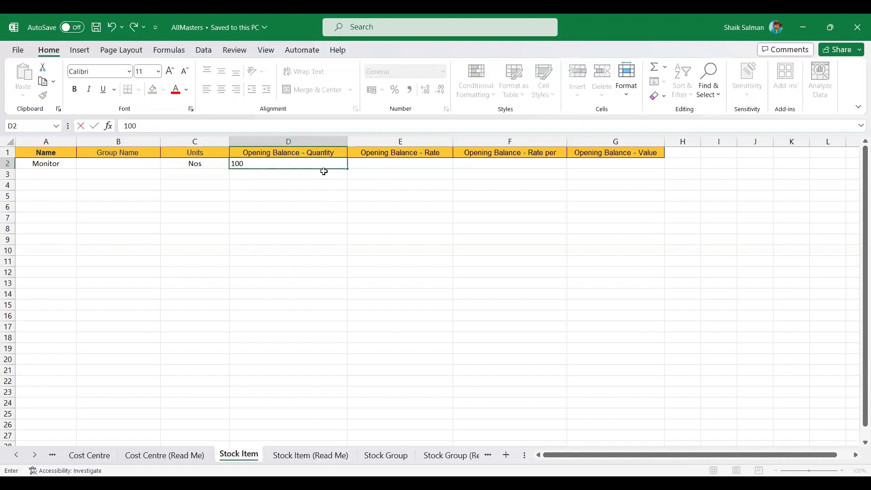
{"action": "key", "text": "ctrl+Return"}
{"action": "left_click", "coordinate": [221, 89]}
Enter 150 as the Monitor item's Opening Balance - Rate in E2 and correct it to 100.
{"action": "left_click", "coordinate": [395, 164]}
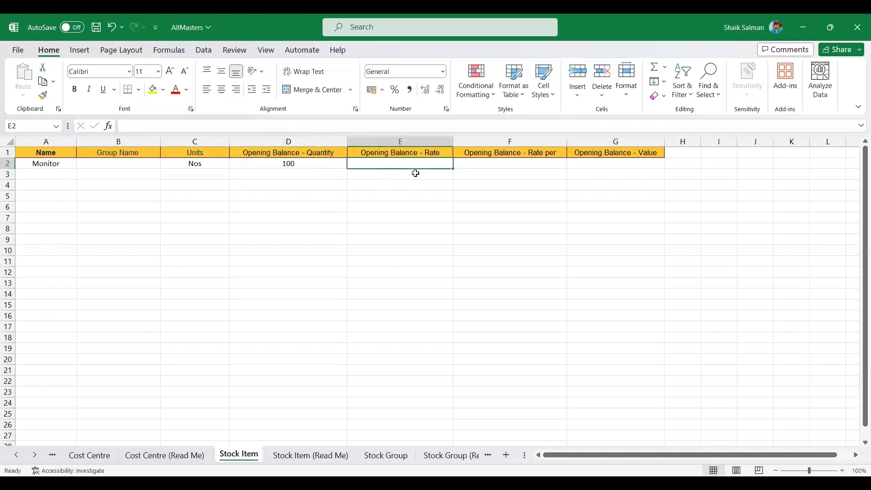
{"action": "type", "text": "150"}
{"action": "key", "text": "Return"}
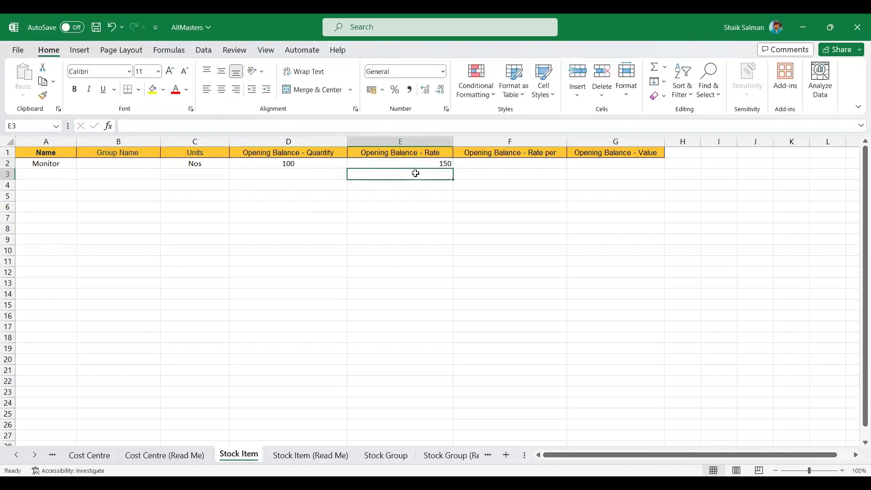
{"action": "key", "text": "Up"}
{"action": "type", "text": "100"}
{"action": "key", "text": "Return"}
Enter 10000 in F2 under Opening Balance - Rate per and save the workbook.
{"action": "key", "text": "Up"}
{"action": "key", "text": "Right"}
{"action": "type", "text": "10000"}
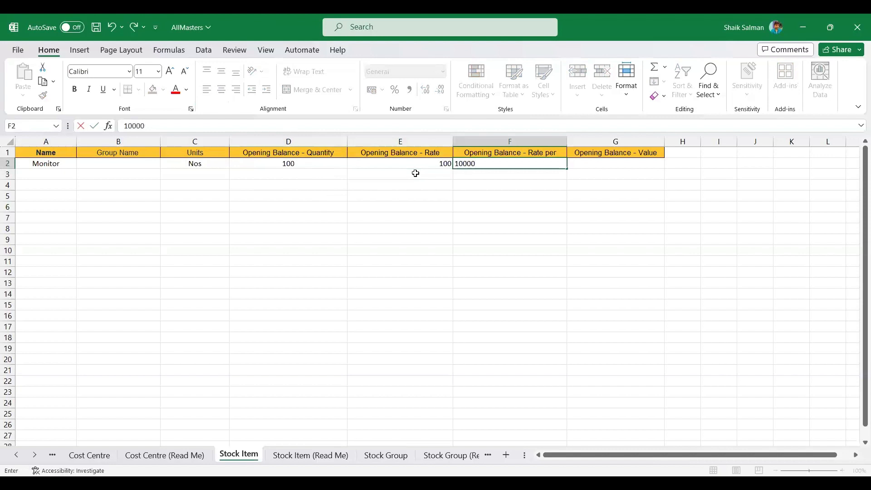
{"action": "key", "text": "Return"}
{"action": "key", "text": "ctrl+s"}
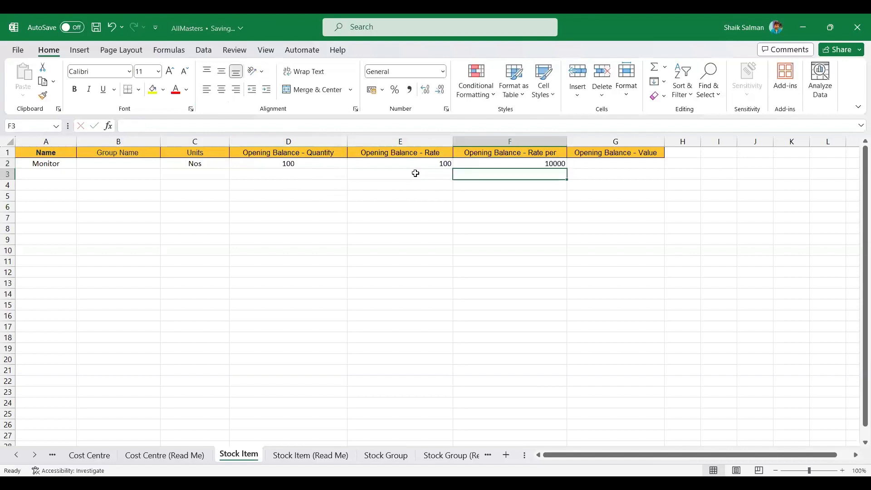
Move the 10000 from F2 to G2 under Opening Balance - Value and save the workbook.
{"action": "key", "text": "Up"}
{"action": "key", "text": "ctrl+x"}
{"action": "key", "text": "Right"}
{"action": "key", "text": "ctrl+v"}
{"action": "key", "text": "ctrl+s"}
{"action": "key", "text": "Left"}
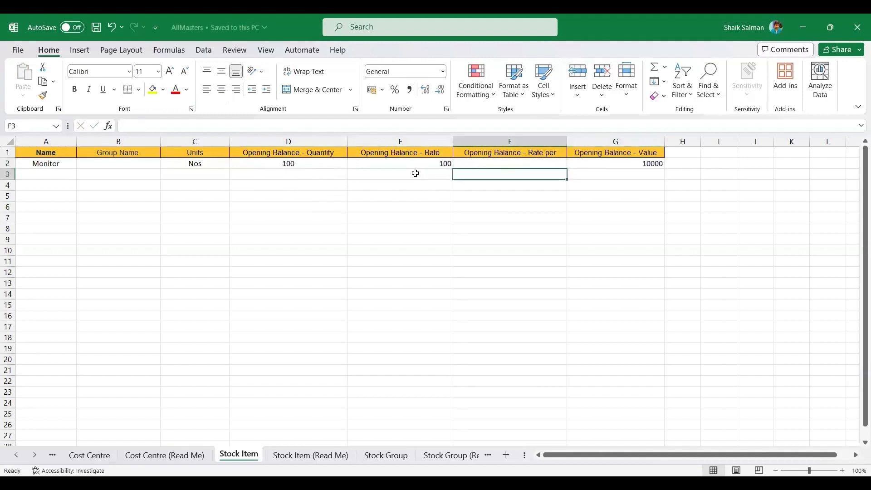
Add a second stock item with Keyboard as its name in A3 and Nos as its unit in C3.
{"action": "key", "text": "Home"}
{"action": "key", "text": "Down"}
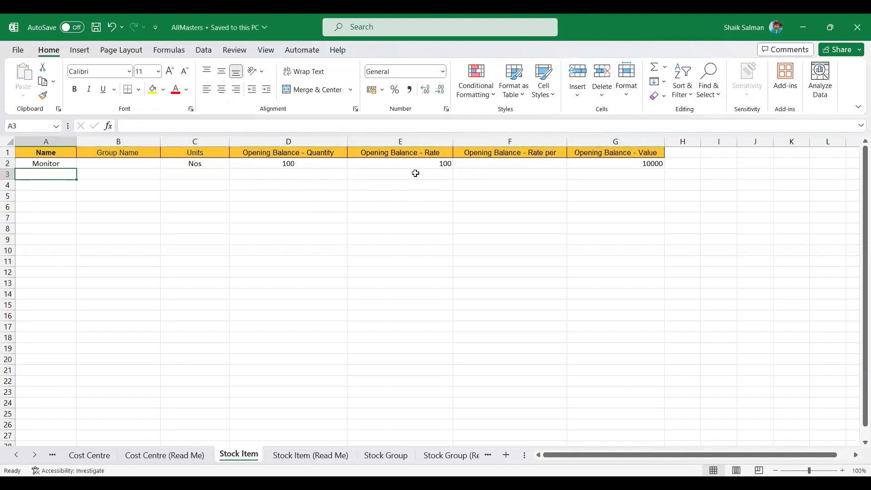
{"action": "type", "text": "Keyboard"}
{"action": "key", "text": "Return"}
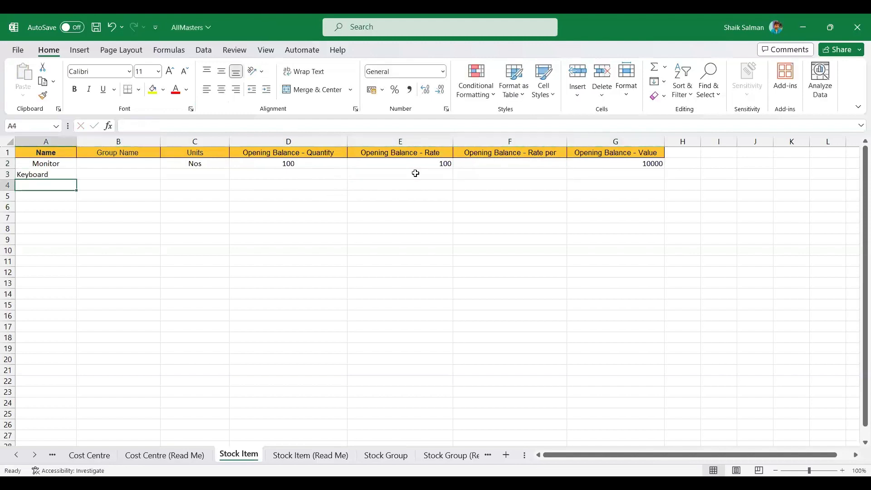
{"action": "key", "text": "Up"}
{"action": "key", "text": "Right"}
{"action": "key", "text": "Right"}
{"action": "type", "text": "Nos"}
{"action": "key", "text": "Return"}
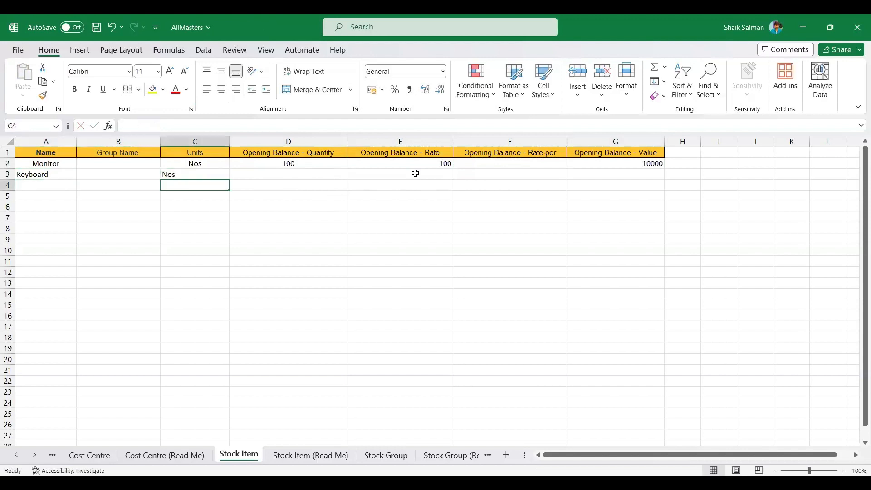
Enter 100 as the Keyboard item's Opening Balance - Quantity in D3 and 100 as its Opening Balance - Rate in E3.
{"action": "key", "text": "Up"}
{"action": "key", "text": "Right"}
{"action": "type", "text": "100"}
{"action": "key", "text": "Tab"}
{"action": "type", "text": "100"}
{"action": "key", "text": "Tab"}
Copy the Opening Balance - Value of 10000 from G2 down to G3 and save the workbook.
{"action": "key", "text": "Right"}
{"action": "key", "text": "Right"}
{"action": "key", "text": "Left"}
{"action": "key", "text": "ctrl+d"}
{"action": "key", "text": "Return"}
{"action": "key", "text": "Left"}
{"action": "key", "text": "ctrl+s"}
{"action": "key", "text": "Left"}
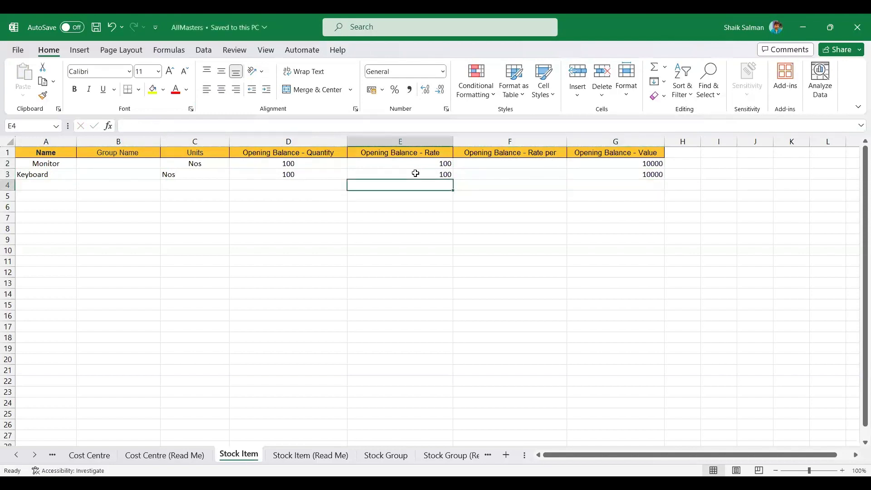
Centre the Keyboard row's cells A3 to C3.
{"action": "key", "text": "Home"}
{"action": "key", "text": "Up"}
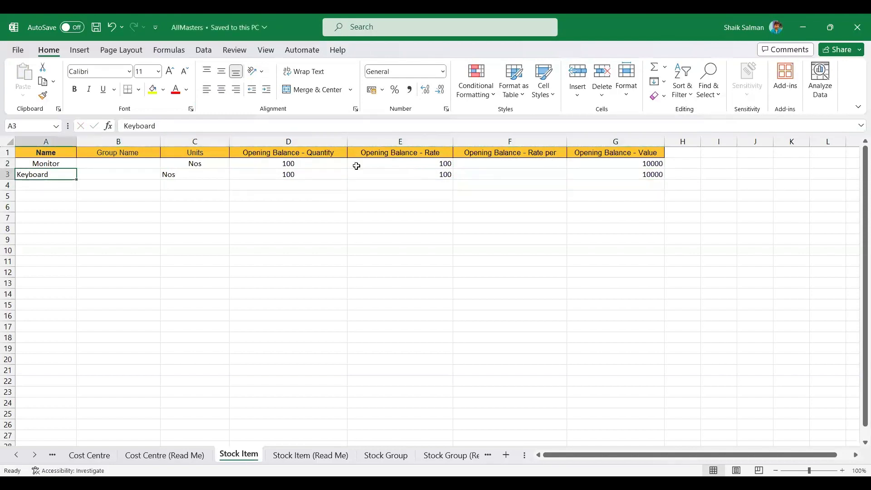
{"action": "left_click_drag", "start_coordinate": [58, 177], "coordinate": [215, 175]}
{"action": "left_click", "coordinate": [228, 93]}
{"action": "left_click", "coordinate": [195, 186]}
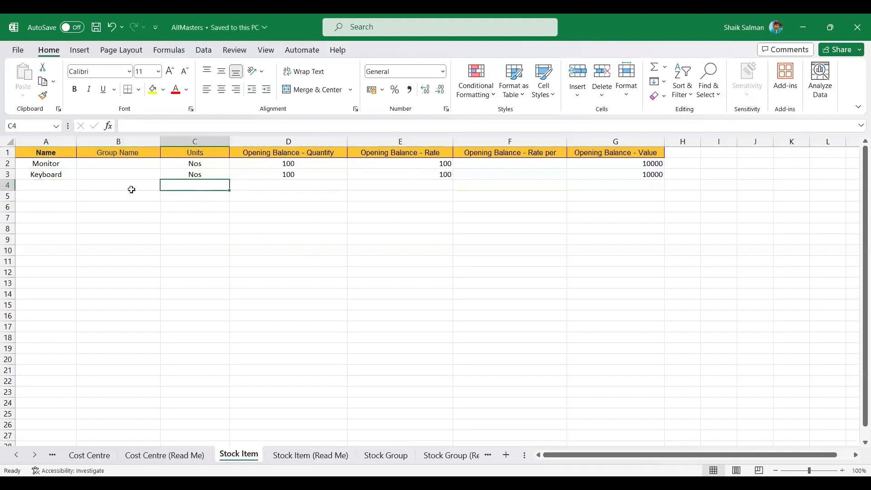
Return to the start of the sheet list, then save and close the AllMasters workbook.
{"action": "scroll", "coordinate": [159, 257], "scroll_direction": "down", "scroll_amount": 3}
{"action": "scroll", "coordinate": [158, 257], "scroll_direction": "down", "scroll_amount": 8}
{"action": "scroll", "coordinate": [158, 256], "scroll_direction": "up", "scroll_amount": 11}
{"action": "left_click", "coordinate": [17, 458]}
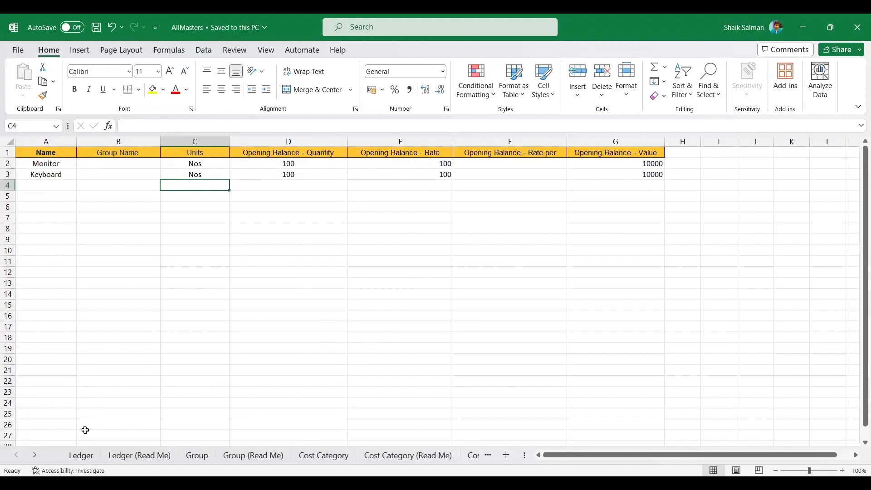
{"action": "key", "text": "ctrl+s"}
{"action": "left_click", "coordinate": [858, 29]}
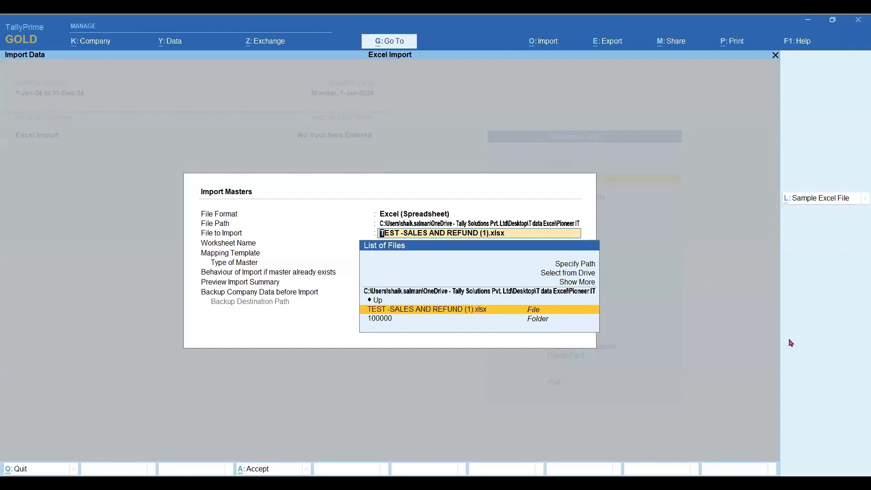
Switch the file-to-import selection from the current folder to choosing from a drive.
{"action": "key", "text": "alt+Tab"}
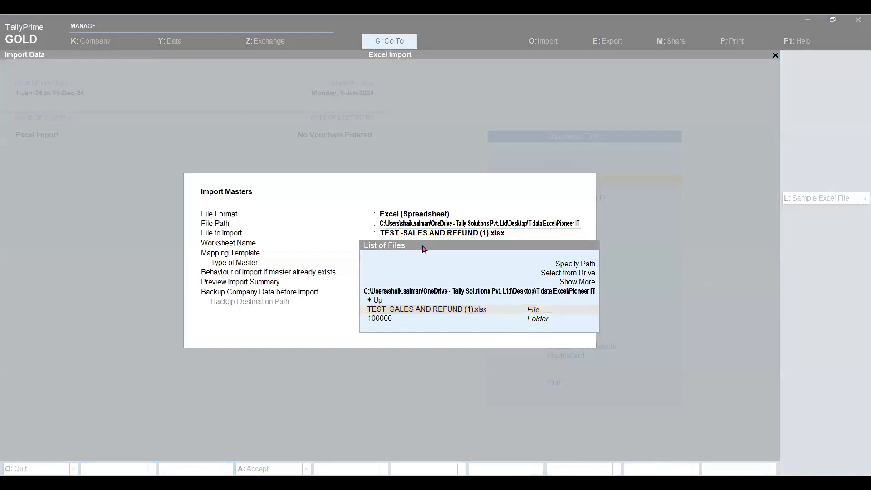
{"action": "left_click", "coordinate": [424, 250]}
{"action": "key", "text": "BackSpace"}
{"action": "key", "text": "Return"}
{"action": "key", "text": "Up"}
{"action": "key", "text": "Up"}
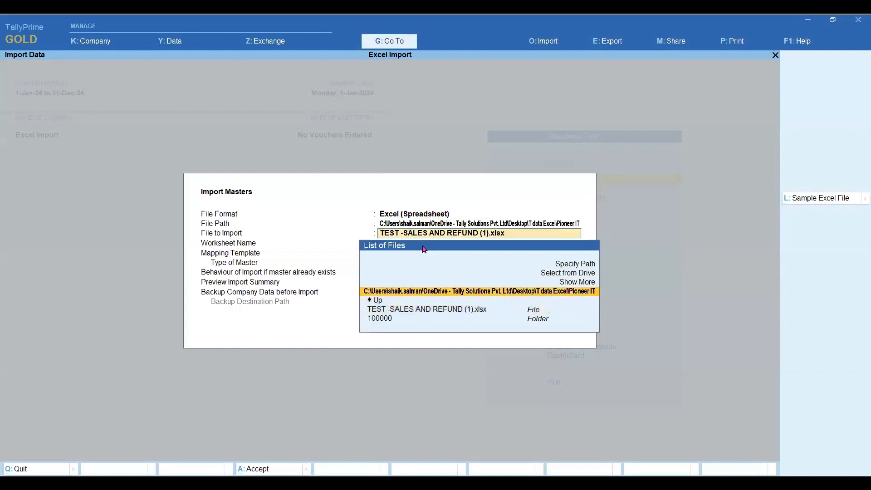
{"action": "key", "text": "Up"}
{"action": "key", "text": "Up"}
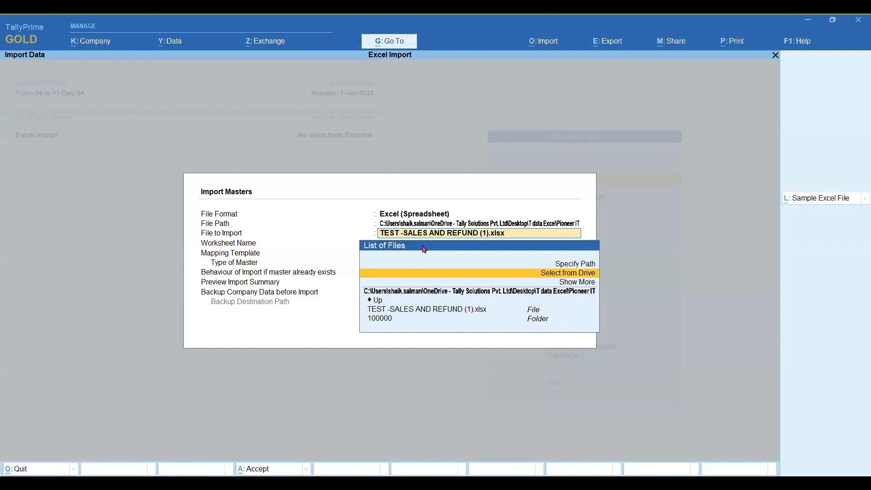
{"action": "key", "text": "Return"}
Browse to the Program Files folder on drive C:\ for the file to import.
{"action": "key", "text": "Down"}
{"action": "key", "text": "Down"}
{"action": "key", "text": "Up"}
{"action": "key", "text": "Up"}
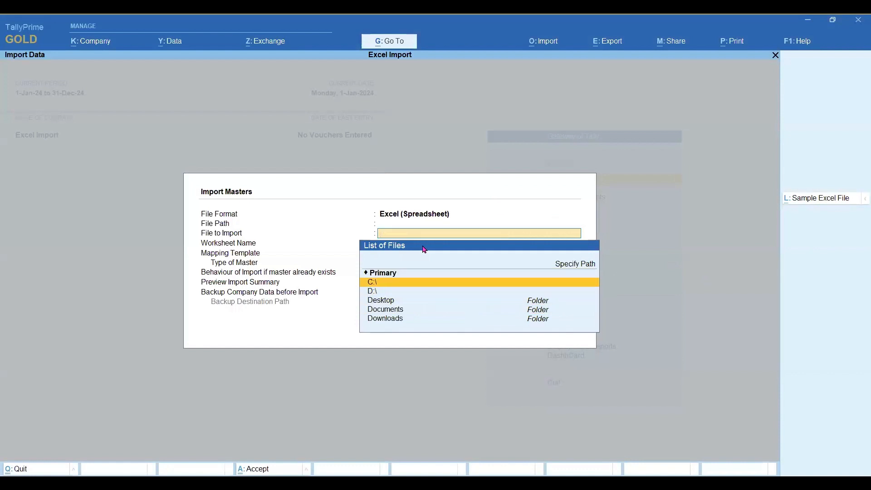
{"action": "key", "text": "Return"}
{"action": "key", "text": "Down"}
{"action": "key", "text": "Down"}
{"action": "key", "text": "Down"}
{"action": "key", "text": "Down"}
{"action": "key", "text": "Down"}
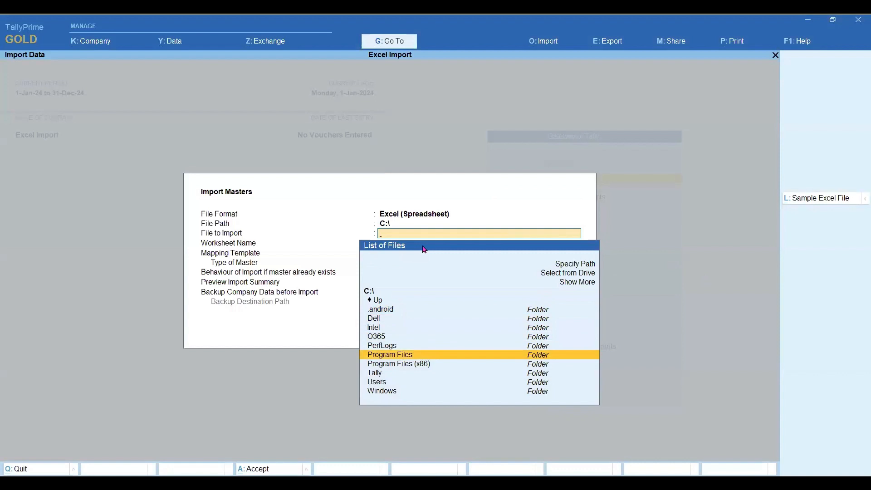
{"action": "key", "text": "Return"}
{"action": "key", "text": "Down"}
{"action": "key", "text": "BackSpace"}
{"action": "key", "text": "Return"}
{"action": "key", "text": "Down"}
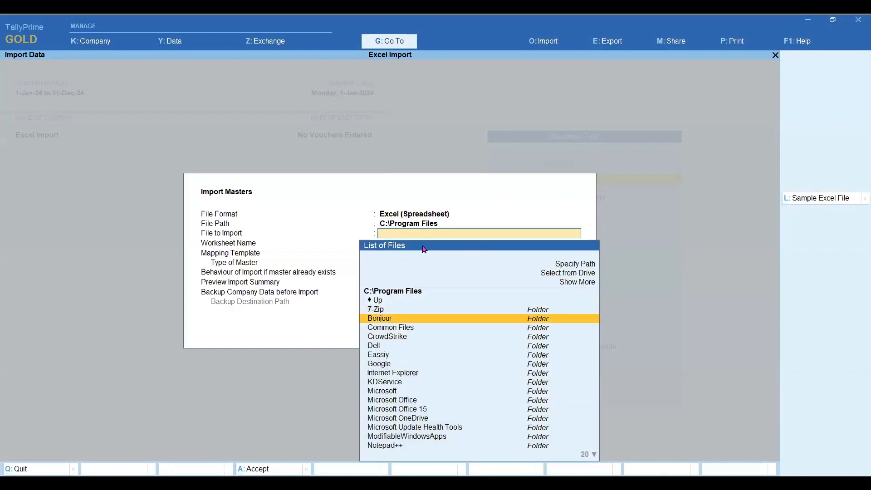
Choose AllMasters.xlsx from the TallyPrime 4.0 folder as the file to import, with its Ledger worksheet.
{"action": "type", "text": "ta"}
{"action": "key", "text": "Down"}
{"action": "key", "text": "Down"}
{"action": "key", "text": "Down"}
{"action": "key", "text": "Down"}
{"action": "key", "text": "Down"}
{"action": "key", "text": "Down"}
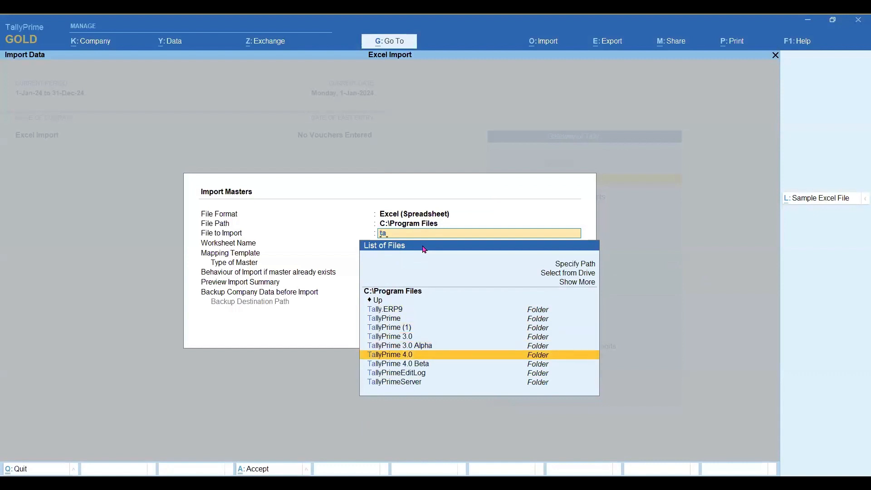
{"action": "key", "text": "Return"}
{"action": "key", "text": "Return"}
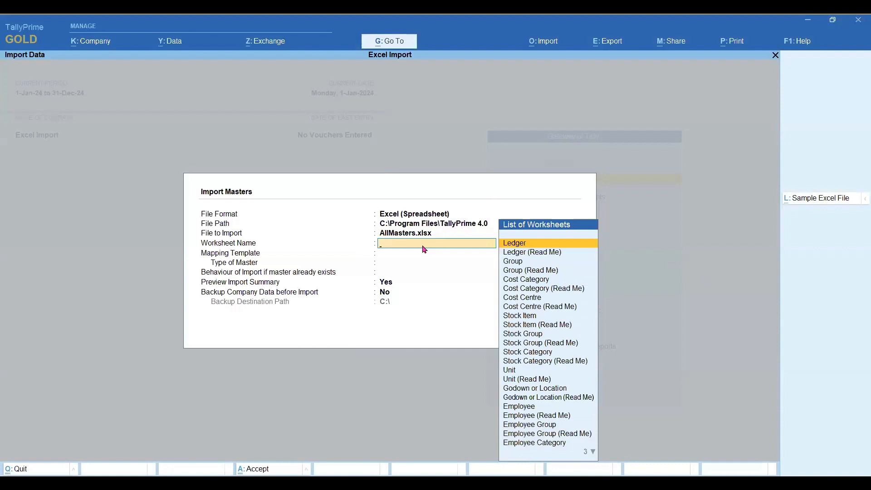
{"action": "key", "text": "Return"}
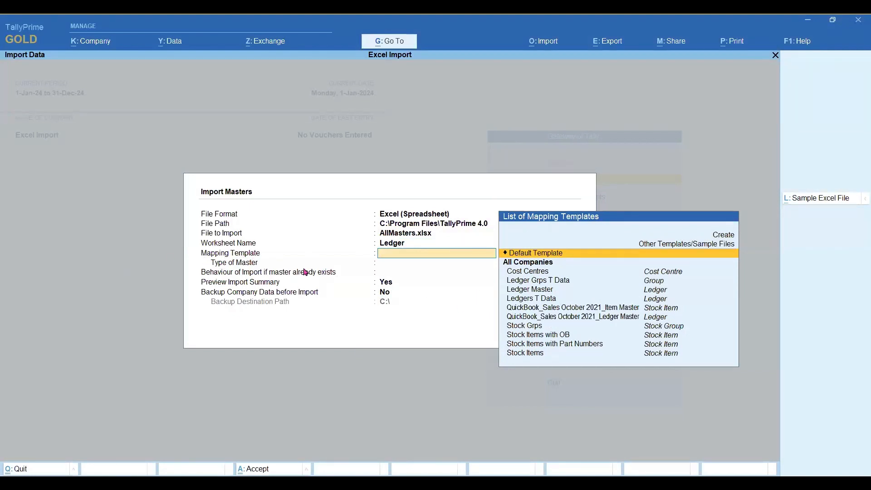
Use the Default Template as the mapping template for the Ledger worksheet.
{"action": "key", "text": "alt+Tab"}
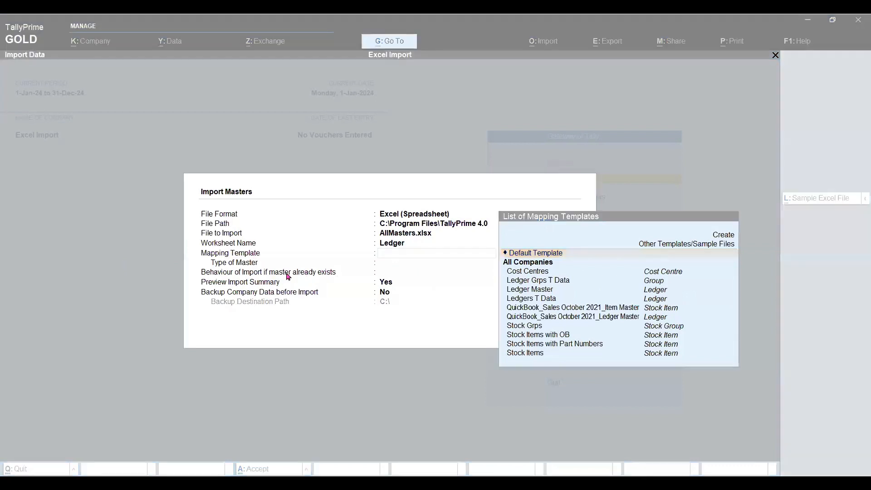
{"action": "left_click", "coordinate": [403, 258]}
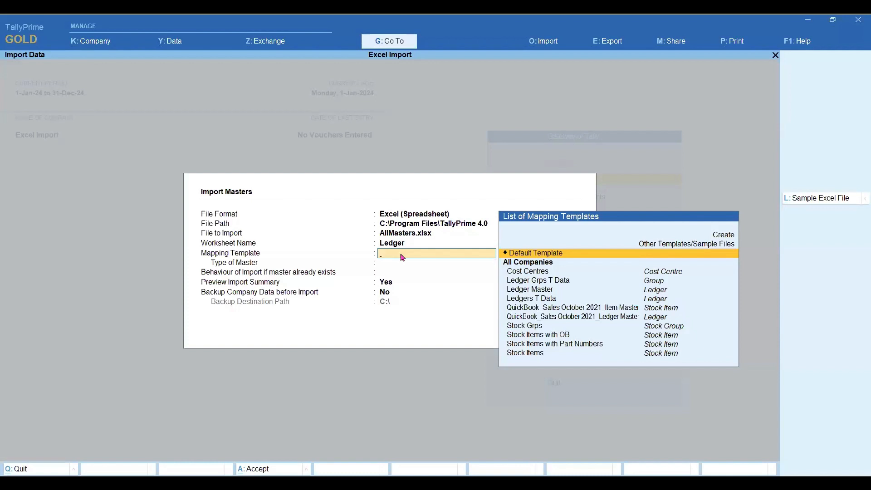
{"action": "key", "text": "Return"}
{"action": "key", "text": "BackSpace"}
{"action": "key", "text": "Return"}
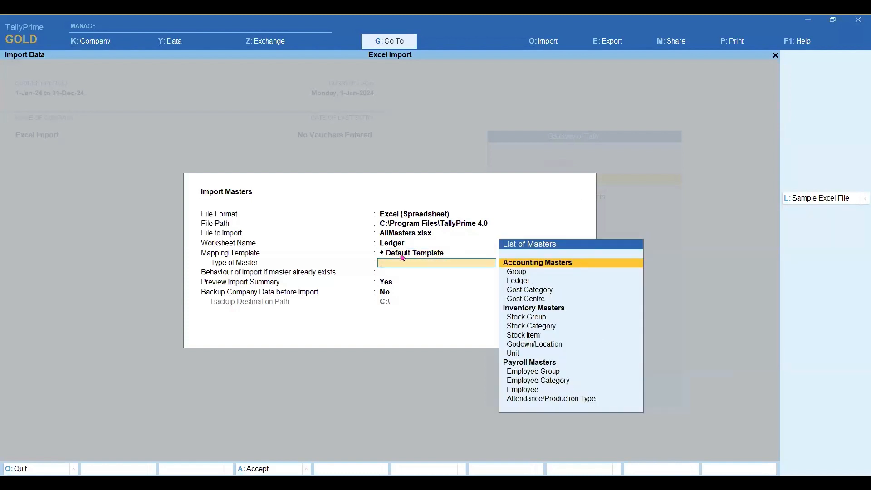
Set the Type of Master to Ledger and the import behaviour for existing masters to Modify with New Data.
{"action": "key", "text": "Down"}
{"action": "key", "text": "Down"}
{"action": "key", "text": "Return"}
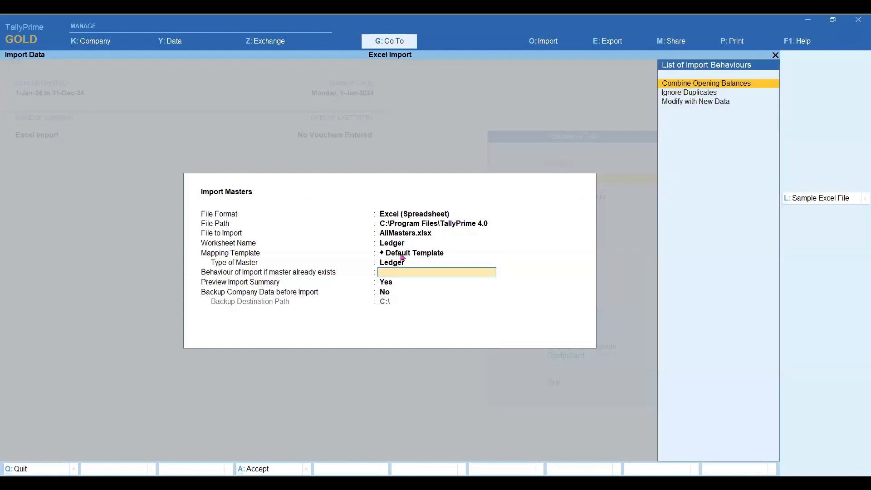
{"action": "key", "text": "Down"}
{"action": "key", "text": "Down"}
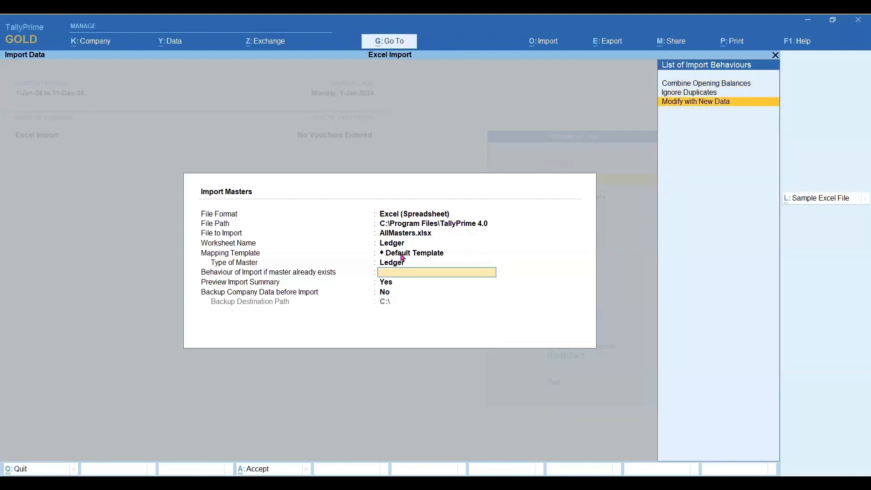
{"action": "key", "text": "Return"}
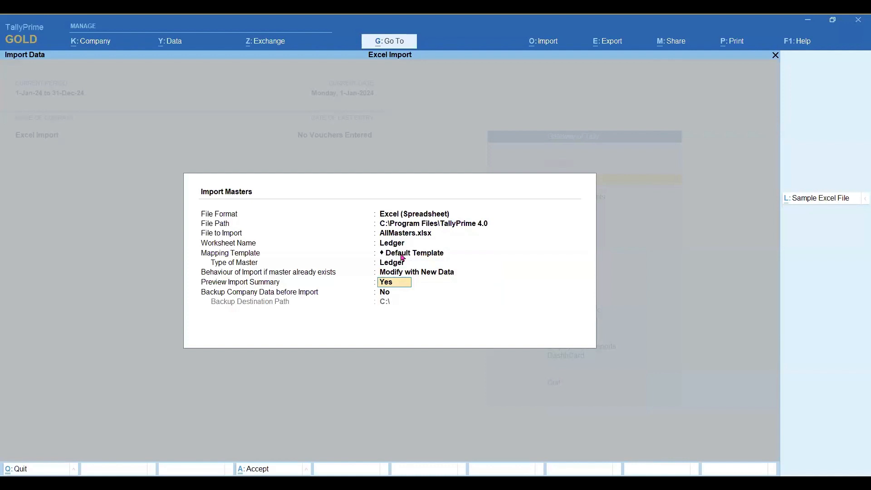
Keep the import summary preview, set the company data backup before import to Yes, and import the ledger masters.
{"action": "key", "text": "Return"}
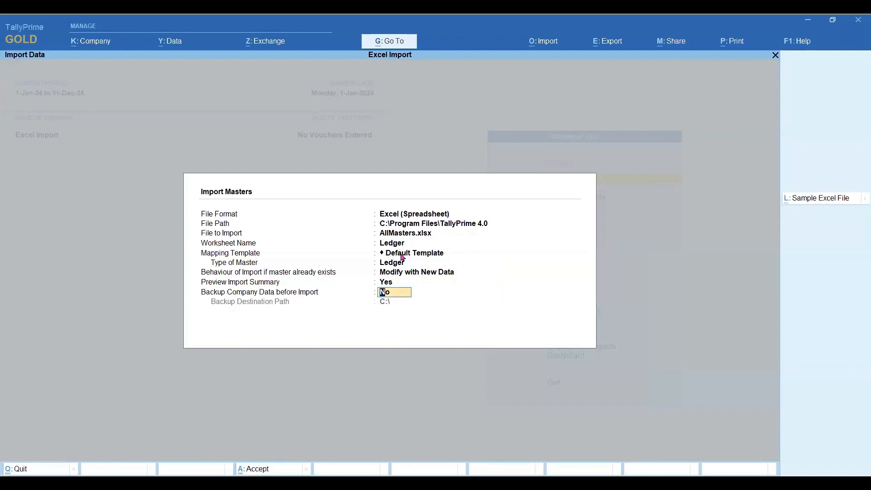
{"action": "type", "text": "y"}
{"action": "key", "text": "BackSpace"}
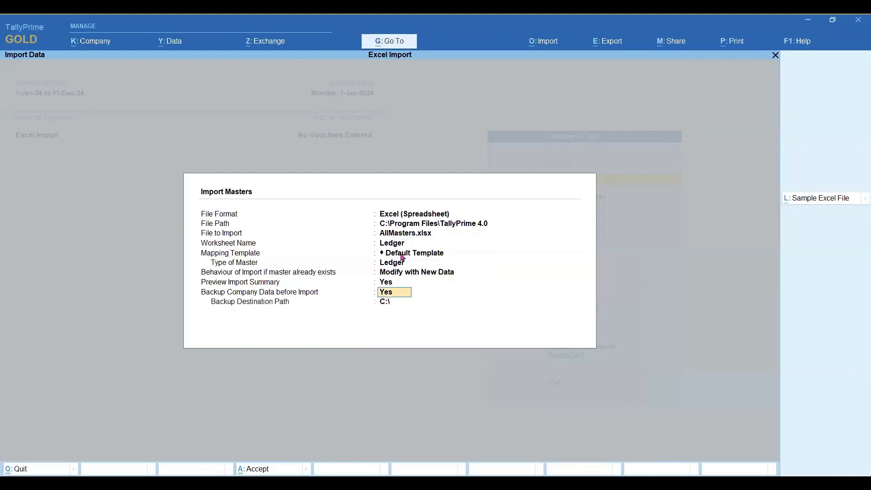
{"action": "key", "text": "ctrl+a"}
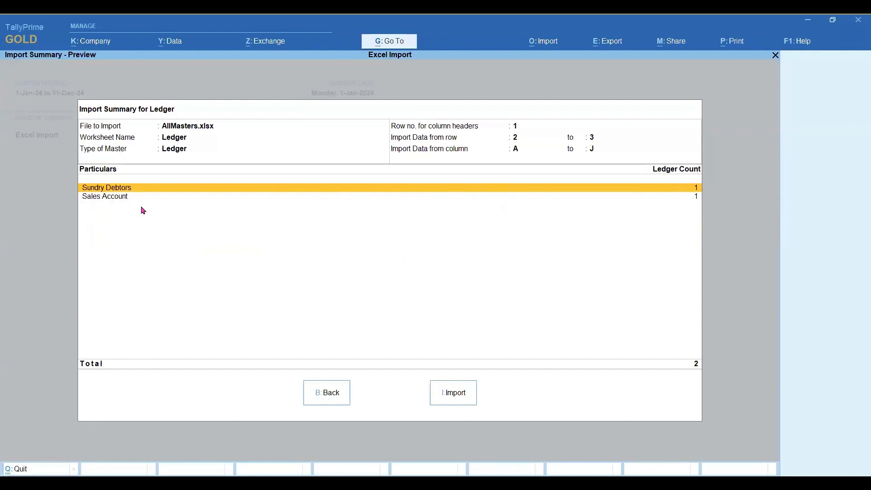
{"action": "left_click", "coordinate": [458, 403]}
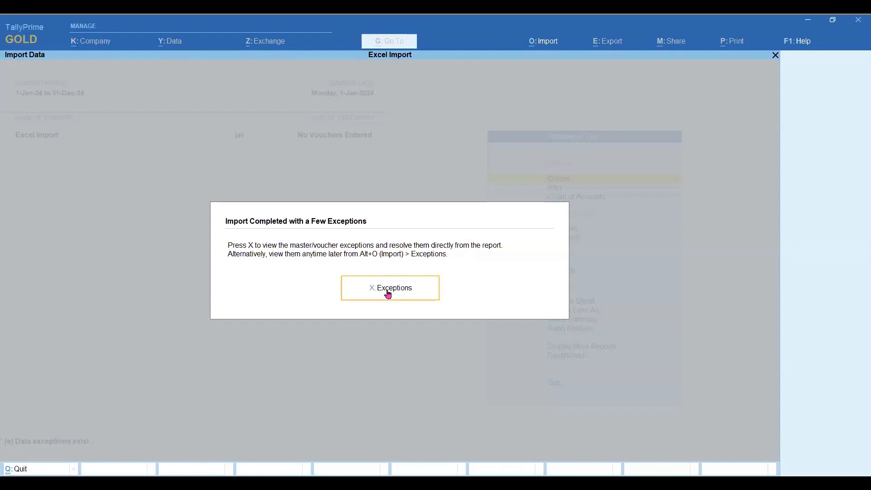
{"action": "left_click", "coordinate": [389, 294]}
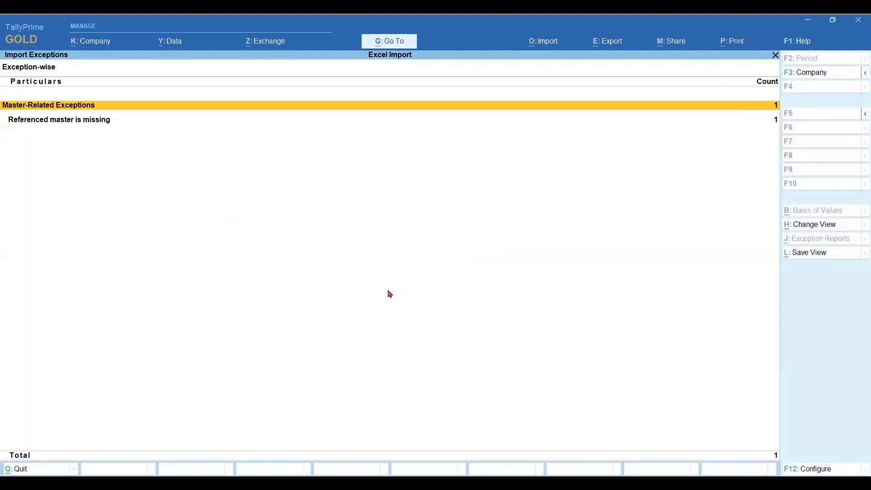
{"action": "key", "text": "Down"}
{"action": "key", "text": "Return"}
{"action": "key", "text": "Return"}
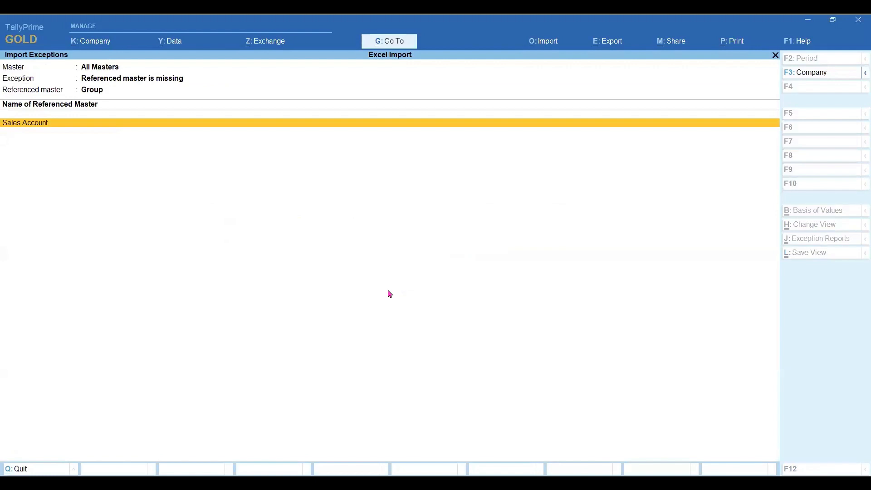
{"action": "key", "text": "ctrl+Return"}
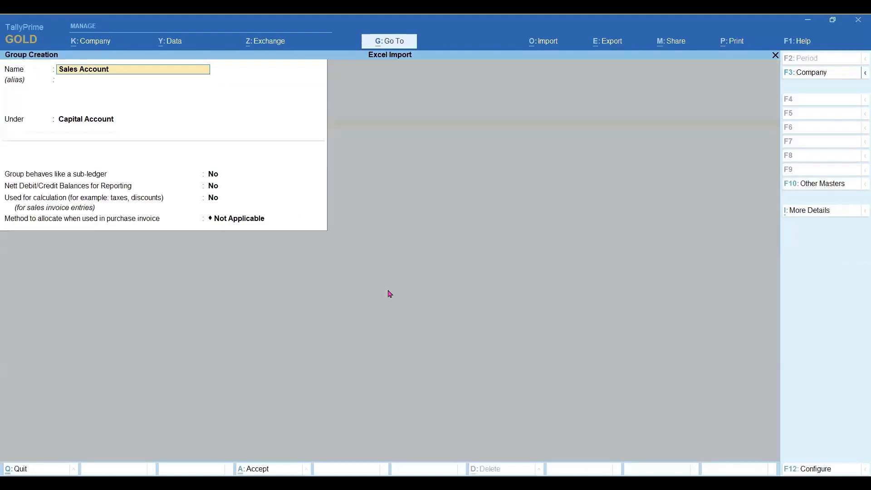
{"action": "key", "text": "BackSpace"}
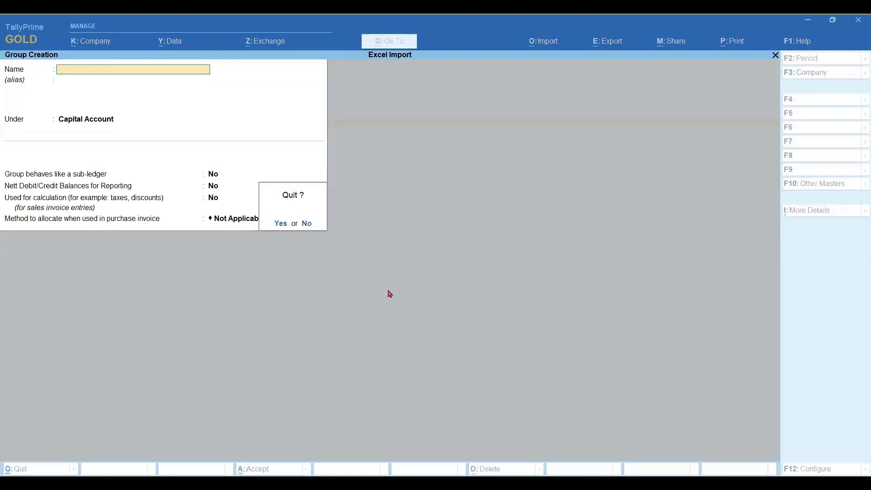
{"action": "key", "text": "Escape"}
{"action": "key", "text": "Escape"}
{"action": "key", "text": "Escape"}
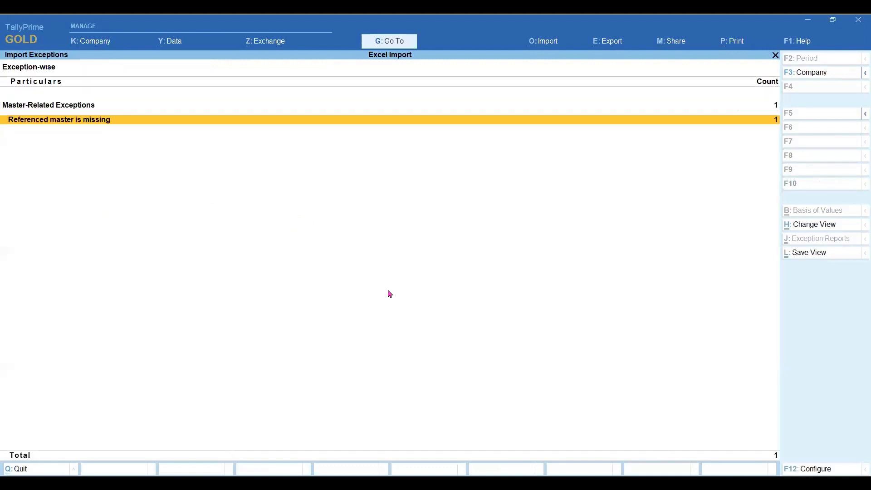
{"action": "key", "text": "Escape"}
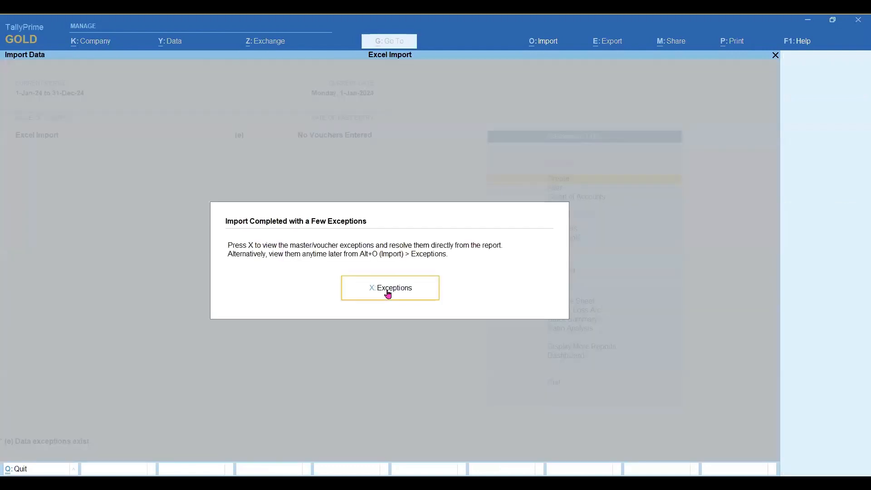
{"action": "key", "text": "Escape"}
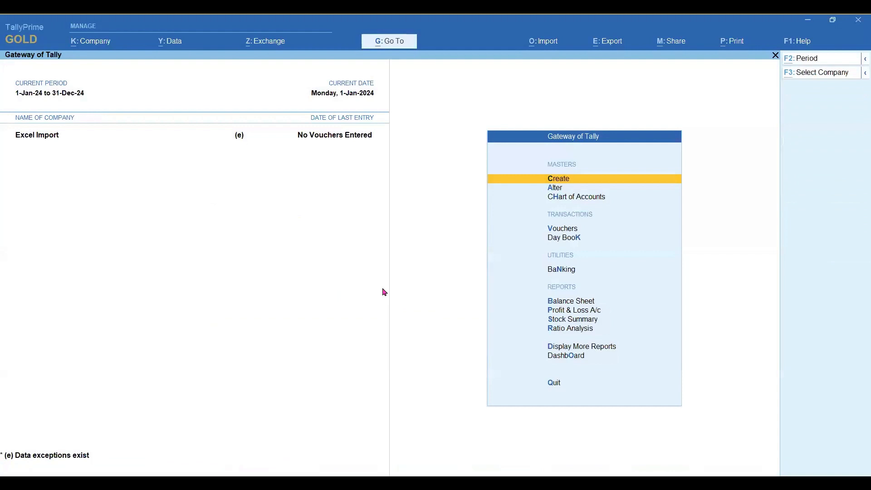
Open the import exceptions report and drill down into the "Referenced master is missing" exception.
{"action": "key", "text": "alt+o"}
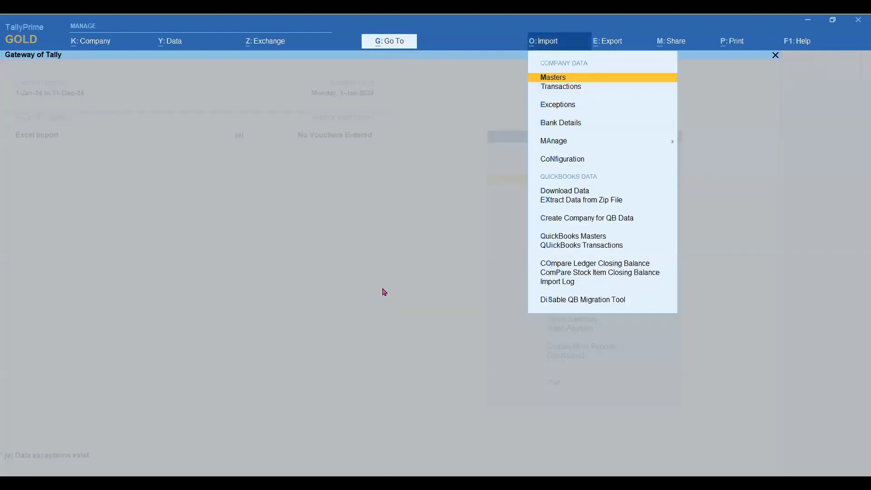
{"action": "key", "text": "Down"}
{"action": "key", "text": "Down"}
{"action": "key", "text": "Return"}
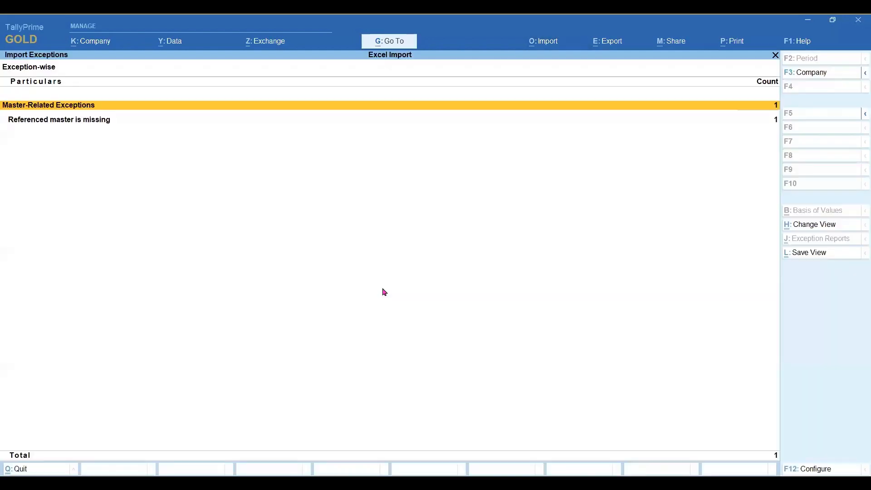
{"action": "key", "text": "Down"}
{"action": "key", "text": "Return"}
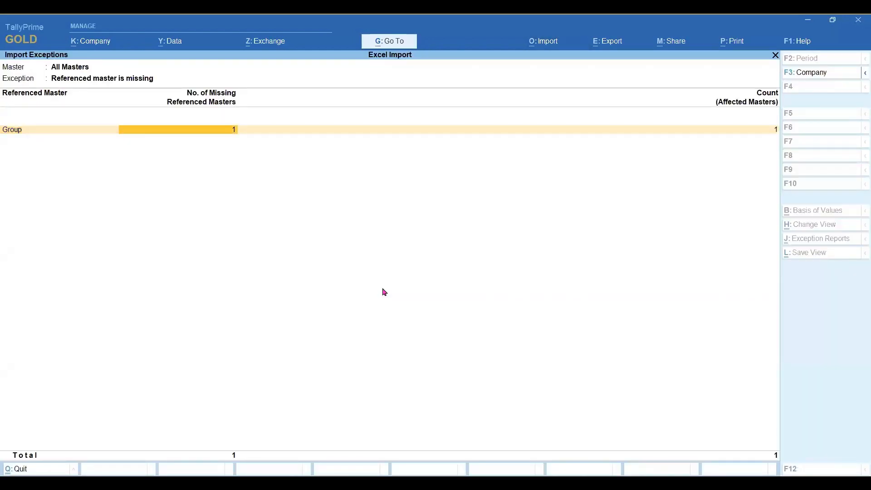
{"action": "key", "text": "Return"}
{"action": "key", "text": "Return"}
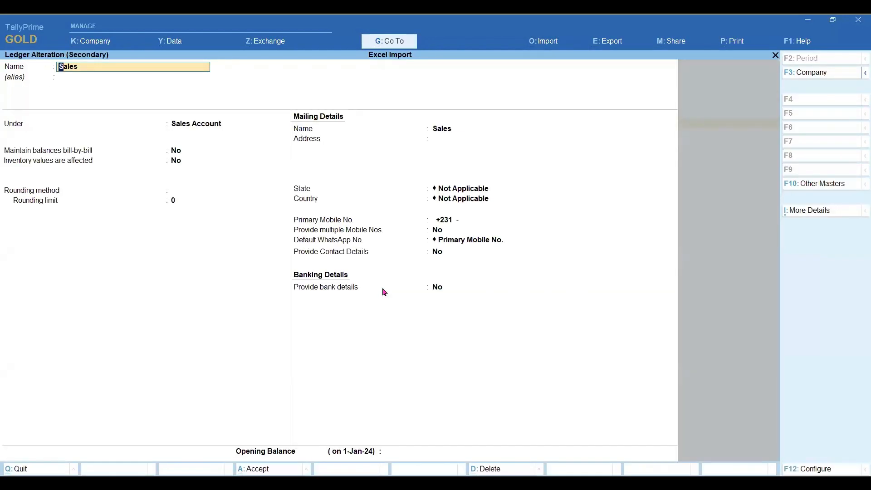
{"action": "key", "text": "Return"}
{"action": "key", "text": "Return"}
{"action": "type", "text": "Sales"}
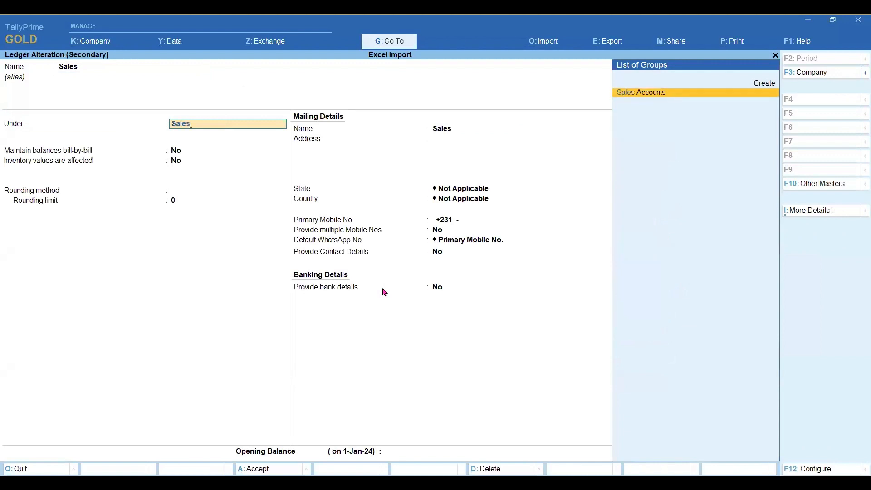
{"action": "key", "text": "Return"}
{"action": "key", "text": "Escape"}
{"action": "key", "text": "Escape"}
{"action": "key", "text": "Return"}
{"action": "key", "text": "Escape"}
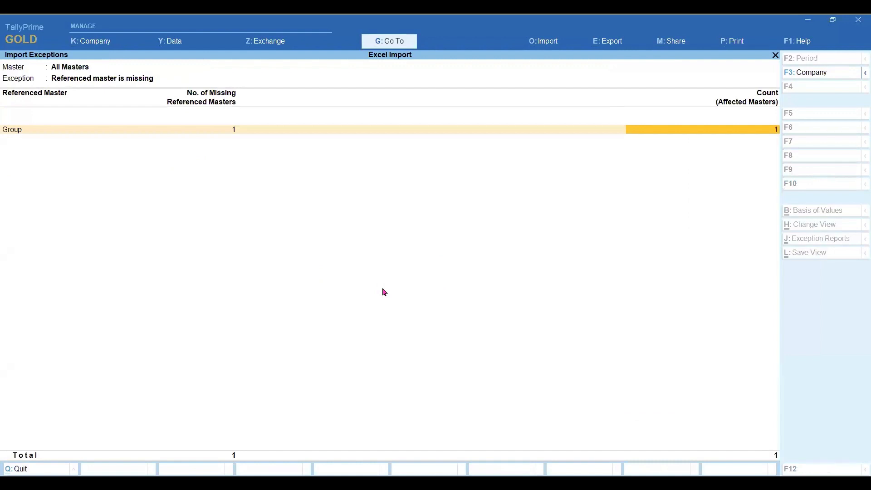
Resolve the missing group exception by placing the Sales ledger under Sales Accounts, save it, and leave the exceptions report.
{"action": "key", "text": "Return"}
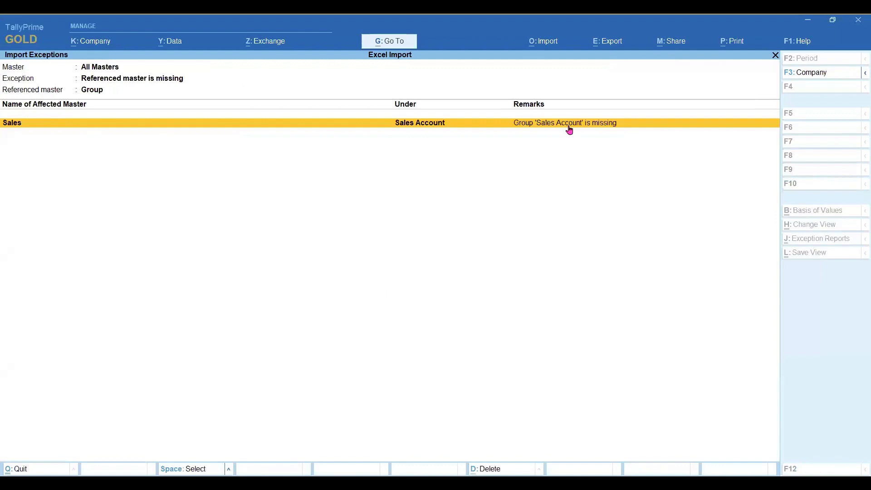
{"action": "key", "text": "Return"}
{"action": "key", "text": "Return"}
{"action": "key", "text": "Return"}
{"action": "type", "text": "Sales"}
{"action": "key", "text": "Return"}
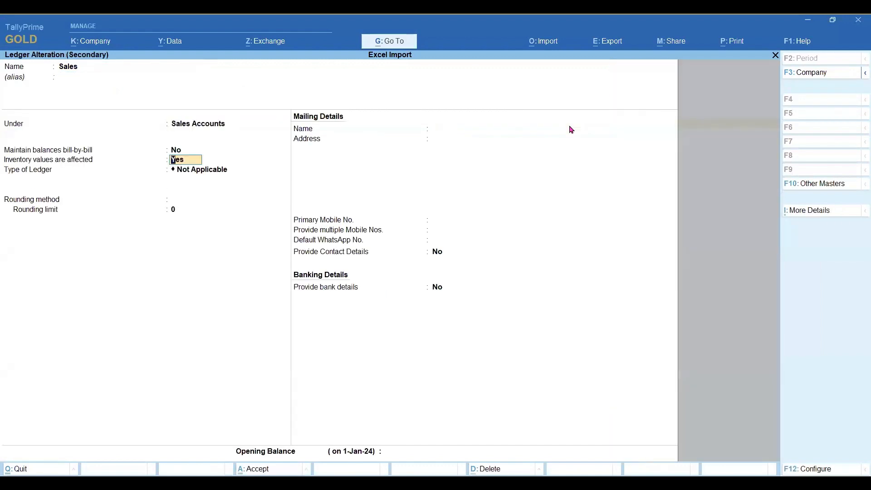
{"action": "key", "text": "Return"}
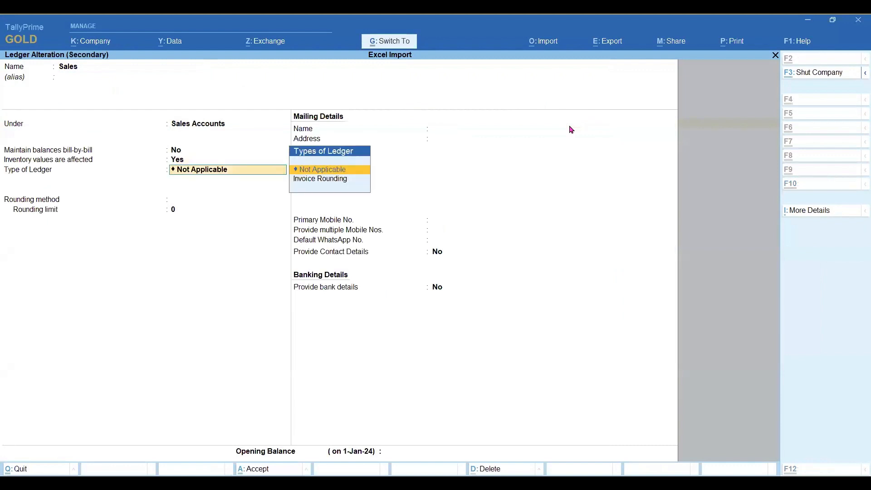
{"action": "key", "text": "ctrl+a"}
{"action": "key", "text": "Escape"}
{"action": "key", "text": "Escape"}
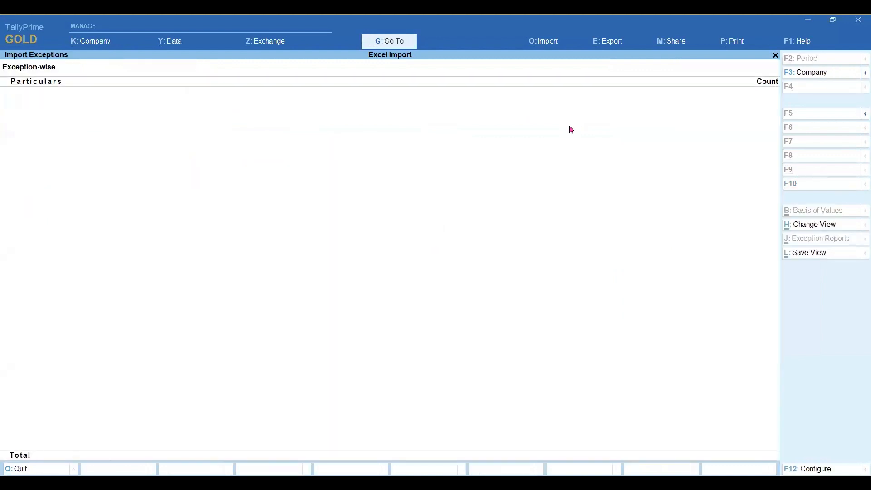
{"action": "key", "text": "Escape"}
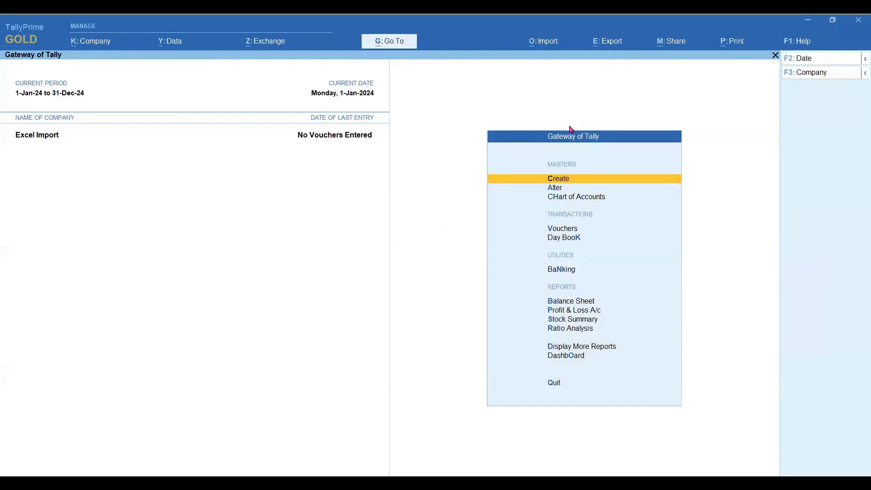
Open the imported Sales ledger for alteration to check its group and settings.
{"action": "key", "text": "Down"}
{"action": "key", "text": "Return"}
{"action": "key", "text": "Down"}
{"action": "key", "text": "Return"}
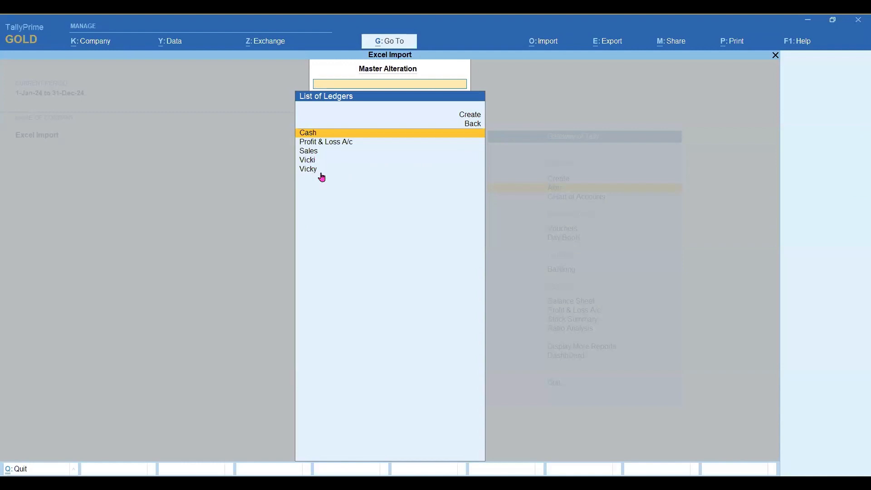
{"action": "key", "text": "Down"}
{"action": "key", "text": "Down"}
{"action": "key", "text": "Down"}
{"action": "key", "text": "Down"}
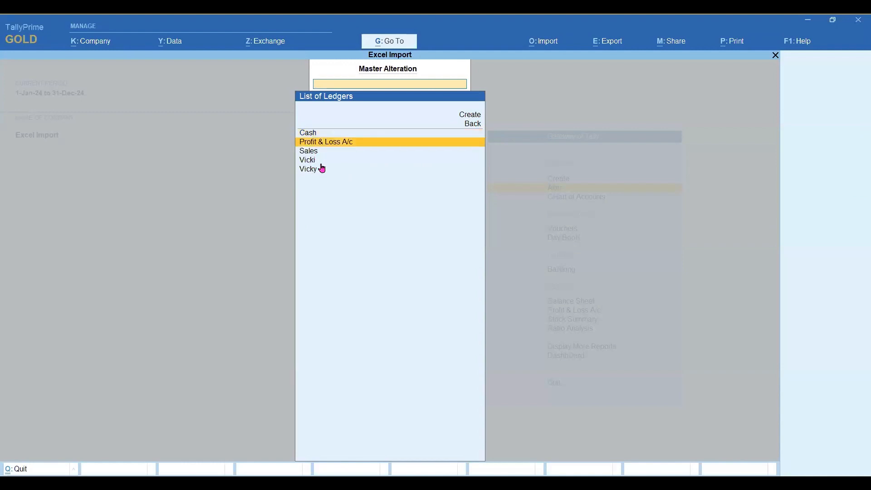
{"action": "key", "text": "Up"}
{"action": "key", "text": "Up"}
{"action": "key", "text": "Return"}
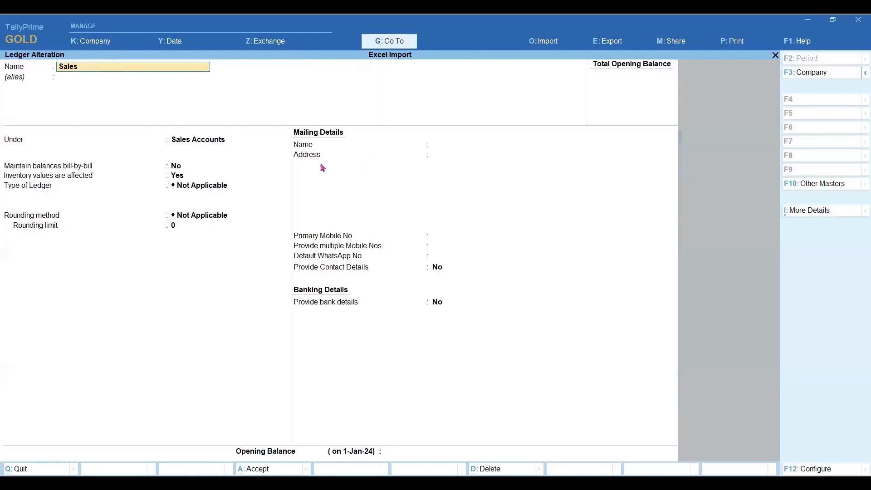
Review the imported customer ledger's alias, group and credit period, and return to the Gateway of Tally.
{"action": "key", "text": "Escape"}
{"action": "key", "text": "Down"}
{"action": "key", "text": "Down"}
{"action": "key", "text": "Return"}
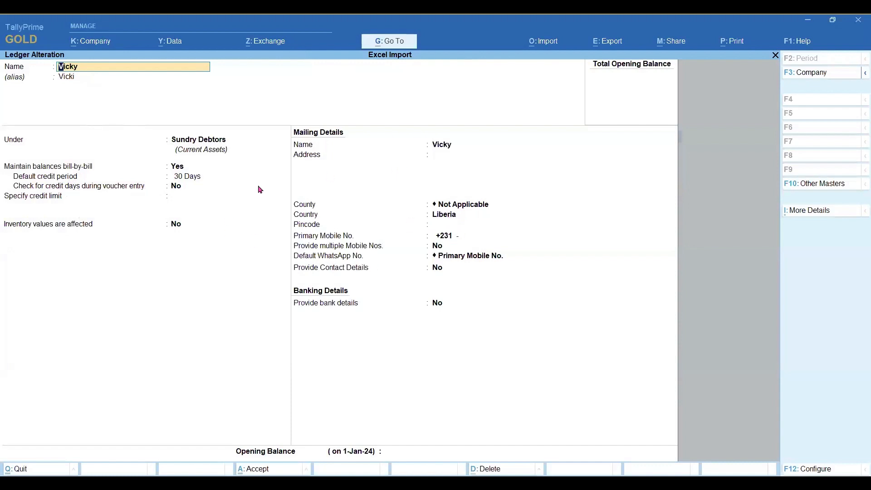
{"action": "key", "text": "ctrl+a"}
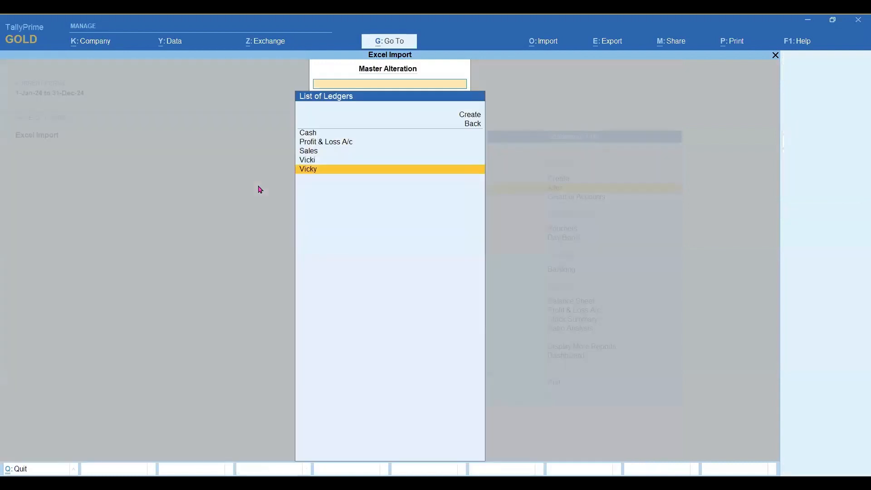
{"action": "key", "text": "Escape"}
{"action": "key", "text": "Up"}
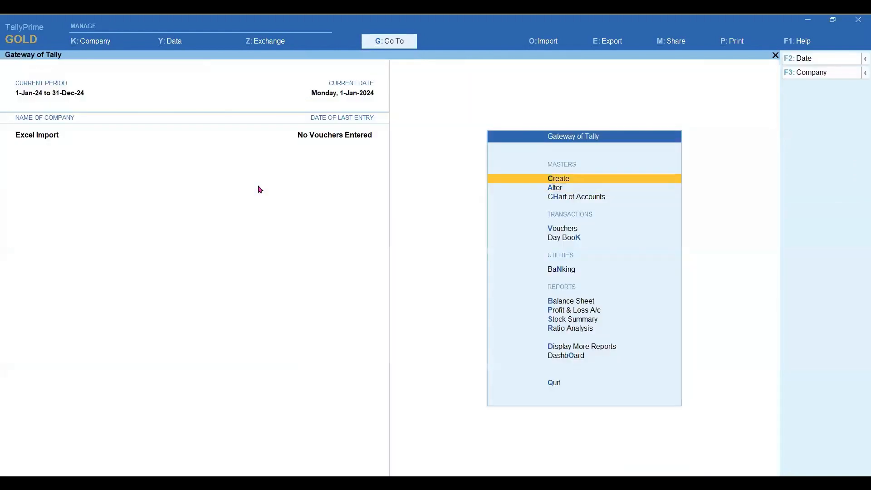
Start an Excel masters import from AllMasters.xlsx using the Stock Item worksheet.
{"action": "key", "text": "alt+o"}
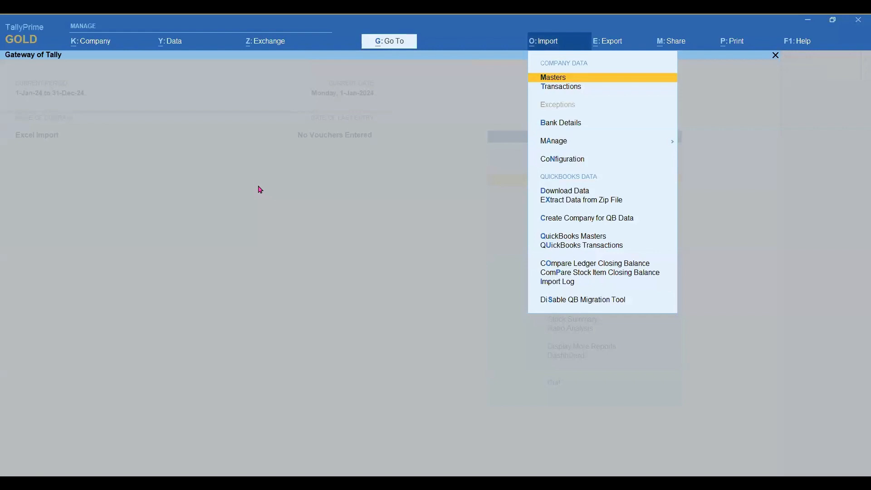
{"action": "key", "text": "Return"}
{"action": "key", "text": "Return"}
{"action": "key", "text": "Return"}
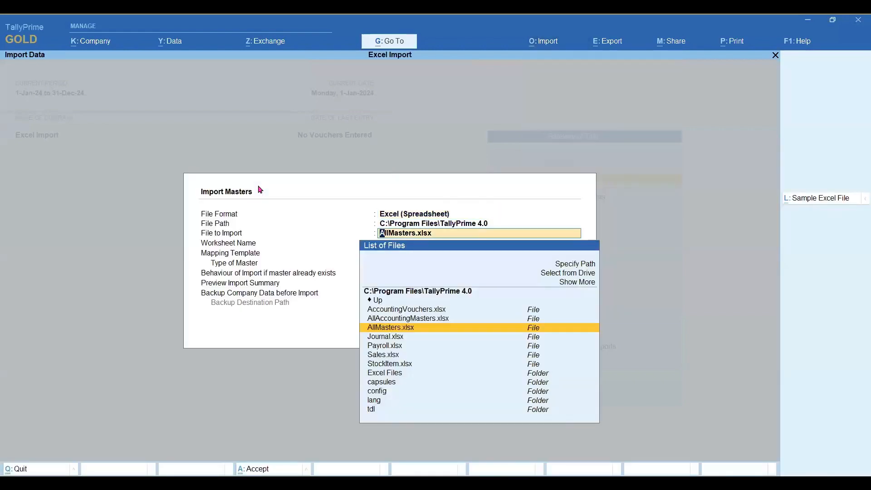
{"action": "key", "text": "Return"}
{"action": "key", "text": "Down"}
{"action": "key", "text": "Down"}
{"action": "key", "text": "Down"}
{"action": "key", "text": "Down"}
{"action": "key", "text": "Down"}
{"action": "key", "text": "Down"}
{"action": "key", "text": "Down"}
{"action": "key", "text": "Down"}
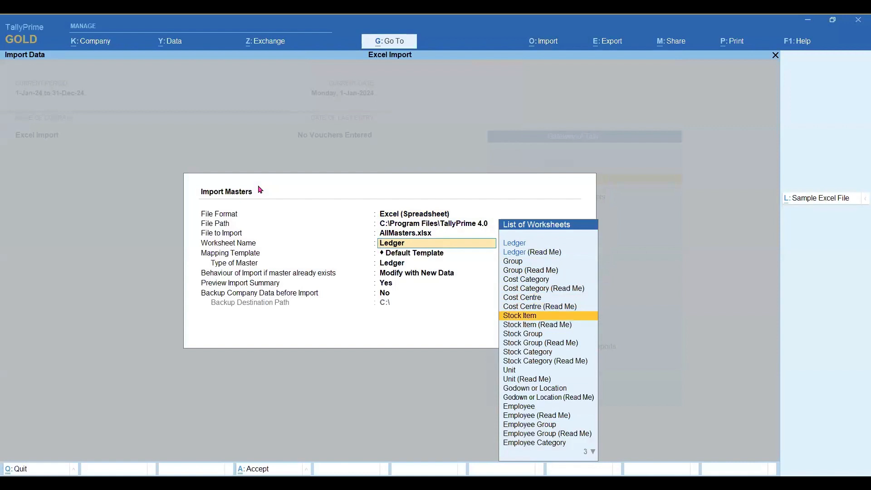
{"action": "key", "text": "Return"}
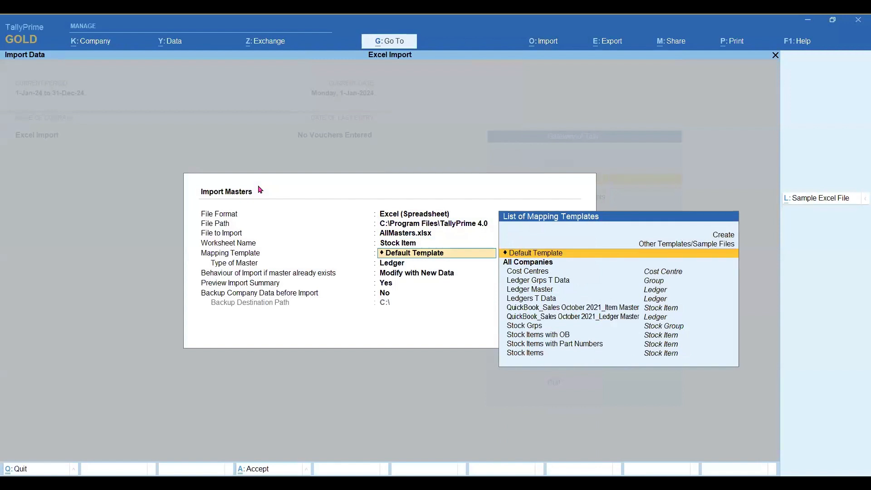
Keep the Default Template, set the Type of Master to Stock Item, and keep Modify with New Data for existing masters.
{"action": "key", "text": "Return"}
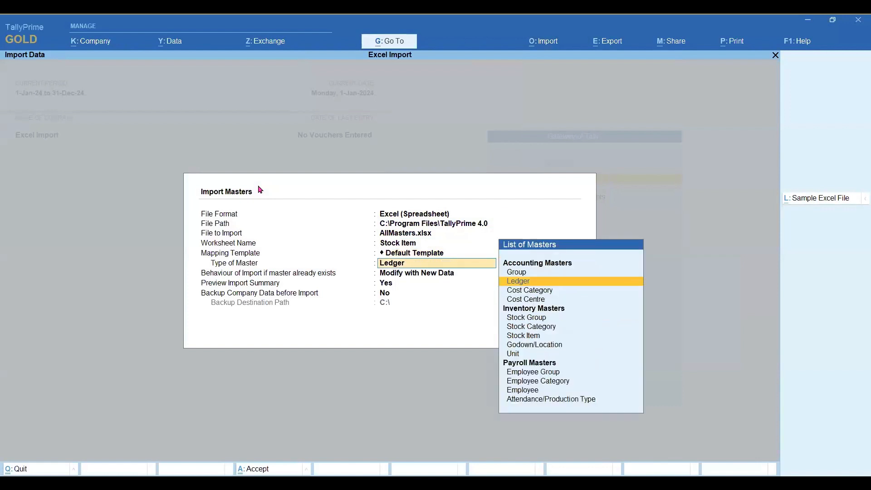
{"action": "key", "text": "Down"}
{"action": "key", "text": "Down"}
{"action": "key", "text": "Down"}
{"action": "key", "text": "Down"}
{"action": "key", "text": "Down"}
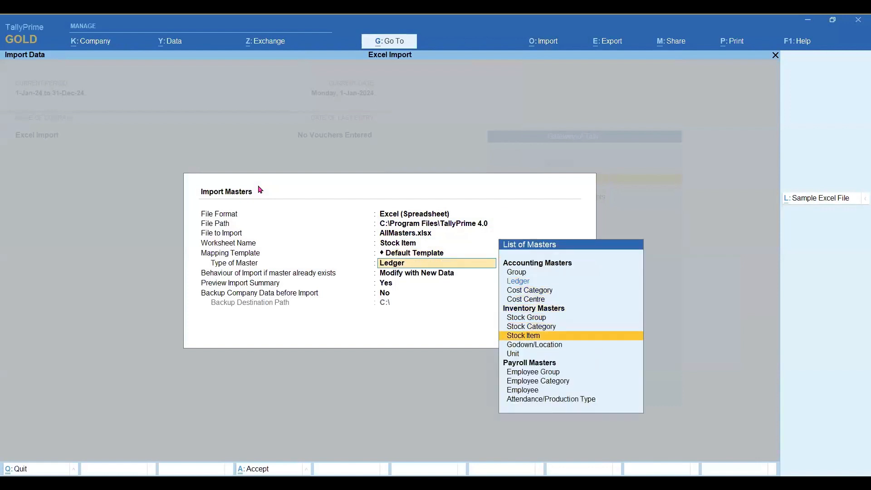
{"action": "key", "text": "Return"}
{"action": "key", "text": "Return"}
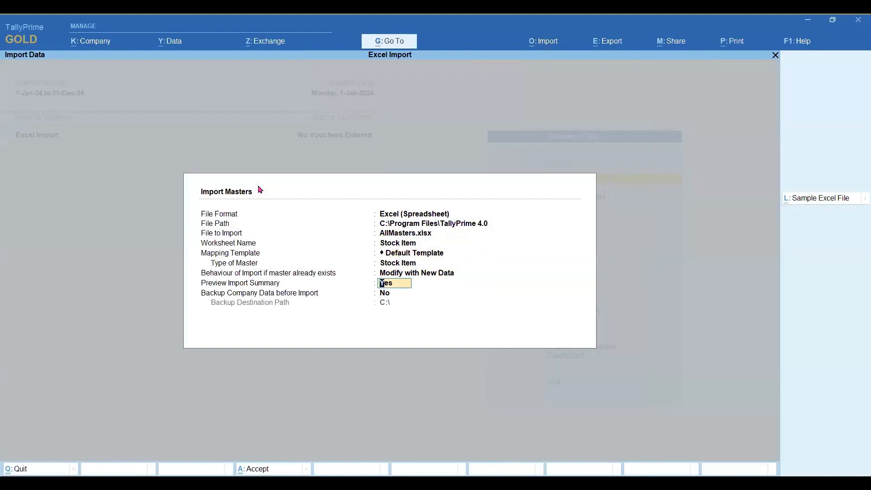
Keep the import summary preview on and the company data backup off, and import the stock items.
{"action": "key", "text": "Return"}
{"action": "key", "text": "Return"}
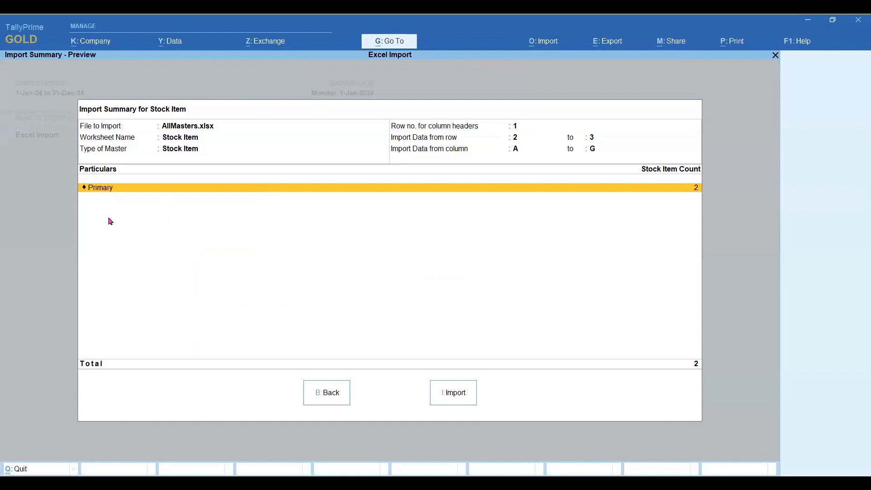
{"action": "left_click", "coordinate": [456, 399]}
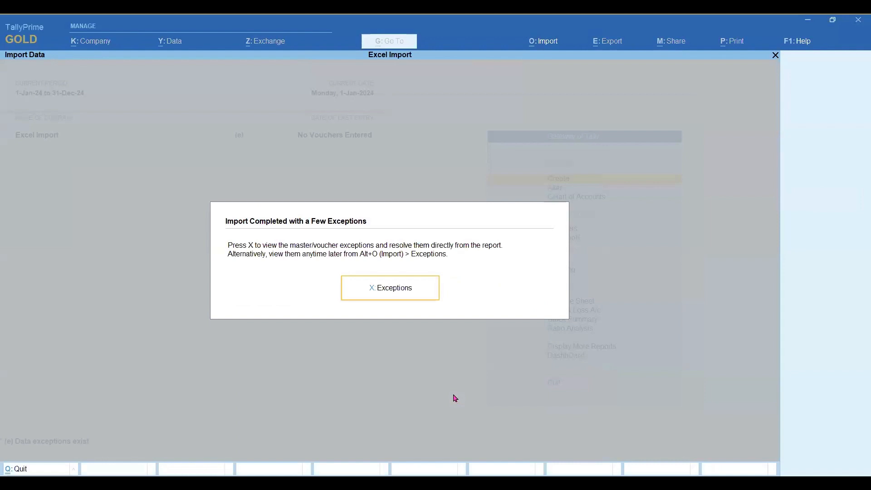
Open the import exceptions and drill down into the missing Unit master behind the stock item exceptions.
{"action": "key", "text": "x"}
{"action": "key", "text": "Down"}
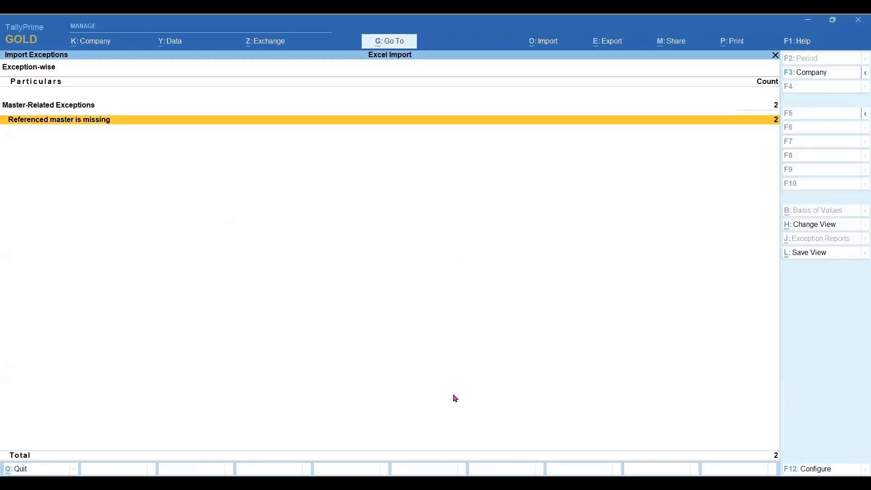
{"action": "key", "text": "Return"}
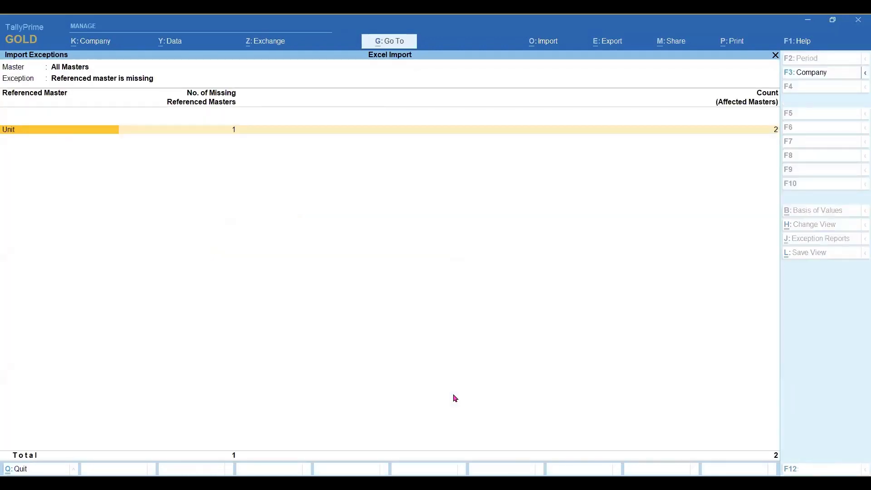
{"action": "key", "text": "Return"}
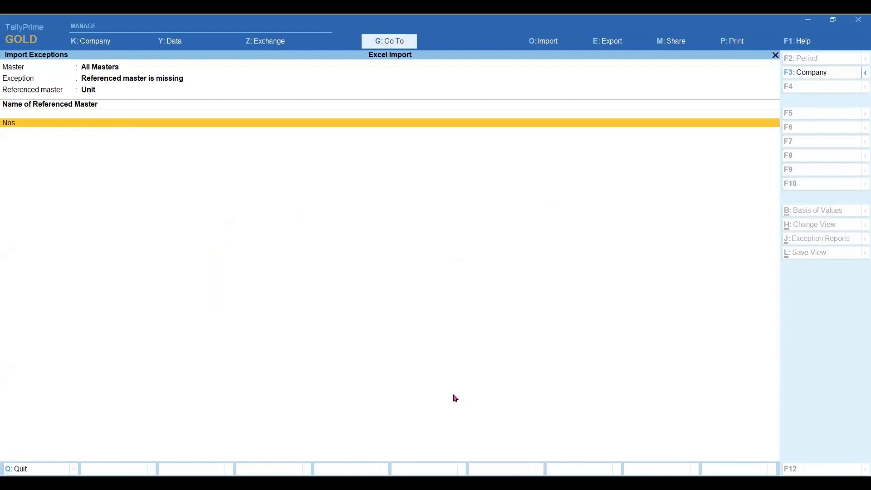
{"action": "key", "text": "Escape"}
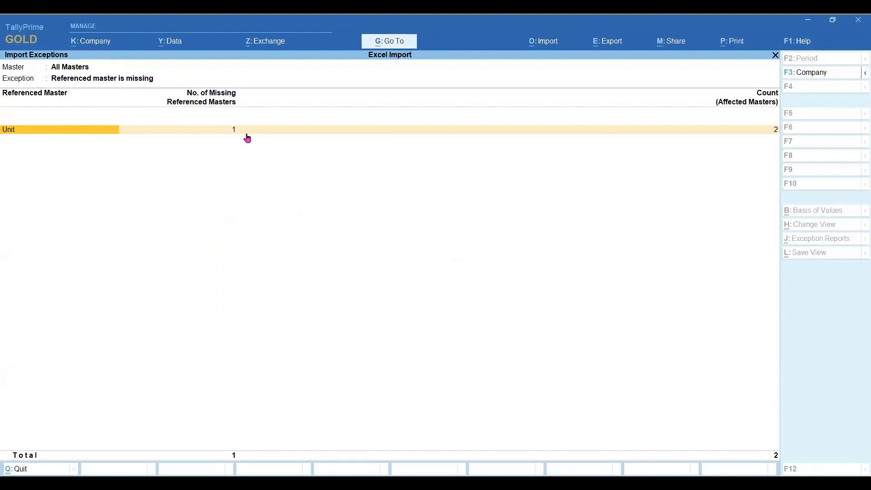
{"action": "left_click", "coordinate": [142, 131]}
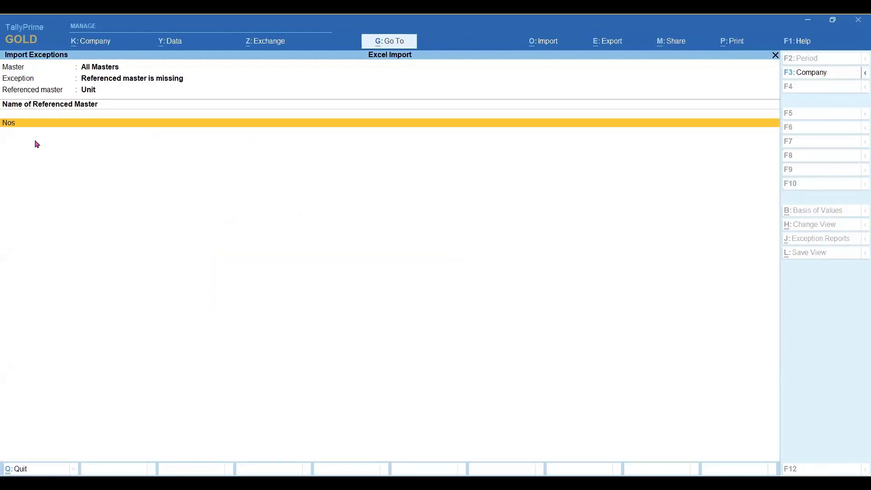
Create the missing simple unit Nos with 0 decimal places and leave the exceptions report.
{"action": "key", "text": "Return"}
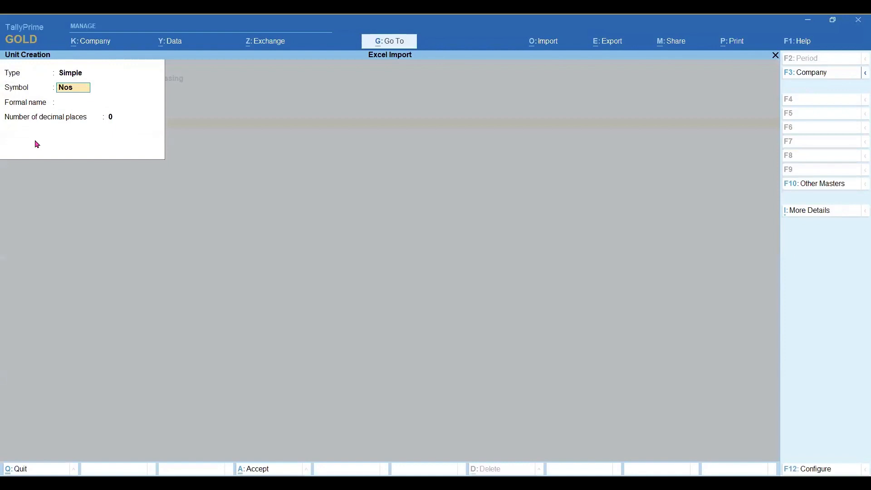
{"action": "key", "text": "ctrl+a"}
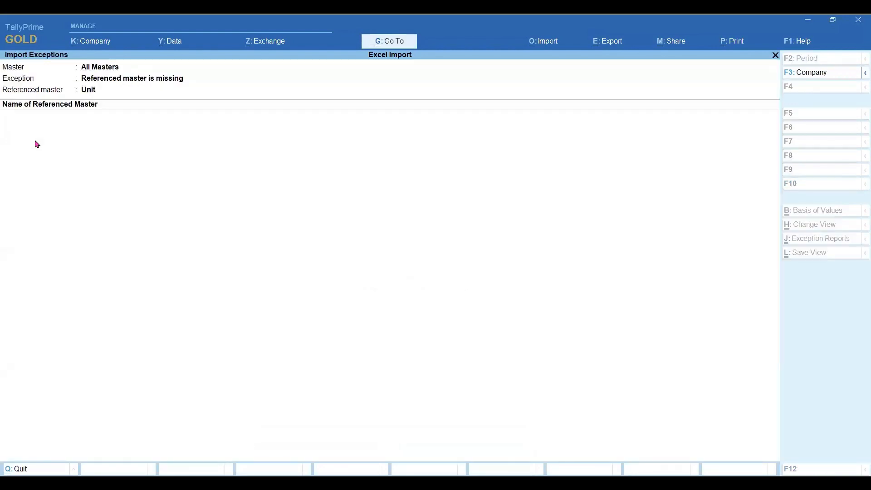
{"action": "key", "text": "Escape"}
{"action": "key", "text": "Escape"}
{"action": "key", "text": "Escape"}
{"action": "key", "text": "Escape"}
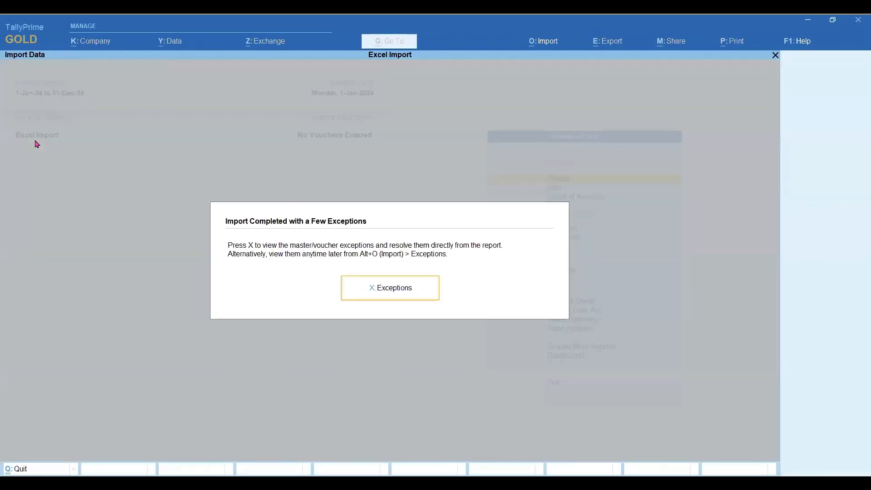
Open the Keyboard stock item for alteration to check its imported details.
{"action": "key", "text": "Down"}
{"action": "key", "text": "Return"}
{"action": "key", "text": "Down"}
{"action": "key", "text": "Down"}
{"action": "key", "text": "Down"}
{"action": "key", "text": "Down"}
{"action": "key", "text": "Down"}
{"action": "key", "text": "Down"}
{"action": "key", "text": "Return"}
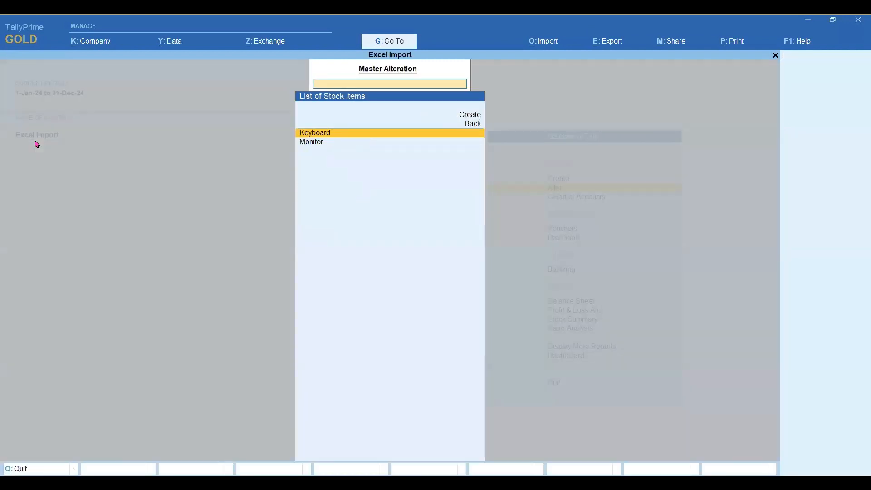
{"action": "key", "text": "Return"}
{"action": "key", "text": "Escape"}
{"action": "key", "text": "y"}
Check the imported details of the Monitor stock item and return to the Gateway of Tally.
{"action": "key", "text": "Down"}
{"action": "key", "text": "Return"}
{"action": "key", "text": "Escape"}
{"action": "key", "text": "y"}
{"action": "key", "text": "Escape"}
{"action": "key", "text": "Escape"}
{"action": "key", "text": "Up"}
{"action": "key", "text": "alt+o"}
{"action": "key", "text": "Down"}
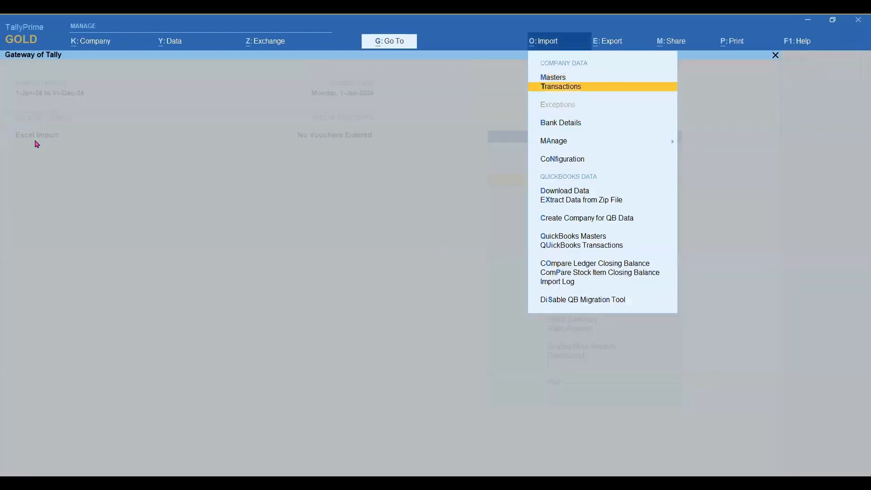
{"action": "key", "text": "Return"}
{"action": "key", "text": "Escape"}
{"action": "key", "text": "Escape"}
{"action": "key", "text": "Escape"}
{"action": "key", "text": "n"}
Import the Stock Item worksheet of AllMasters.xlsx again with the Default Template and Stock Item as the master type.
{"action": "key", "text": "alt+o"}
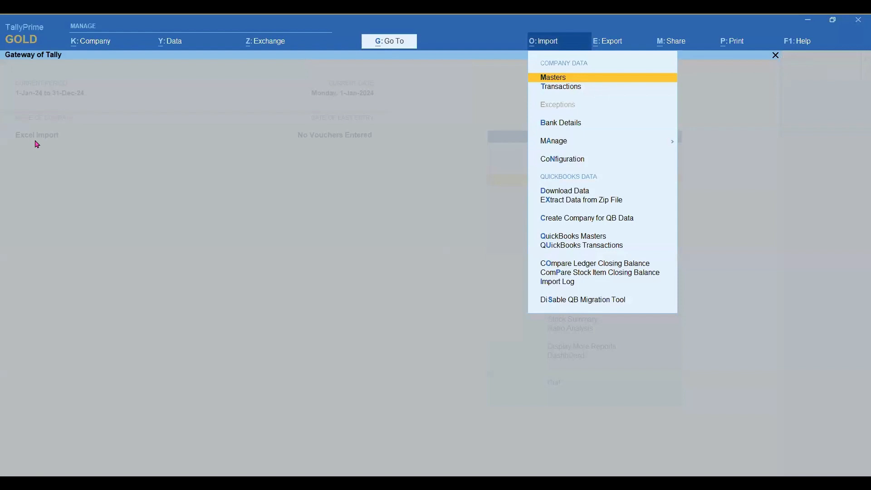
{"action": "key", "text": "Return"}
{"action": "key", "text": "Return"}
{"action": "key", "text": "Return"}
{"action": "key", "text": "Return"}
{"action": "key", "text": "Return"}
{"action": "key", "text": "Return"}
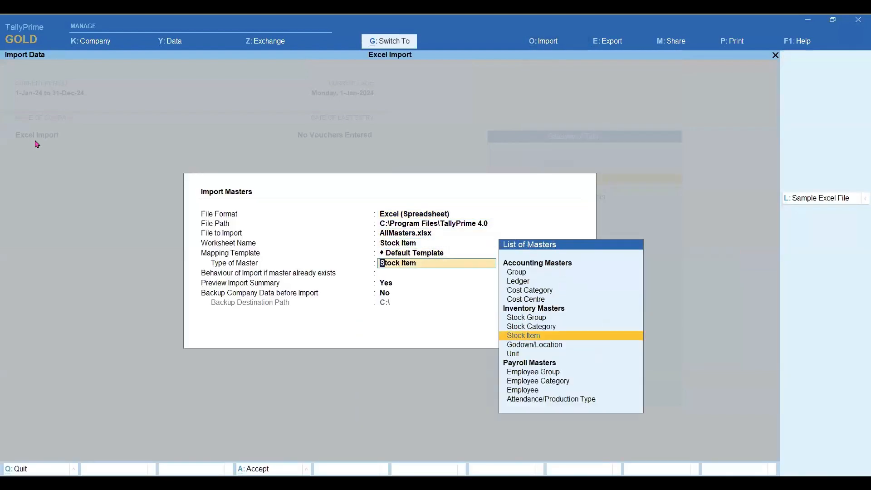
{"action": "key", "text": "ctrl+a"}
{"action": "key", "text": "i"}
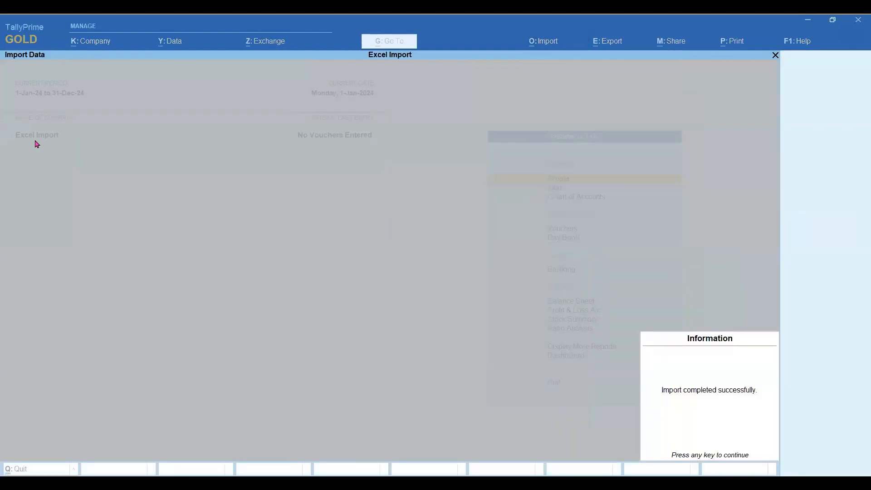
{"action": "key", "text": "Return"}
Open the Keyboard stock item for alteration to check its unit and opening balance quantity, rate and value.
{"action": "key", "text": "Down"}
{"action": "key", "text": "Return"}
{"action": "key", "text": "Down"}
{"action": "key", "text": "Down"}
{"action": "key", "text": "Down"}
{"action": "key", "text": "Down"}
{"action": "key", "text": "Down"}
{"action": "key", "text": "Down"}
{"action": "key", "text": "Return"}
{"action": "key", "text": "Return"}
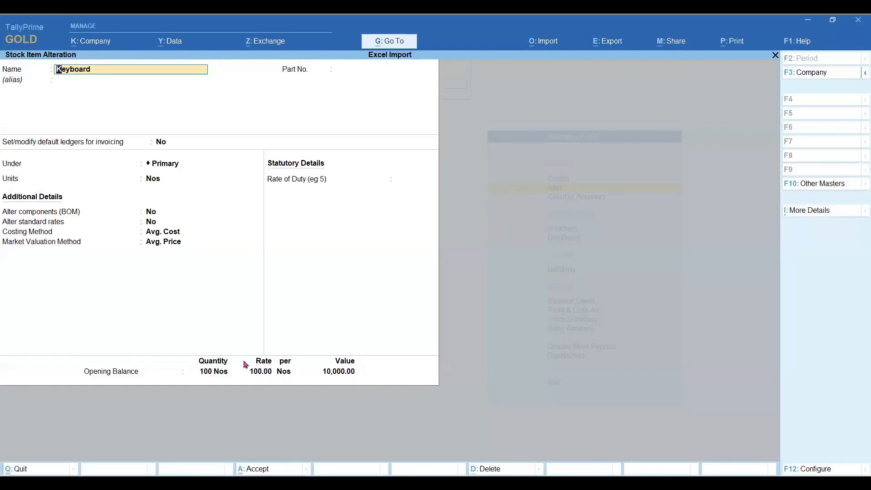
Close the Keyboard stock item, check the next stock item in the list, and return to the Gateway of Tally.
{"action": "key", "text": "Escape"}
{"action": "key", "text": "y"}
{"action": "key", "text": "Down"}
{"action": "key", "text": "Return"}
{"action": "key", "text": "Escape"}
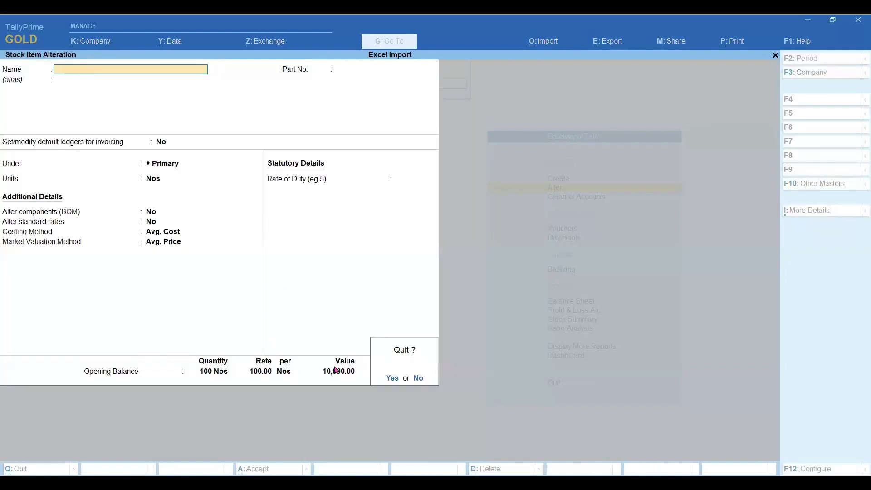
{"action": "key", "text": "y"}
{"action": "key", "text": "Escape"}
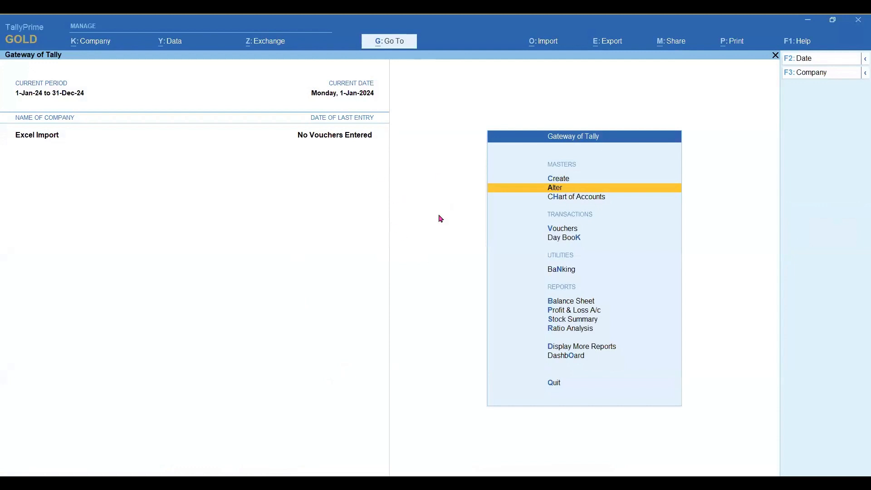
Start a transactions import and open the export configuration for its sample Excel file.
{"action": "left_click", "coordinate": [540, 45]}
{"action": "key", "text": "Down"}
{"action": "key", "text": "Return"}
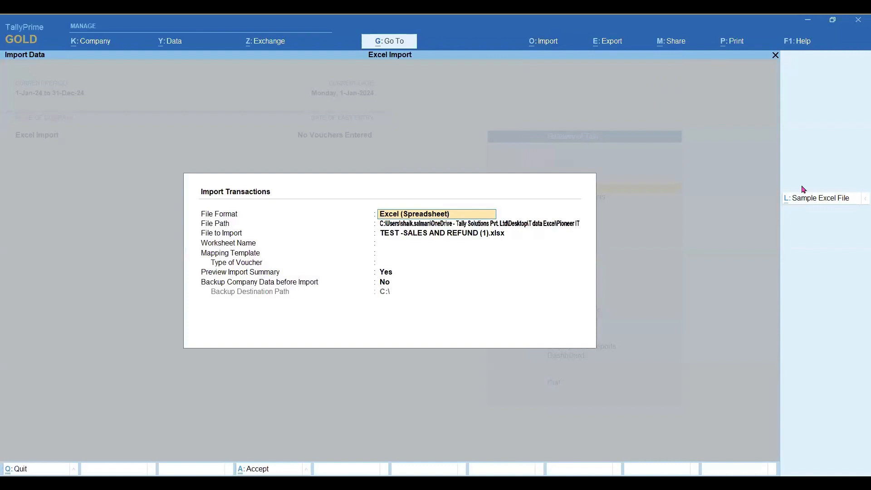
{"action": "left_click", "coordinate": [819, 199]}
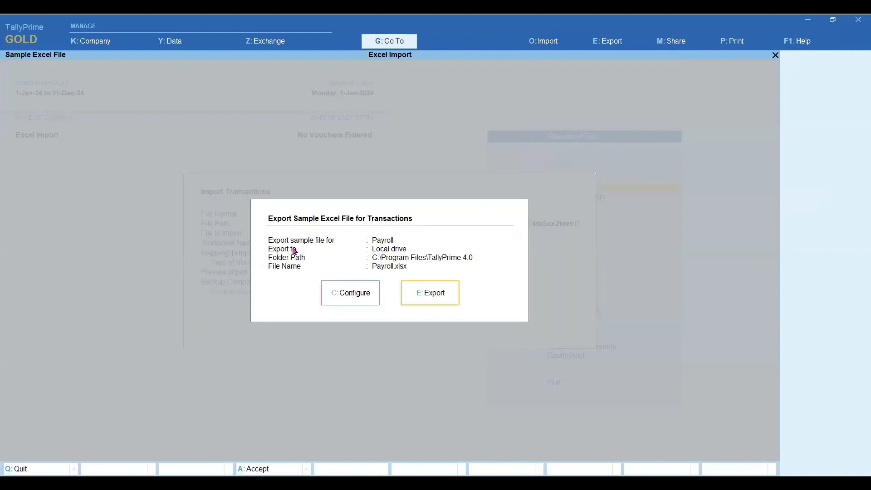
{"action": "left_click", "coordinate": [349, 299]}
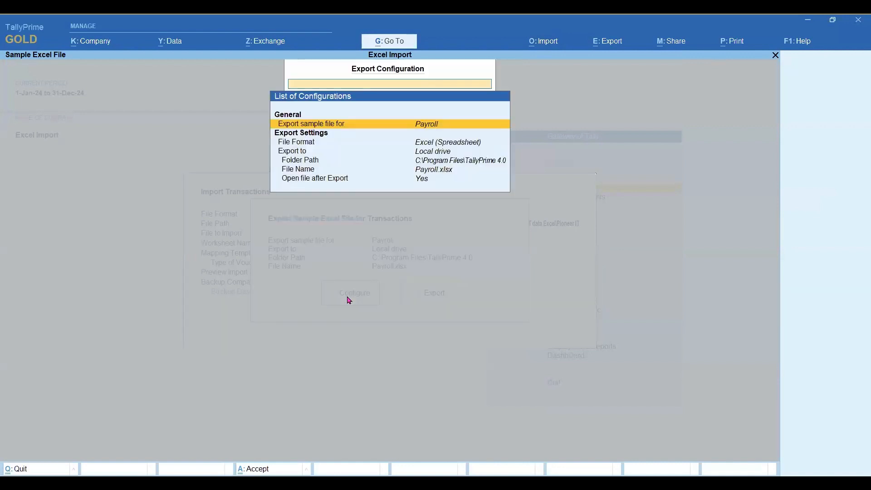
Browse the available voucher types and set the sample file to be exported for Sales.
{"action": "key", "text": "Return"}
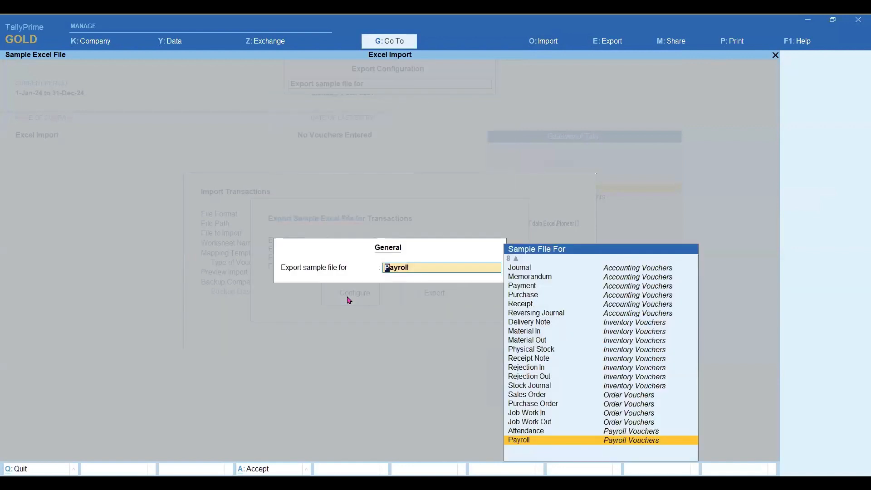
{"action": "key", "text": "Up"}
{"action": "key", "text": "Up"}
{"action": "key", "text": "Up"}
{"action": "key", "text": "Up"}
{"action": "key", "text": "Up"}
{"action": "key", "text": "Up"}
{"action": "key", "text": "Up"}
{"action": "key", "text": "Up"}
{"action": "key", "text": "Up"}
{"action": "key", "text": "Up"}
{"action": "key", "text": "Up"}
{"action": "key", "text": "Up"}
{"action": "key", "text": "Up"}
{"action": "key", "text": "Up"}
{"action": "key", "text": "Up"}
{"action": "key", "text": "Up"}
{"action": "key", "text": "Up"}
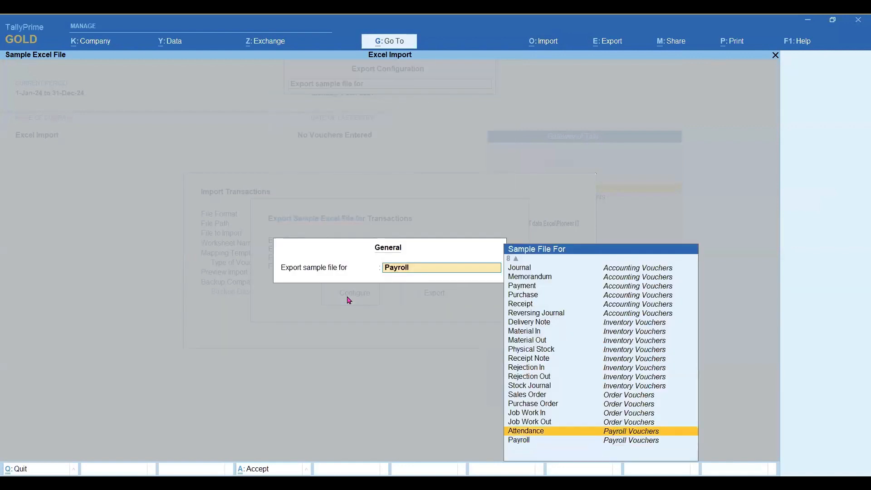
{"action": "key", "text": "Up"}
{"action": "key", "text": "Up"}
{"action": "key", "text": "Up"}
{"action": "key", "text": "Up"}
{"action": "key", "text": "Up"}
{"action": "key", "text": "Up"}
{"action": "key", "text": "Up"}
{"action": "key", "text": "Up"}
{"action": "key", "text": "Up"}
{"action": "key", "text": "Up"}
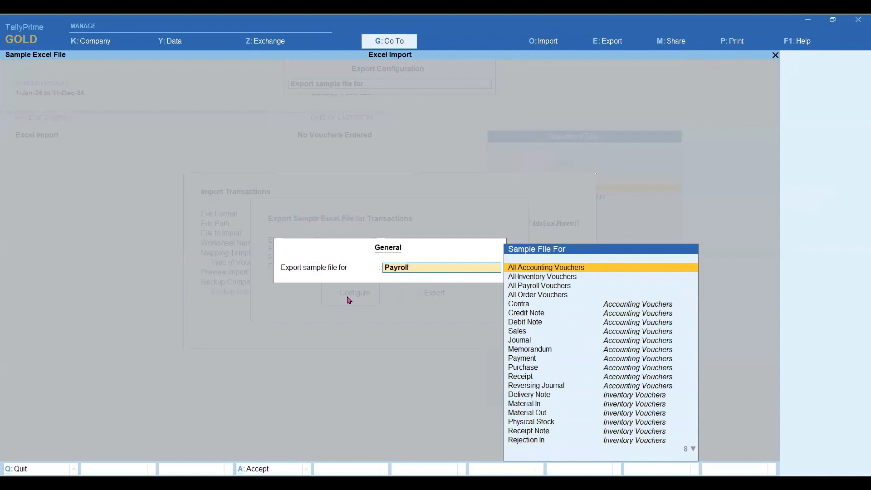
{"action": "key", "text": "Down"}
{"action": "key", "text": "Down"}
{"action": "key", "text": "Down"}
{"action": "key", "text": "Down"}
{"action": "key", "text": "Down"}
{"action": "key", "text": "Down"}
{"action": "key", "text": "Down"}
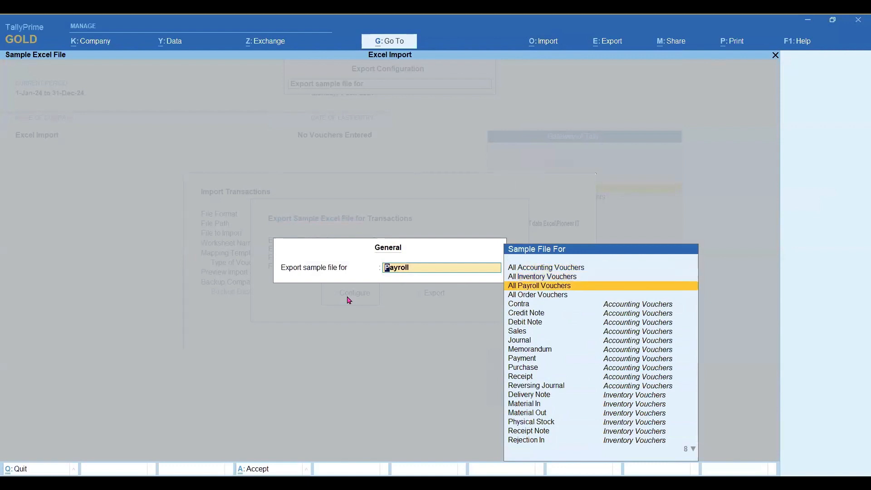
{"action": "key", "text": "Down"}
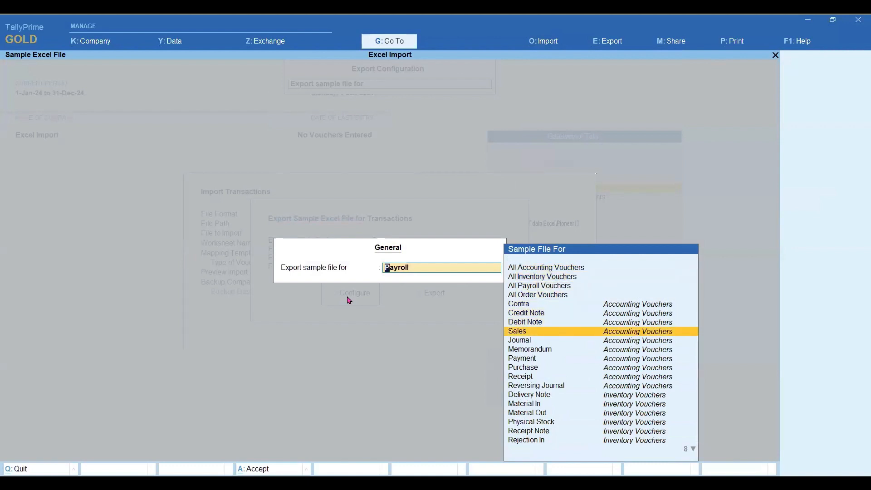
{"action": "key", "text": "Return"}
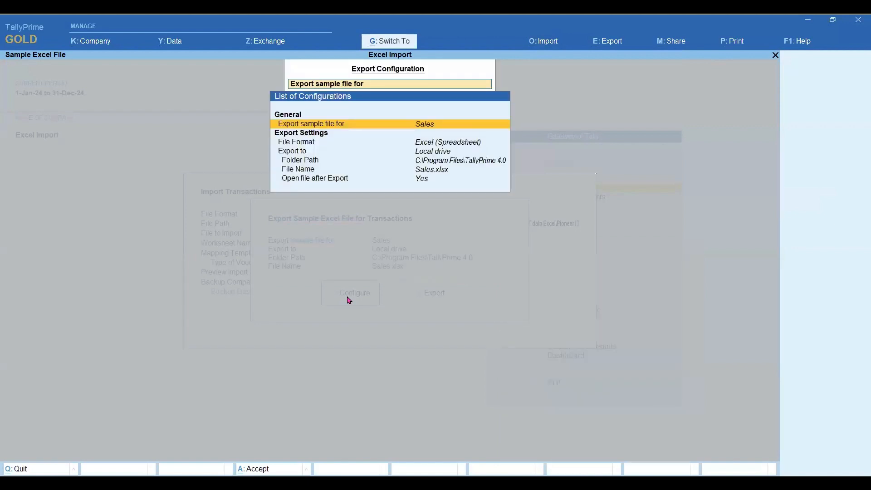
Export the sample file as Sales.xlsx, overwriting the existing file, and switch to the exported workbook in Excel.
{"action": "key", "text": "Escape"}
{"action": "key", "text": "e"}
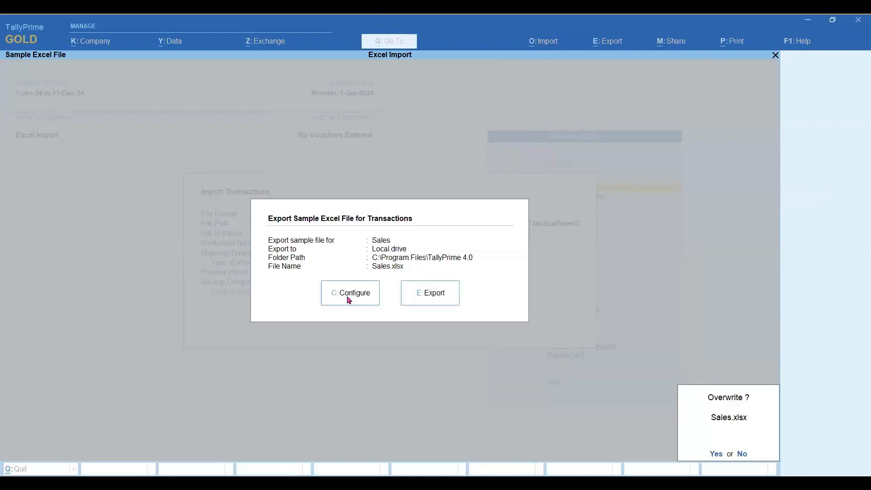
{"action": "key", "text": "y"}
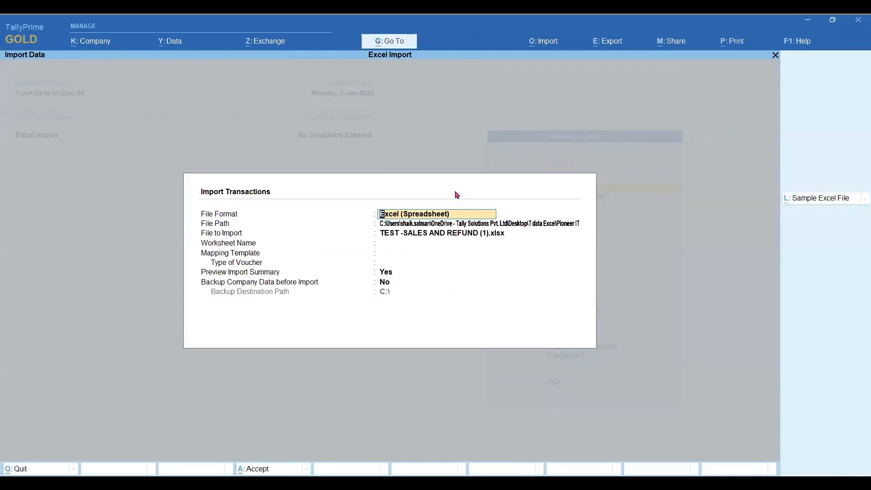
{"action": "left_click", "coordinate": [489, 286]}
{"action": "key", "text": "alt+Tab"}
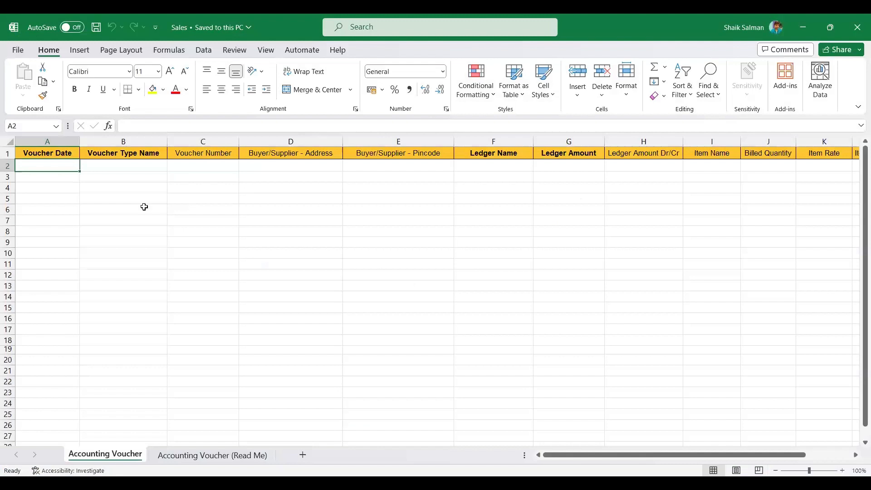
Examine the column headers of the Accounting Voucher worksheet from Voucher Date through the item columns.
{"action": "key", "text": "Up"}
{"action": "key", "text": "Right"}
{"action": "key", "text": "Right"}
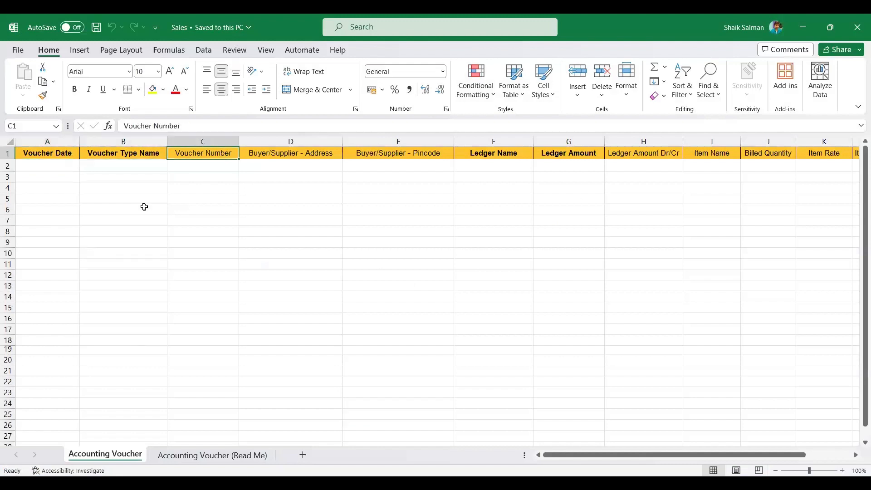
{"action": "key", "text": "Right"}
{"action": "key", "text": "Right"}
{"action": "key", "text": "Right"}
{"action": "key", "text": "Right"}
{"action": "key", "text": "Left"}
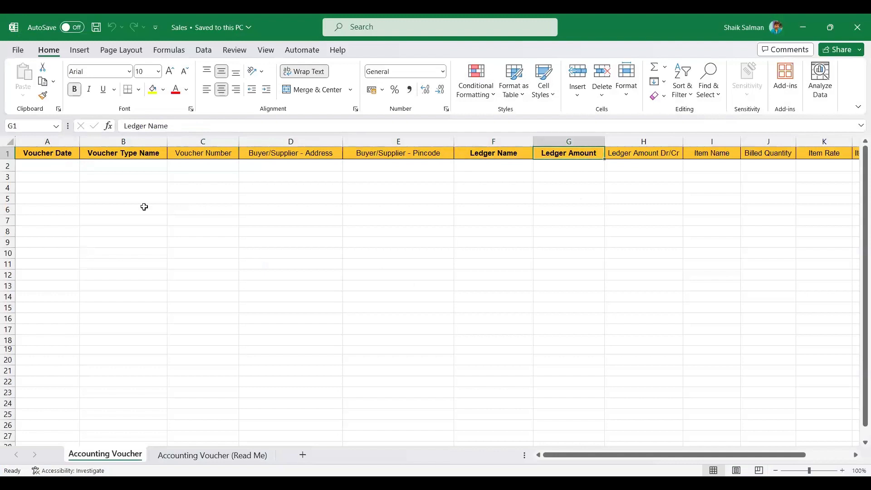
{"action": "key", "text": "Right"}
{"action": "key", "text": "Right"}
{"action": "key", "text": "Right"}
{"action": "key", "text": "Right"}
{"action": "key", "text": "Left"}
{"action": "key", "text": "Left"}
{"action": "key", "text": "Left"}
{"action": "key", "text": "Left"}
{"action": "key", "text": "Right"}
{"action": "key", "text": "Right"}
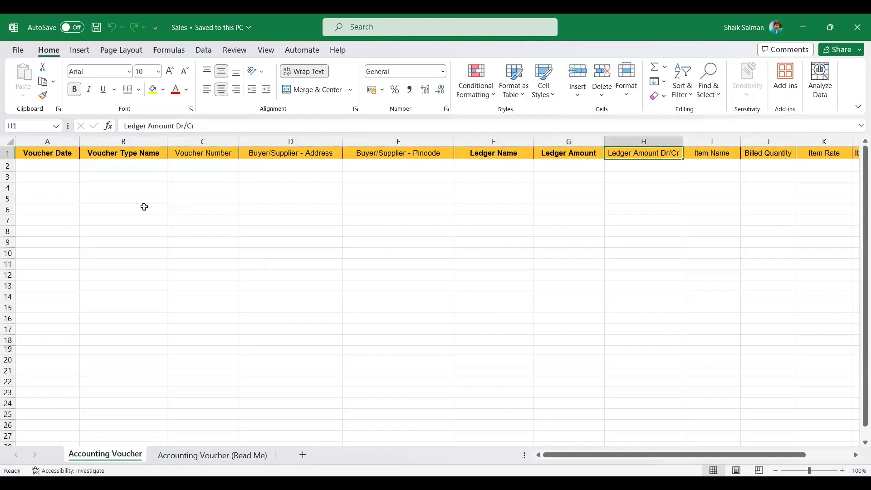
{"action": "key", "text": "Right"}
{"action": "key", "text": "Right"}
{"action": "key", "text": "Right"}
{"action": "key", "text": "Right"}
{"action": "key", "text": "Right"}
{"action": "key", "text": "Right"}
{"action": "key", "text": "Right"}
{"action": "key", "text": "Right"}
{"action": "key", "text": "Left"}
{"action": "key", "text": "Left"}
{"action": "key", "text": "Left"}
{"action": "key", "text": "Left"}
{"action": "key", "text": "Left"}
{"action": "key", "text": "Left"}
{"action": "key", "text": "Left"}
{"action": "key", "text": "Left"}
{"action": "key", "text": "Left"}
{"action": "key", "text": "Left"}
{"action": "key", "text": "Left"}
{"action": "key", "text": "Left"}
{"action": "key", "text": "Left"}
{"action": "key", "text": "Left"}
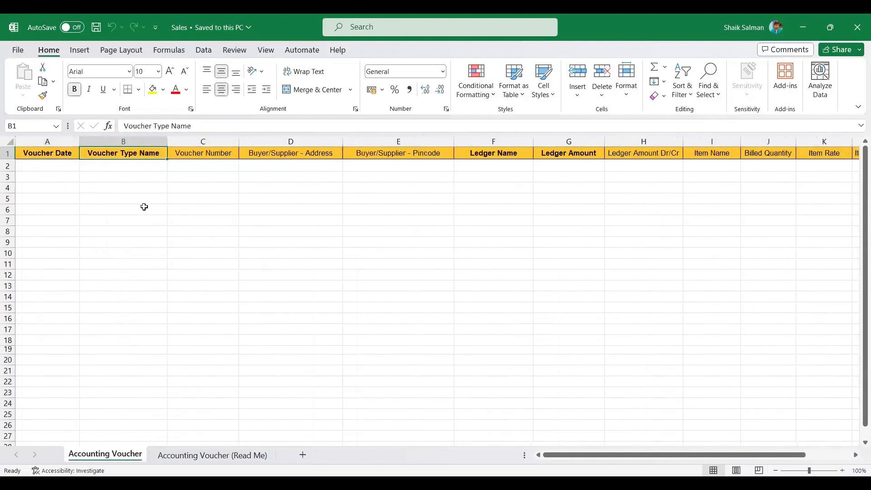
Read through the list of fields in the Accounting Voucher (Read Me) worksheet.
{"action": "left_click", "coordinate": [194, 458]}
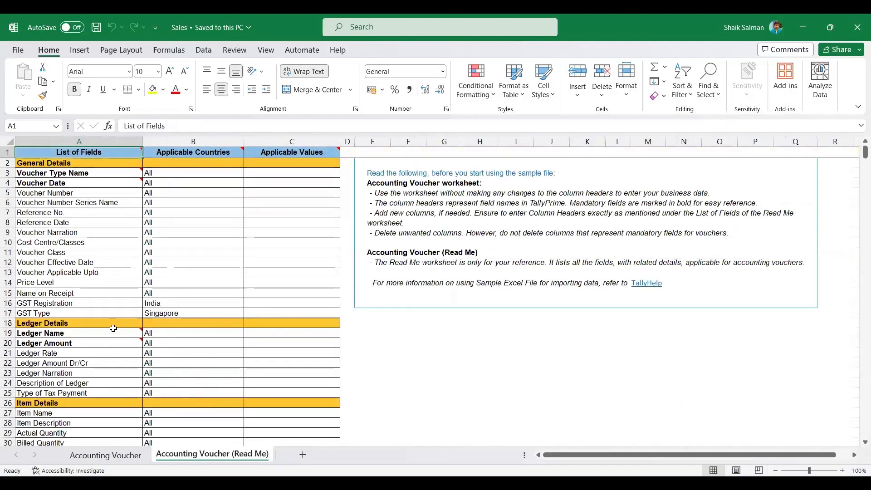
{"action": "scroll", "coordinate": [105, 227], "scroll_direction": "down", "scroll_amount": 17}
{"action": "scroll", "coordinate": [113, 267], "scroll_direction": "up", "scroll_amount": 3}
{"action": "scroll", "coordinate": [113, 267], "scroll_direction": "up", "scroll_amount": 14}
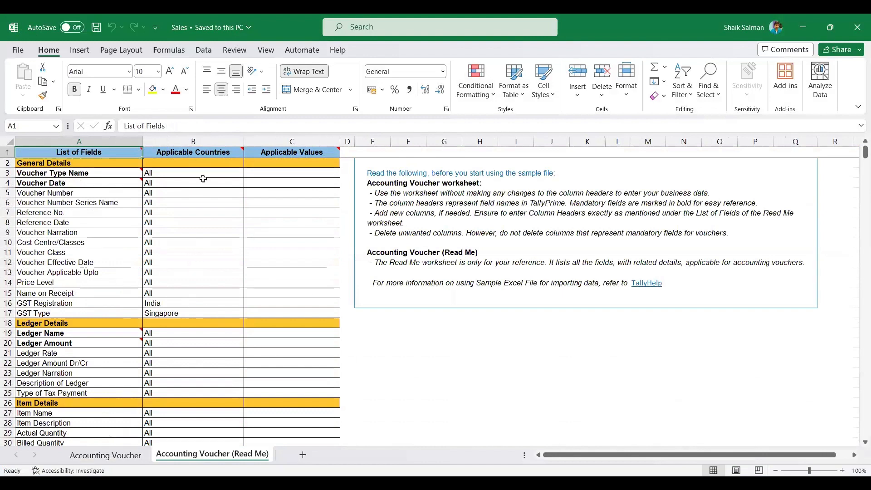
Check the Applicable Countries column for the Voucher Class and GST Registration fields.
{"action": "left_click", "coordinate": [193, 142]}
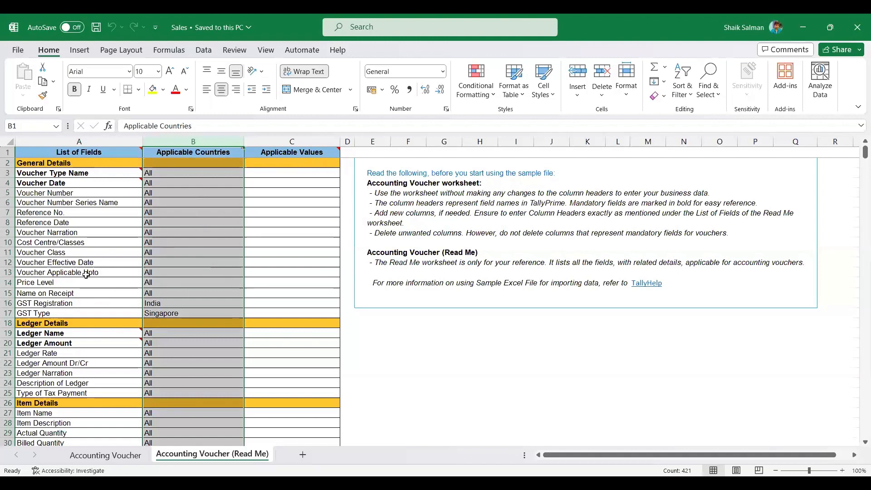
{"action": "left_click_drag", "start_coordinate": [94, 249], "coordinate": [182, 252]}
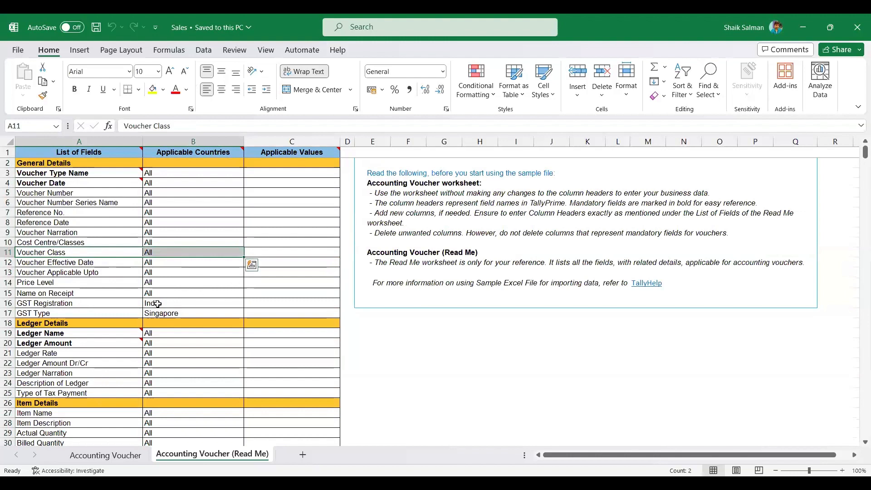
{"action": "left_click_drag", "start_coordinate": [173, 303], "coordinate": [84, 305]}
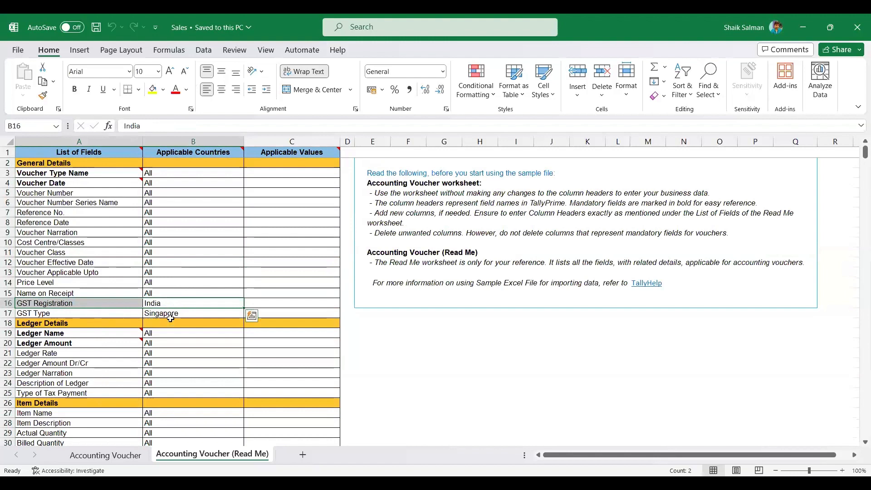
{"action": "left_click_drag", "start_coordinate": [164, 303], "coordinate": [131, 303]}
{"action": "left_click", "coordinate": [83, 302]}
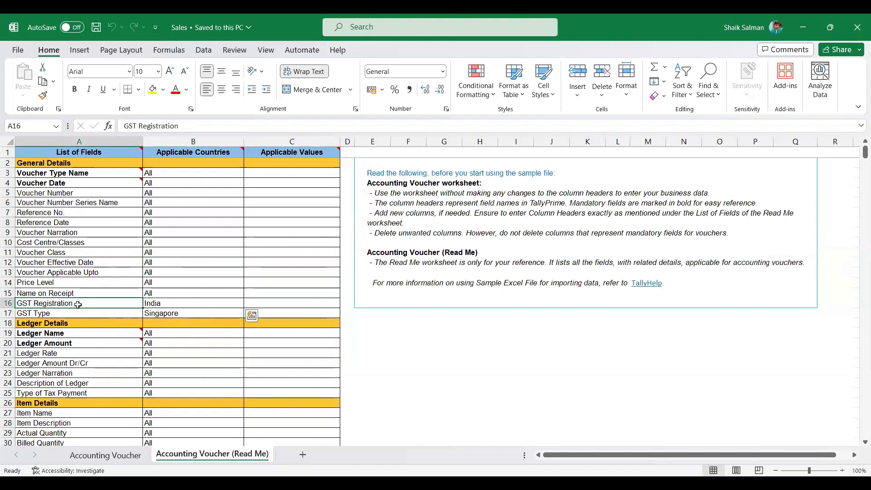
{"action": "left_click", "coordinate": [178, 302]}
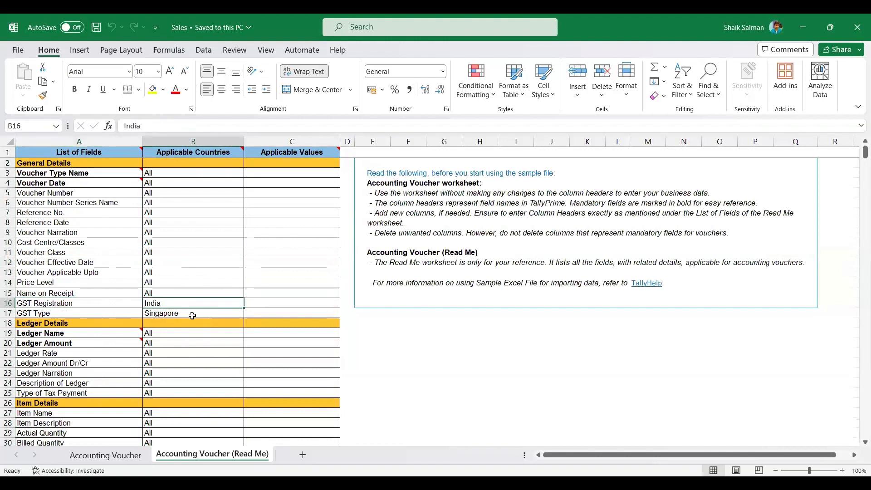
{"action": "left_click", "coordinate": [85, 301]}
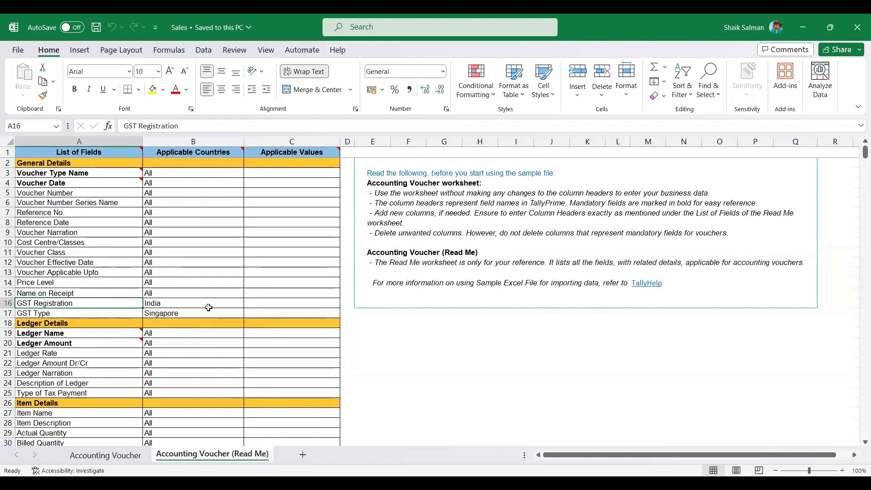
Look through the further field groups in the Read Me list, including bill allocations, and check the Voucher Type Name field.
{"action": "scroll", "coordinate": [180, 303], "scroll_direction": "down", "scroll_amount": 14}
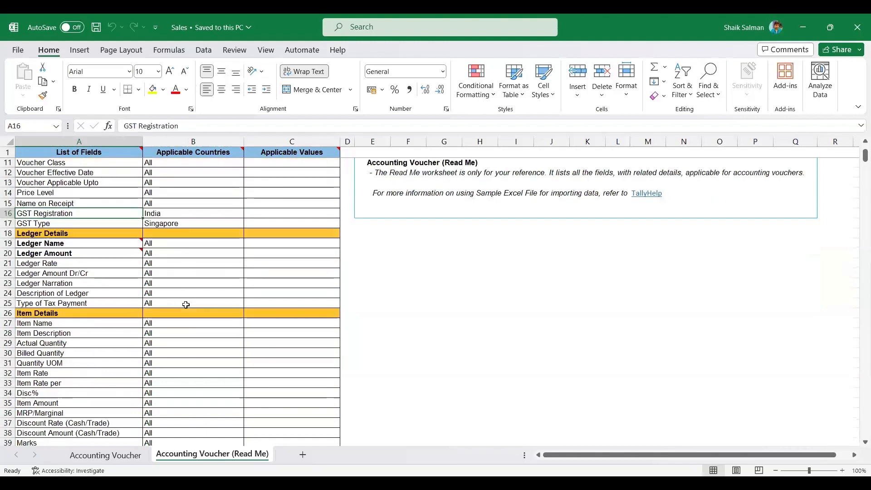
{"action": "scroll", "coordinate": [179, 309], "scroll_direction": "down", "scroll_amount": 15}
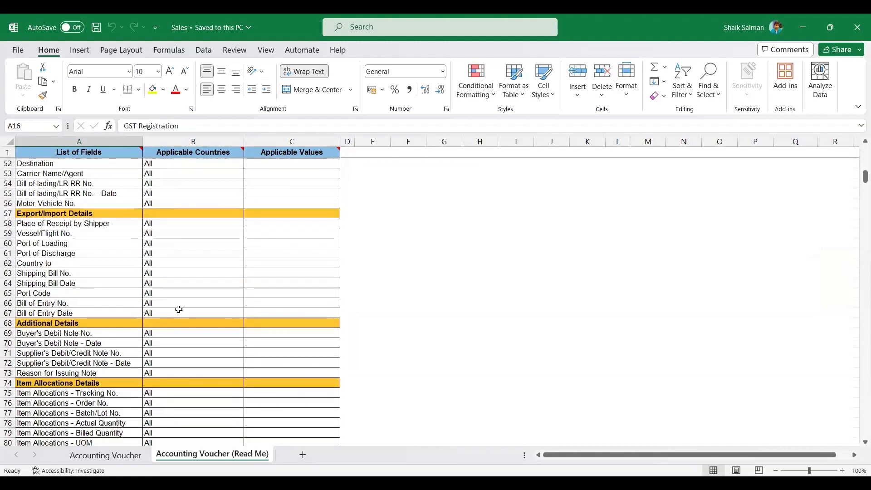
{"action": "scroll", "coordinate": [178, 307], "scroll_direction": "up", "scroll_amount": 2}
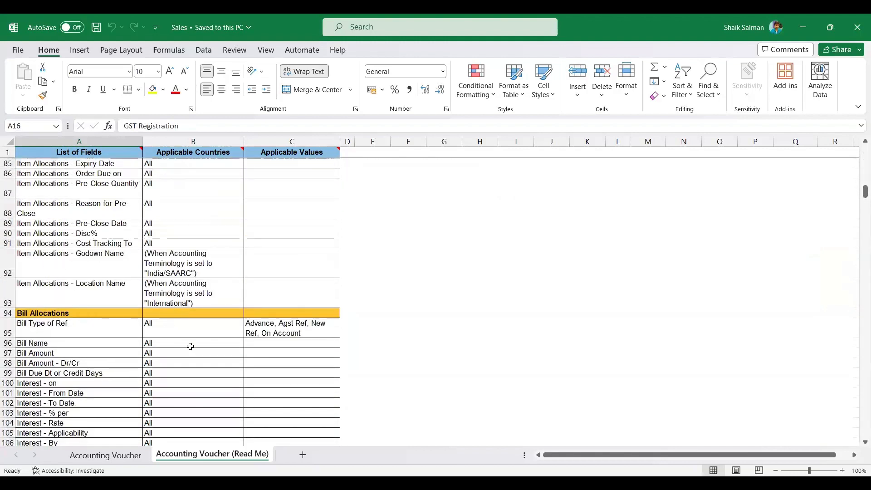
{"action": "scroll", "coordinate": [192, 345], "scroll_direction": "down", "scroll_amount": 7}
{"action": "scroll", "coordinate": [193, 347], "scroll_direction": "up", "scroll_amount": 4}
{"action": "scroll", "coordinate": [193, 347], "scroll_direction": "up", "scroll_amount": 20}
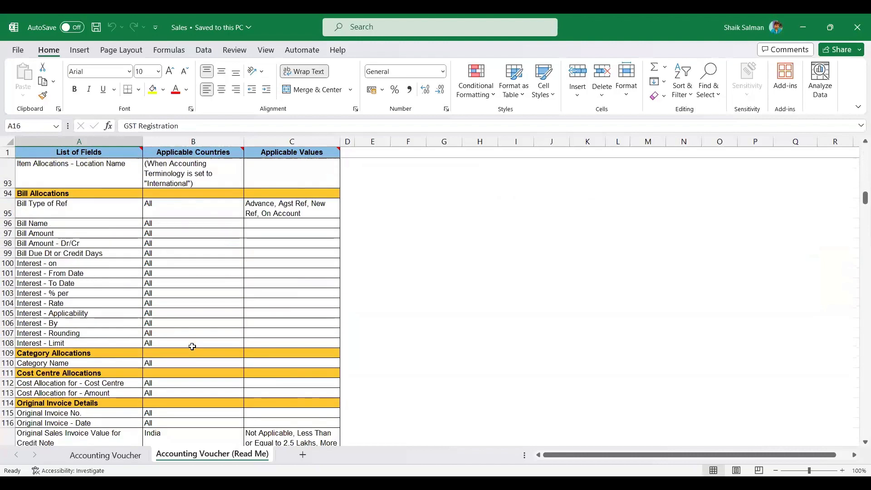
{"action": "scroll", "coordinate": [109, 182], "scroll_direction": "up", "scroll_amount": 1}
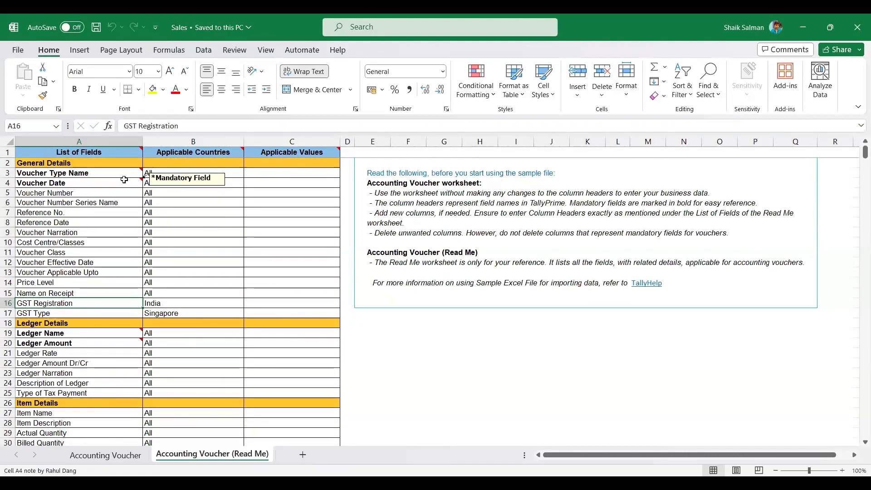
{"action": "left_click", "coordinate": [119, 175]}
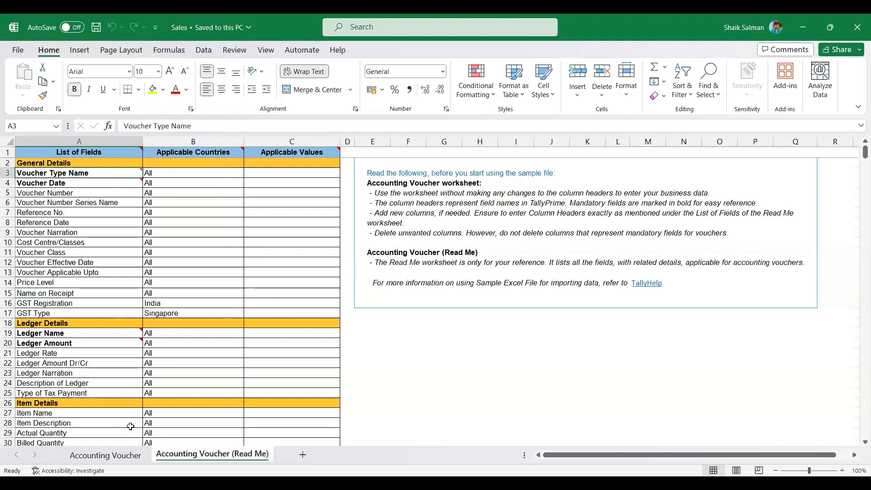
Enter the voucher date 11=01-2024 and voucher type Sales in the first data row of the Accounting Voucher worksheet.
{"action": "left_click", "coordinate": [107, 455]}
{"action": "left_click_drag", "start_coordinate": [606, 459], "coordinate": [550, 453]}
{"action": "left_click", "coordinate": [68, 166]}
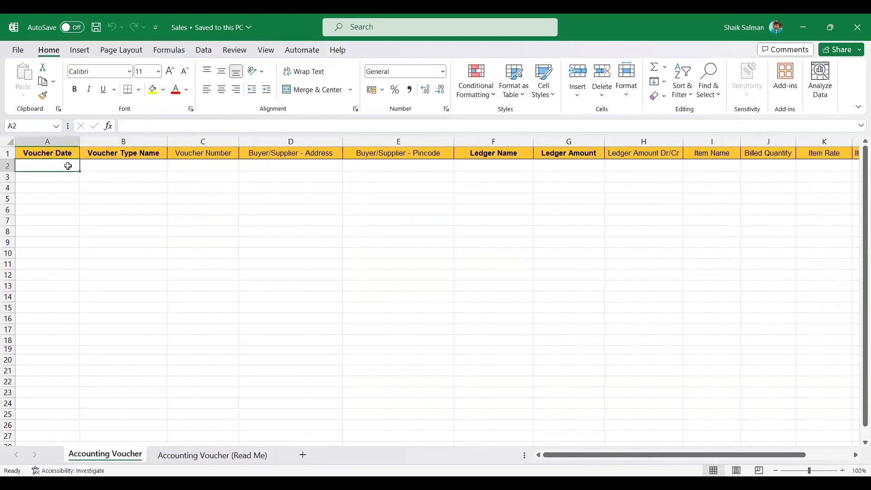
{"action": "type", "text": "11=01-2024"}
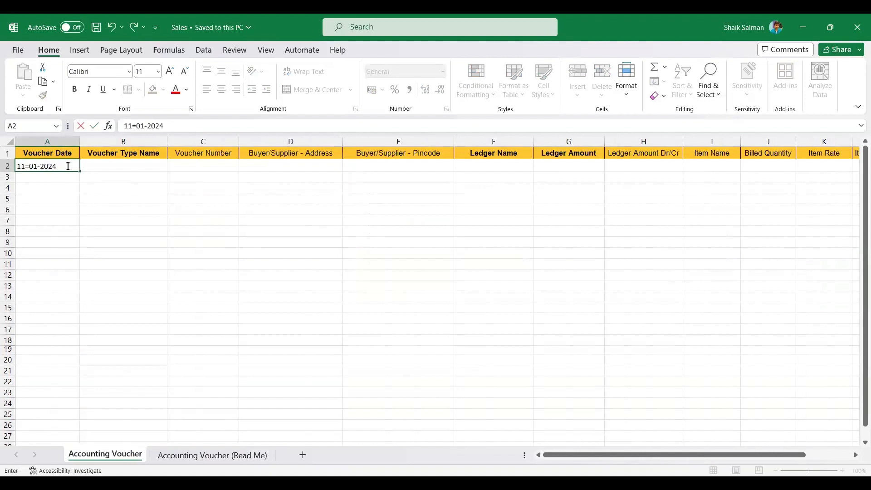
{"action": "key", "text": "ctrl+Return"}
{"action": "key", "text": "Tab"}
{"action": "type", "text": "Sales"}
{"action": "key", "text": "Return"}
{"action": "key", "text": "Up"}
{"action": "key", "text": "Right"}
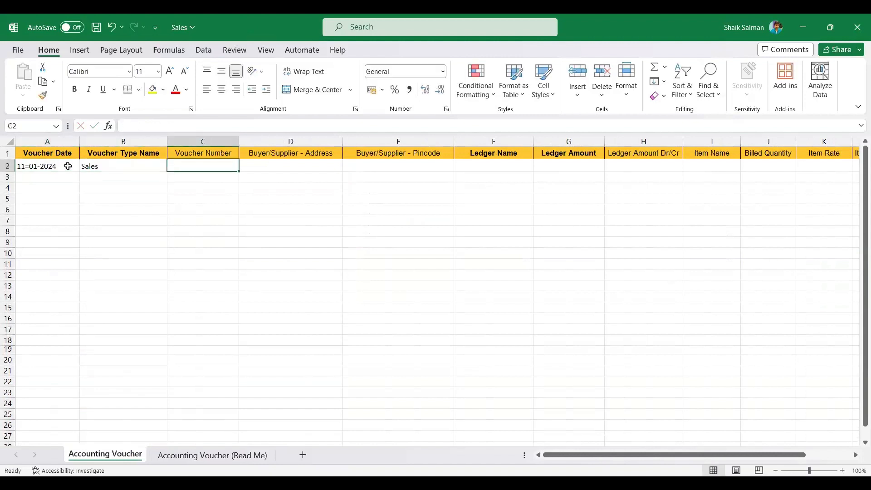
Enter voucher number 100 and the customer's name as the ledger name in the first data row.
{"action": "type", "text": "100"}
{"action": "key", "text": "Return"}
{"action": "key", "text": "Up"}
{"action": "key", "text": "Right"}
{"action": "key", "text": "Right"}
{"action": "key", "text": "Right"}
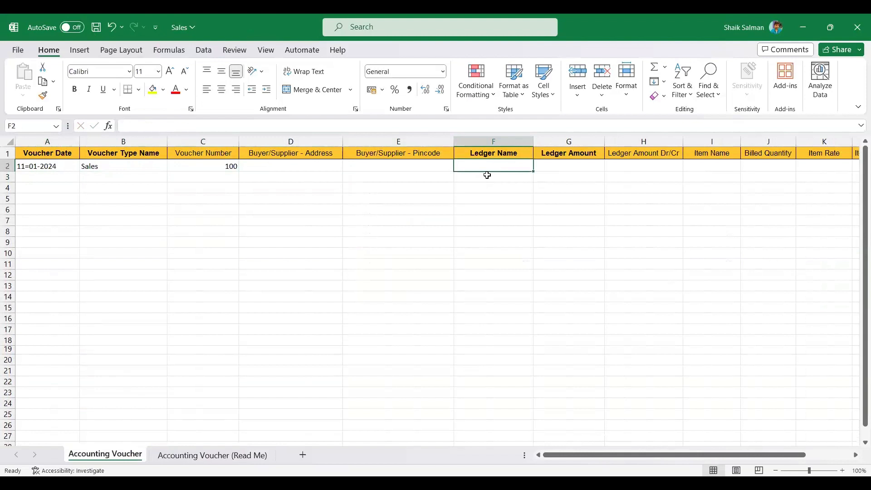
{"action": "left_click", "coordinate": [856, 455]}
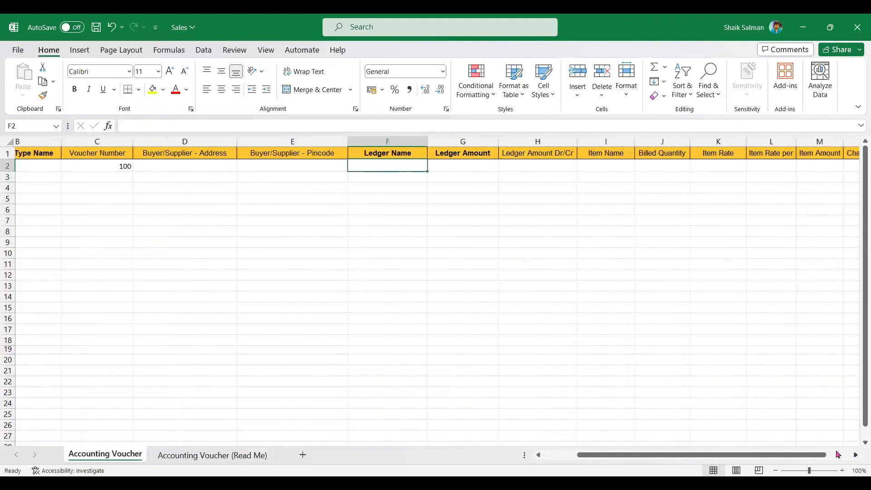
{"action": "left_click", "coordinate": [856, 455]}
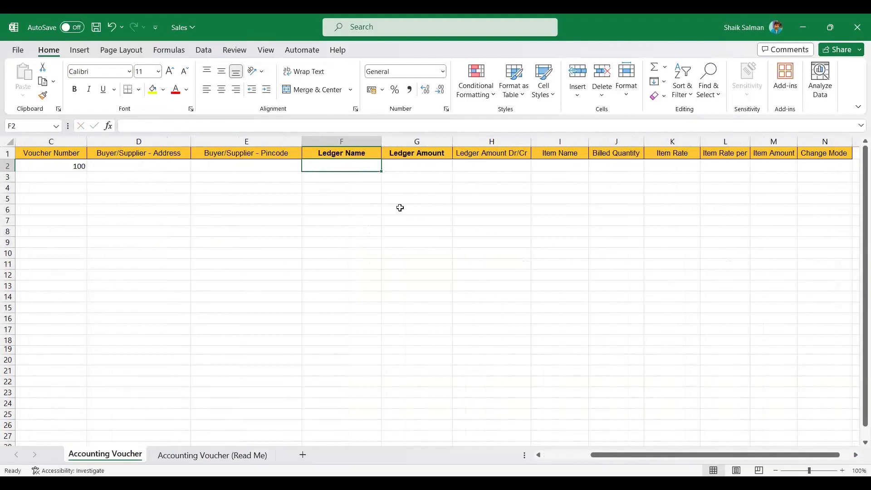
{"action": "type", "text": "Vi"}
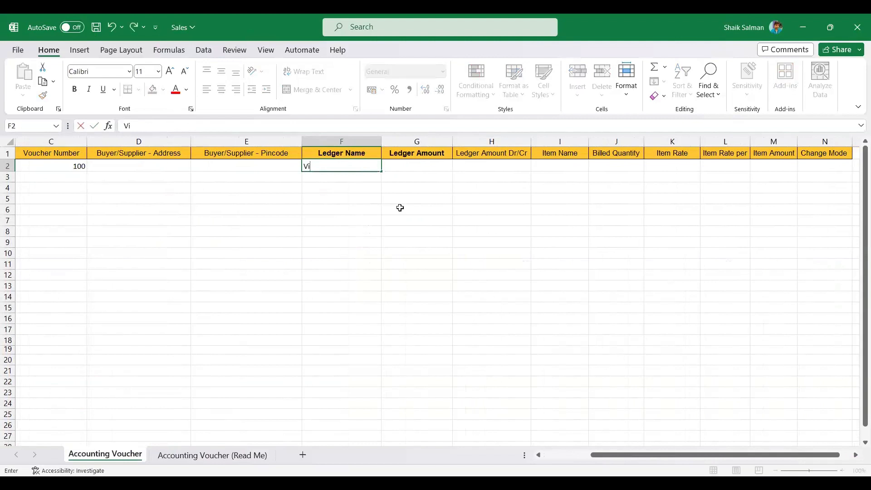
{"action": "type", "text": "cky"}
{"action": "key", "text": "Tab"}
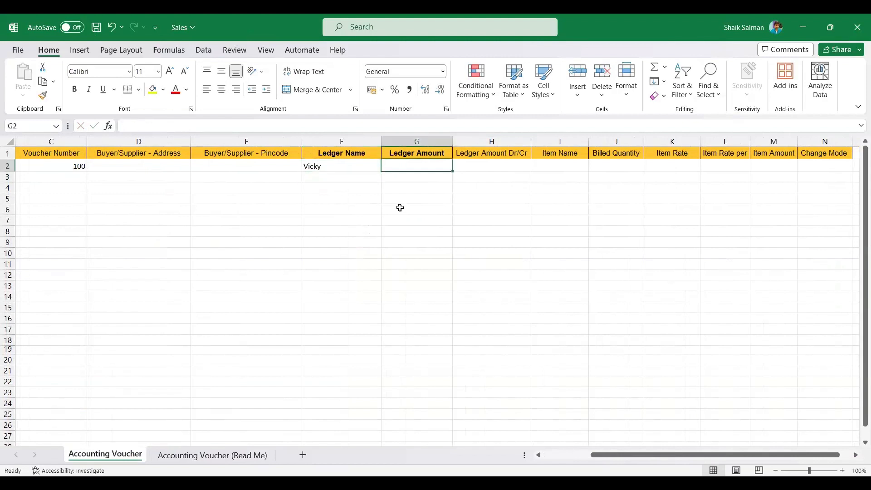
Set the customer ledger's amount to 30000 and mark it as Dr in the first data row.
{"action": "type", "text": "30000"}
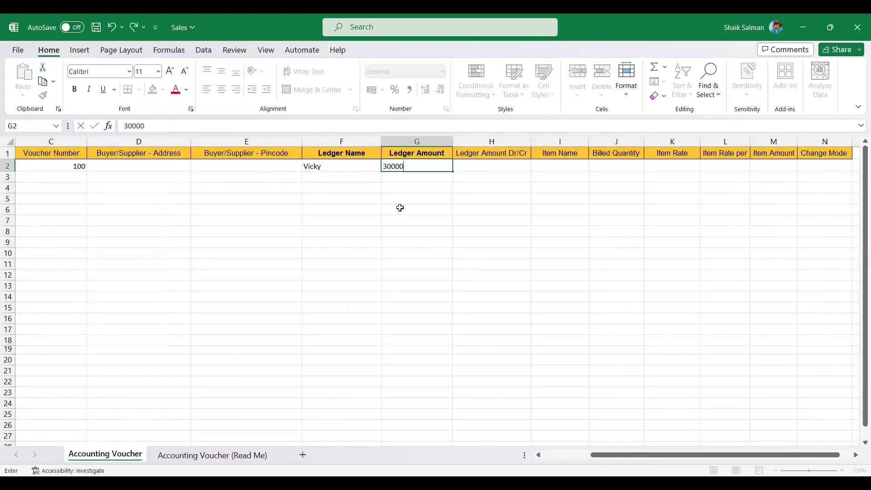
{"action": "key", "text": "Return"}
{"action": "key", "text": "Up"}
{"action": "key", "text": "Right"}
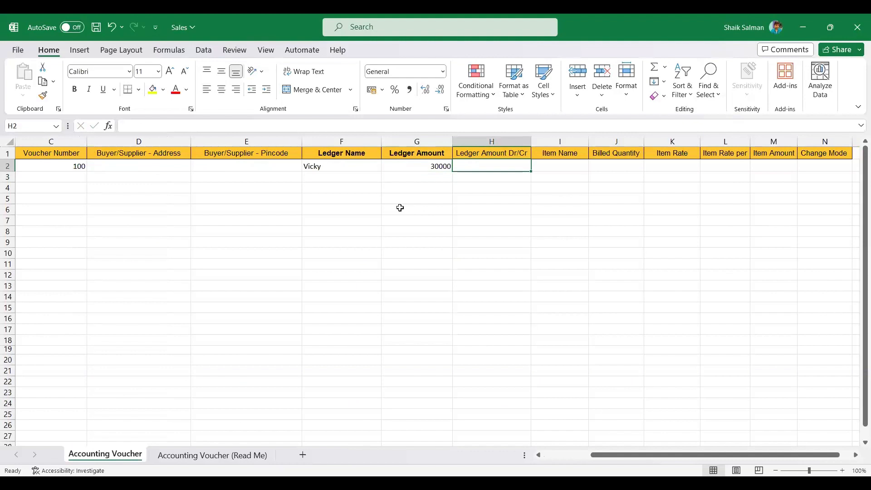
{"action": "type", "text": "D"}
{"action": "key", "text": "Return"}
Enter Sales as the ledger name in the row below the customer ledger.
{"action": "key", "text": "Up"}
{"action": "key", "text": "Left"}
{"action": "key", "text": "Left"}
{"action": "key", "text": "Right"}
{"action": "key", "text": "Right"}
{"action": "key", "text": "Down"}
{"action": "key", "text": "Left"}
{"action": "key", "text": "Left"}
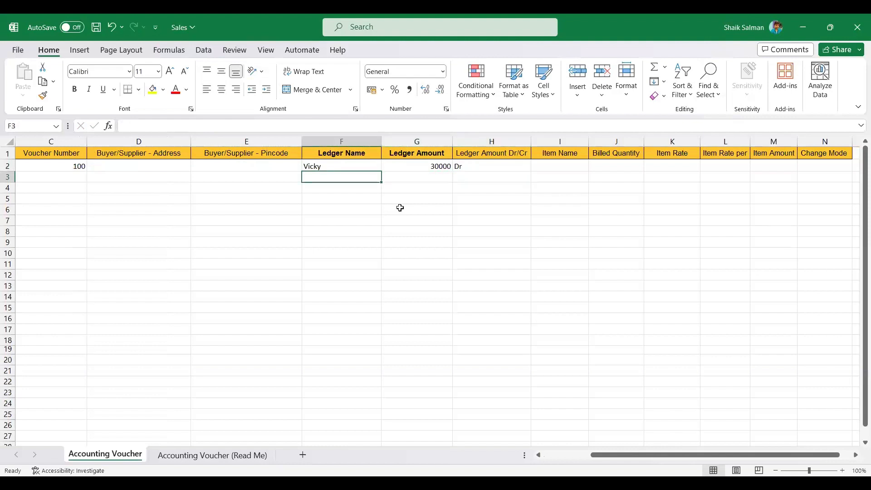
{"action": "type", "text": "Sales"}
{"action": "key", "text": "Return"}
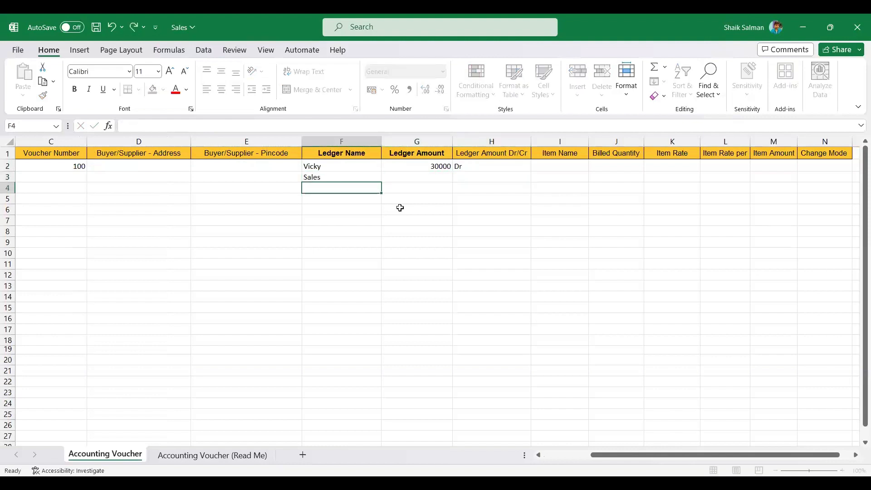
Set the Sales ledger amount to 30000, mark it as Cr, and save the workbook.
{"action": "key", "text": "Up"}
{"action": "key", "text": "Up"}
{"action": "key", "text": "Right"}
{"action": "key", "text": "Down"}
{"action": "type", "text": "30000"}
{"action": "key", "text": "Return"}
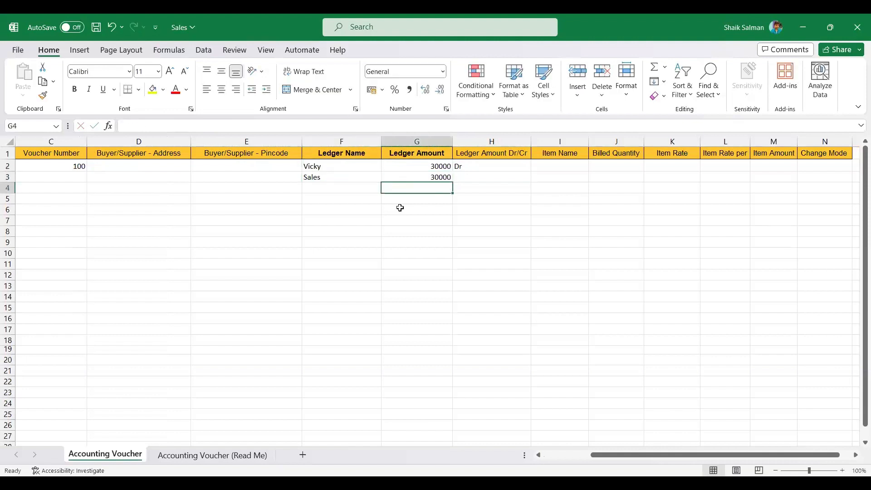
{"action": "key", "text": "Up"}
{"action": "key", "text": "Right"}
{"action": "type", "text": "Cr"}
{"action": "key", "text": "ctrl+s"}
{"action": "key", "text": "Right"}
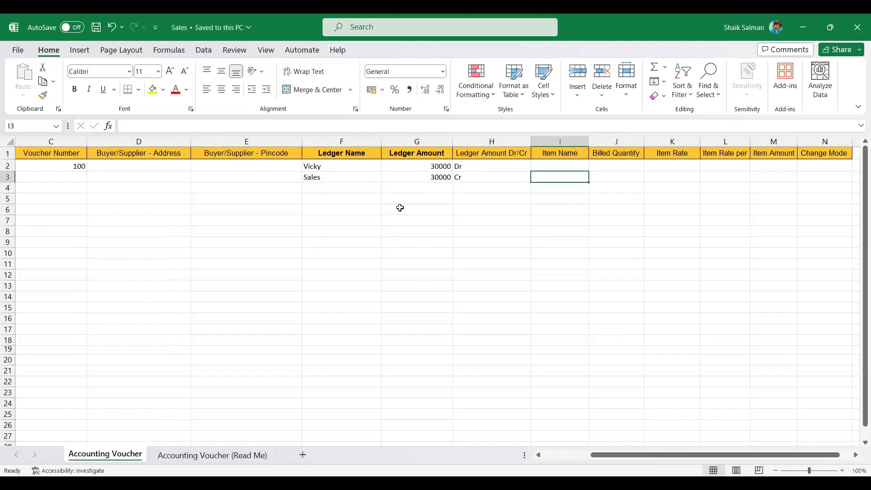
Look through the item columns from Item Name to Change Mode in the Sales ledger row.
{"action": "key", "text": "Right"}
{"action": "key", "text": "Right"}
{"action": "key", "text": "Right"}
{"action": "key", "text": "Right"}
{"action": "key", "text": "Right"}
{"action": "key", "text": "Right"}
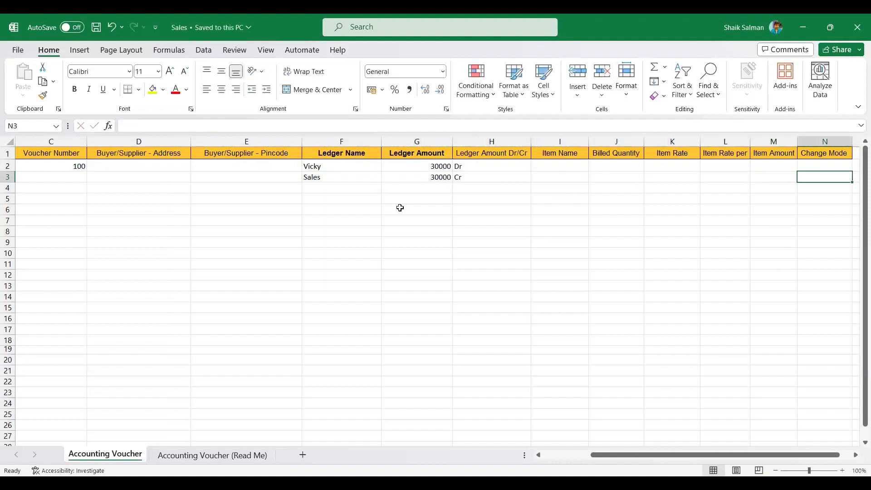
{"action": "key", "text": "Left"}
{"action": "key", "text": "Left"}
{"action": "key", "text": "Left"}
{"action": "key", "text": "Left"}
{"action": "key", "text": "Left"}
{"action": "key", "text": "Left"}
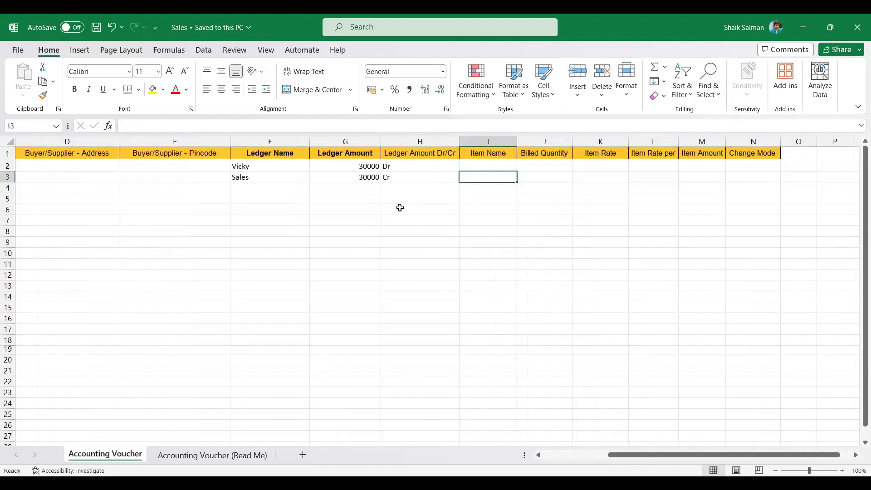
Enter the item Monitor with billed quantity 15, item rate 100 and item amount 15000 in the Sales ledger row.
{"action": "type", "text": "Monitor"}
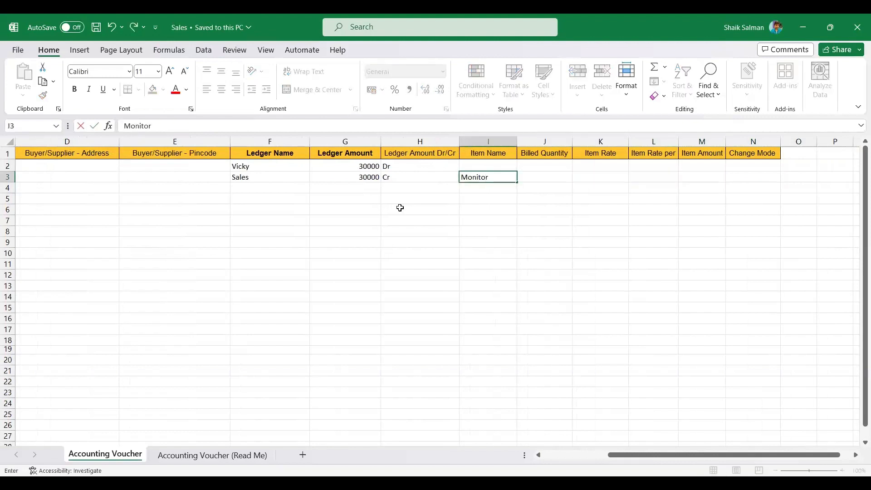
{"action": "key", "text": "Tab"}
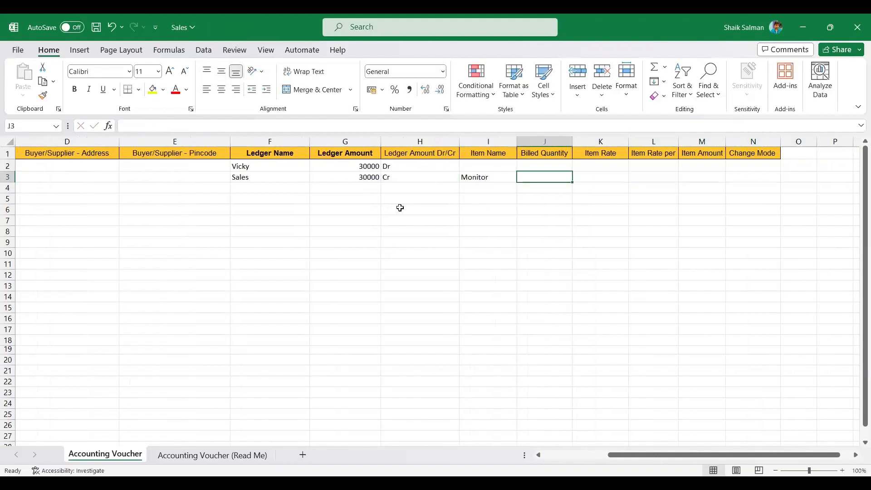
{"action": "type", "text": "15"}
{"action": "key", "text": "Tab"}
{"action": "type", "text": "1000"}
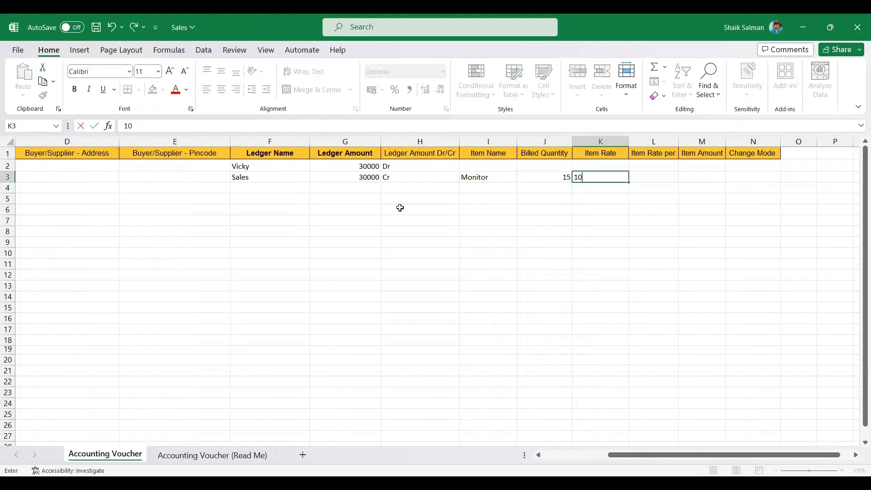
{"action": "key", "text": "Return"}
{"action": "key", "text": "Up"}
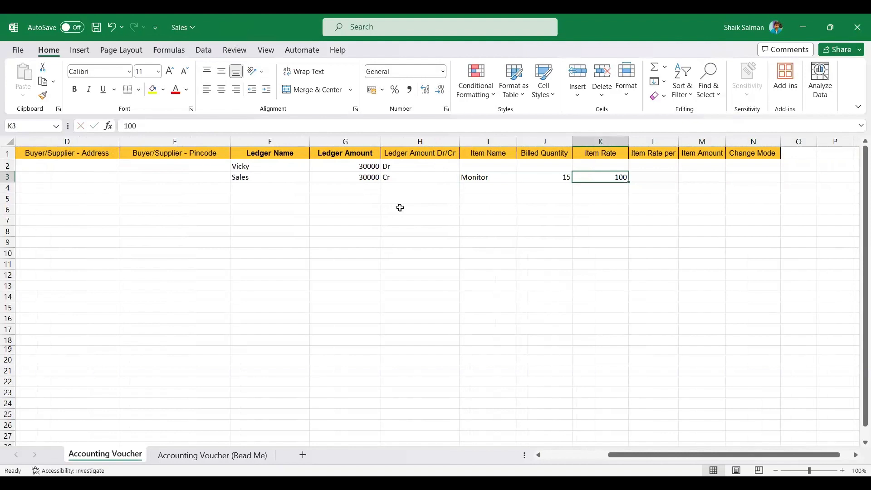
{"action": "key", "text": "Right"}
{"action": "key", "text": "Right"}
{"action": "type", "text": "15"}
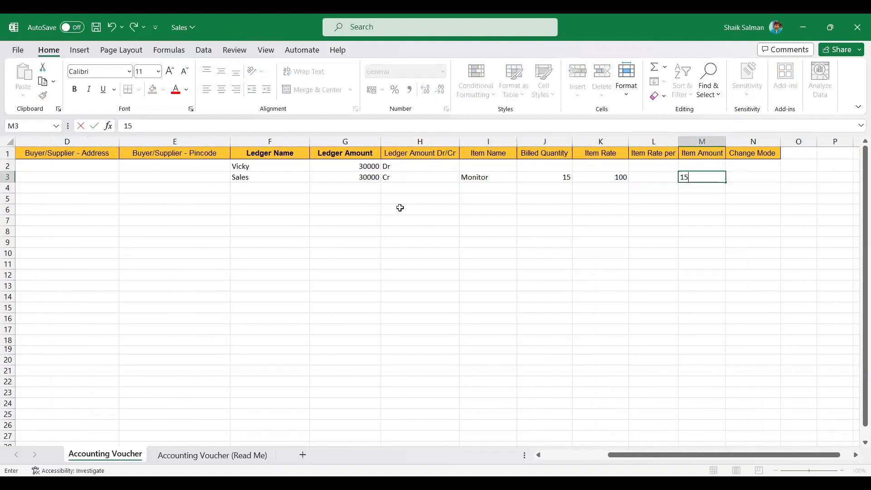
{"action": "type", "text": "000"}
{"action": "key", "text": "Return"}
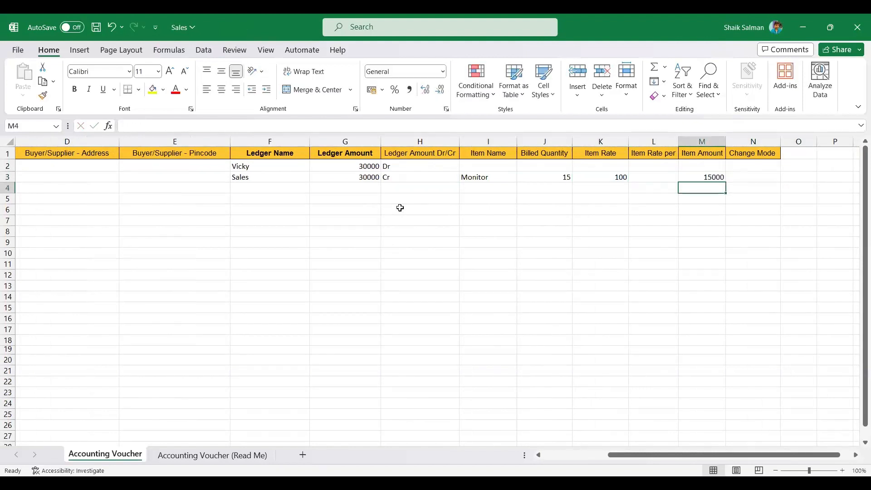
Enter Keyboard as the second item name below Monitor and save the workbook.
{"action": "key", "text": "Left"}
{"action": "key", "text": "Left"}
{"action": "key", "text": "Left"}
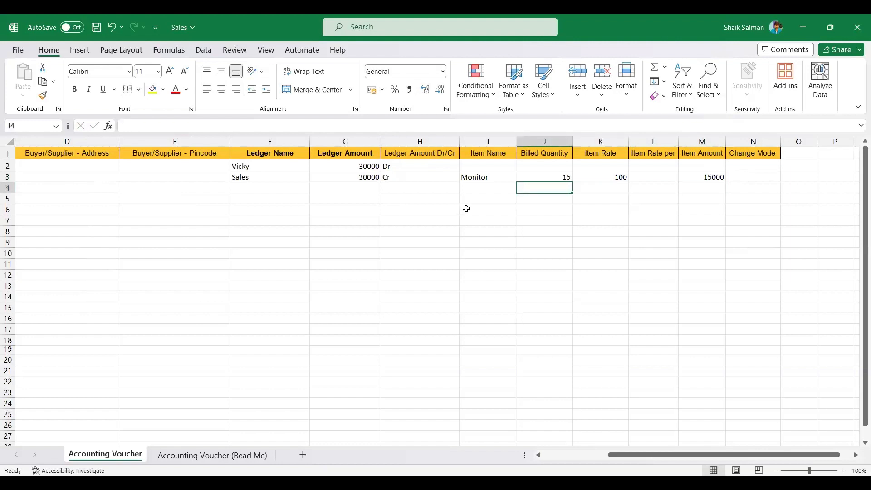
{"action": "left_click", "coordinate": [480, 189]}
{"action": "type", "text": "Keyboard"}
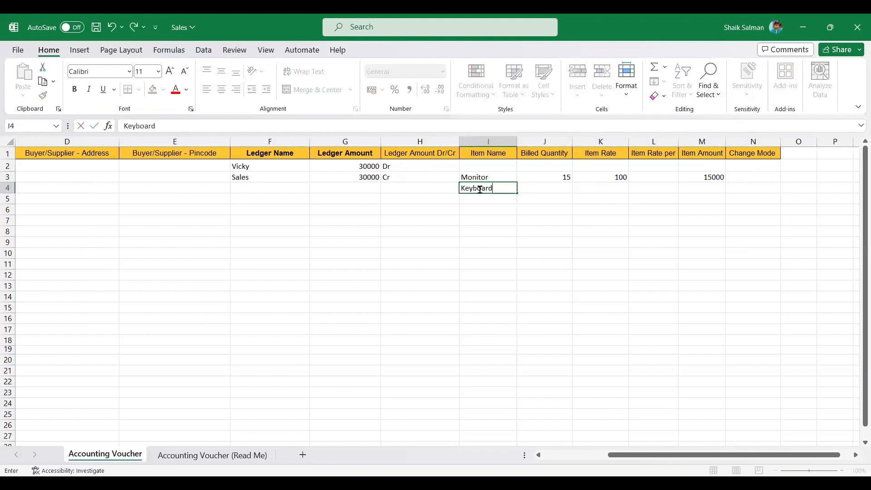
{"action": "key", "text": "Return"}
{"action": "key", "text": "Up"}
{"action": "key", "text": "ctrl+s"}
{"action": "key", "text": "Up"}
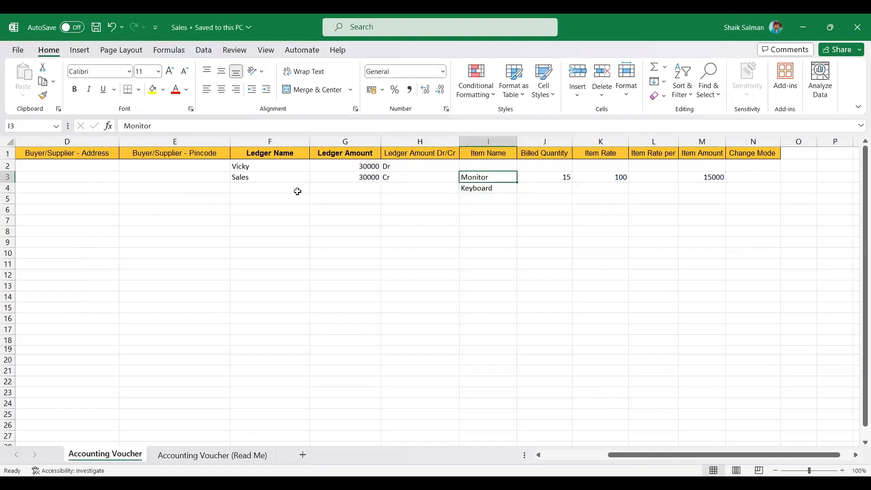
{"action": "left_click_drag", "start_coordinate": [250, 177], "coordinate": [728, 186]}
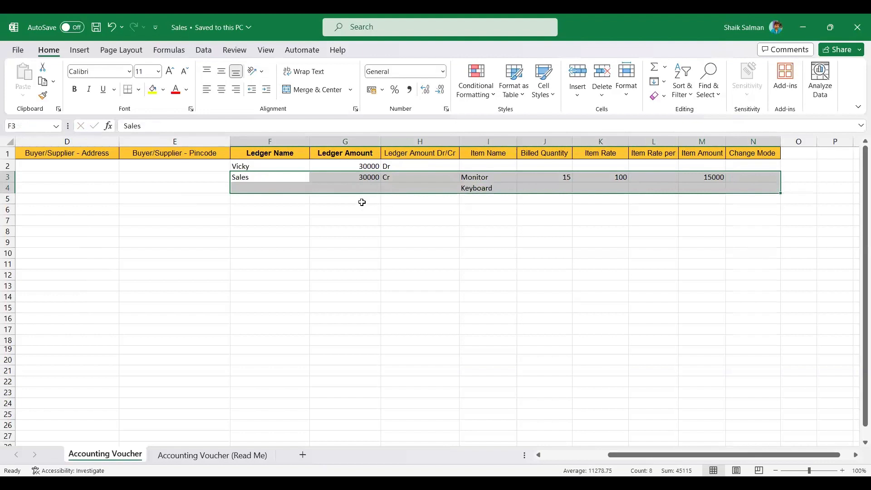
{"action": "left_click_drag", "start_coordinate": [249, 177], "coordinate": [685, 186]}
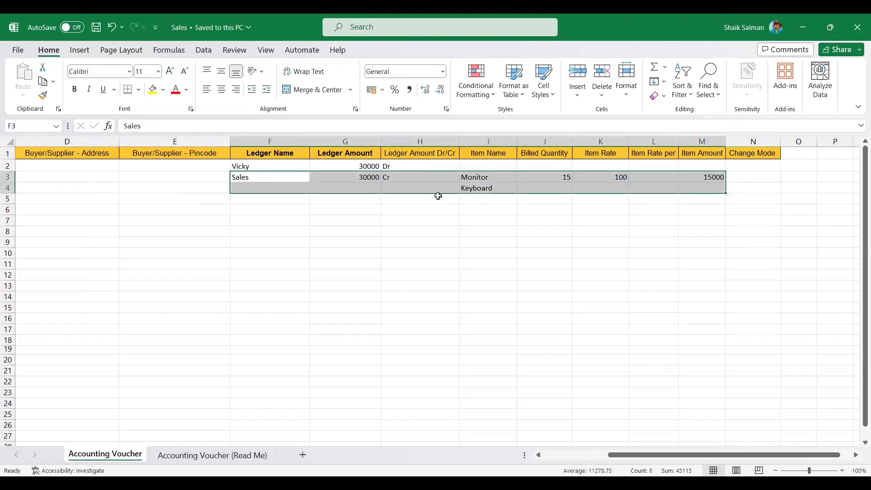
Copy the Monitor row's billed quantity, item rate and item amount into the Keyboard row.
{"action": "left_click_drag", "start_coordinate": [562, 179], "coordinate": [680, 177]}
{"action": "key", "text": "ctrl+c"}
{"action": "left_click", "coordinate": [558, 189]}
{"action": "key", "text": "ctrl+v"}
{"action": "left_click", "coordinate": [654, 232]}
{"action": "key", "text": "Escape"}
{"action": "left_click", "coordinate": [709, 191]}
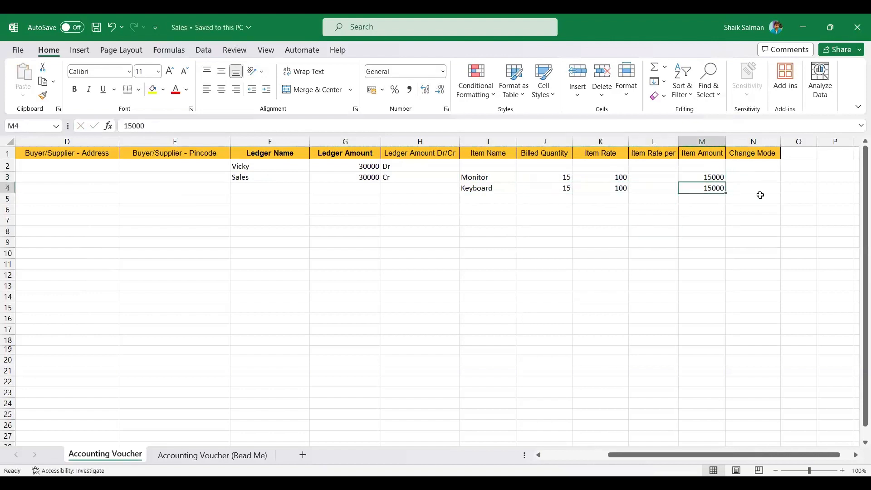
Enter Item Invoice as the Change Mode in row 2 of the Accounting Voucher sheet and save the workbook.
{"action": "left_click", "coordinate": [753, 141]}
{"action": "left_click", "coordinate": [750, 186]}
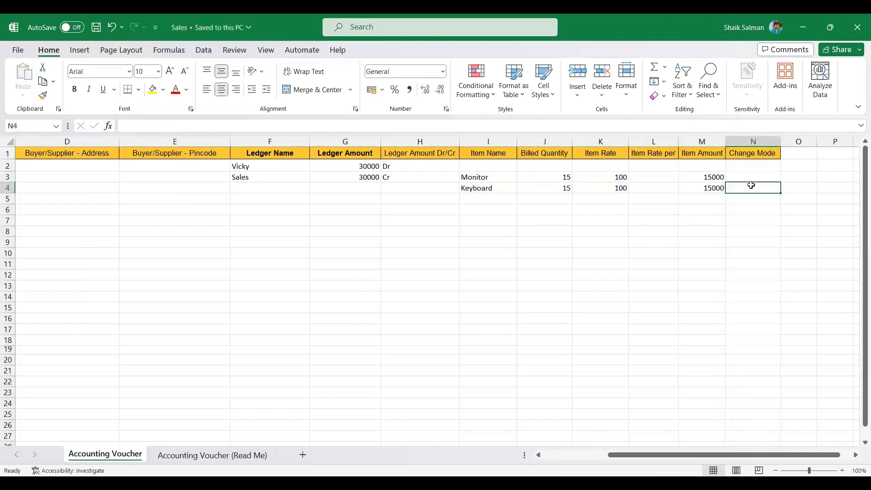
{"action": "left_click", "coordinate": [748, 180]}
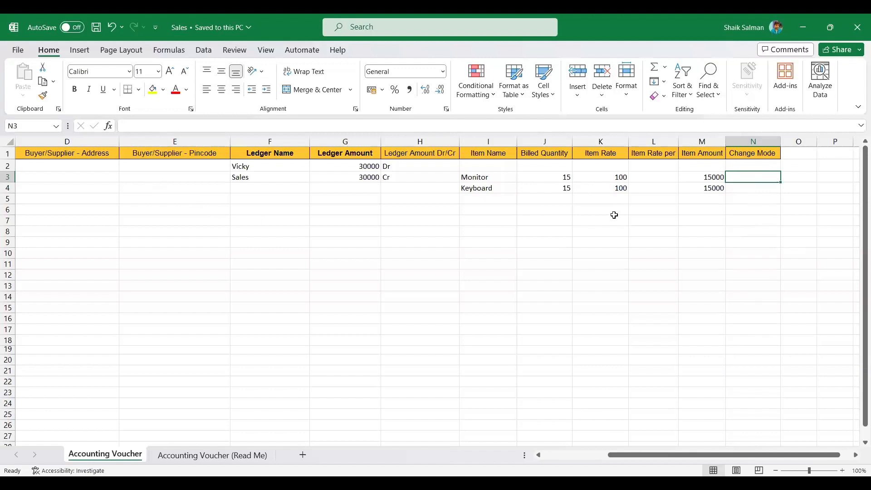
{"action": "type", "text": "Item Invoice"}
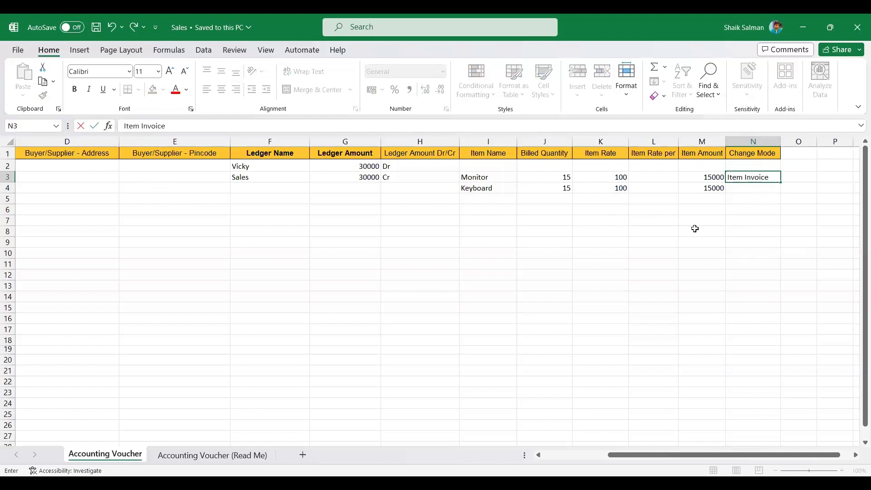
{"action": "key", "text": "Return"}
{"action": "key", "text": "Up"}
{"action": "key", "text": "ctrl+x"}
{"action": "key", "text": "Up"}
{"action": "key", "text": "ctrl+v"}
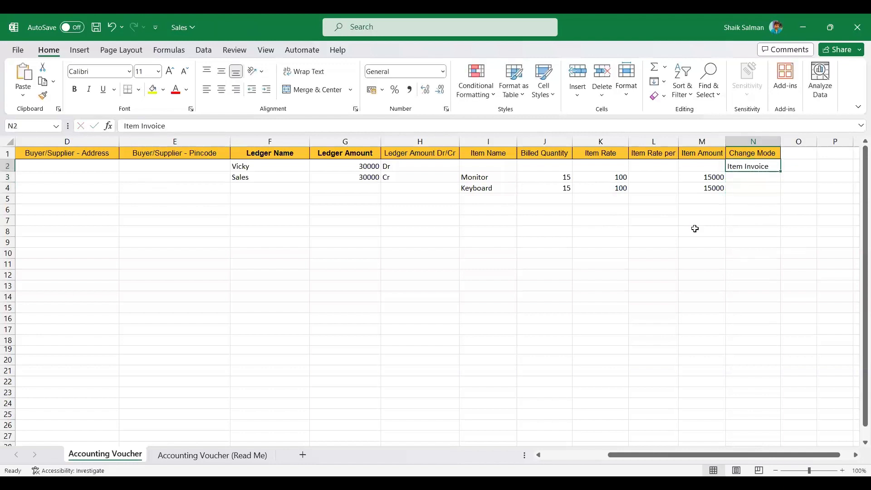
{"action": "key", "text": "ctrl+s"}
Copy the Voucher Narration field name from the Read Me sheet into header cell O1 of the Accounting Voucher sheet.
{"action": "left_click", "coordinate": [232, 454]}
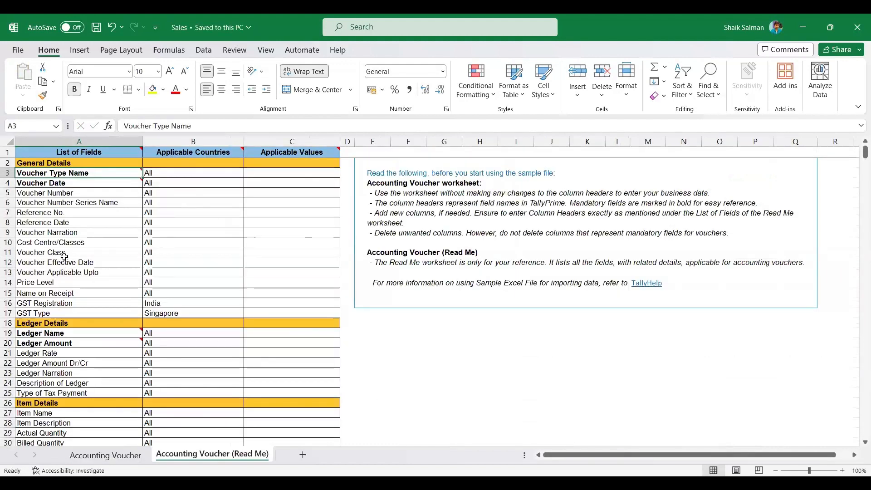
{"action": "left_click", "coordinate": [57, 232]}
{"action": "key", "text": "ctrl+c"}
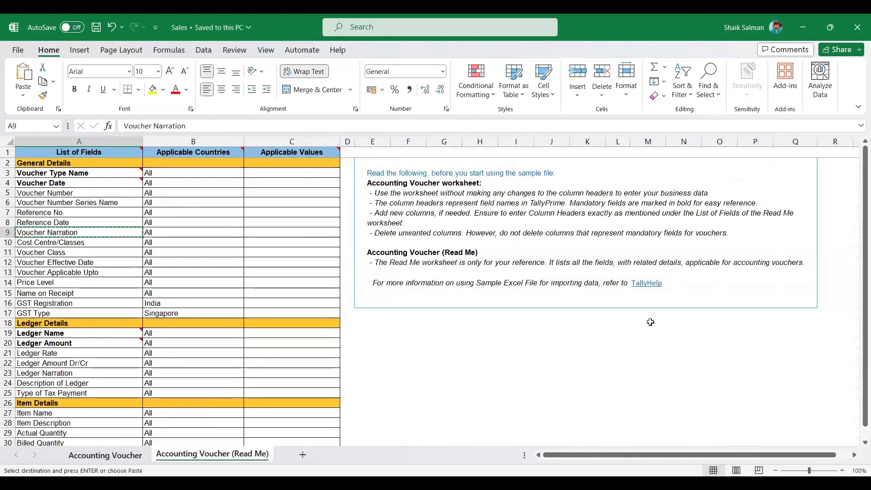
{"action": "key", "text": "ctrl+Page_Up"}
{"action": "left_click", "coordinate": [805, 153]}
{"action": "key", "text": "ctrl+v"}
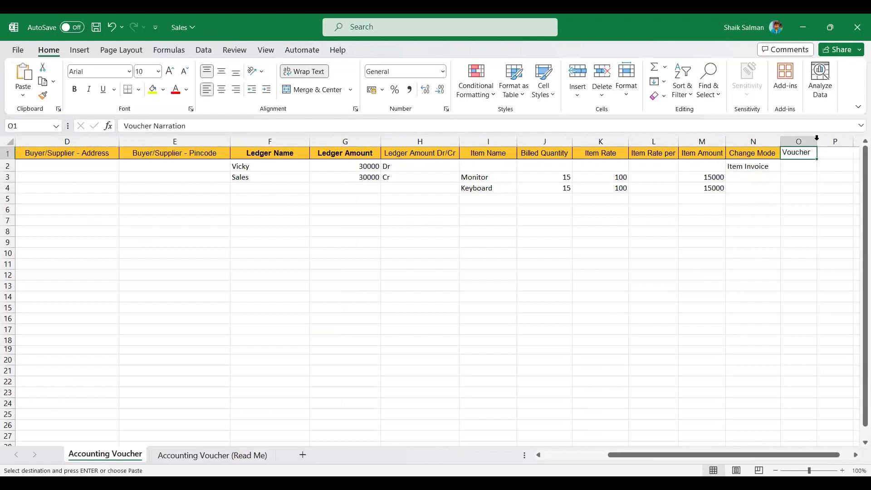
Fit column O to its header, copy the Change Mode header's formatting onto Voucher Narration, and save.
{"action": "double_click", "coordinate": [816, 141]}
{"action": "left_click", "coordinate": [769, 152]}
{"action": "double_click", "coordinate": [42, 96]}
{"action": "left_click", "coordinate": [812, 153]}
{"action": "key", "text": "ctrl+s"}
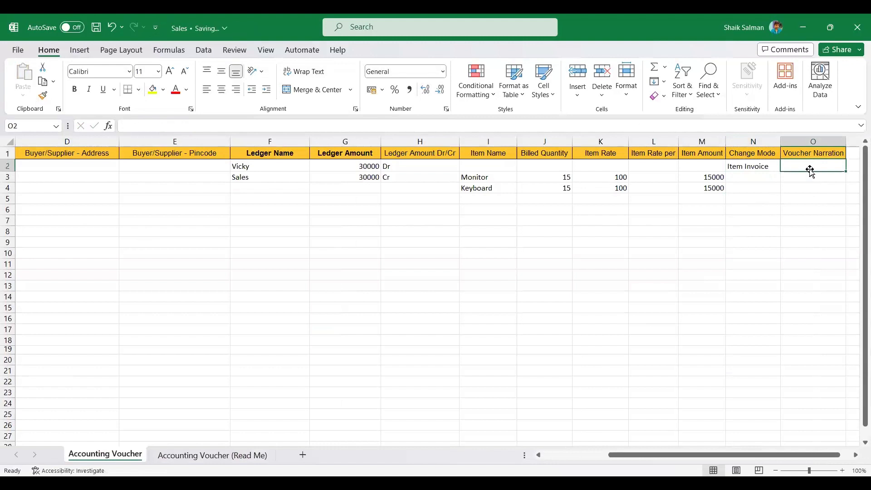
Enter the voucher narration "Being goods sold on credit" in cell O2.
{"action": "type", "text": "Being goo"}
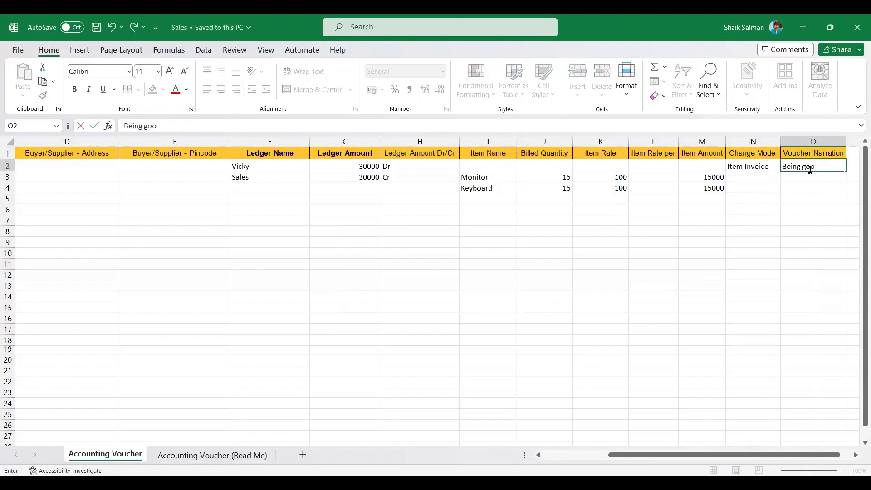
{"action": "type", "text": "ds sold on credit"}
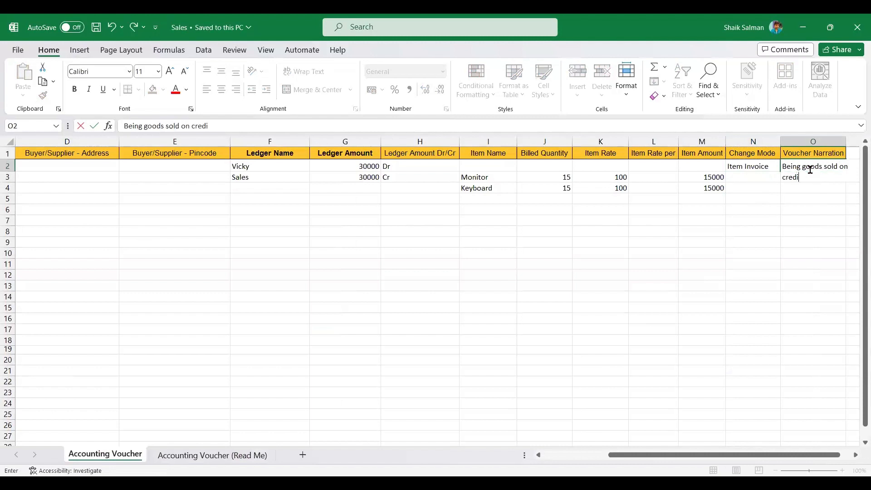
{"action": "key", "text": "Return"}
{"action": "key", "text": "Up"}
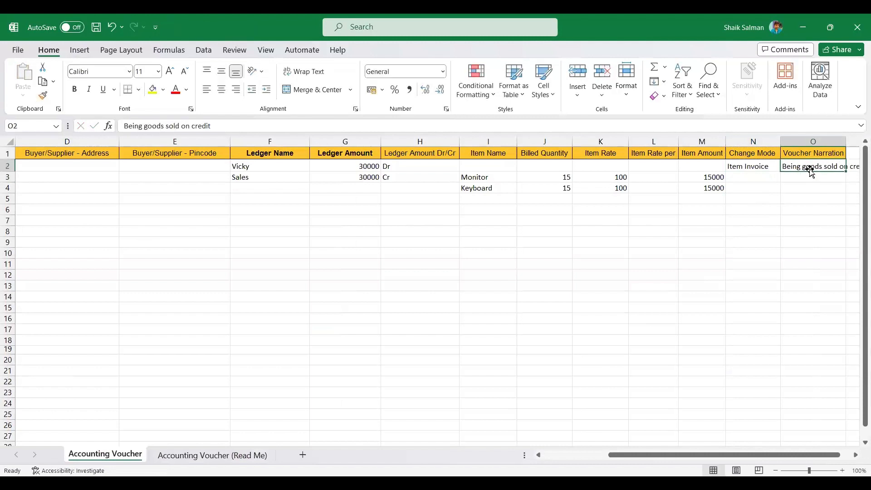
Review the sales voucher entries across row 2, from Voucher Date through Voucher Narration.
{"action": "key", "text": "Left"}
{"action": "key", "text": "Left"}
{"action": "key", "text": "Left"}
{"action": "key", "text": "Left"}
{"action": "key", "text": "Left"}
{"action": "key", "text": "Left"}
{"action": "key", "text": "Left"}
{"action": "key", "text": "Left"}
{"action": "key", "text": "Left"}
{"action": "key", "text": "Left"}
{"action": "key", "text": "Left"}
{"action": "key", "text": "Left"}
{"action": "key", "text": "Left"}
{"action": "key", "text": "Left"}
{"action": "key", "text": "Right"}
{"action": "key", "text": "Right"}
{"action": "key", "text": "Right"}
{"action": "key", "text": "Right"}
{"action": "key", "text": "Right"}
{"action": "key", "text": "Right"}
{"action": "key", "text": "Right"}
{"action": "key", "text": "Right"}
{"action": "key", "text": "Right"}
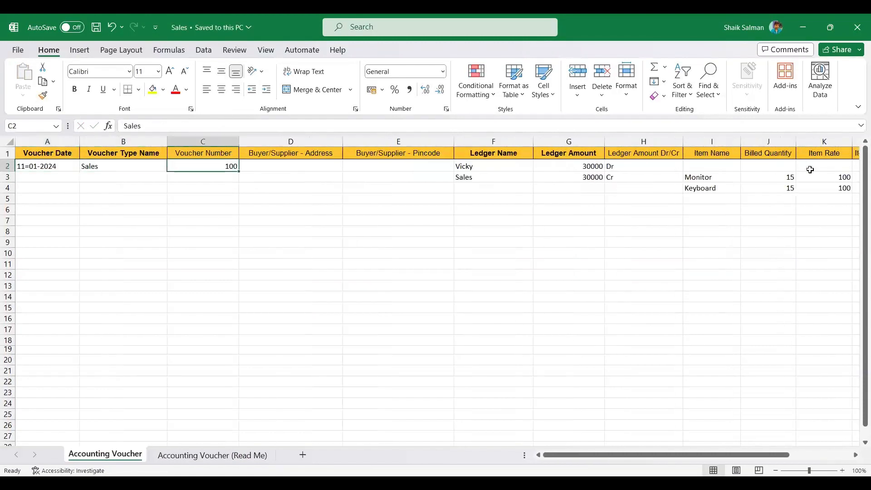
{"action": "key", "text": "Right"}
{"action": "key", "text": "Right"}
{"action": "key", "text": "Right"}
{"action": "key", "text": "Right"}
{"action": "key", "text": "Right"}
{"action": "key", "text": "Right"}
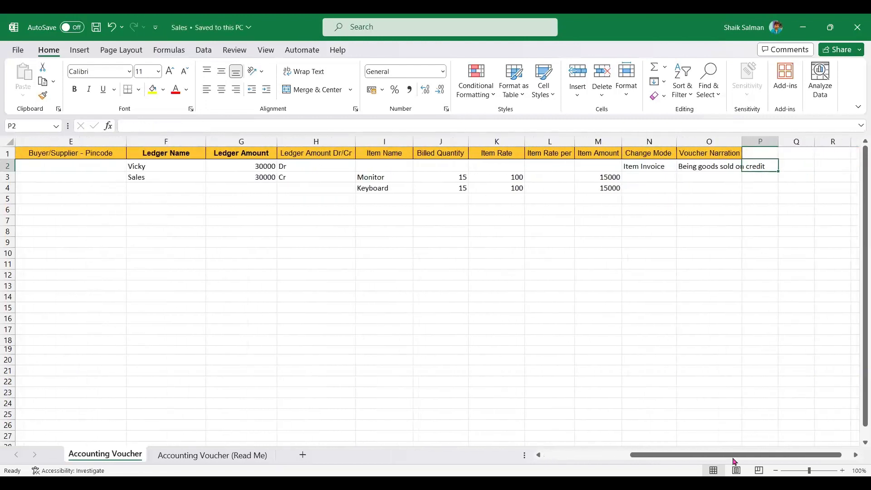
{"action": "left_click_drag", "start_coordinate": [733, 458], "coordinate": [554, 433]}
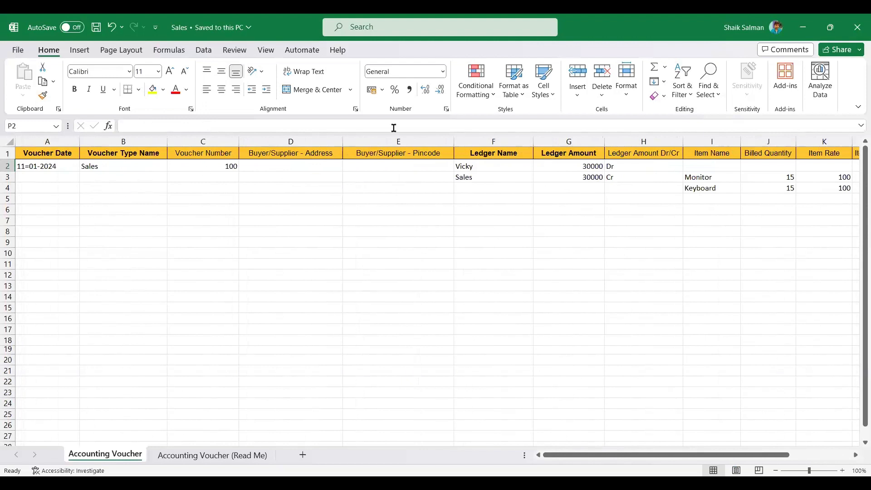
Close the Sales workbook, switch to TallyPrime, and start choosing a different file to import from the drive list.
{"action": "left_click", "coordinate": [857, 30]}
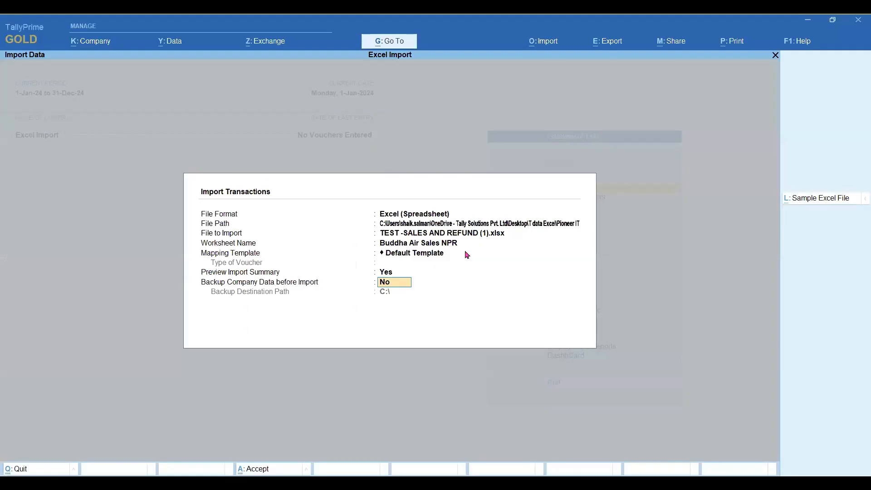
{"action": "key", "text": "Up"}
{"action": "left_click", "coordinate": [467, 255]}
{"action": "key", "text": "Up"}
{"action": "key", "text": "Up"}
{"action": "key", "text": "Up"}
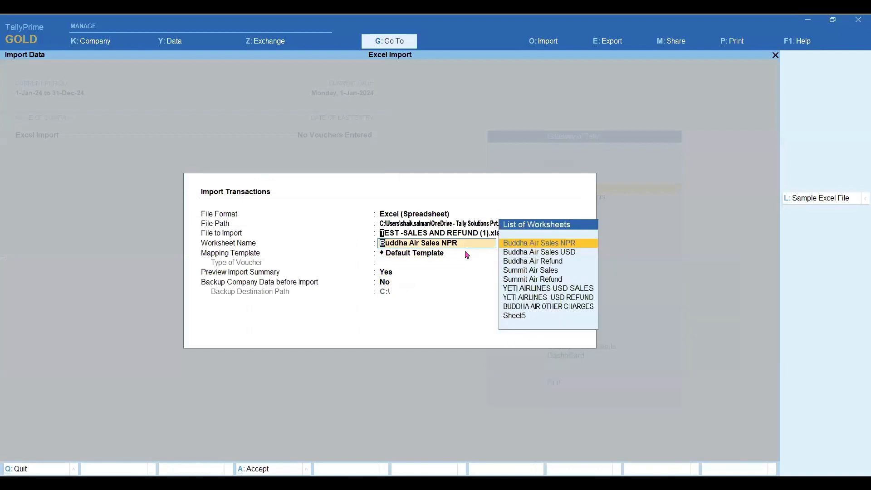
{"action": "key", "text": "Down"}
{"action": "key", "text": "Down"}
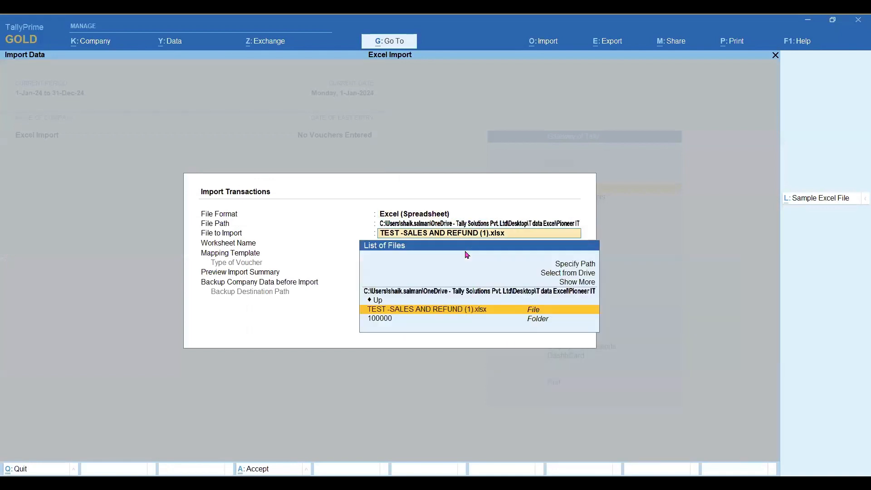
{"action": "key", "text": "Up"}
{"action": "key", "text": "Up"}
{"action": "key", "text": "Up"}
{"action": "key", "text": "Up"}
{"action": "key", "text": "Return"}
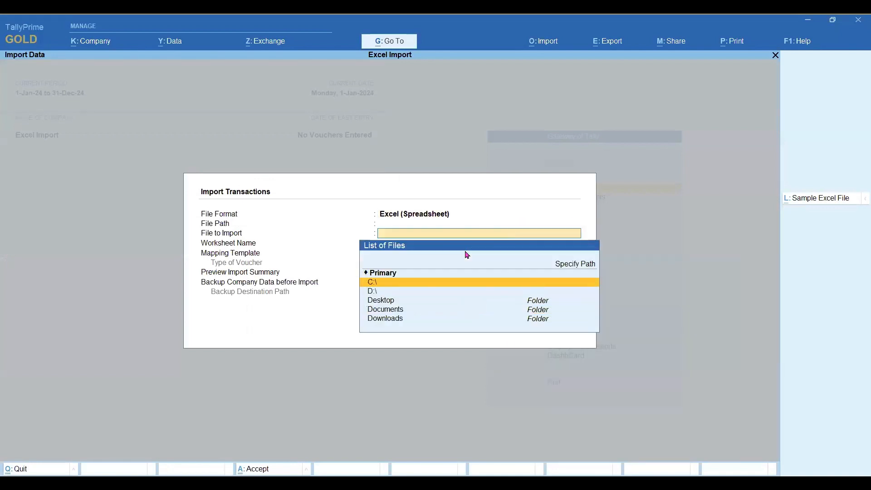
Browse to the C:\Program Files\TallyPrime 4.0 folder for the file to import.
{"action": "key", "text": "Return"}
{"action": "key", "text": "Down"}
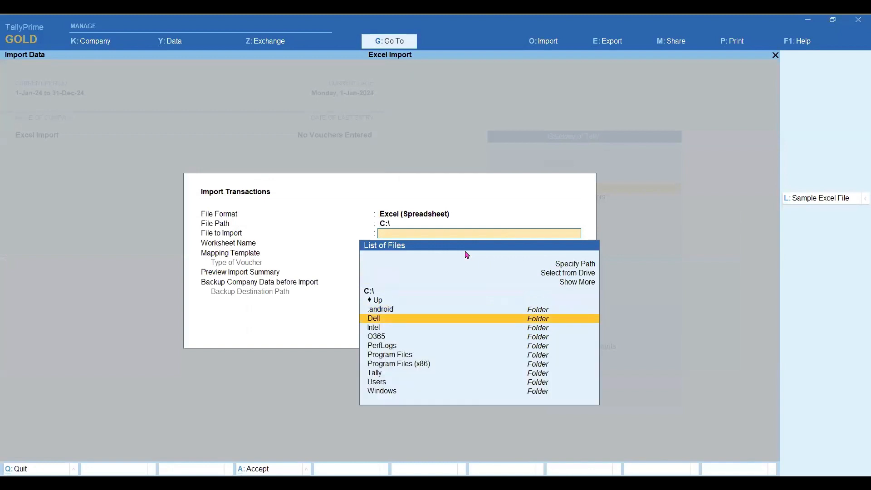
{"action": "key", "text": "Down"}
{"action": "key", "text": "Down"}
{"action": "key", "text": "Down"}
{"action": "key", "text": "Down"}
{"action": "key", "text": "Return"}
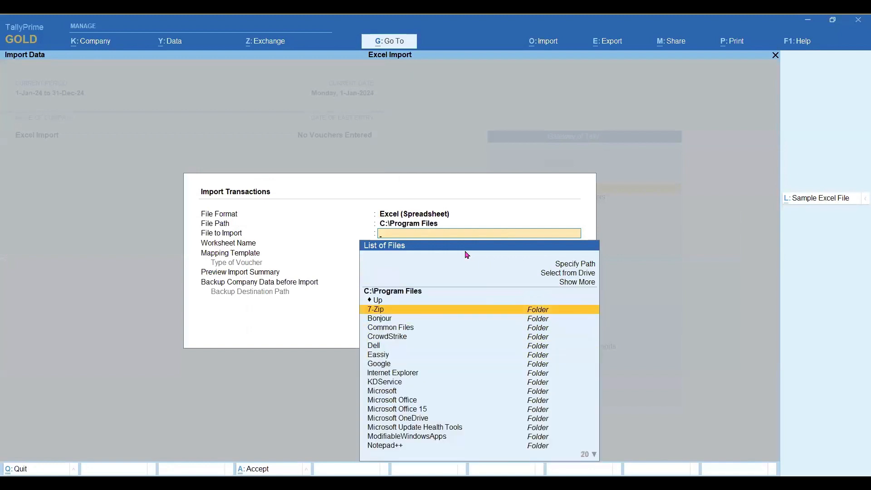
{"action": "type", "text": "p"}
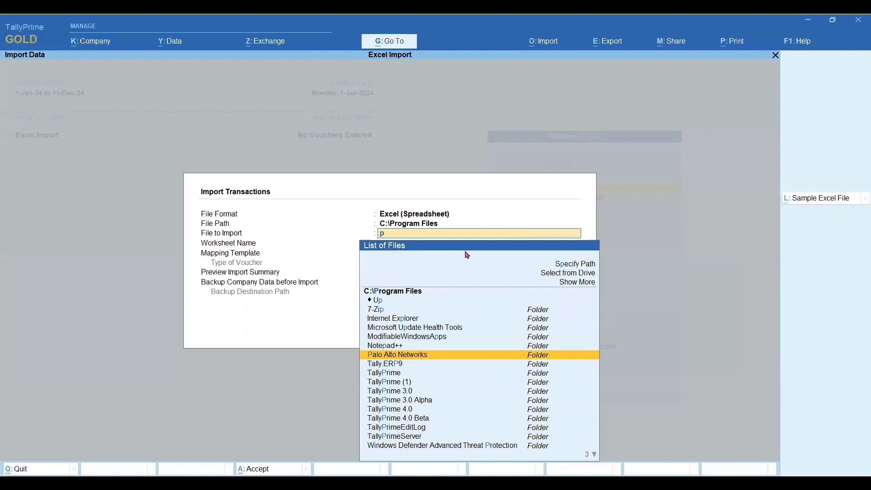
{"action": "key", "text": "BackSpace"}
{"action": "type", "text": "tall"}
{"action": "key", "text": "Down"}
{"action": "key", "text": "Down"}
{"action": "key", "text": "Down"}
{"action": "key", "text": "Down"}
{"action": "key", "text": "Down"}
{"action": "key", "text": "Return"}
Choose Sales.xlsx as the file to import.
{"action": "key", "text": "Down"}
{"action": "key", "text": "Down"}
{"action": "key", "text": "Down"}
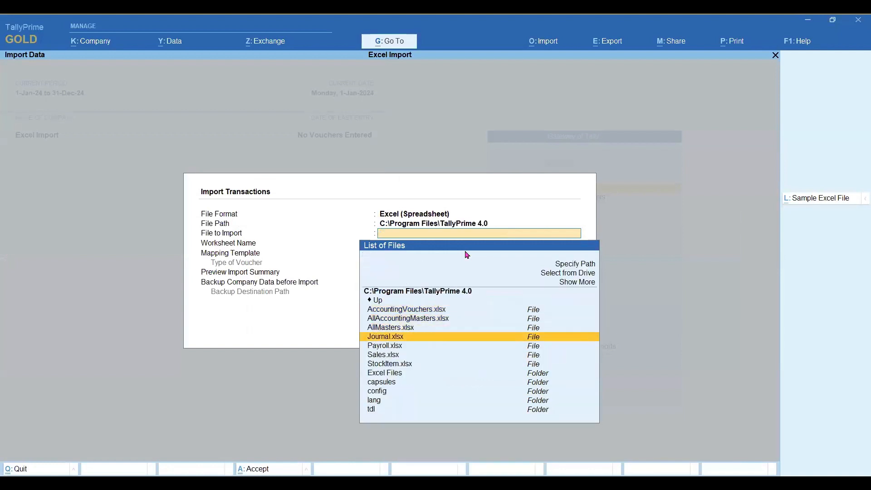
{"action": "key", "text": "Down"}
{"action": "key", "text": "Down"}
{"action": "key", "text": "Return"}
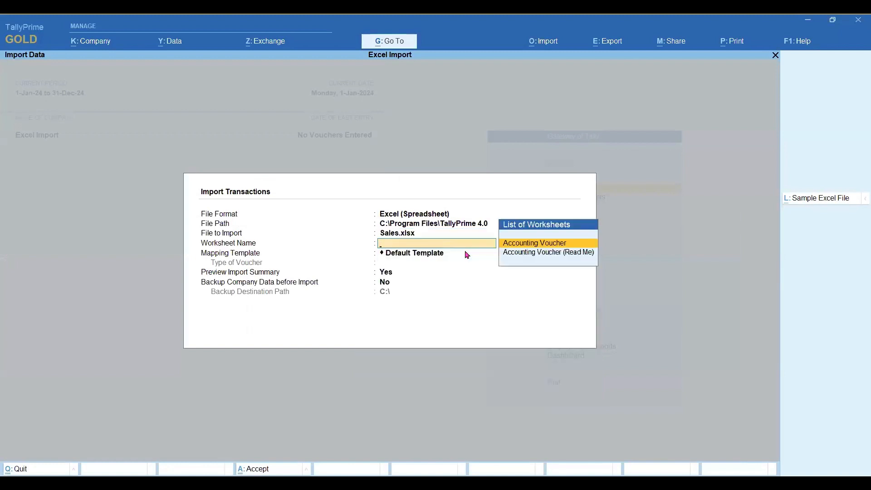
Import the Accounting Voucher worksheet using the Default Template, with the import summary preview on and no company data backup.
{"action": "key", "text": "Return"}
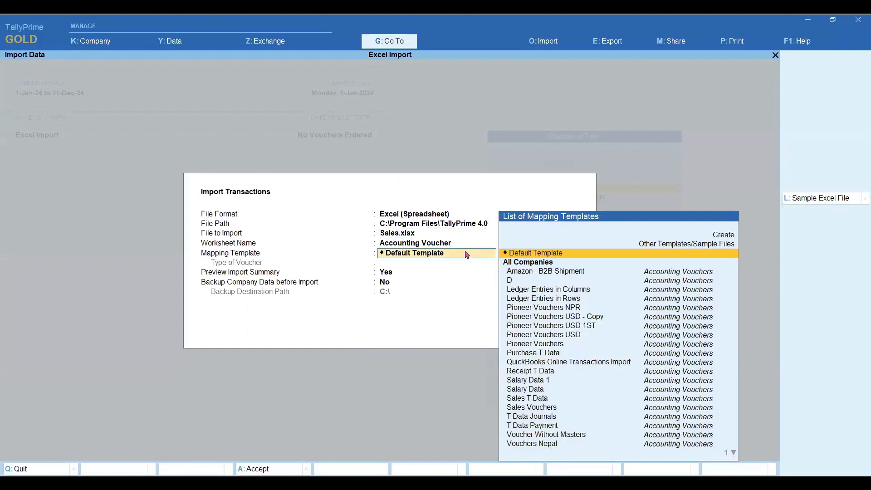
{"action": "key", "text": "BackSpace"}
{"action": "key", "text": "Return"}
{"action": "key", "text": "Return"}
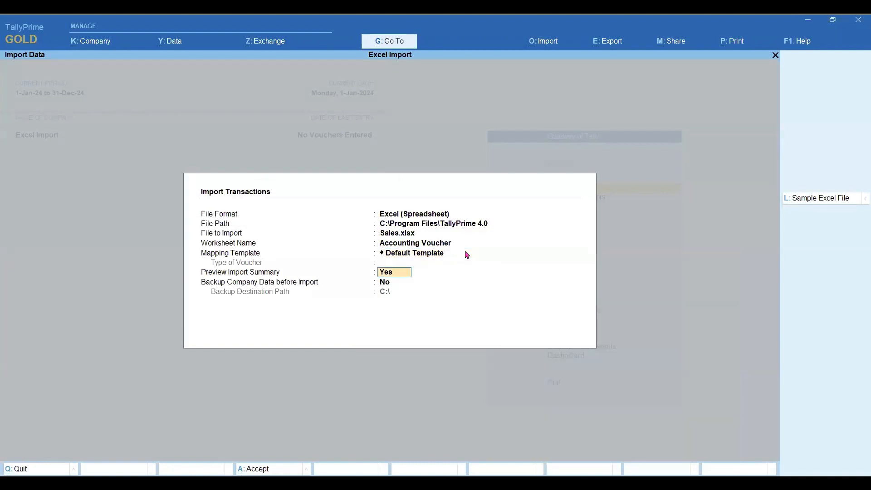
{"action": "key", "text": "Return"}
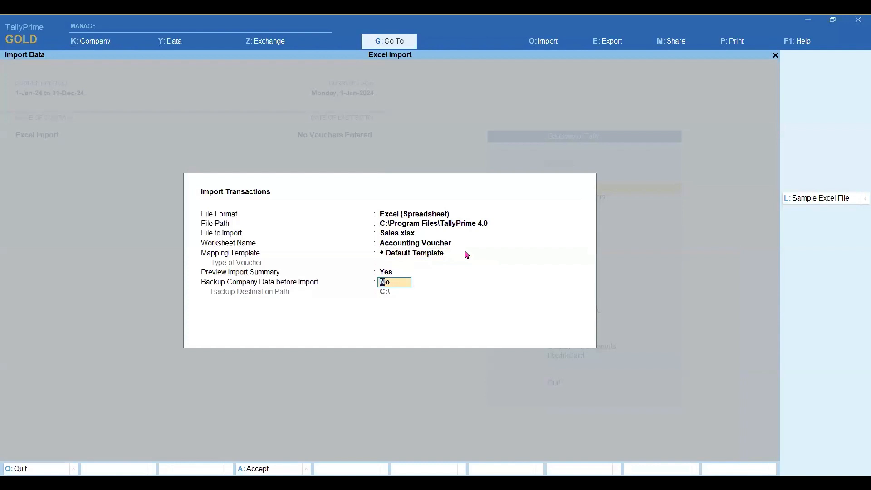
{"action": "key", "text": "Return"}
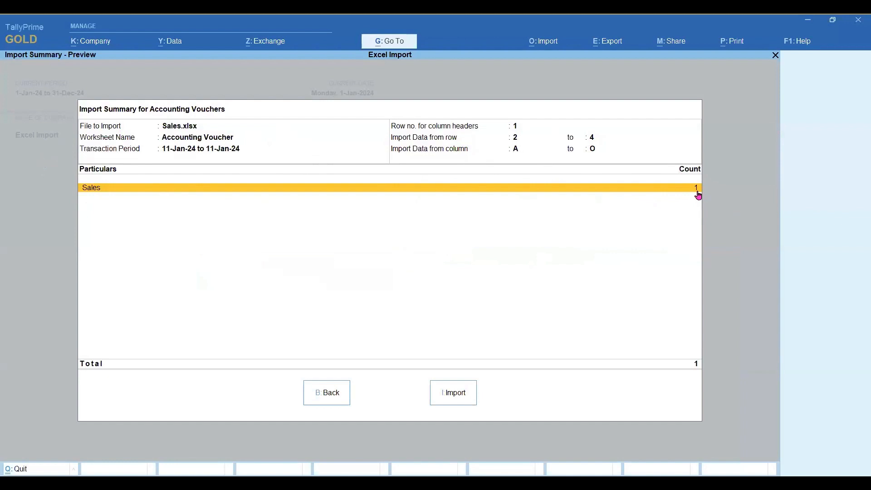
{"action": "key", "text": "i"}
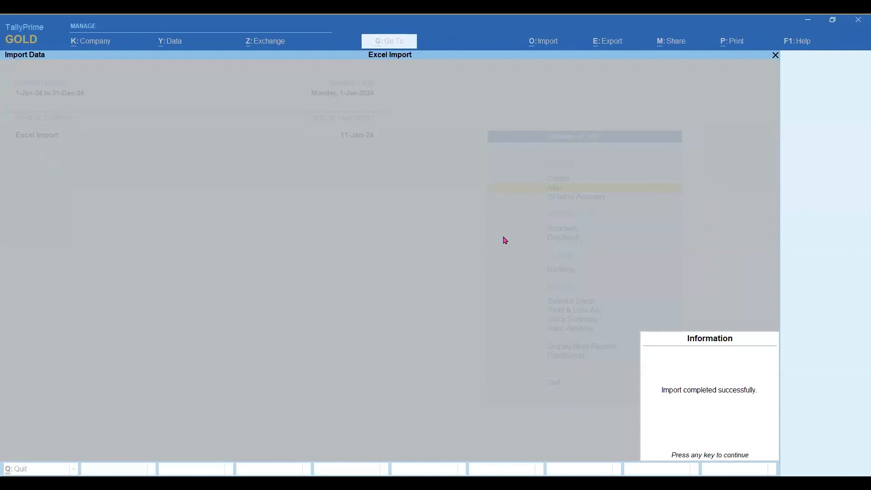
{"action": "key", "text": "Return"}
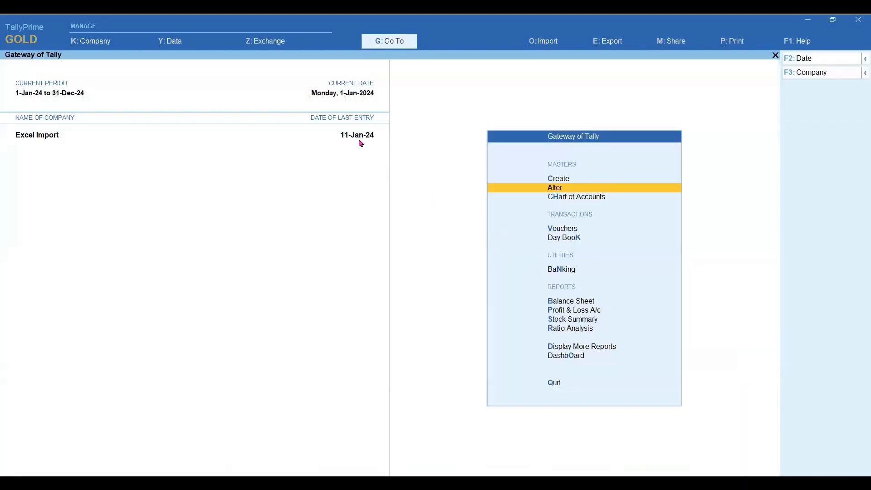
Show the Day Book for 1-Jan-24 to 11-Jan-24 and open the imported sales voucher.
{"action": "key", "text": "d"}
{"action": "key", "text": "d"}
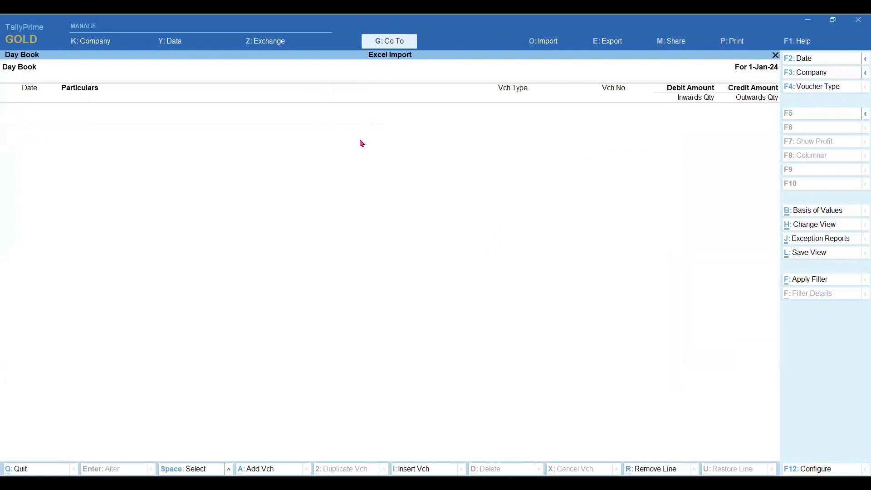
{"action": "left_click", "coordinate": [827, 64]}
{"action": "key", "text": "Return"}
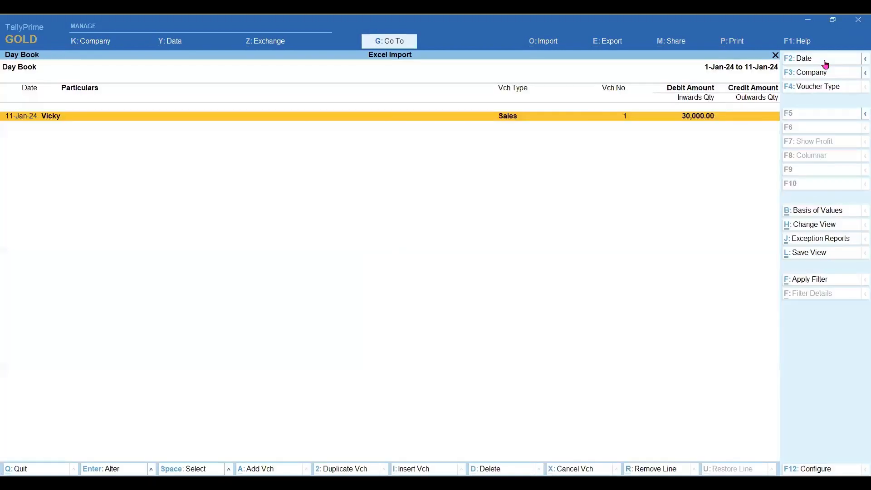
{"action": "key", "text": "Return"}
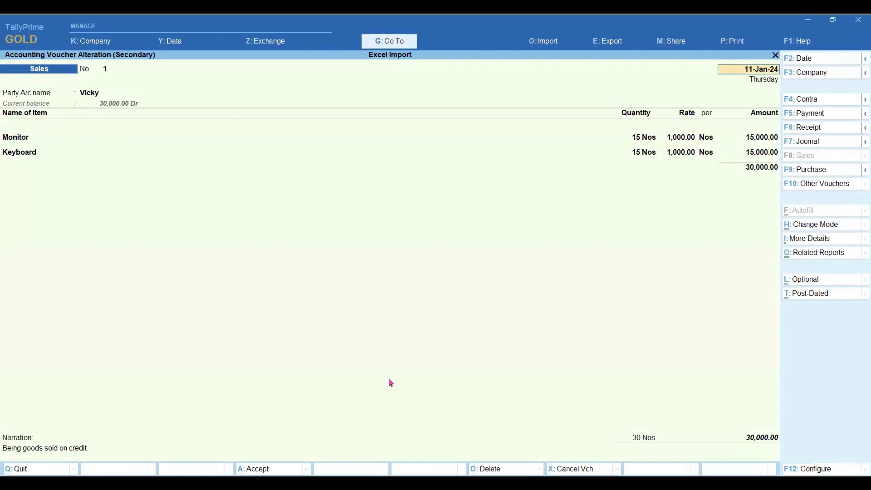
Leave the sales voucher without saving and return to the Gateway of Tally.
{"action": "key", "text": "BackSpace"}
{"action": "key", "text": "Escape"}
{"action": "key", "text": "y"}
{"action": "key", "text": "Escape"}
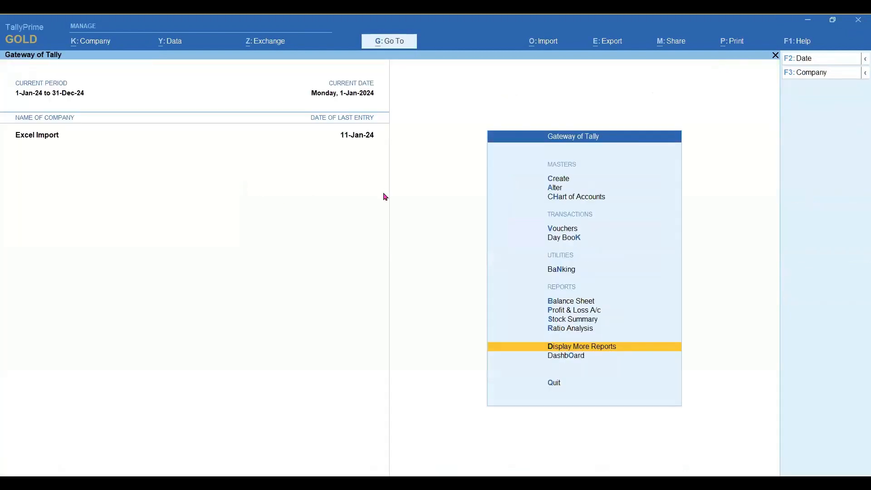
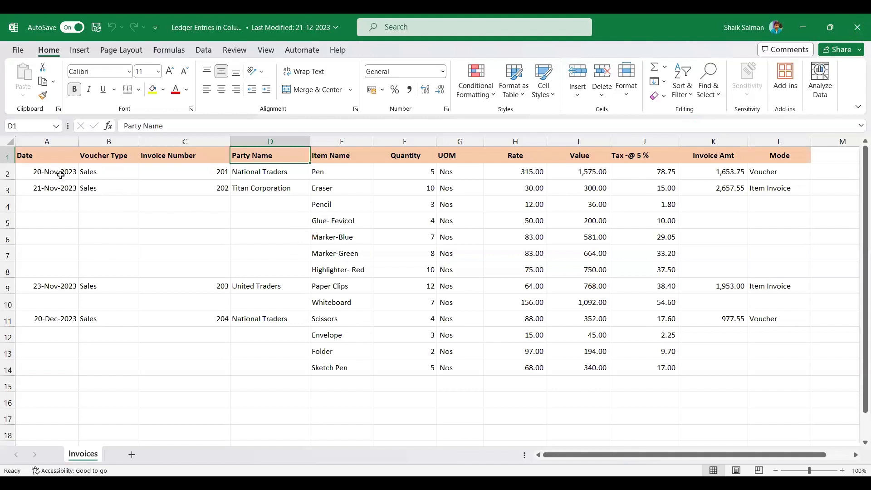
Examine the dates, voucher types and full invoice data range A1:L14 on the Invoices sheet.
{"action": "left_click_drag", "start_coordinate": [55, 172], "coordinate": [64, 321]}
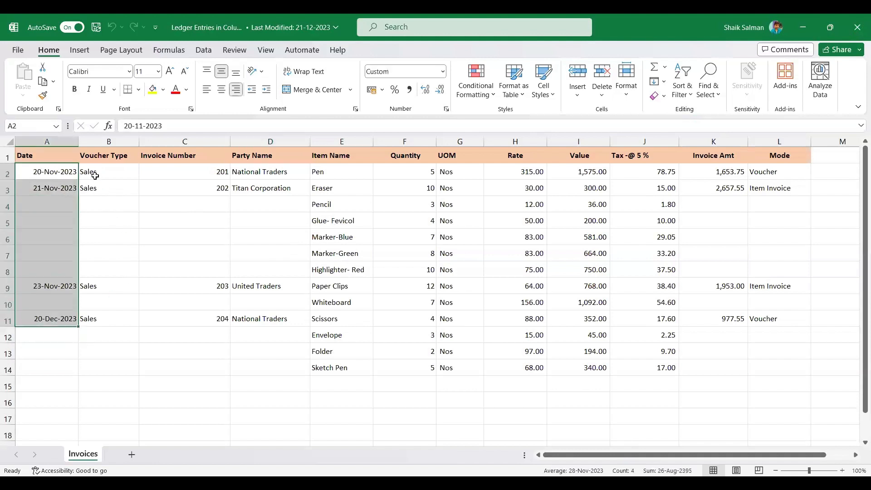
{"action": "left_click_drag", "start_coordinate": [89, 171], "coordinate": [92, 322]}
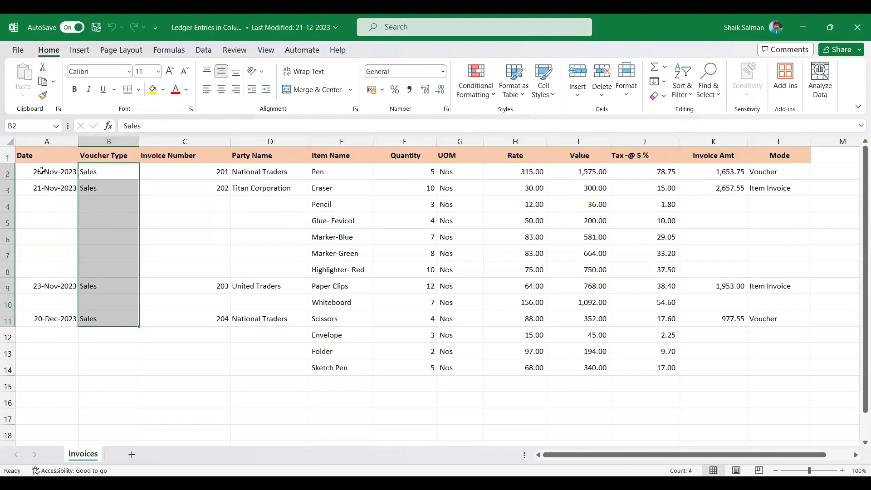
{"action": "left_click_drag", "start_coordinate": [41, 155], "coordinate": [779, 362]}
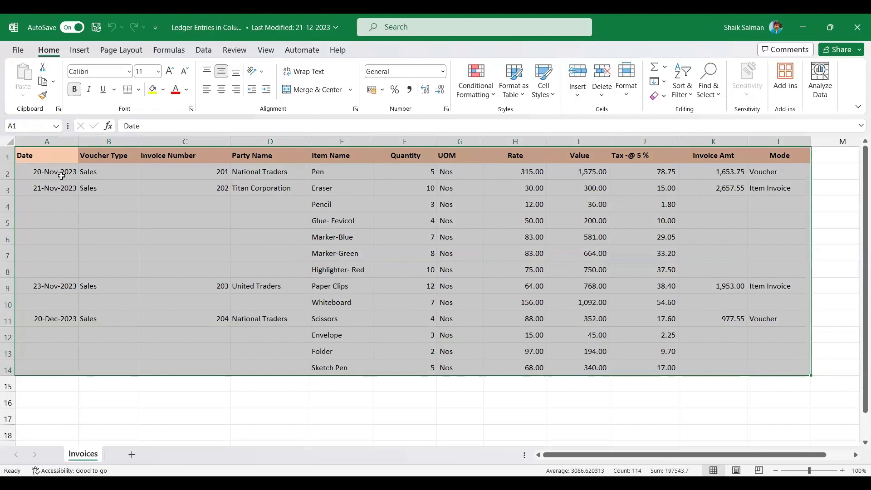
{"action": "left_click_drag", "start_coordinate": [62, 176], "coordinate": [70, 301]}
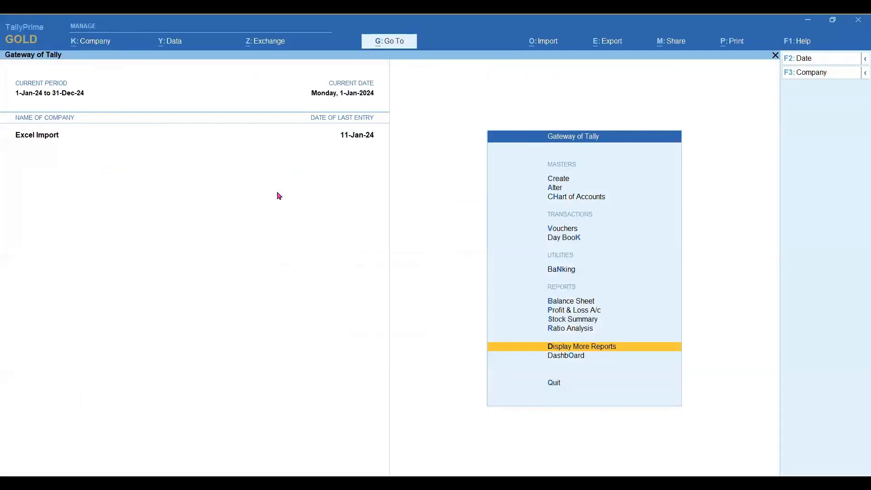
In TallyPrime, set the transaction import to the Invoices worksheet of Ledger Entries in Columns - Copy.xlsx from the Liberia & Rwanda webinar folder.
{"action": "key", "text": "alt+o"}
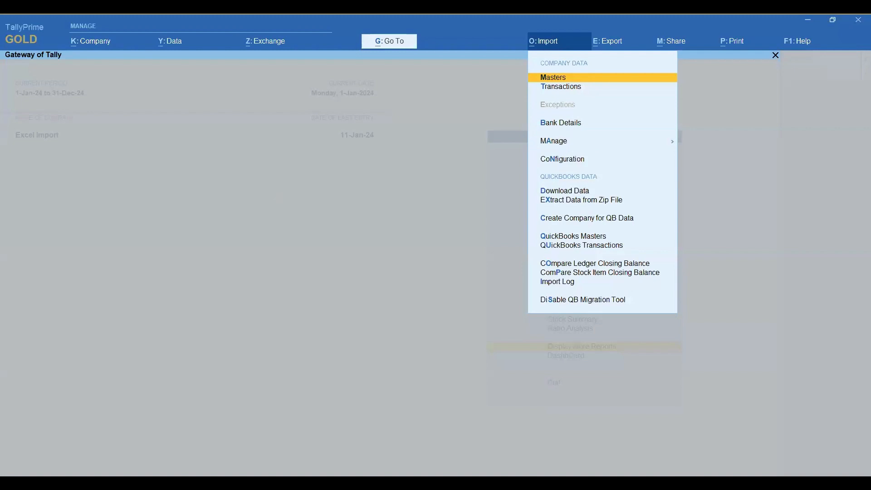
{"action": "key", "text": "alt+Tab"}
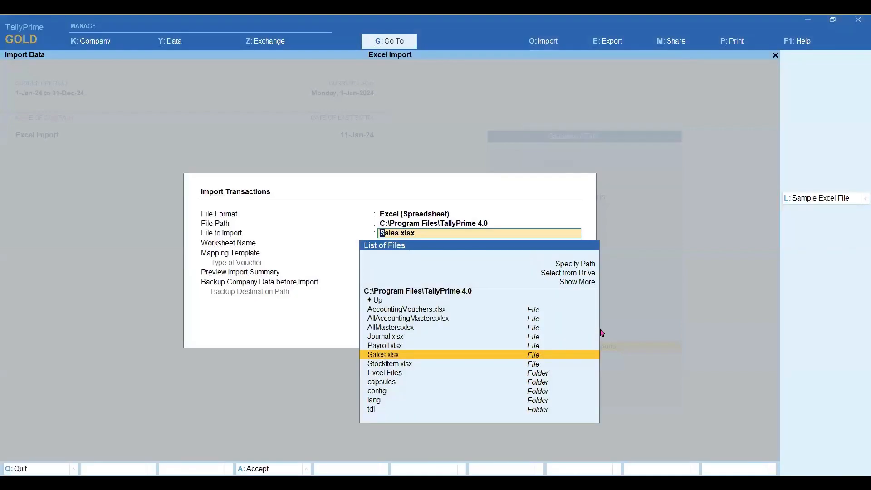
{"action": "key", "text": "Up"}
{"action": "key", "text": "Up"}
{"action": "key", "text": "Up"}
{"action": "key", "text": "Up"}
{"action": "key", "text": "Up"}
{"action": "key", "text": "Up"}
{"action": "key", "text": "Up"}
{"action": "key", "text": "Up"}
{"action": "key", "text": "Up"}
{"action": "key", "text": "Return"}
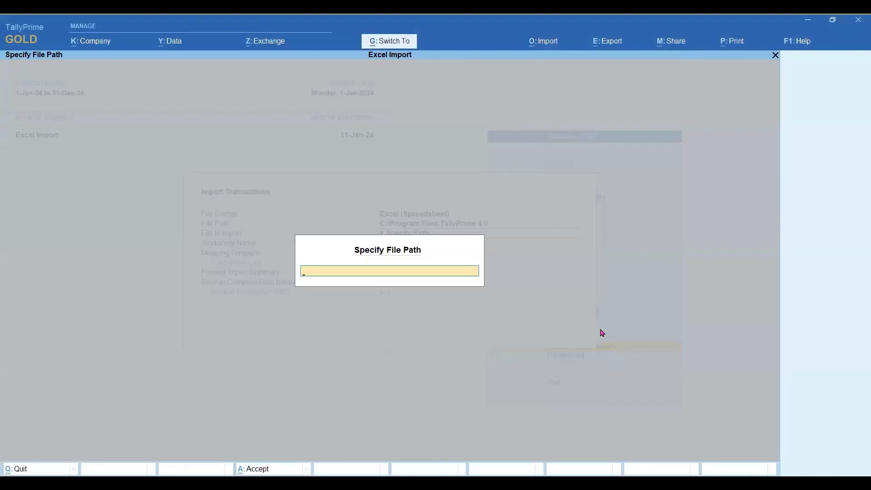
{"action": "type", "text": "C:\\Users\\shaik.salman\\OneDrive - Tally Solutions Pvt. Ltd\\Office Docs\\2022-23\\Webinars\\TallyPrime 4.0\\Liberia & Rwanda"}
{"action": "key", "text": "Return"}
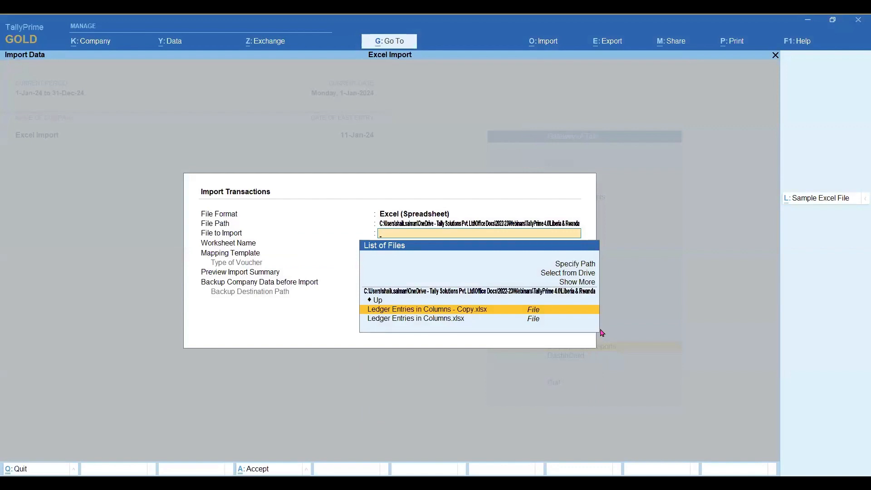
{"action": "key", "text": "Return"}
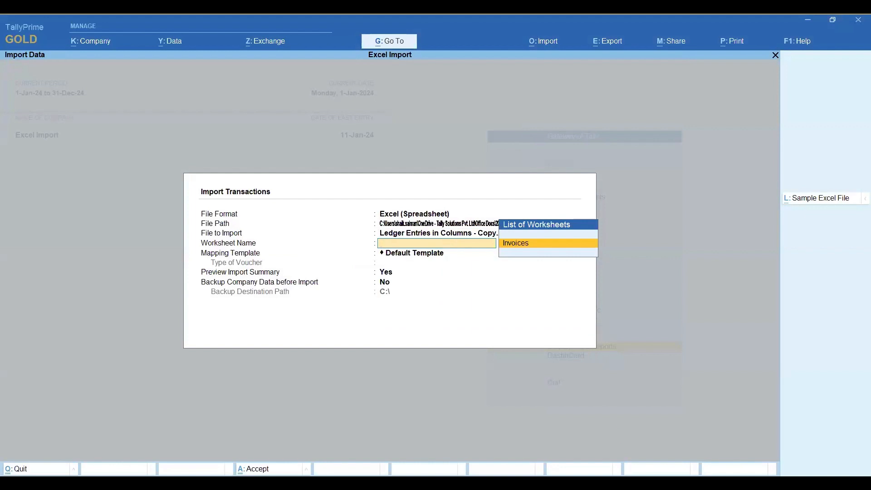
{"action": "key", "text": "Return"}
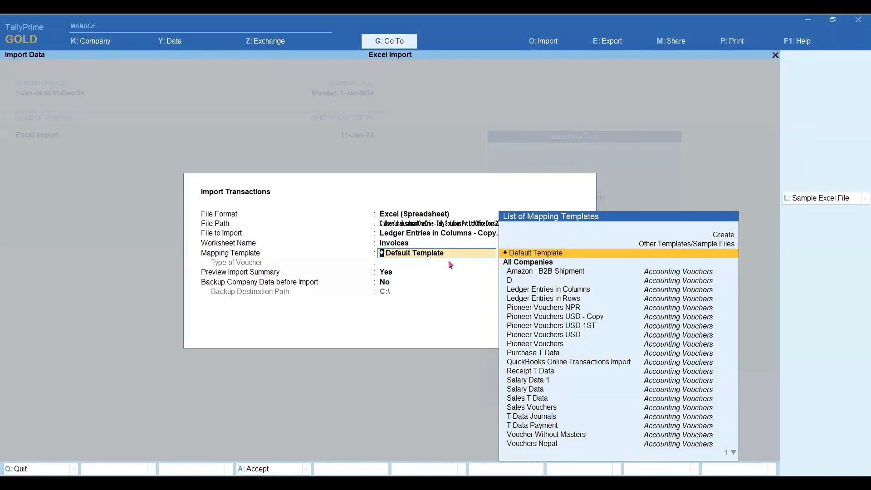
Create a mapping template named Sales Transactions for all companies, with Accounting Vouchers as the voucher type.
{"action": "key", "text": "Up"}
{"action": "key", "text": "Up"}
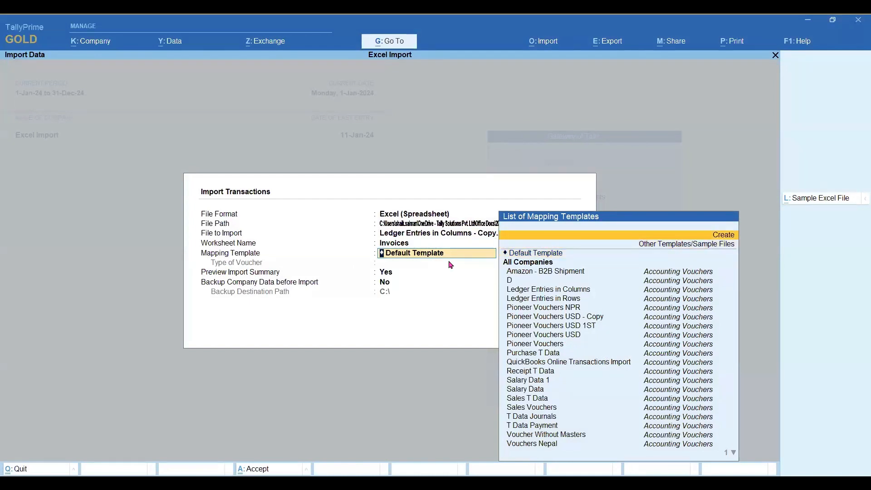
{"action": "key", "text": "Return"}
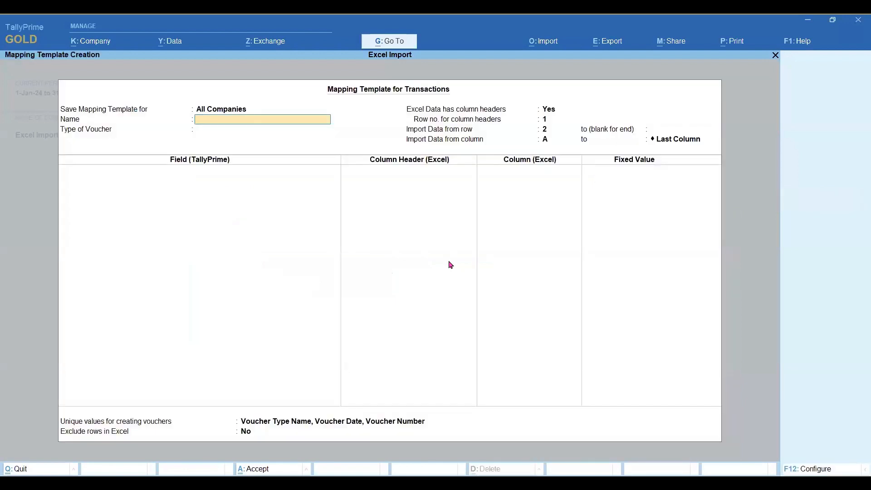
{"action": "type", "text": "Sales Transactions"}
{"action": "key", "text": "Return"}
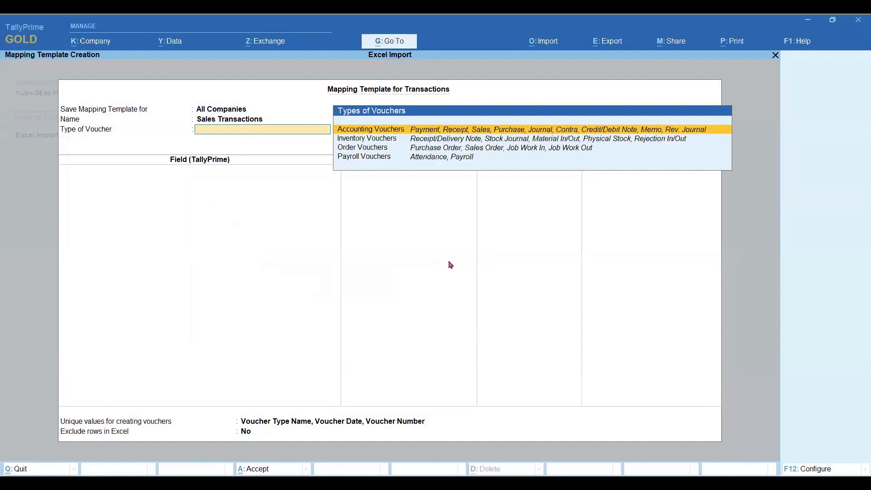
{"action": "key", "text": "Return"}
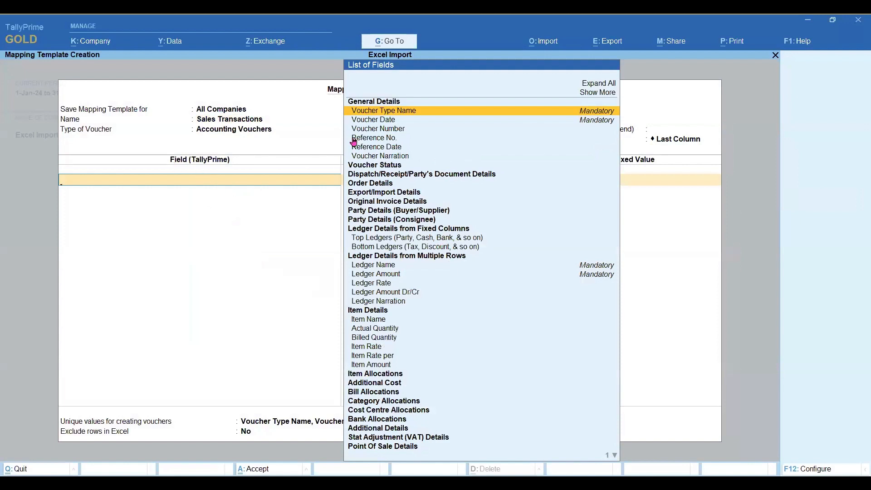
Examine the fields available for mapping, from the general voucher details to the top and bottom ledgers from fixed columns.
{"action": "key", "text": "Down"}
{"action": "key", "text": "Down"}
{"action": "key", "text": "Down"}
{"action": "key", "text": "Down"}
{"action": "key", "text": "Down"}
{"action": "key", "text": "Down"}
{"action": "key", "text": "Down"}
{"action": "key", "text": "Down"}
{"action": "key", "text": "Down"}
{"action": "key", "text": "Down"}
{"action": "key", "text": "Down"}
{"action": "key", "text": "Down"}
{"action": "key", "text": "Down"}
{"action": "key", "text": "Down"}
{"action": "key", "text": "Down"}
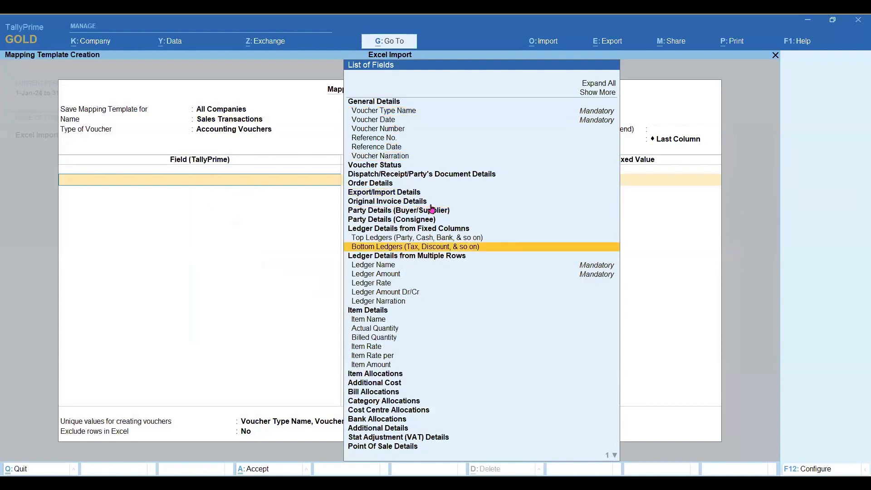
{"action": "key", "text": "Up"}
{"action": "key", "text": "Up"}
{"action": "key", "text": "Up"}
{"action": "key", "text": "Up"}
{"action": "key", "text": "Up"}
{"action": "key", "text": "Up"}
{"action": "key", "text": "Up"}
{"action": "key", "text": "Up"}
{"action": "key", "text": "Up"}
{"action": "key", "text": "Up"}
{"action": "key", "text": "Up"}
{"action": "key", "text": "Up"}
{"action": "key", "text": "Up"}
{"action": "key", "text": "Up"}
{"action": "key", "text": "Up"}
{"action": "key", "text": "Up"}
{"action": "key", "text": "Up"}
{"action": "key", "text": "Up"}
{"action": "key", "text": "Down"}
{"action": "key", "text": "Down"}
{"action": "key", "text": "Down"}
{"action": "key", "text": "Down"}
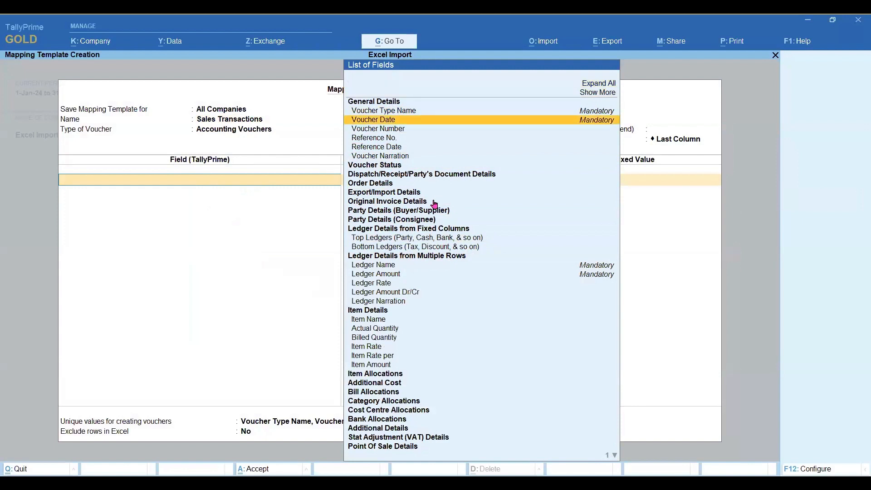
{"action": "key", "text": "Down"}
{"action": "key", "text": "Down"}
{"action": "key", "text": "Down"}
{"action": "key", "text": "Down"}
{"action": "key", "text": "Up"}
{"action": "key", "text": "Up"}
{"action": "key", "text": "Up"}
{"action": "key", "text": "Up"}
{"action": "key", "text": "Up"}
{"action": "key", "text": "Up"}
{"action": "key", "text": "Down"}
{"action": "key", "text": "Down"}
{"action": "key", "text": "Down"}
{"action": "key", "text": "Down"}
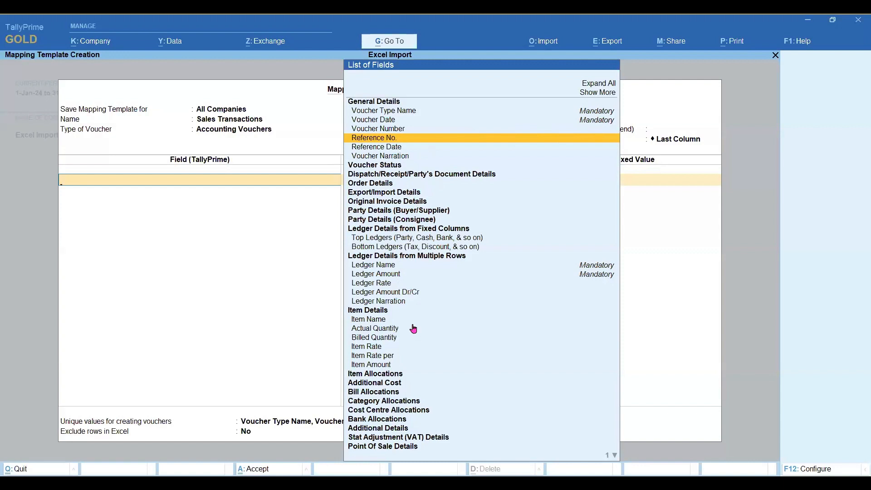
Map the Voucher Type Name field to the Voucher Type column header, checking that column in the Excel workbook.
{"action": "key", "text": "Up"}
{"action": "key", "text": "Up"}
{"action": "key", "text": "Up"}
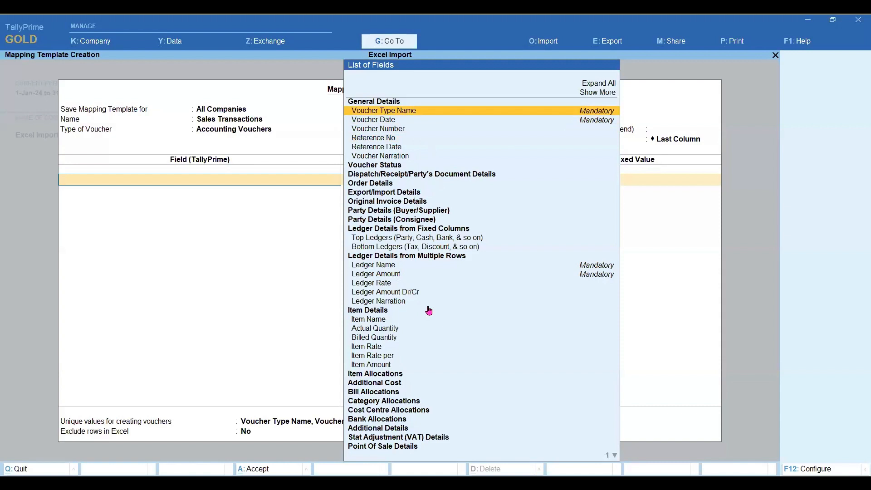
{"action": "key", "text": "Return"}
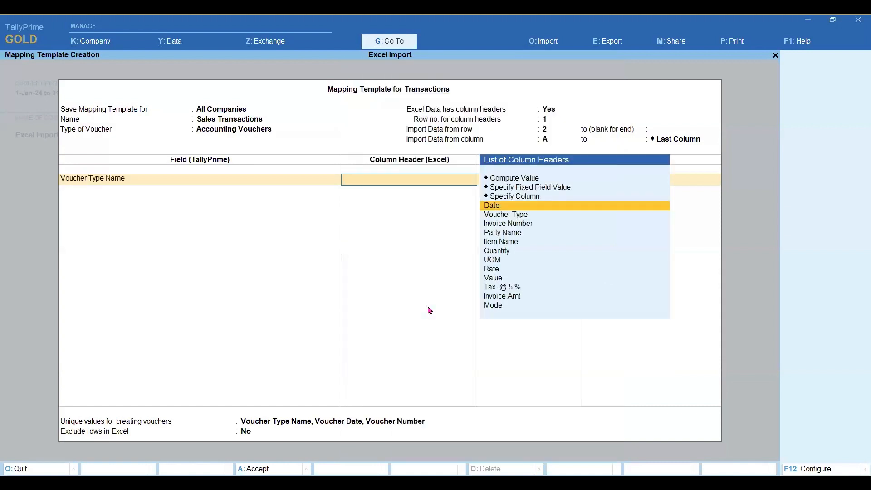
{"action": "key", "text": "Down"}
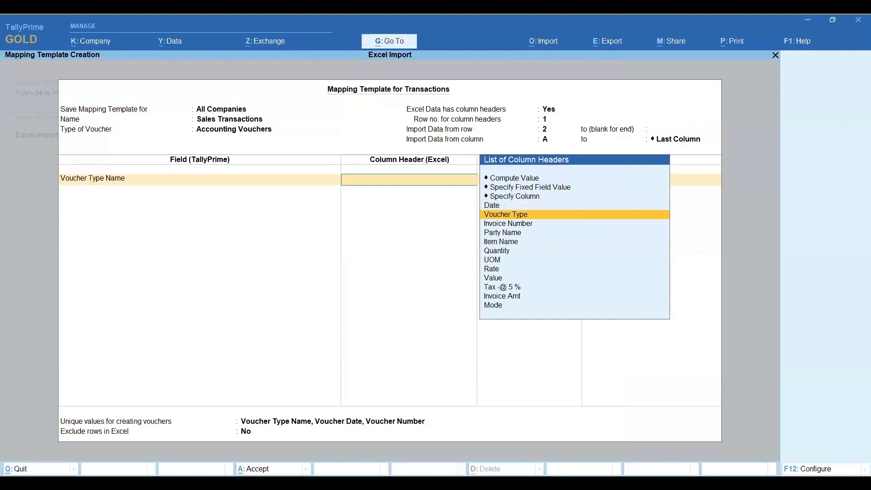
{"action": "key", "text": "alt+Tab"}
{"action": "left_click_drag", "start_coordinate": [110, 156], "coordinate": [108, 320]}
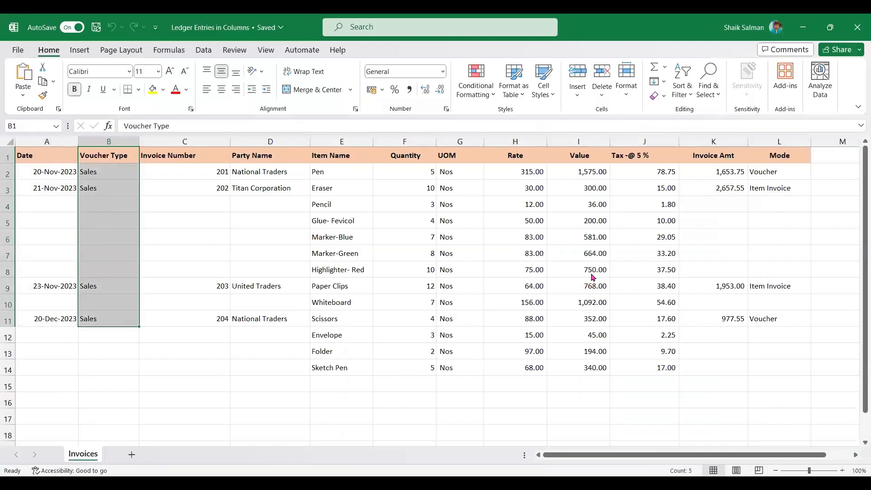
{"action": "key", "text": "alt+Tab"}
{"action": "key", "text": "Return"}
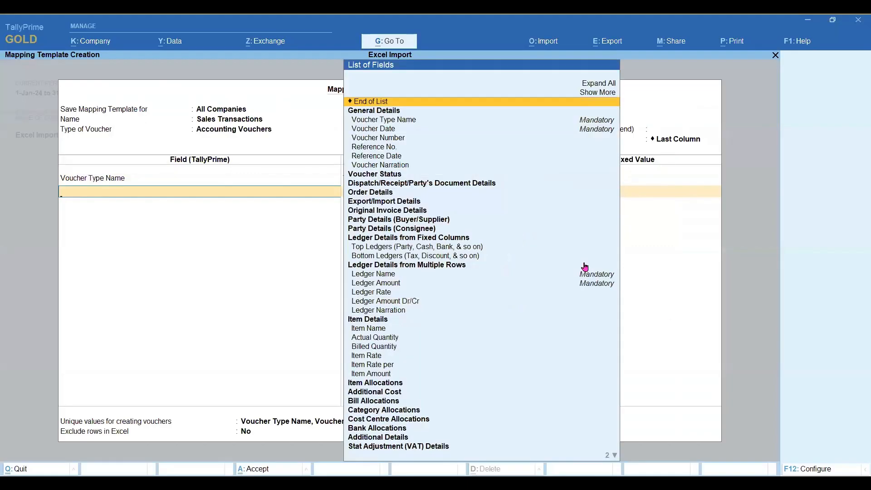
Add the Voucher Date field and map it to the Date column header.
{"action": "key", "text": "Down"}
{"action": "key", "text": "Down"}
{"action": "key", "text": "Return"}
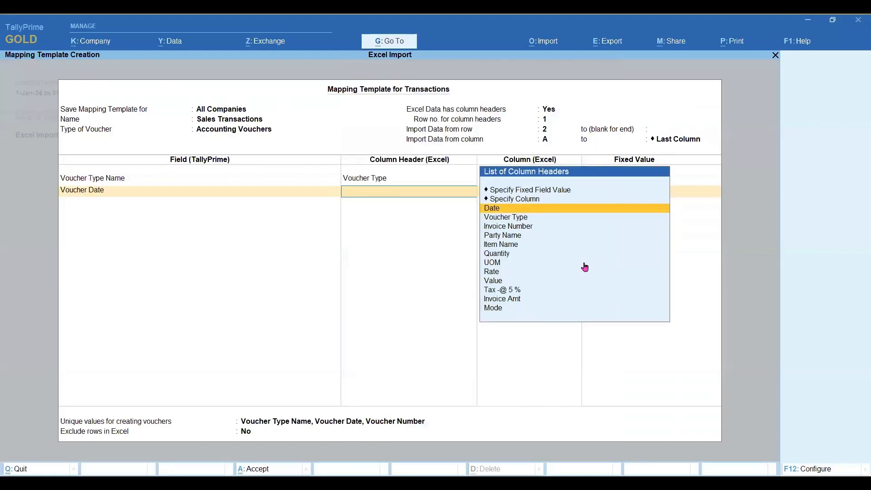
{"action": "left_click", "coordinate": [495, 212]}
{"action": "key", "text": "BackSpace"}
Compare the header row A1:L1 in the Excel workbook with the template's column header setting and the two mapped fields.
{"action": "key", "text": "alt+Tab"}
{"action": "left_click_drag", "start_coordinate": [51, 152], "coordinate": [799, 159]}
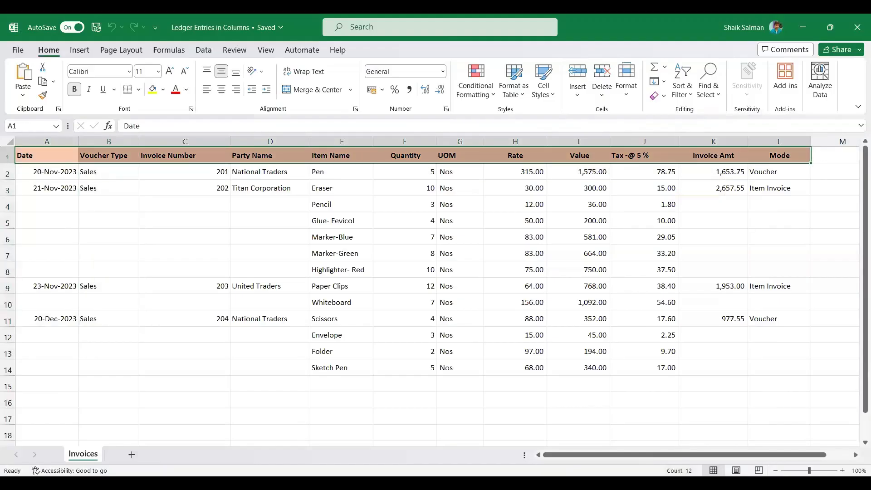
{"action": "key", "text": "alt+Tab"}
{"action": "key", "text": "alt+Tab"}
{"action": "key", "text": "alt+Tab"}
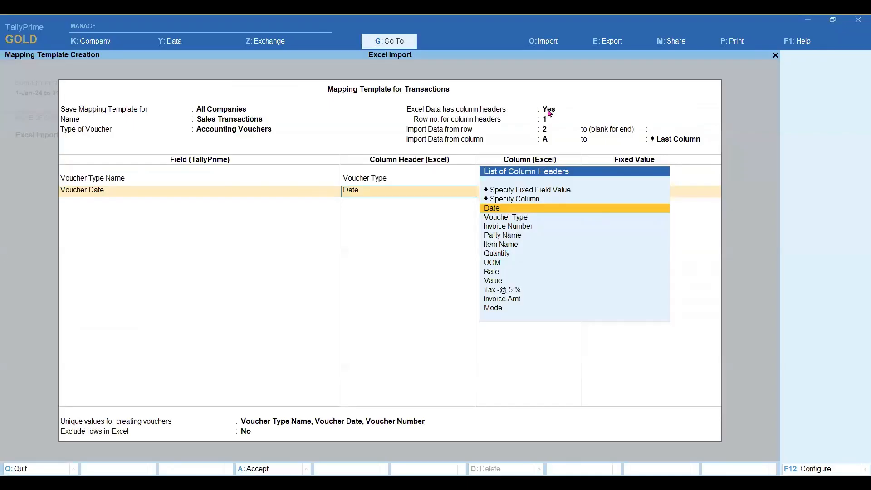
{"action": "left_click", "coordinate": [544, 110]}
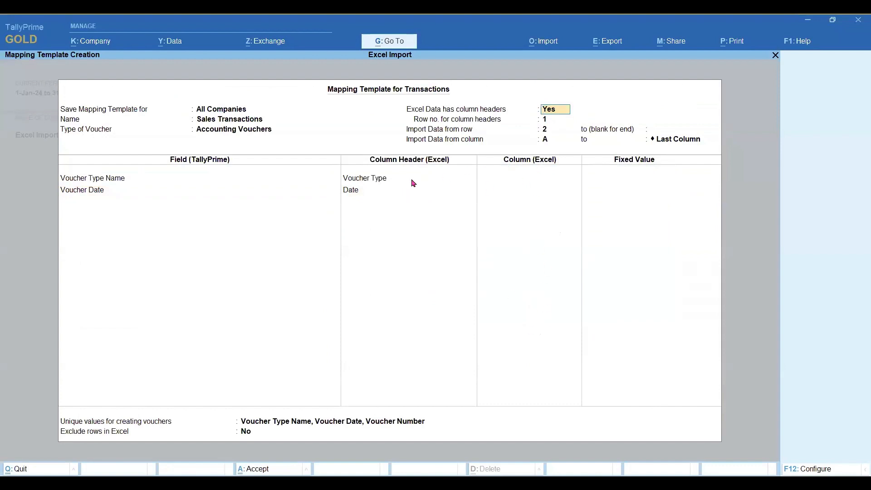
{"action": "left_click", "coordinate": [369, 182]}
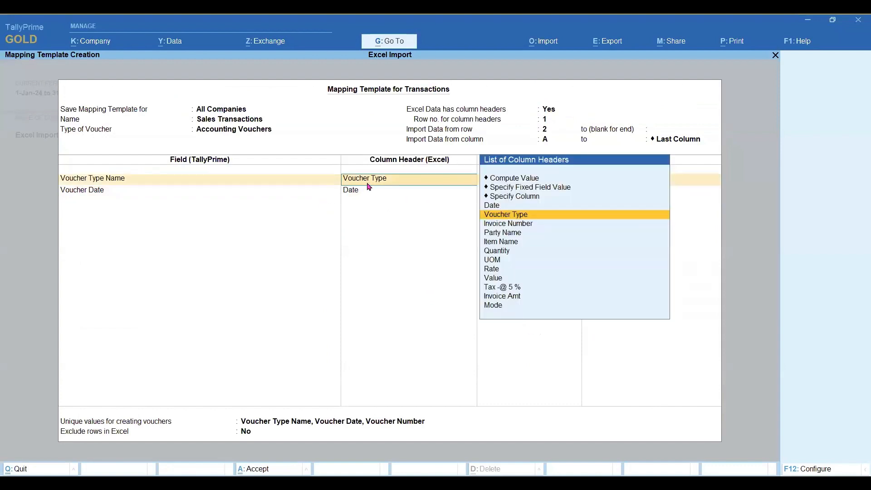
{"action": "key", "text": "Return"}
{"action": "key", "text": "Return"}
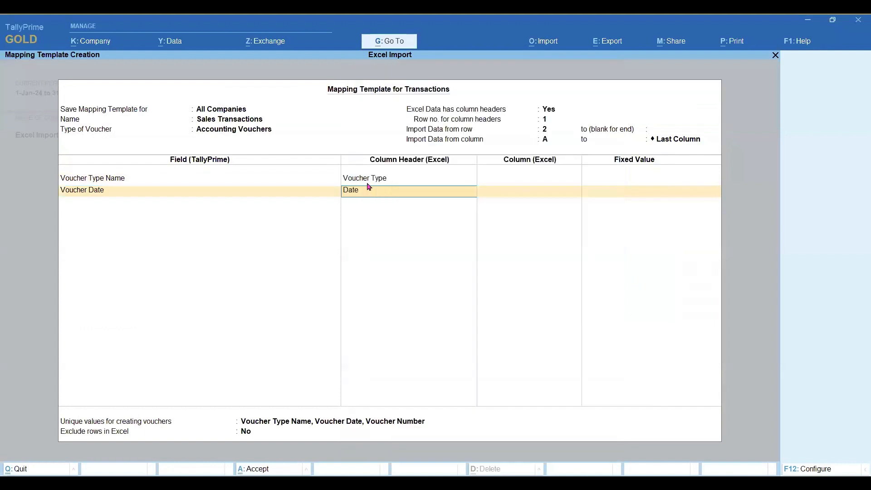
{"action": "key", "text": "Return"}
Add the Voucher Number field and map it to the Invoice Number column header.
{"action": "key", "text": "Down"}
{"action": "key", "text": "Down"}
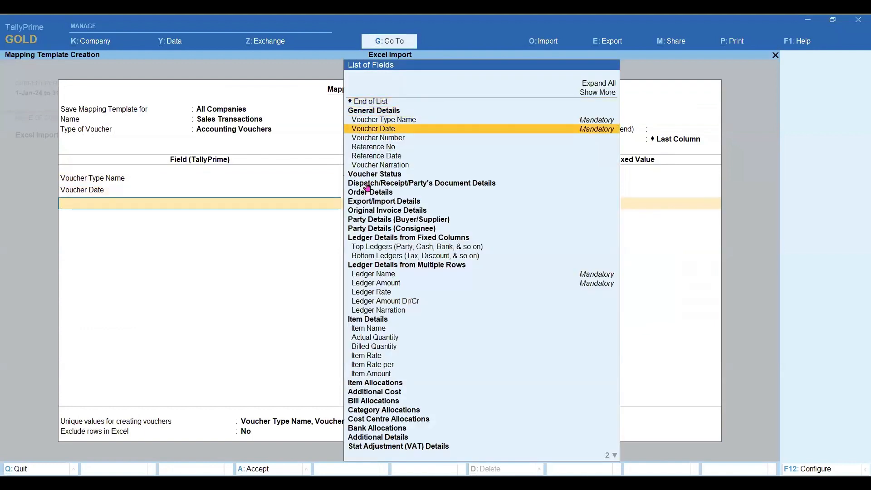
{"action": "key", "text": "Down"}
{"action": "key", "text": "Return"}
{"action": "key", "text": "Down"}
{"action": "key", "text": "Down"}
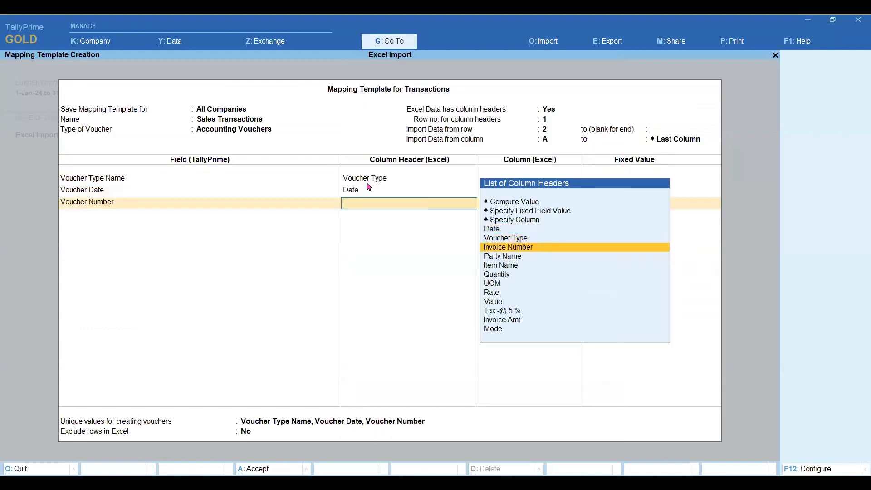
{"action": "key", "text": "Return"}
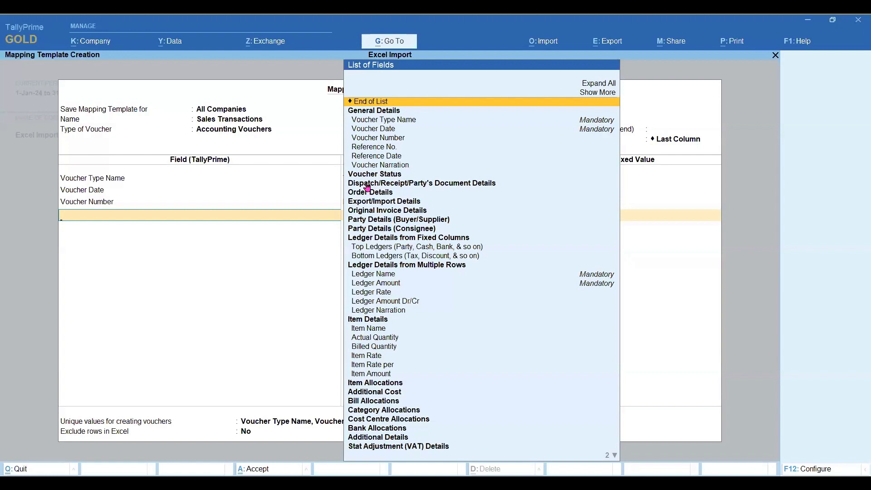
Add Top Ledgers (Party, Cash, Bank, & so on) and map its Ledger Name to the Party Name column header.
{"action": "type", "text": "Top"}
{"action": "key", "text": "Return"}
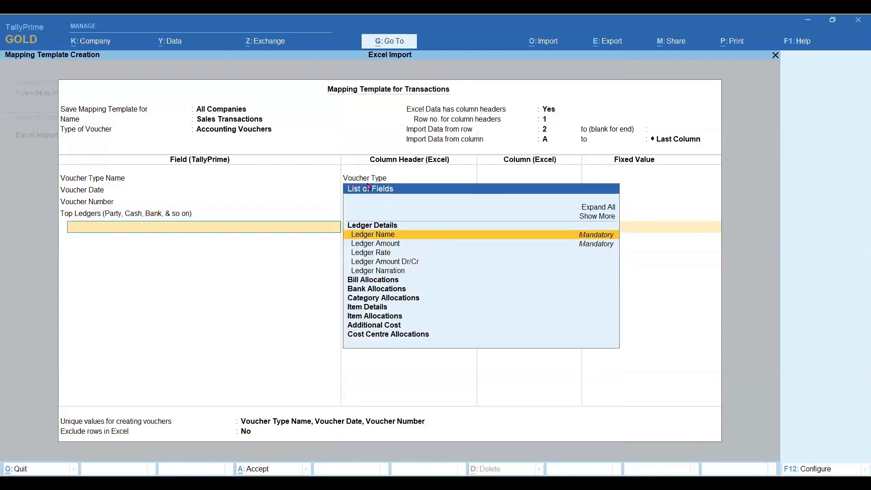
{"action": "key", "text": "Return"}
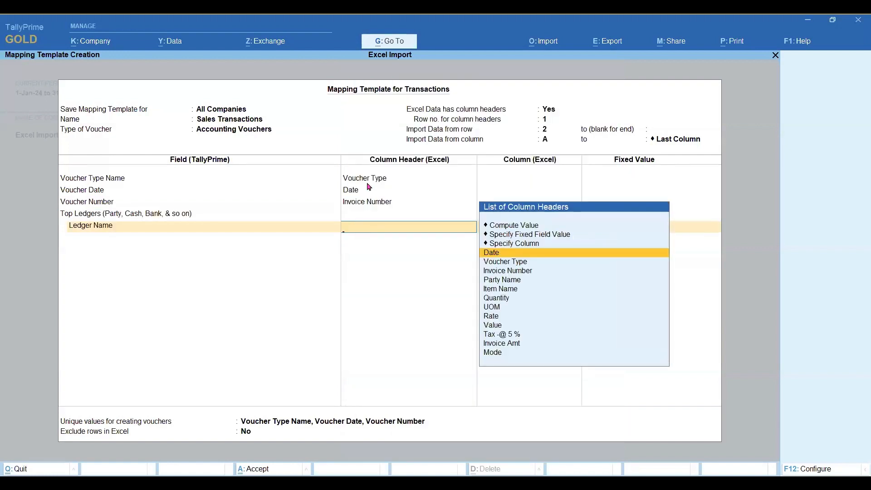
{"action": "key", "text": "Down"}
{"action": "key", "text": "Down"}
{"action": "key", "text": "Down"}
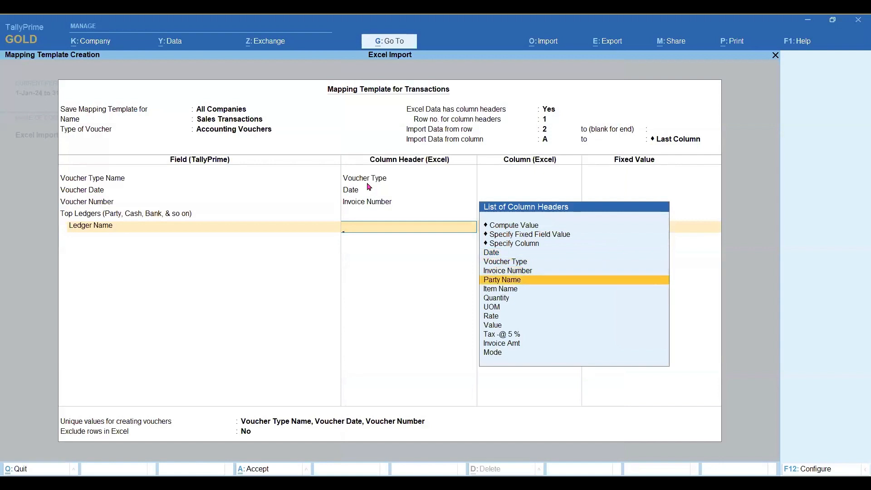
{"action": "key", "text": "Return"}
Add Ledger Amount under Top Ledgers, map it to Invoice/Voucher Nett Amount, and end the Top Ledgers field list.
{"action": "key", "text": "Down"}
{"action": "key", "text": "Down"}
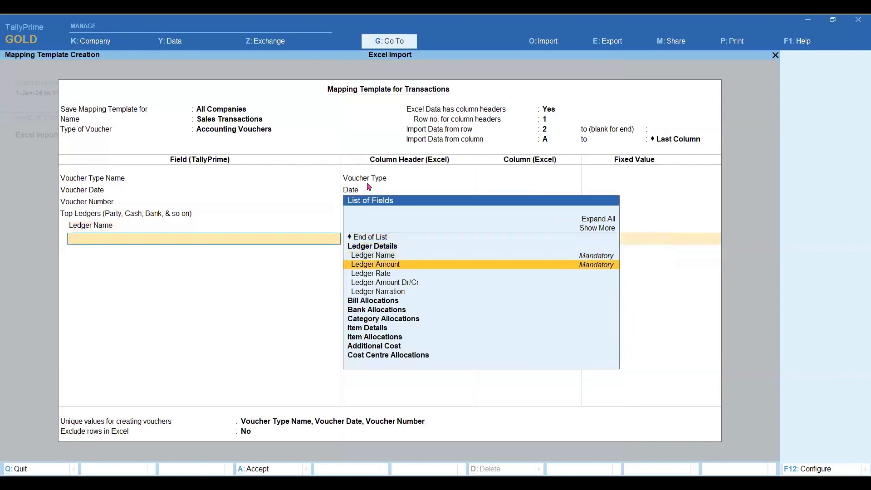
{"action": "key", "text": "Return"}
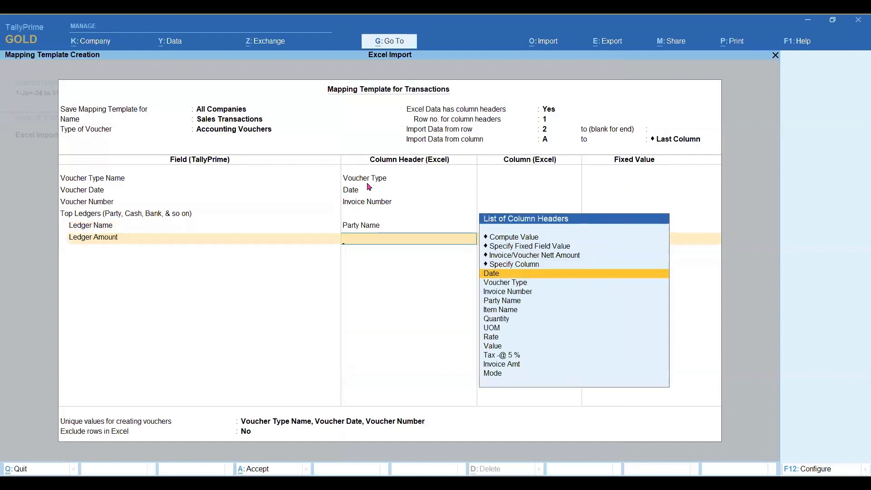
{"action": "key", "text": "Up"}
{"action": "key", "text": "Up"}
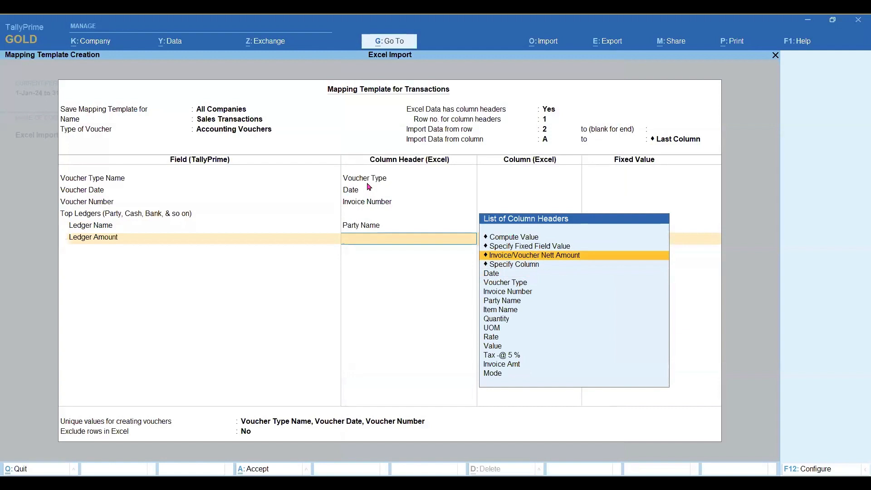
{"action": "key", "text": "Return"}
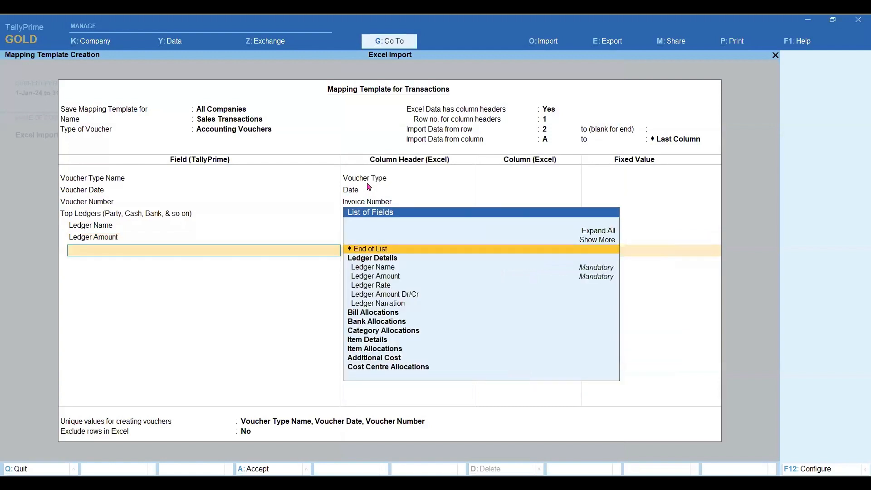
{"action": "key", "text": "Return"}
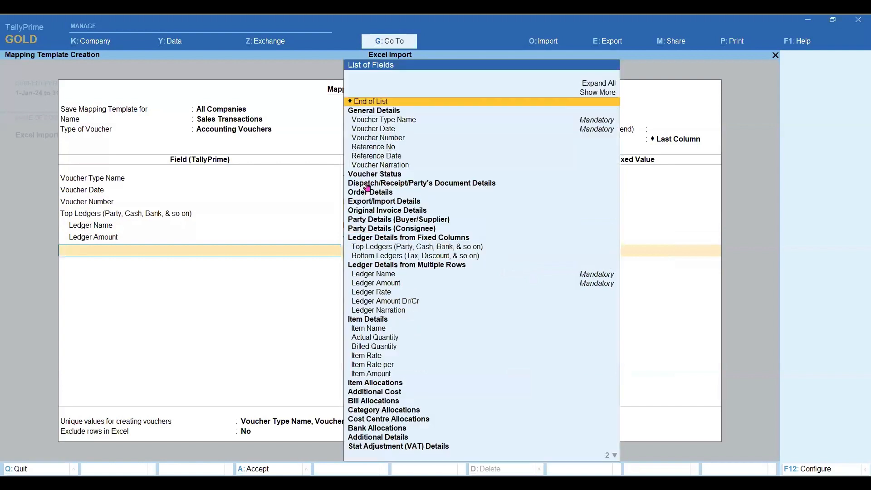
Add Bottom Ledgers (Tax, Discount, & so on) with its Ledger Name field.
{"action": "type", "text": "Bo"}
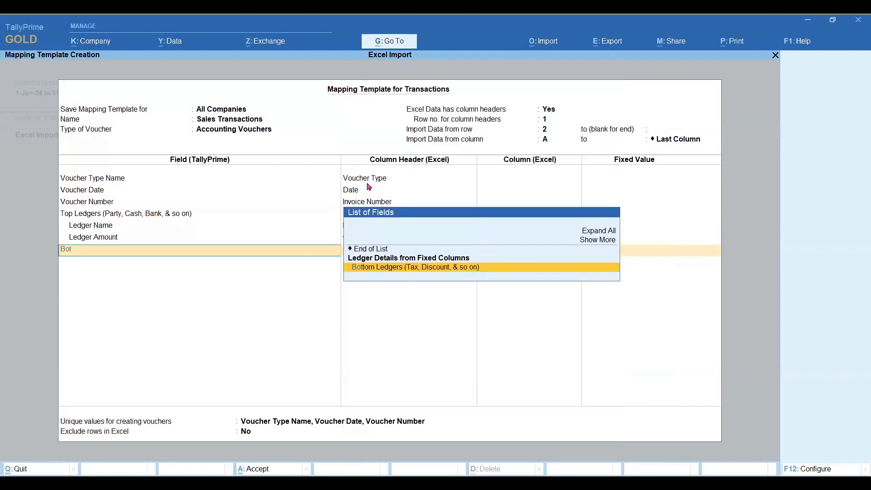
{"action": "type", "text": "t"}
{"action": "key", "text": "Return"}
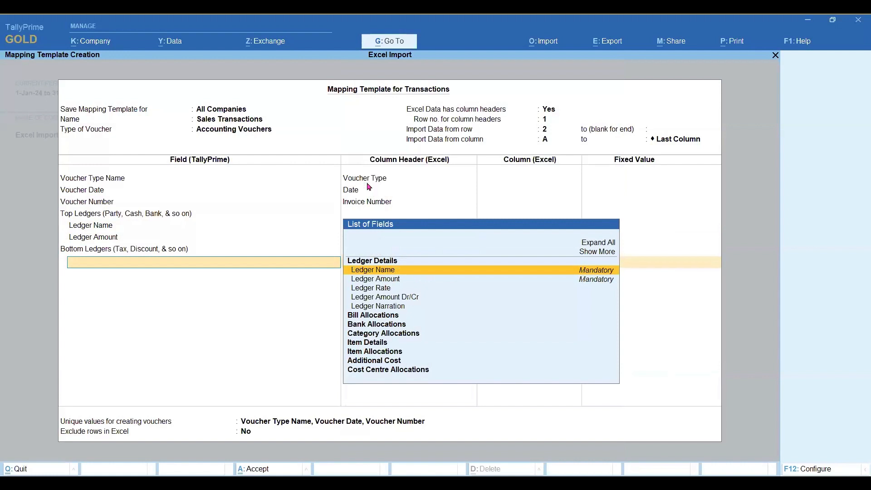
{"action": "key", "text": "Return"}
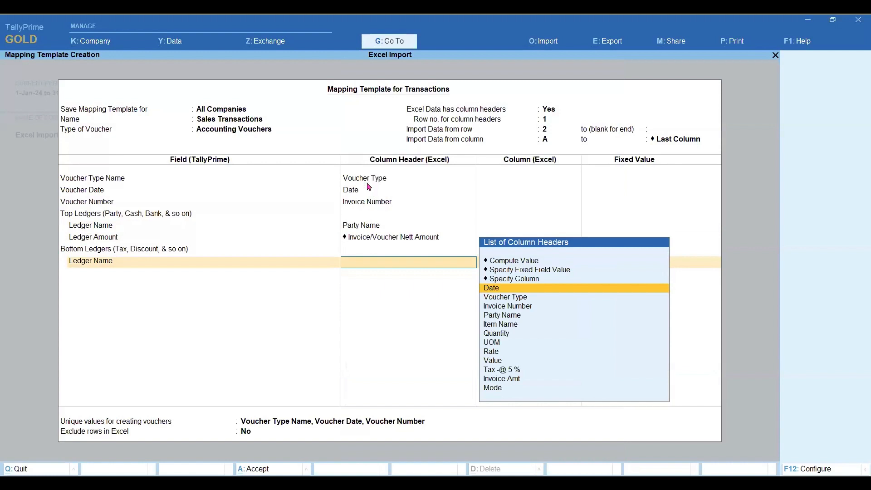
{"action": "key", "text": "Up"}
{"action": "key", "text": "Up"}
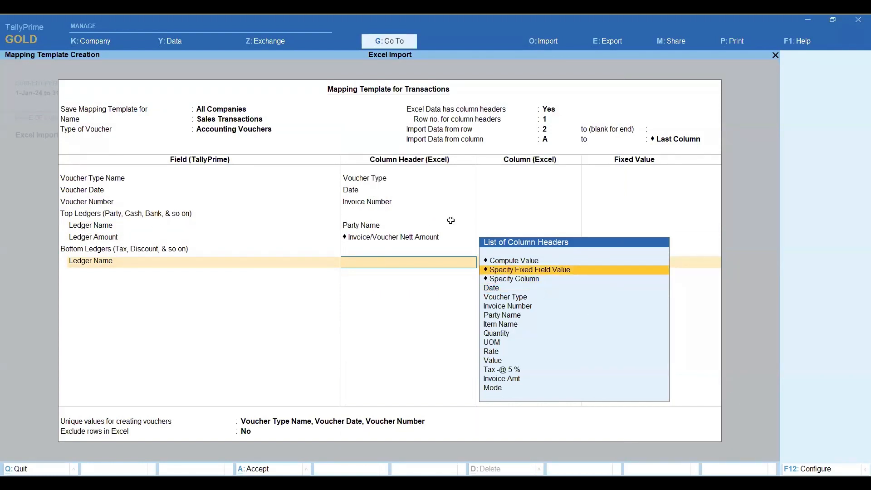
Switch to the Excel workbook and examine the entries in the Party Name column against the template's ledger mapping.
{"action": "key", "text": "alt+Tab"}
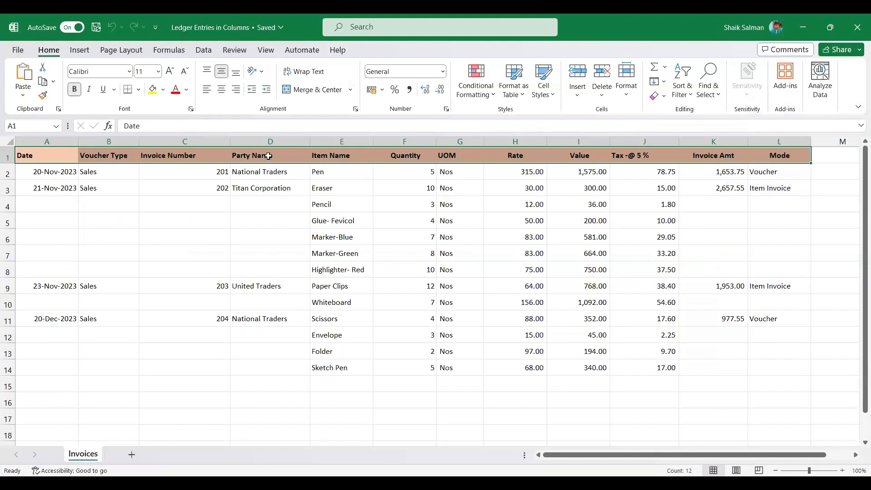
{"action": "left_click_drag", "start_coordinate": [268, 156], "coordinate": [258, 389]}
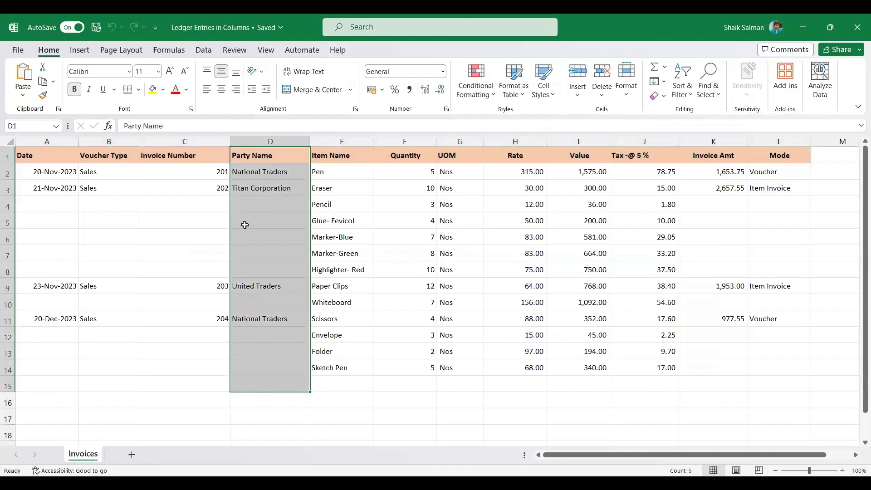
{"action": "left_click_drag", "start_coordinate": [264, 173], "coordinate": [258, 334]}
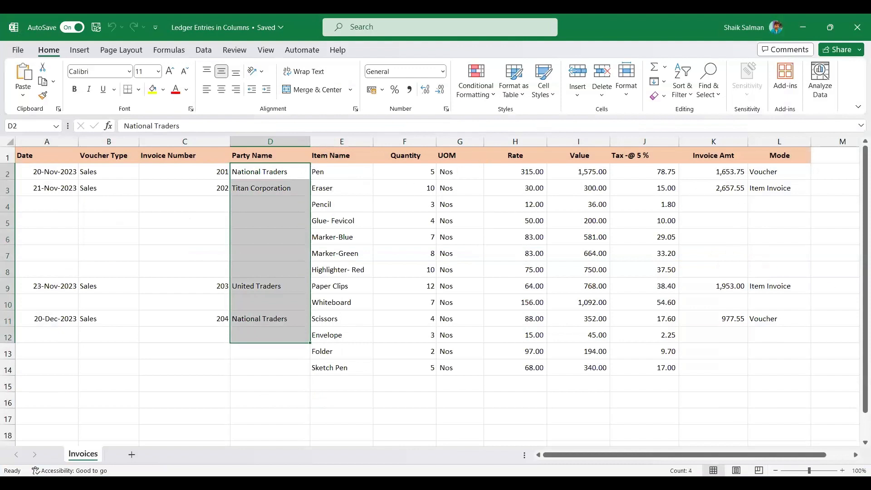
{"action": "key", "text": "alt+Tab"}
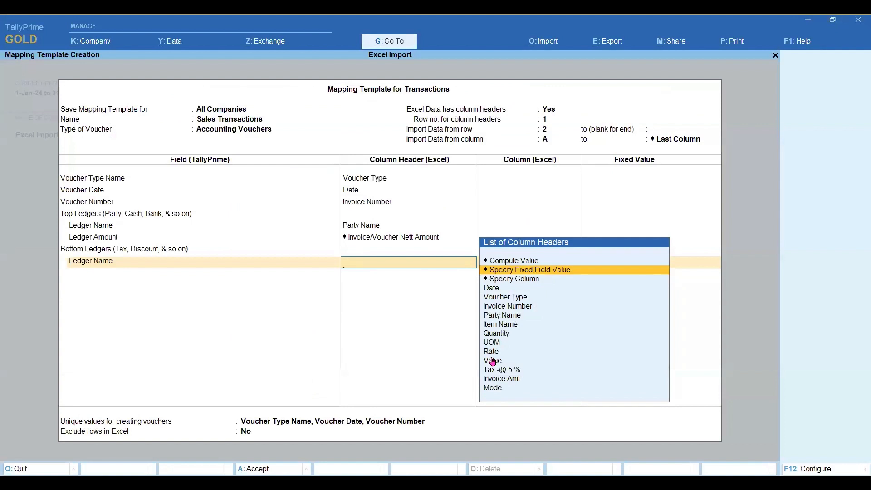
Map the Bottom Ledgers' Ledger Name to a fixed field value, using the Sales ledger.
{"action": "key", "text": "Down"}
{"action": "key", "text": "Up"}
{"action": "key", "text": "Return"}
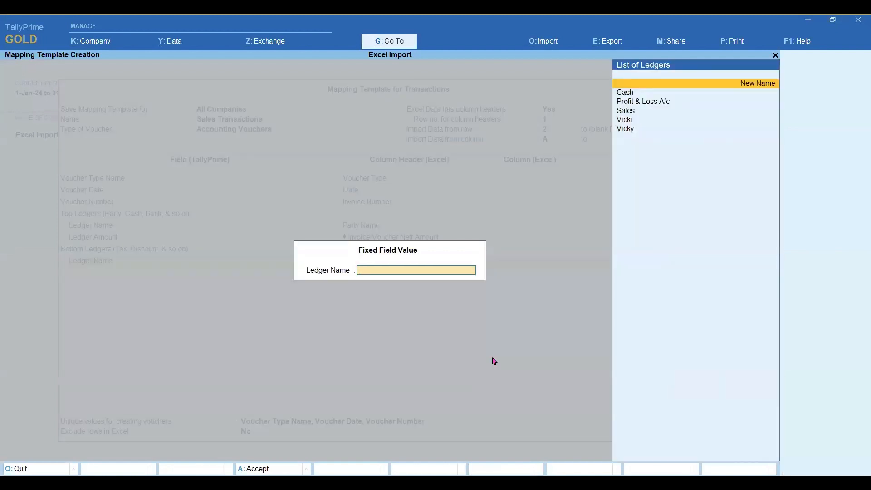
{"action": "key", "text": "Down"}
{"action": "key", "text": "Down"}
{"action": "key", "text": "Down"}
{"action": "key", "text": "Return"}
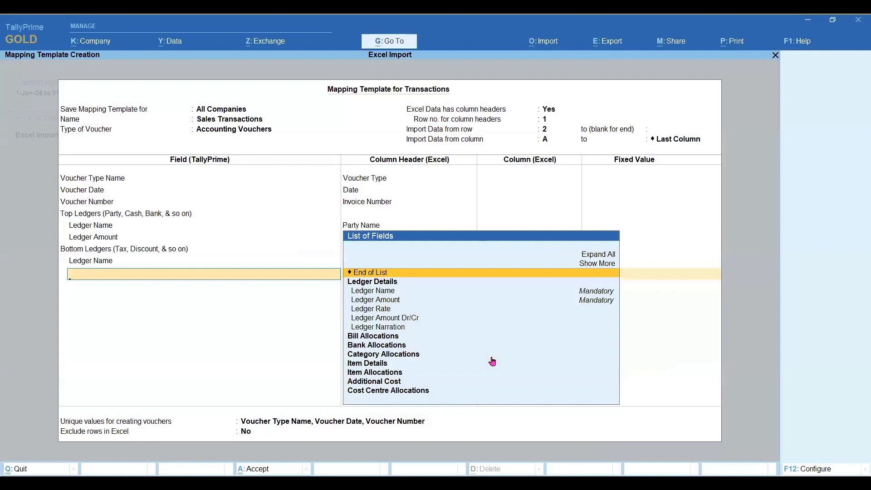
Add Ledger Amount under Bottom Ledgers, check the Value column in the Excel workbook, and map the field to the Value column header.
{"action": "key", "text": "Down"}
{"action": "key", "text": "Down"}
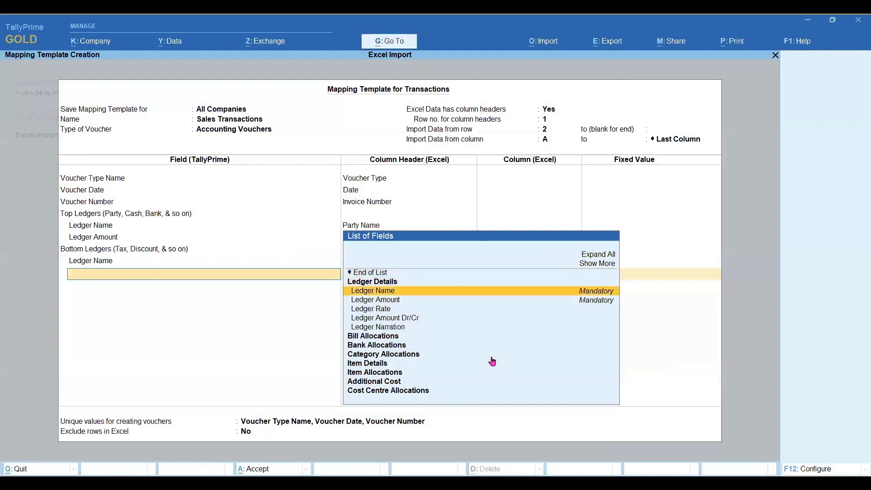
{"action": "key", "text": "Down"}
{"action": "key", "text": "Return"}
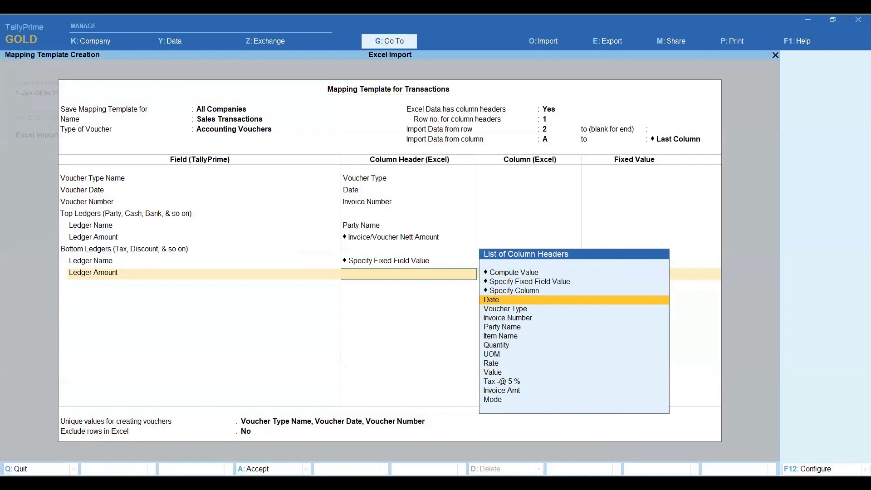
{"action": "key", "text": "alt+Tab"}
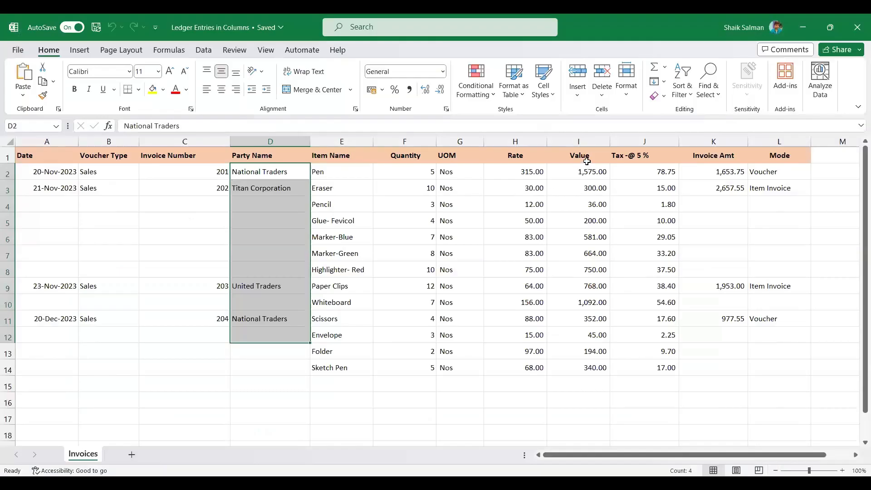
{"action": "left_click", "coordinate": [576, 139]}
{"action": "left_click_drag", "start_coordinate": [585, 172], "coordinate": [598, 368]}
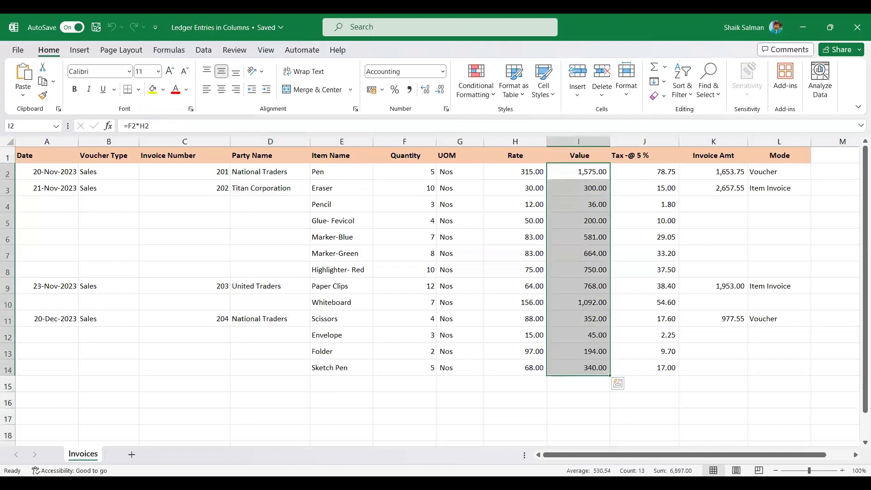
{"action": "key", "text": "alt+Tab"}
{"action": "type", "text": "Val"}
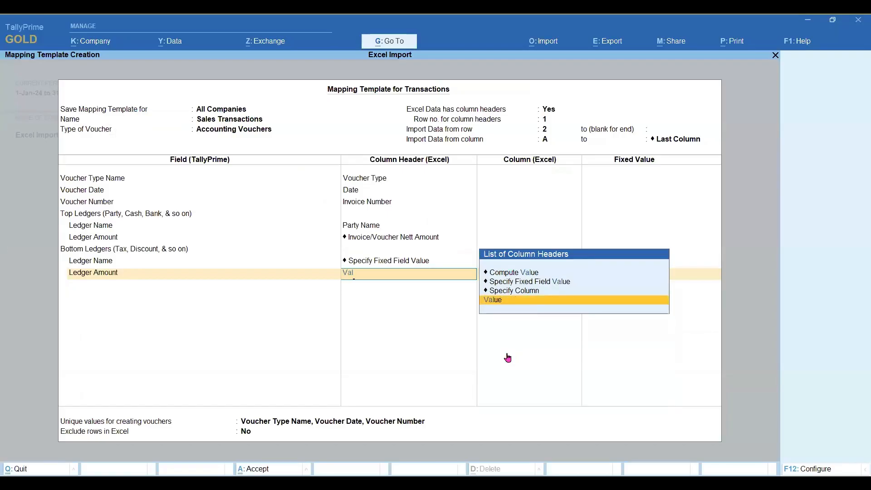
{"action": "key", "text": "Return"}
Add Ledger Amount Dr/Cr under Bottom Ledgers and give it the fixed field value Cr.
{"action": "type", "text": "Ledg"}
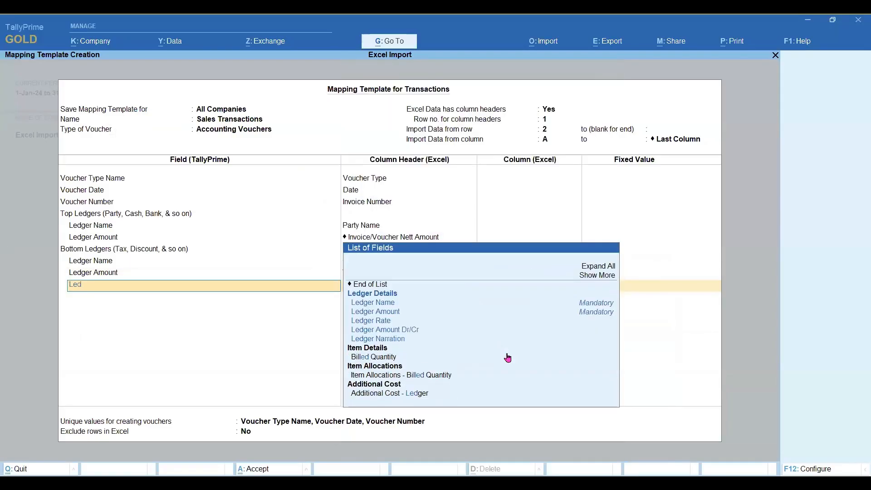
{"action": "key", "text": "Down"}
{"action": "key", "text": "Down"}
{"action": "key", "text": "Down"}
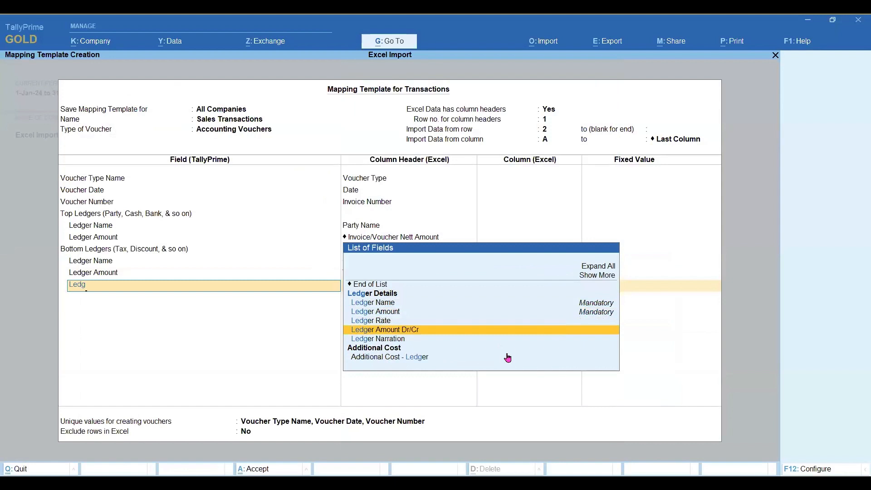
{"action": "key", "text": "Return"}
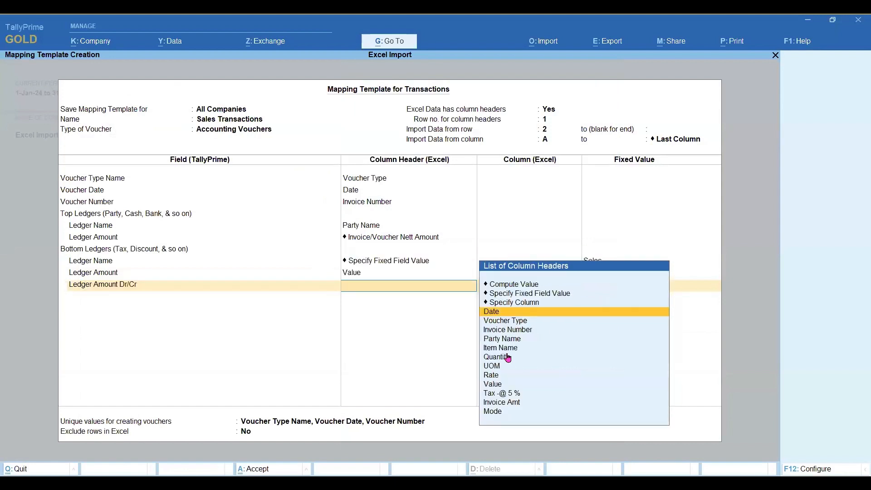
{"action": "key", "text": "Up"}
{"action": "key", "text": "Up"}
{"action": "key", "text": "Return"}
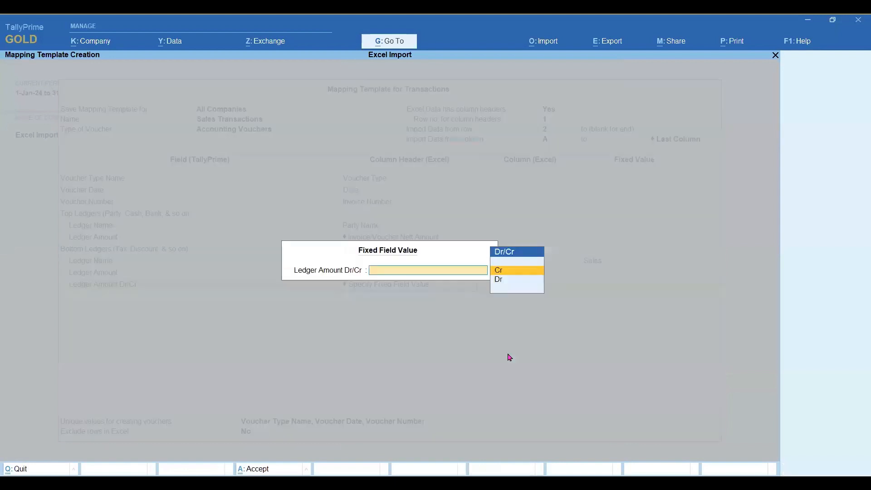
{"action": "key", "text": "Return"}
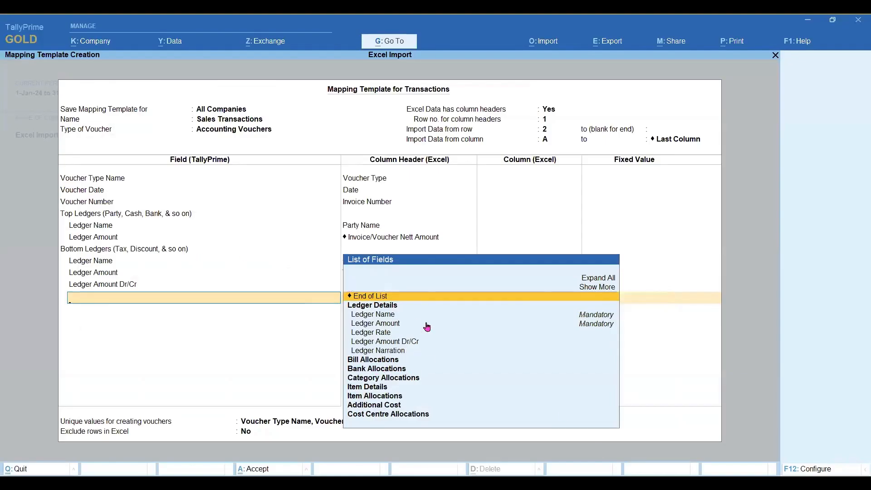
Expand the Item Details group among the fields available for Bottom Ledgers.
{"action": "key", "text": "Down"}
{"action": "key", "text": "Down"}
{"action": "key", "text": "Down"}
{"action": "key", "text": "Down"}
{"action": "key", "text": "Down"}
{"action": "key", "text": "Down"}
{"action": "key", "text": "Down"}
{"action": "key", "text": "Down"}
{"action": "key", "text": "Down"}
{"action": "key", "text": "Down"}
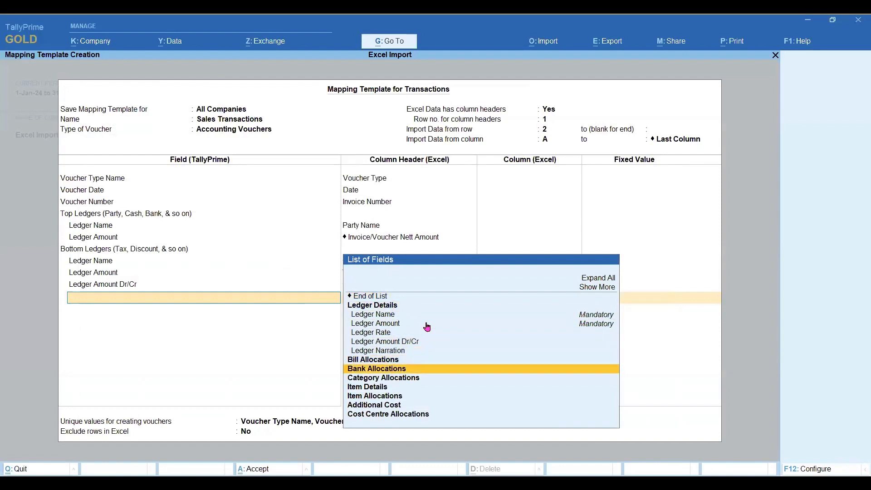
{"action": "key", "text": "Return"}
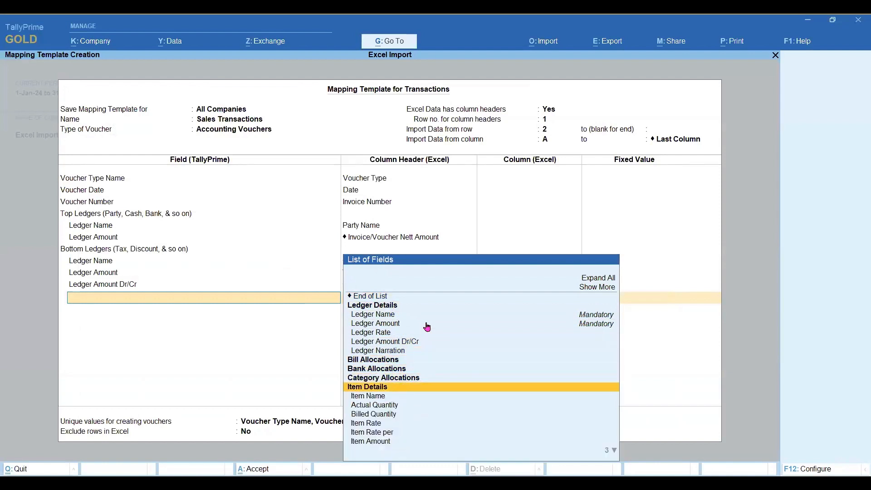
Add the Item Name field under Bottom Ledgers and map it to the Item Name column header.
{"action": "key", "text": "Down"}
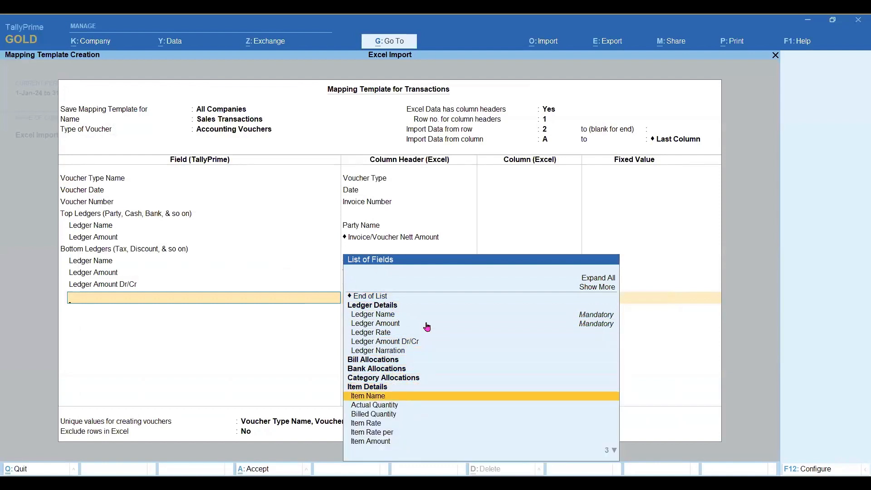
{"action": "key", "text": "Return"}
{"action": "key", "text": "Down"}
{"action": "key", "text": "Down"}
{"action": "key", "text": "Down"}
{"action": "key", "text": "Down"}
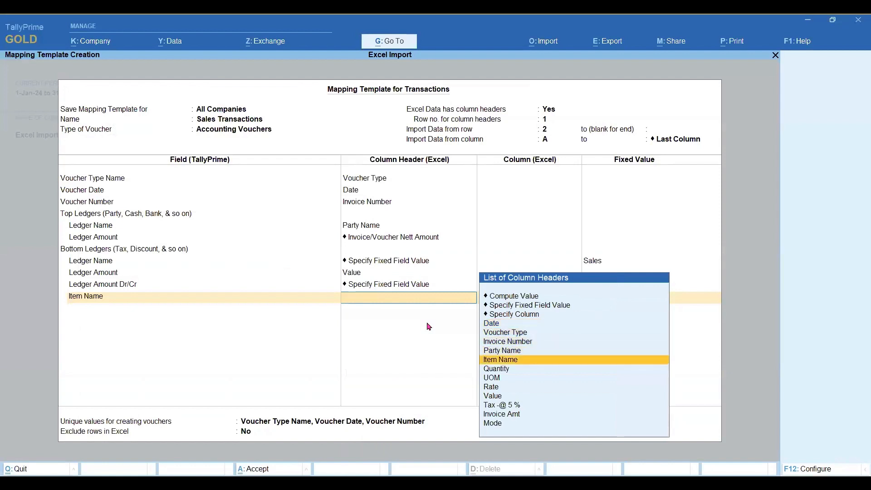
{"action": "key", "text": "Return"}
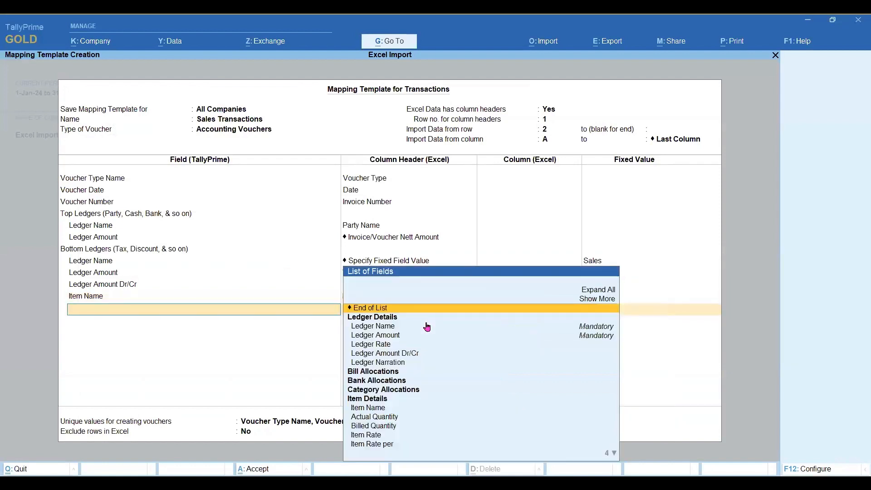
Add the Billed Quantity field under Bottom Ledgers and map it to the Quantity column header.
{"action": "type", "text": "Bi"}
{"action": "key", "text": "Down"}
{"action": "key", "text": "Down"}
{"action": "key", "text": "Down"}
{"action": "key", "text": "Down"}
{"action": "key", "text": "Down"}
{"action": "key", "text": "Down"}
{"action": "key", "text": "Down"}
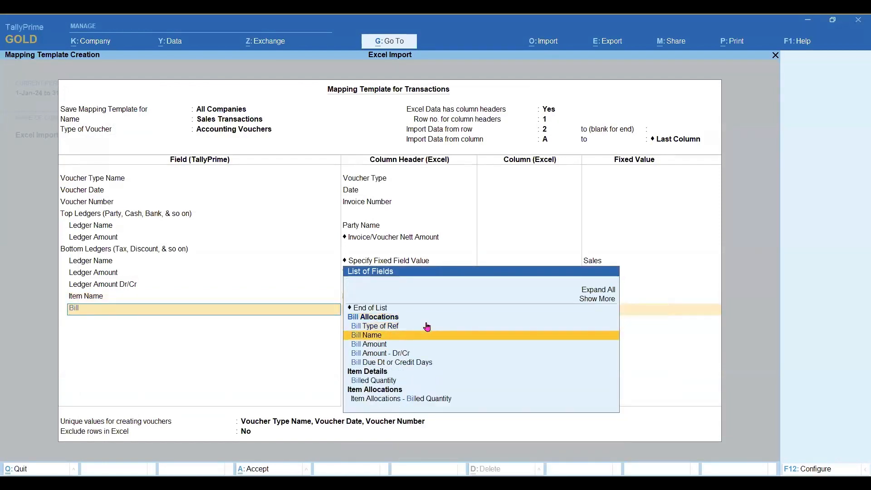
{"action": "key", "text": "Return"}
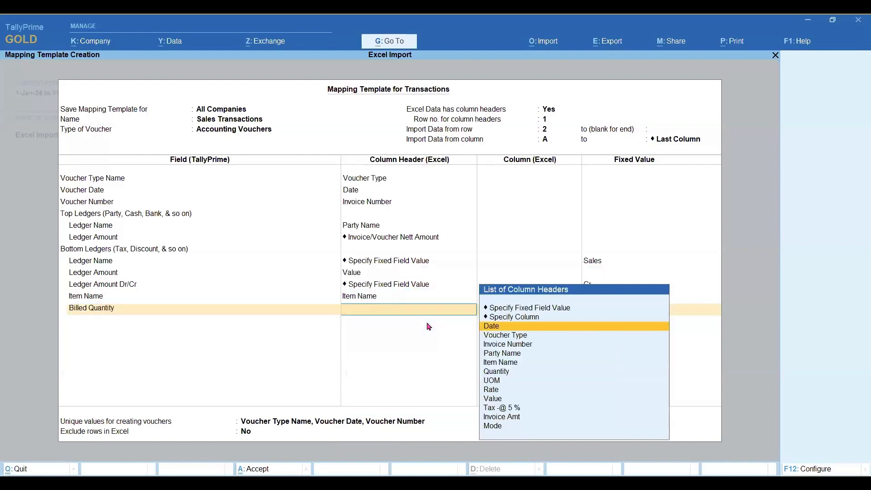
{"action": "key", "text": "Down"}
{"action": "key", "text": "Down"}
{"action": "key", "text": "Down"}
{"action": "key", "text": "Down"}
{"action": "key", "text": "Down"}
{"action": "key", "text": "Return"}
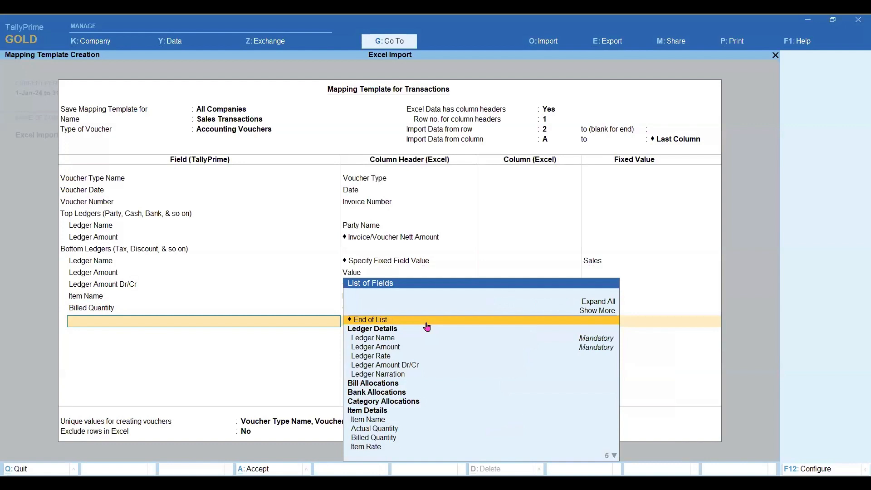
Add the Item Rate field under Bottom Ledgers and map it to the Rate column header.
{"action": "type", "text": "Rat"}
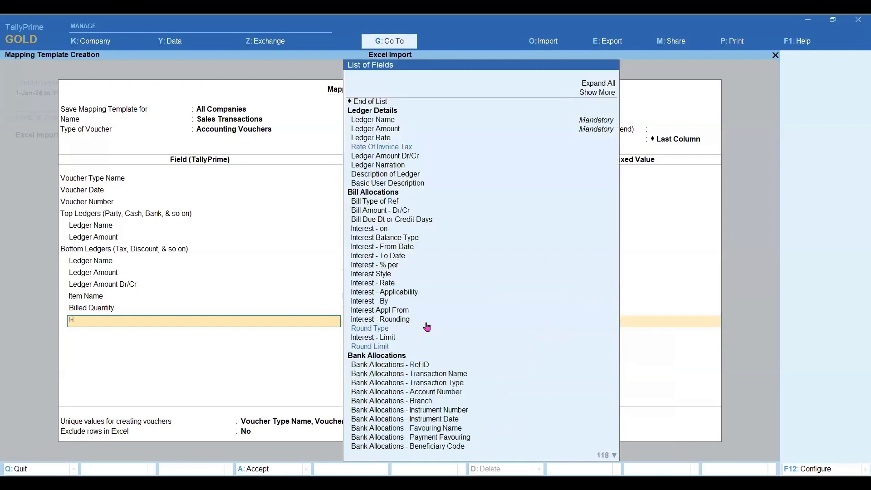
{"action": "key", "text": "Down"}
{"action": "key", "text": "Down"}
{"action": "key", "text": "Down"}
{"action": "key", "text": "Down"}
{"action": "key", "text": "Down"}
{"action": "key", "text": "Down"}
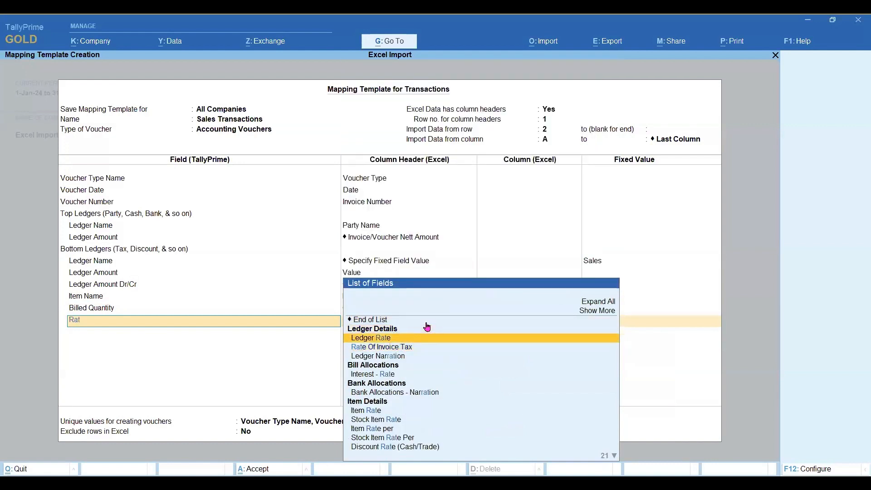
{"action": "key", "text": "Return"}
{"action": "key", "text": "Down"}
{"action": "key", "text": "Down"}
{"action": "key", "text": "Down"}
{"action": "key", "text": "Down"}
{"action": "key", "text": "Down"}
{"action": "key", "text": "Down"}
{"action": "key", "text": "Down"}
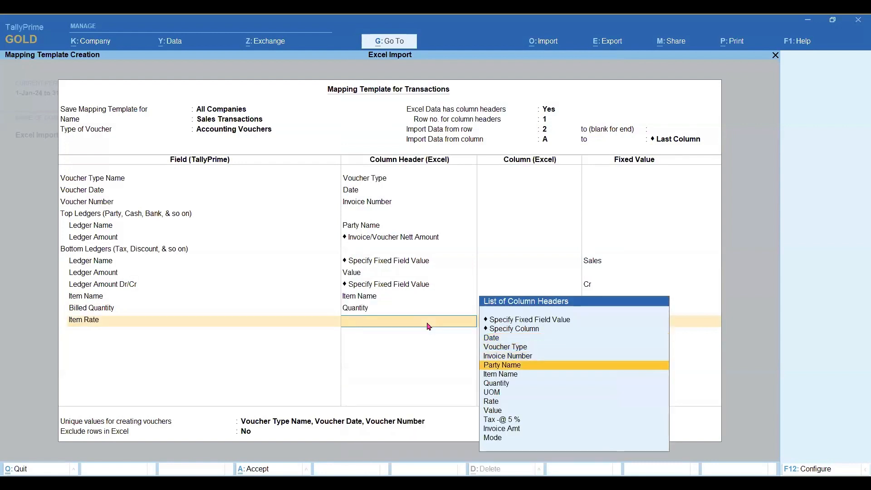
{"action": "key", "text": "Return"}
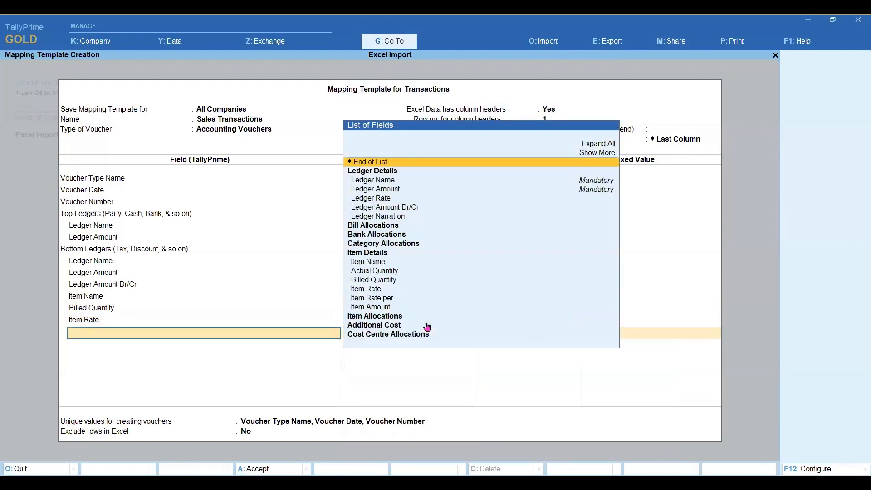
Add the Item Allocations - Rate per field under Bottom Ledgers and map it to the UOM column header.
{"action": "type", "text": "Item"}
{"action": "key", "text": "Down"}
{"action": "key", "text": "Down"}
{"action": "key", "text": "Down"}
{"action": "key", "text": "Down"}
{"action": "key", "text": "Down"}
{"action": "key", "text": "Down"}
{"action": "key", "text": "Down"}
{"action": "key", "text": "Down"}
{"action": "key", "text": "Down"}
{"action": "key", "text": "Down"}
{"action": "key", "text": "Down"}
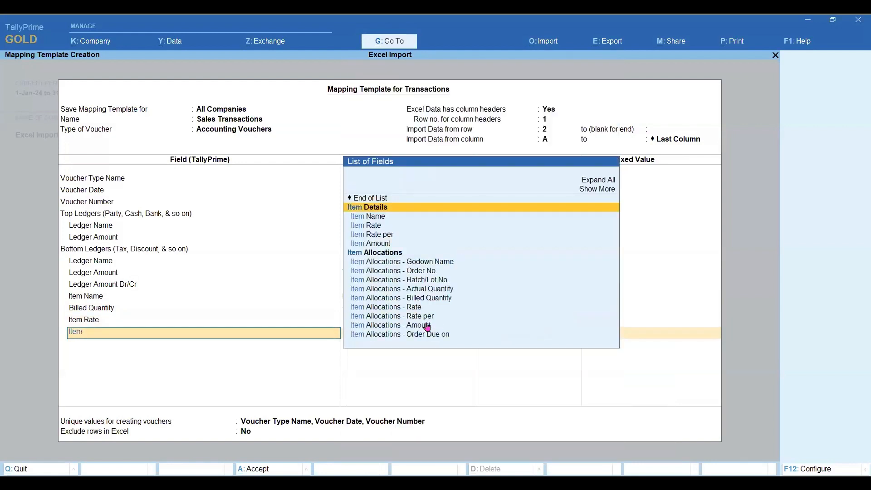
{"action": "key", "text": "Down"}
{"action": "key", "text": "Down"}
{"action": "key", "text": "Return"}
{"action": "key", "text": "Down"}
{"action": "key", "text": "Down"}
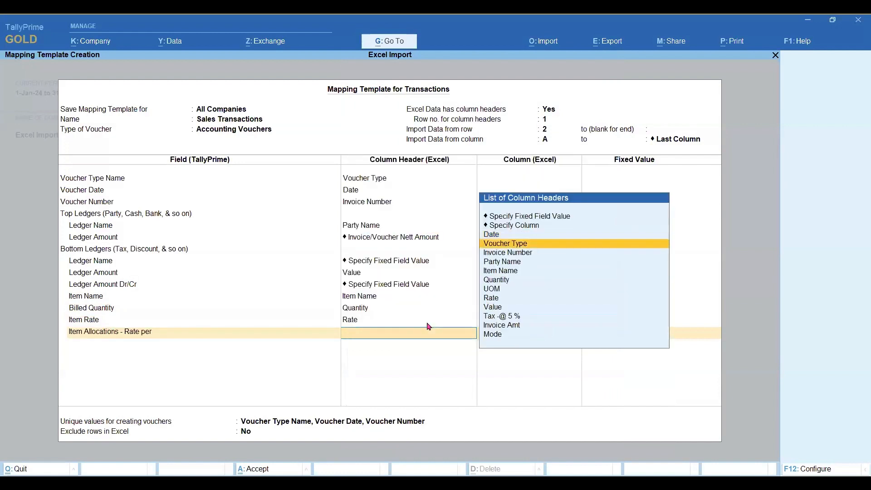
{"action": "key", "text": "Down"}
{"action": "key", "text": "Down"}
{"action": "key", "text": "Down"}
{"action": "key", "text": "Down"}
{"action": "key", "text": "Return"}
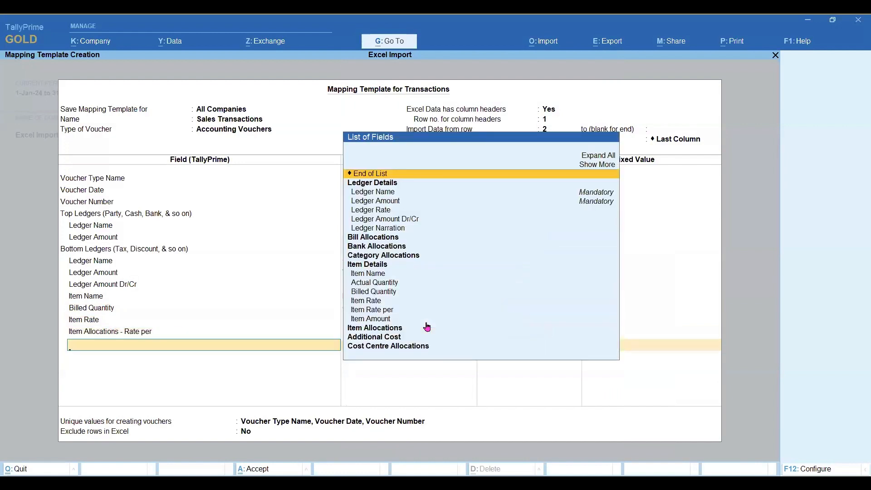
Add the Item Amount field under Bottom Ledgers and map it to the Value column header.
{"action": "type", "text": "Item"}
{"action": "key", "text": "Down"}
{"action": "key", "text": "Down"}
{"action": "key", "text": "Down"}
{"action": "key", "text": "Down"}
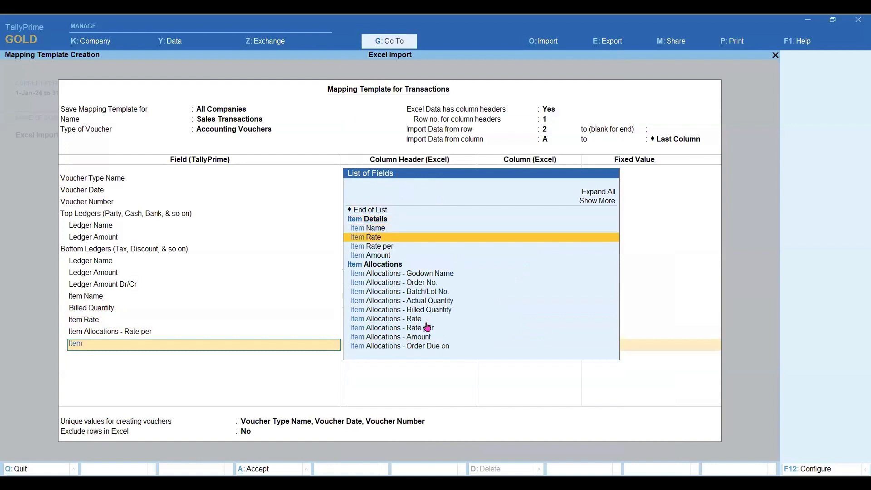
{"action": "key", "text": "Return"}
{"action": "key", "text": "Down"}
{"action": "key", "text": "Down"}
{"action": "key", "text": "Down"}
{"action": "key", "text": "Down"}
{"action": "key", "text": "Down"}
{"action": "key", "text": "Down"}
{"action": "key", "text": "Down"}
{"action": "key", "text": "Down"}
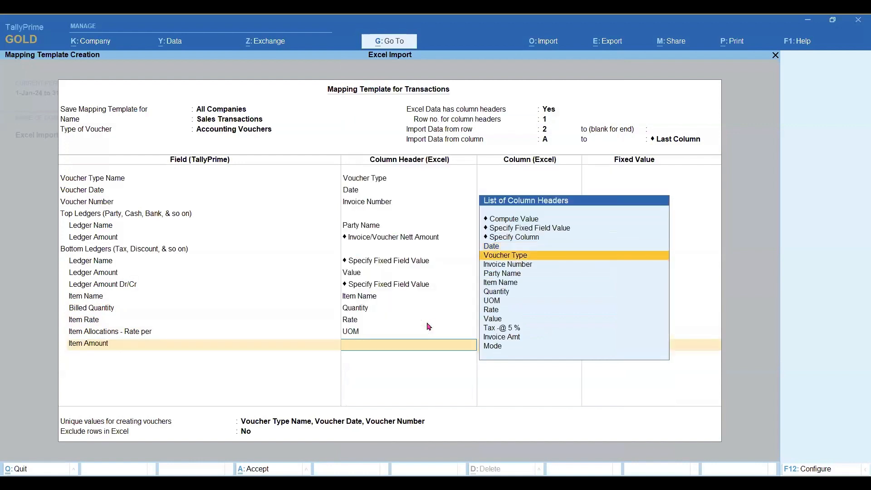
{"action": "key", "text": "Return"}
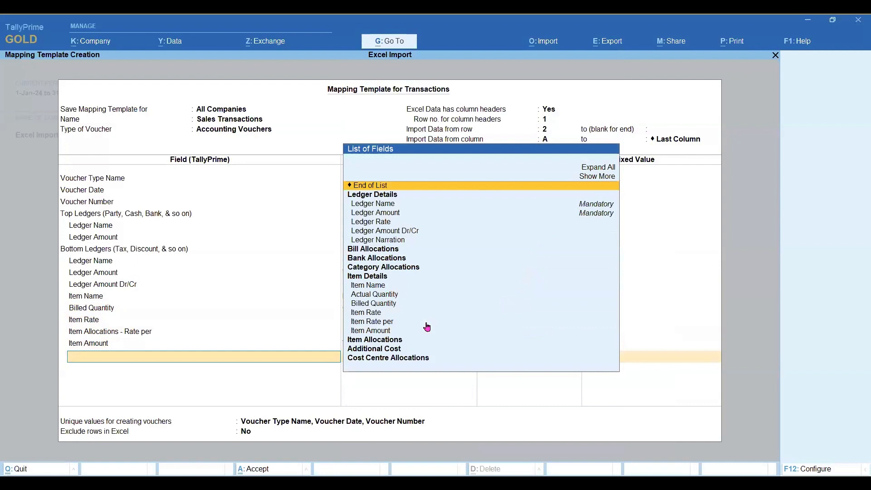
{"action": "key", "text": "BackSpace"}
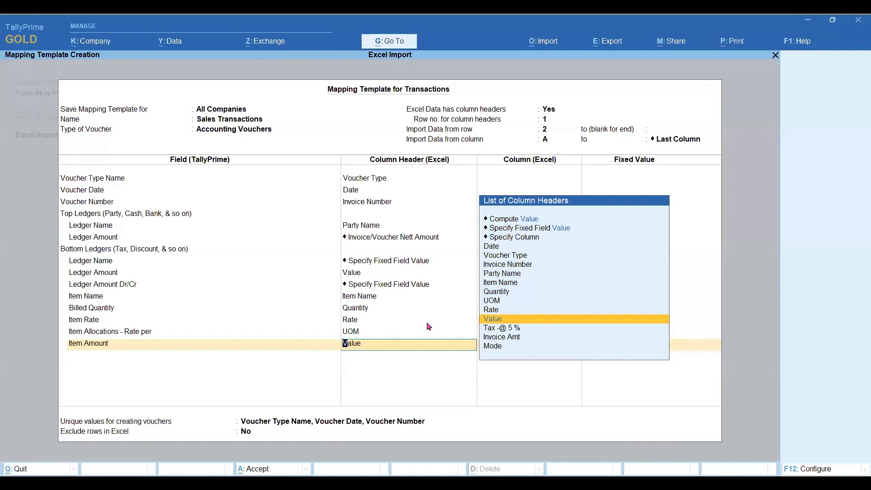
{"action": "key", "text": "Return"}
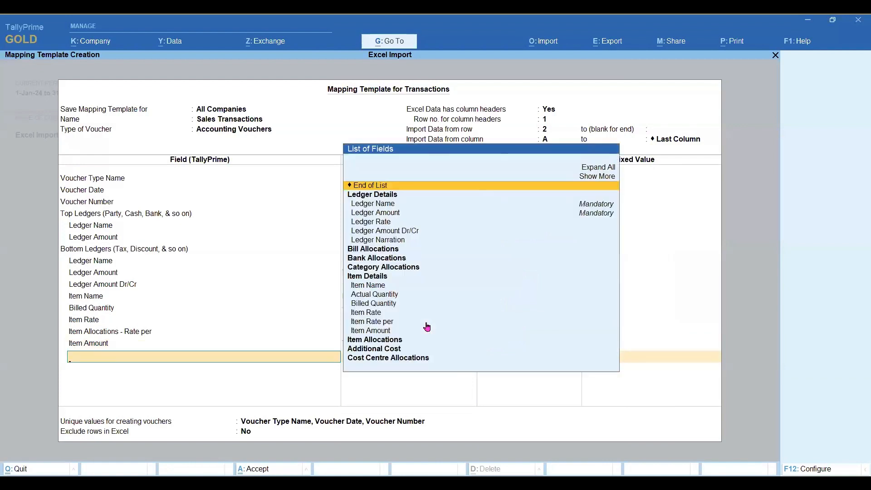
End the first Bottom Ledgers group and add a second one whose Ledger Name has the fixed field value Tax.
{"action": "key", "text": "Return"}
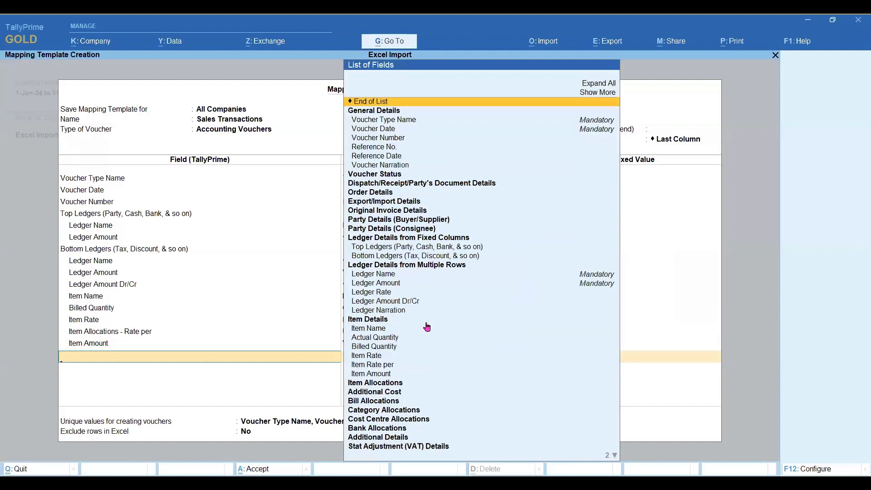
{"action": "type", "text": "bot"}
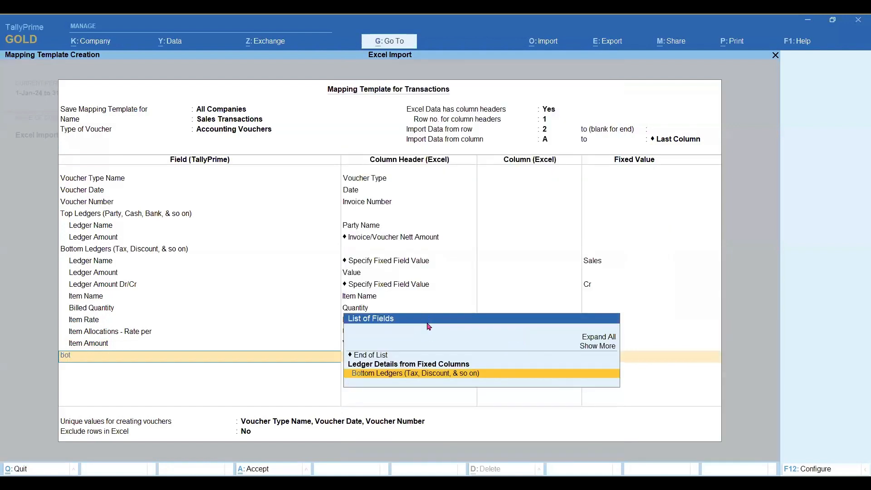
{"action": "key", "text": "Return"}
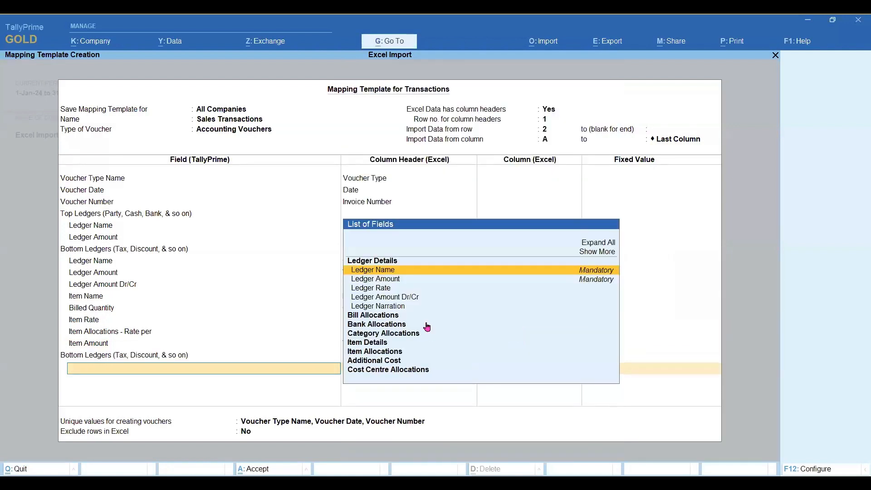
{"action": "key", "text": "Return"}
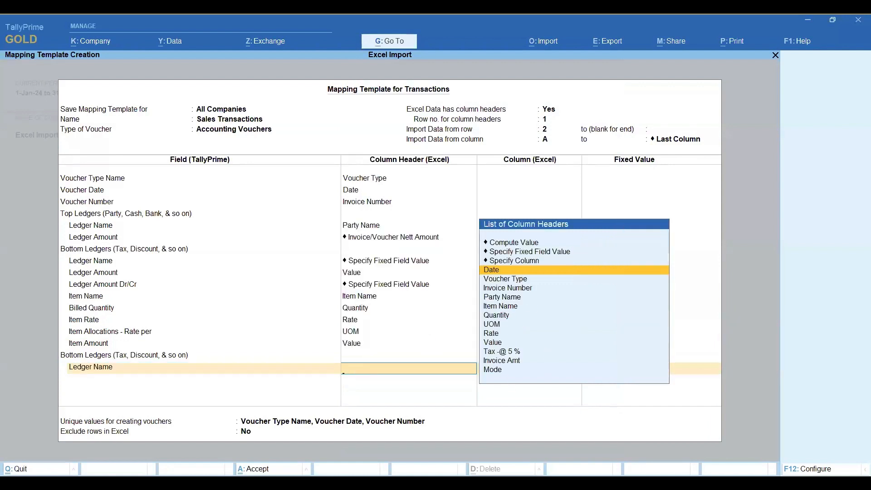
{"action": "key", "text": "alt+Tab"}
{"action": "key", "text": "Up"}
{"action": "key", "text": "Up"}
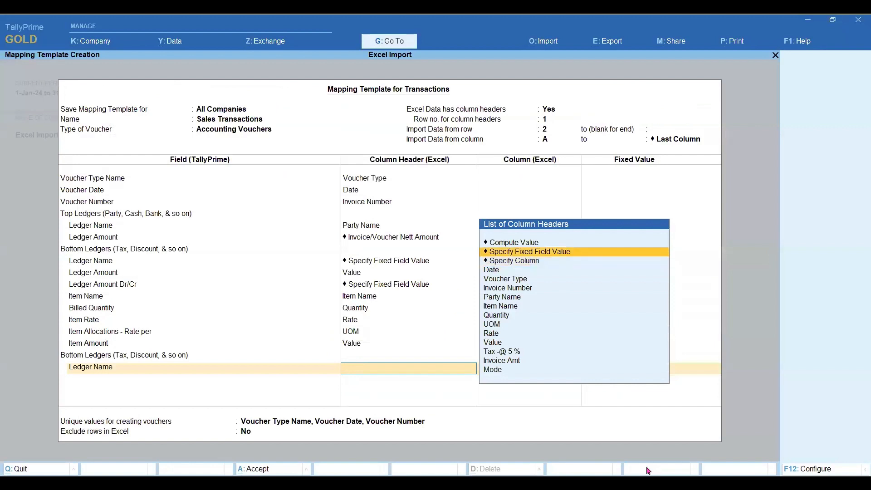
{"action": "key", "text": "Return"}
{"action": "key", "text": "Return"}
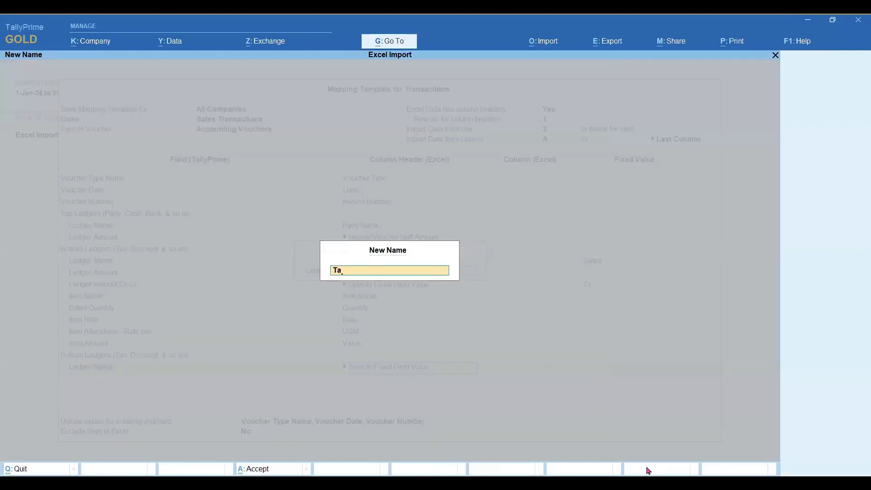
{"action": "type", "text": "Tax"}
{"action": "key", "text": "Return"}
Add Ledger Amount under the second Bottom Ledgers, mapped to Tax -@ 5 %, and check that column in the Excel workbook.
{"action": "key", "text": "Down"}
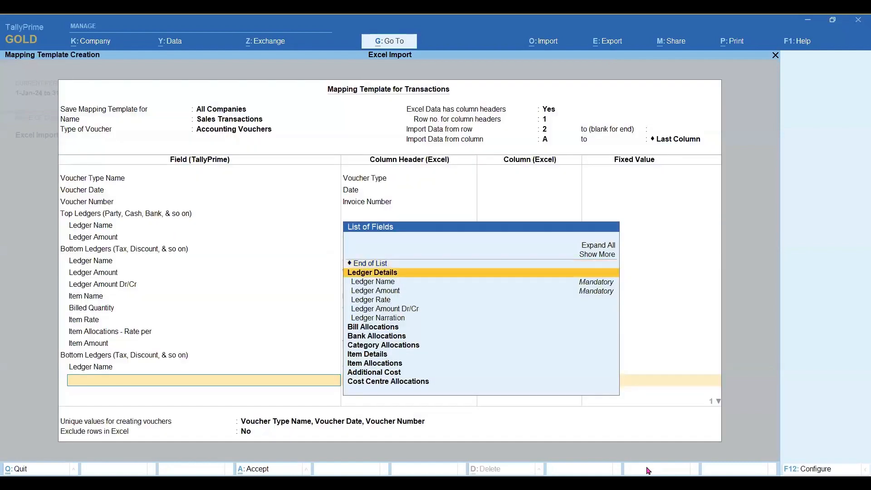
{"action": "key", "text": "Down"}
{"action": "key", "text": "Down"}
{"action": "key", "text": "Return"}
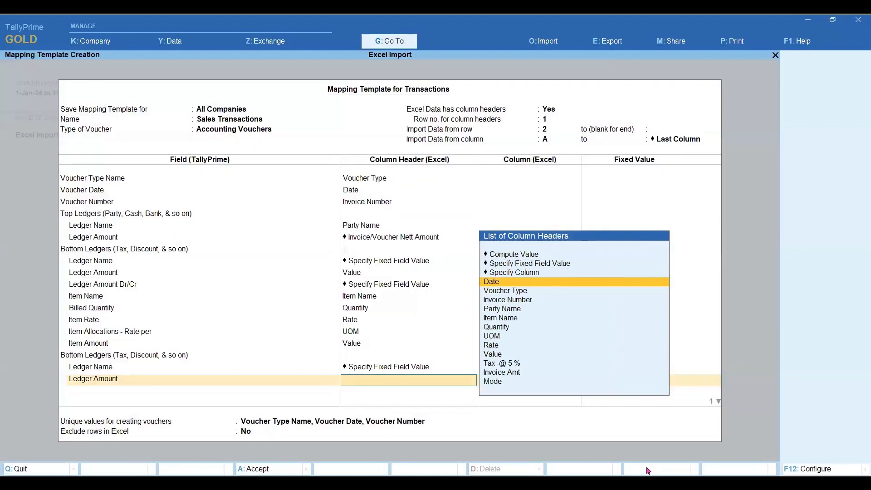
{"action": "left_click", "coordinate": [502, 364]}
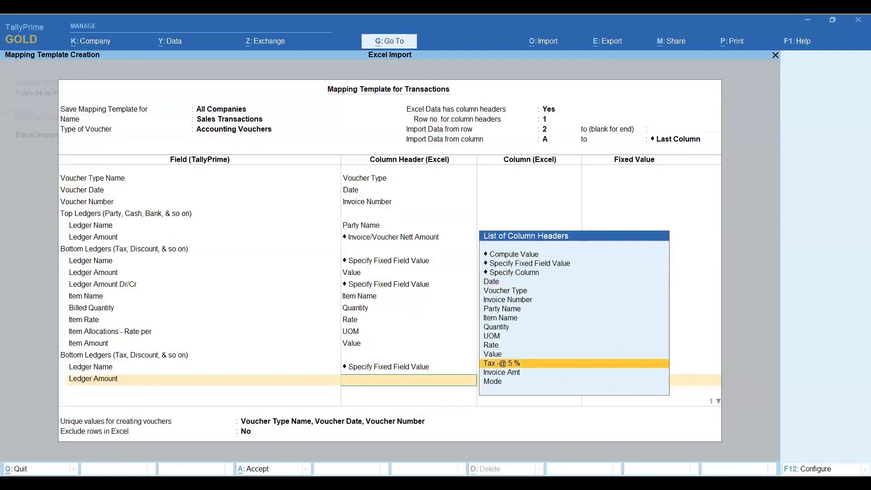
{"action": "key", "text": "alt+Tab"}
{"action": "left_click_drag", "start_coordinate": [639, 155], "coordinate": [646, 368]}
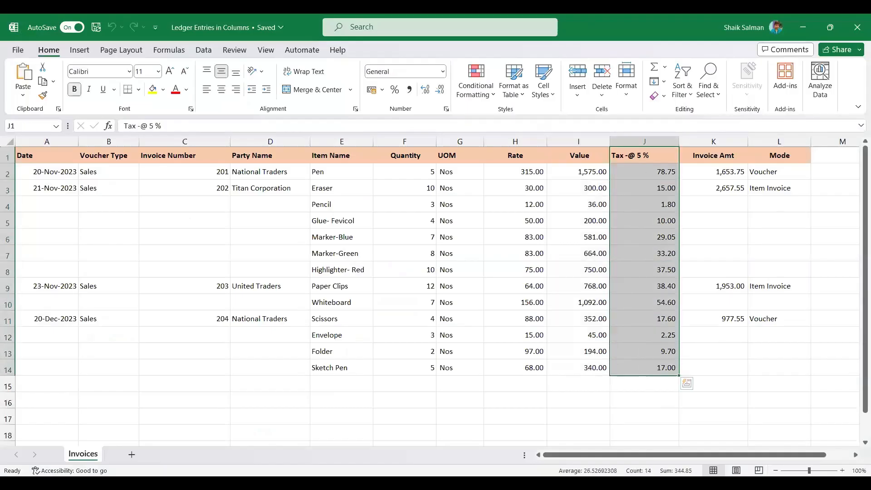
{"action": "key", "text": "alt+Tab"}
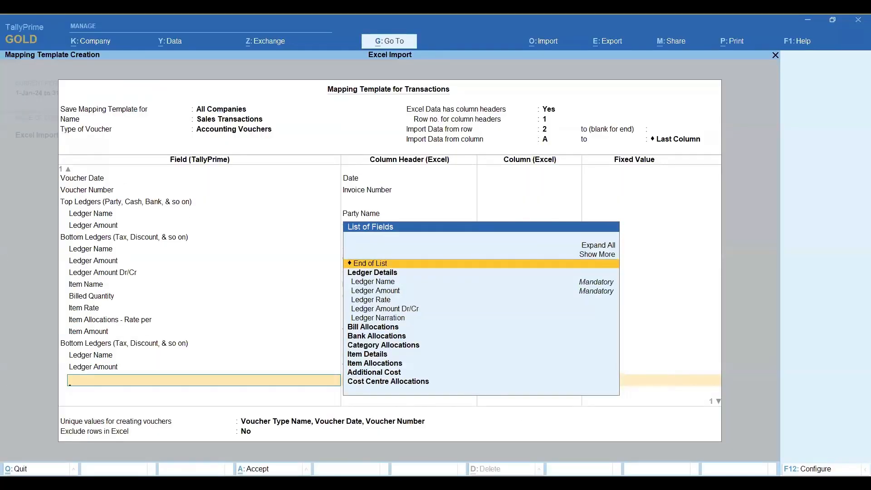
Check the Mode column in the Excel workbook, then add Change Mode mapped to the Mode column header and end the field list.
{"action": "key", "text": "alt+Tab"}
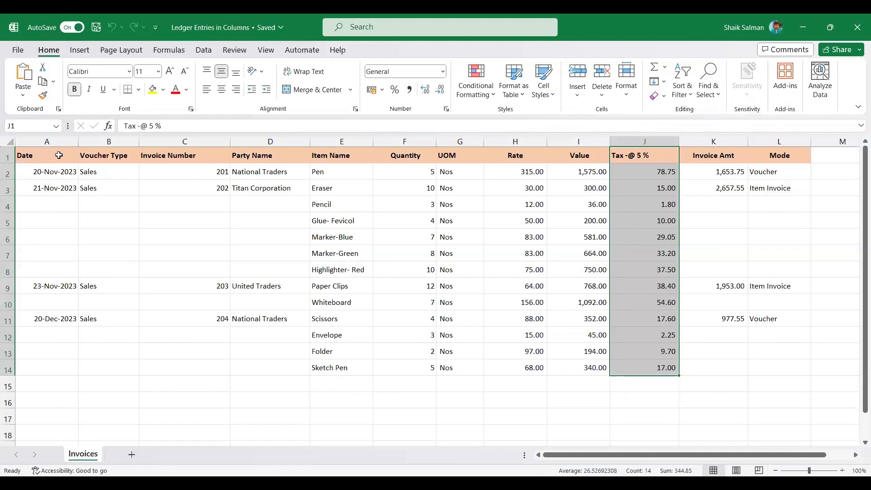
{"action": "left_click_drag", "start_coordinate": [43, 157], "coordinate": [758, 379]}
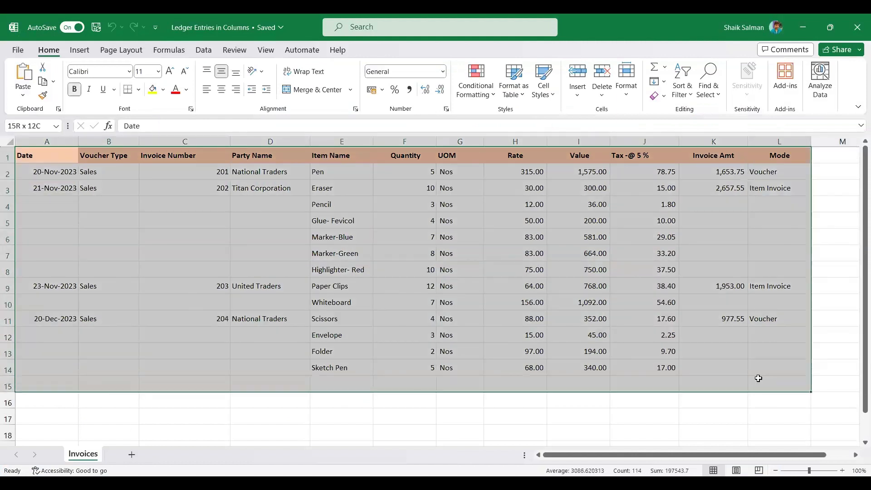
{"action": "left_click", "coordinate": [779, 142]}
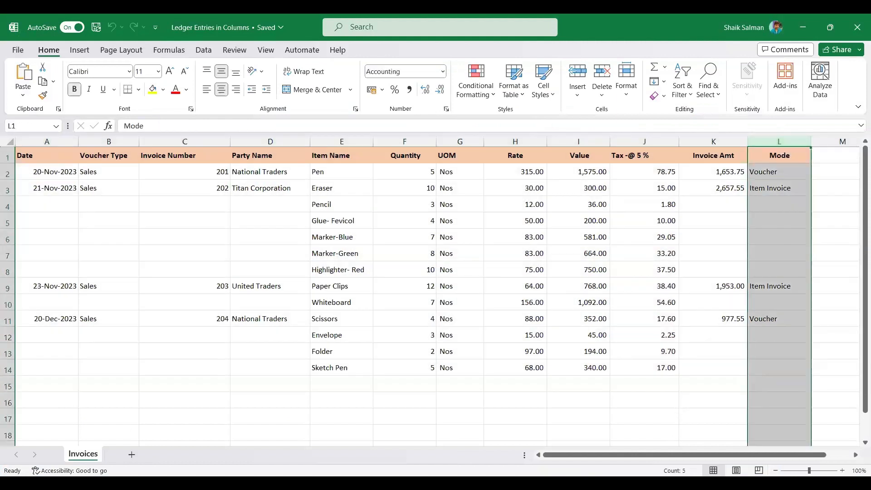
{"action": "key", "text": "alt+Tab"}
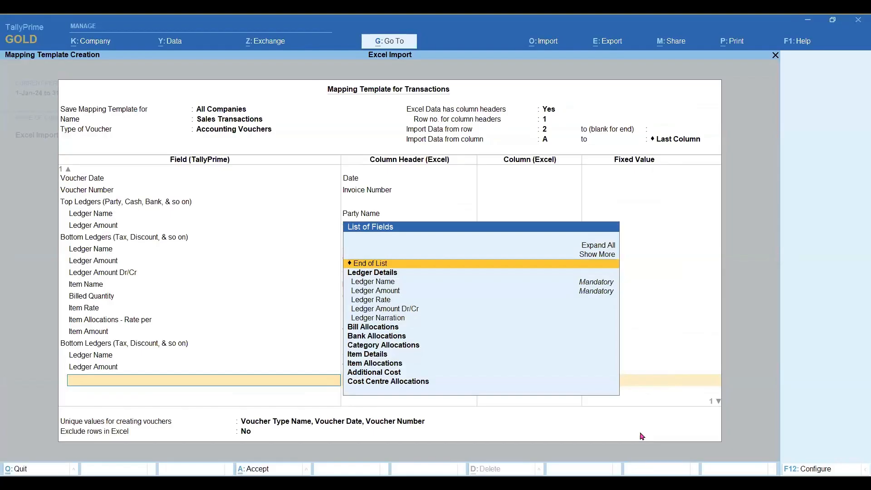
{"action": "type", "text": "Mode"}
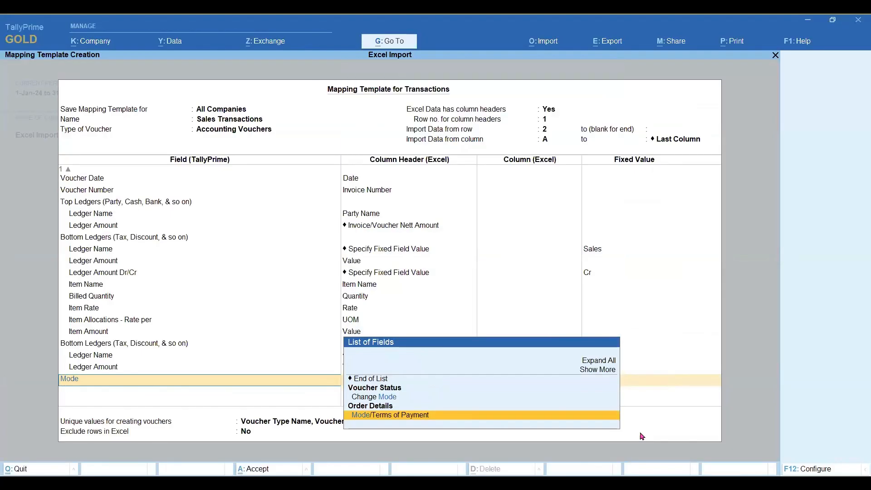
{"action": "key", "text": "Up"}
{"action": "key", "text": "Up"}
{"action": "key", "text": "Return"}
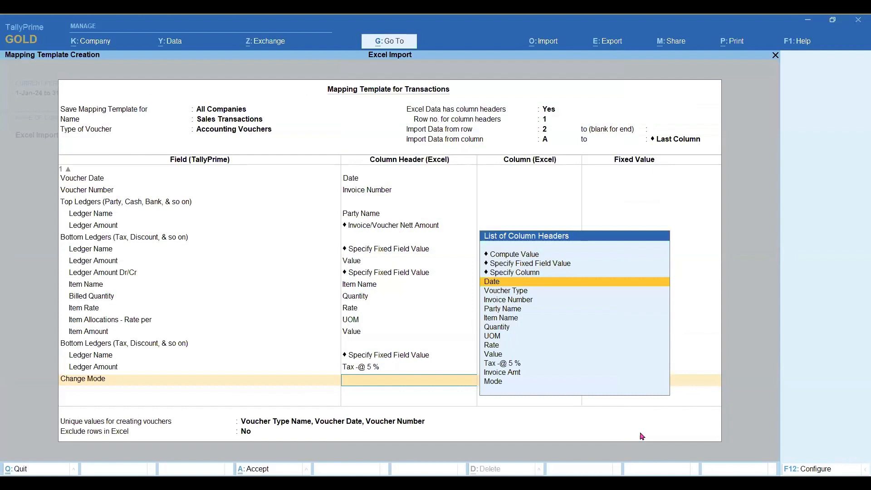
{"action": "key", "text": "Down"}
{"action": "key", "text": "Down"}
{"action": "key", "text": "Down"}
{"action": "key", "text": "Down"}
{"action": "key", "text": "Down"}
{"action": "key", "text": "Down"}
{"action": "key", "text": "Down"}
{"action": "key", "text": "Down"}
{"action": "key", "text": "Down"}
{"action": "key", "text": "Down"}
{"action": "key", "text": "Down"}
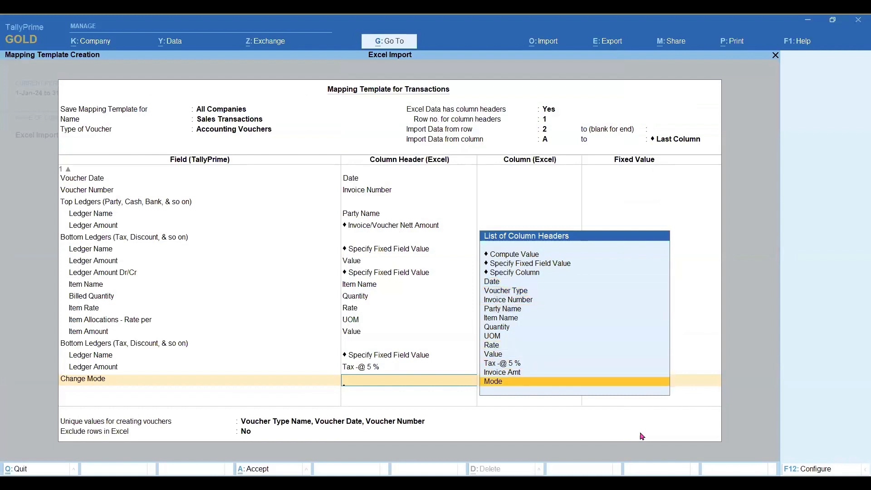
{"action": "key", "text": "Return"}
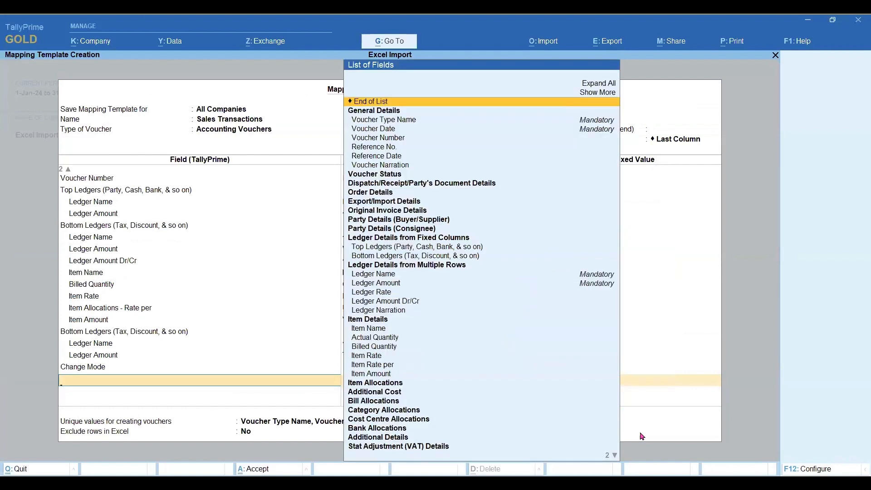
{"action": "key", "text": "Return"}
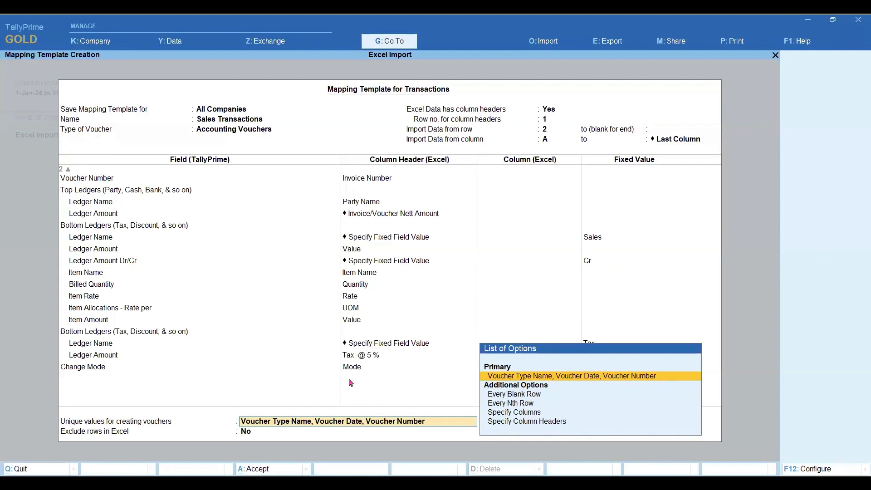
Review the available options for the unique values used for creating vouchers.
{"action": "key", "text": "Down"}
{"action": "key", "text": "Down"}
{"action": "key", "text": "Down"}
{"action": "key", "text": "Down"}
{"action": "key", "text": "Up"}
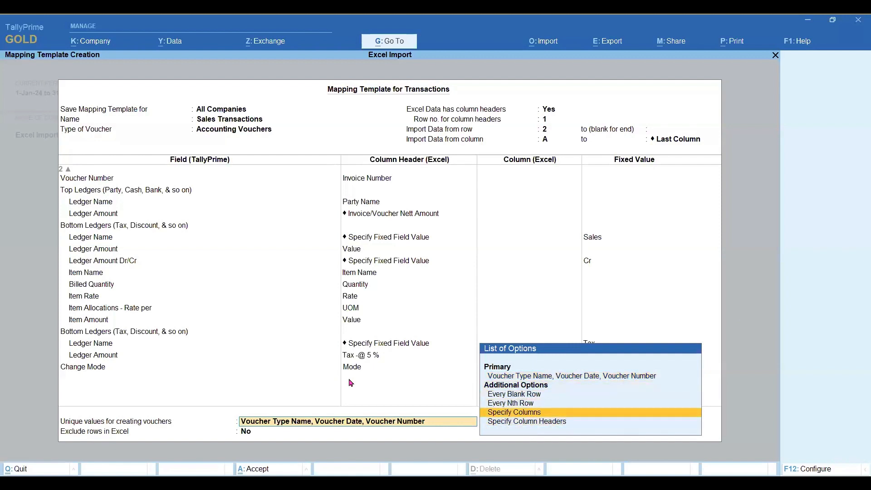
{"action": "key", "text": "Up"}
{"action": "key", "text": "Up"}
{"action": "key", "text": "Down"}
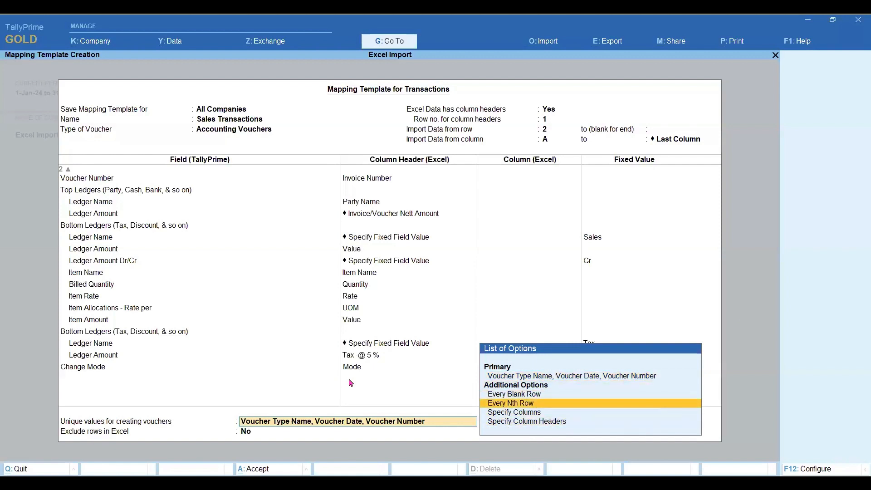
{"action": "key", "text": "Up"}
{"action": "key", "text": "Up"}
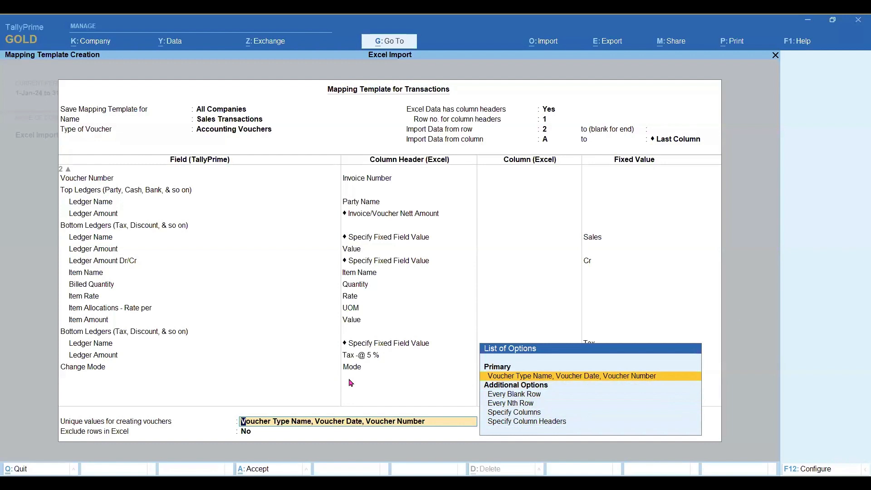
Save the mapping template with Voucher Type Name, Voucher Date, Voucher Number as unique values and no excluded rows, and preview the import summary.
{"action": "key", "text": "Return"}
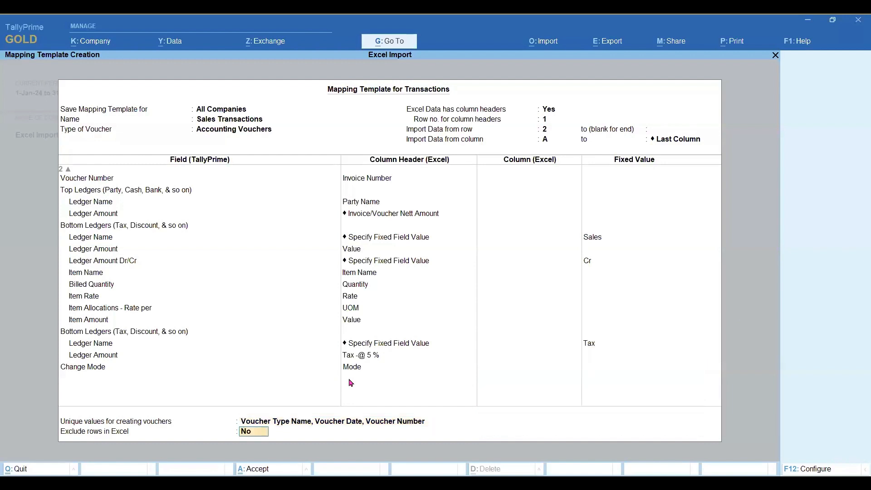
{"action": "key", "text": "Return"}
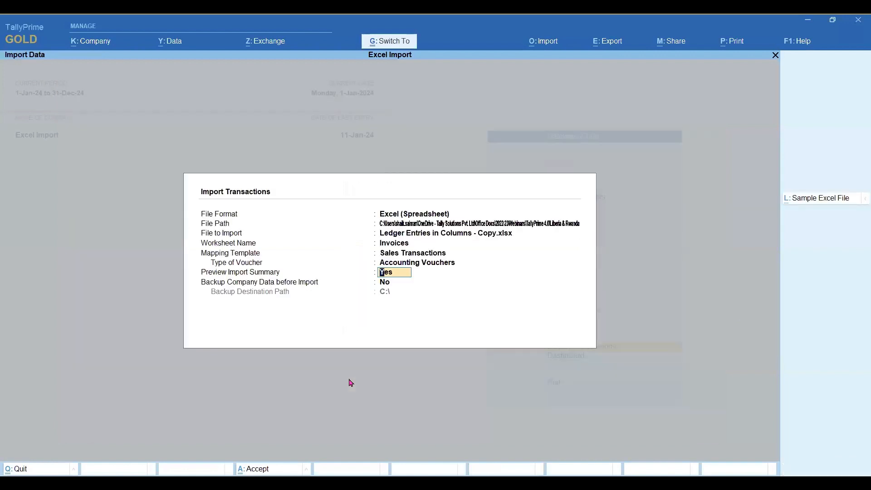
{"action": "key", "text": "ctrl+a"}
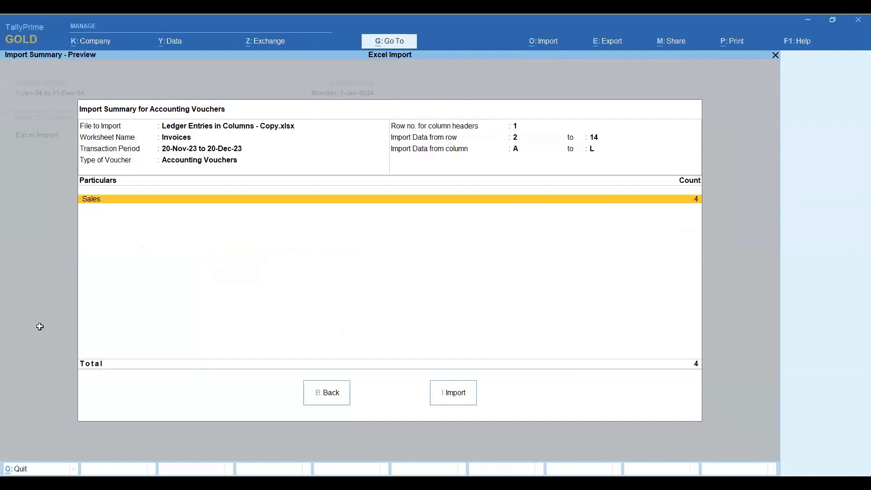
Compare the import summary with the invoices in the Excel workbook, then return to TallyPrime and import the Sales vouchers.
{"action": "key", "text": "alt+Tab"}
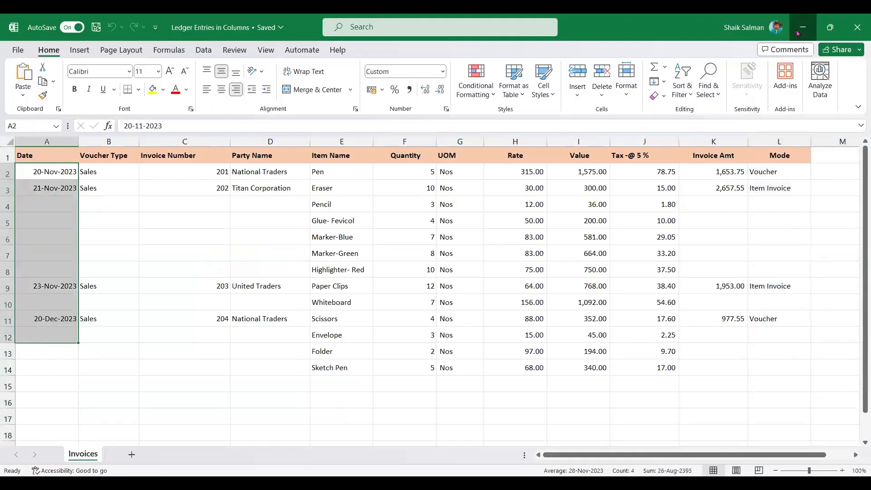
{"action": "left_click", "coordinate": [802, 28]}
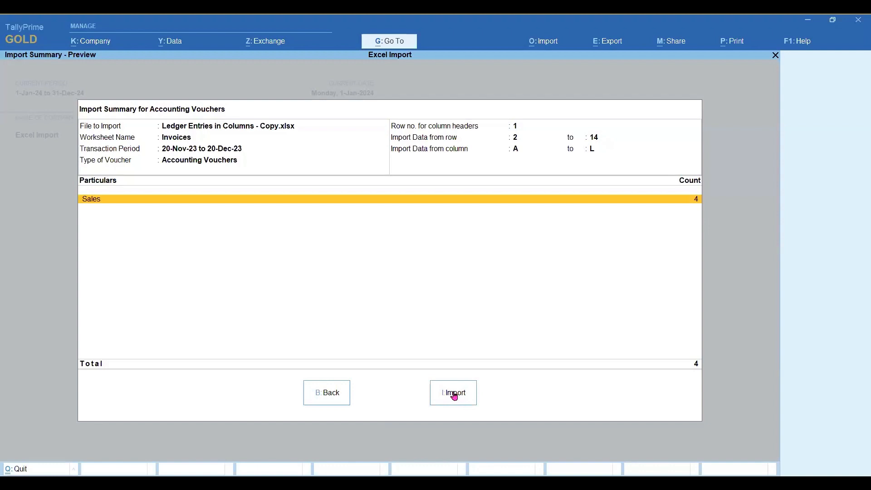
{"action": "key", "text": "i"}
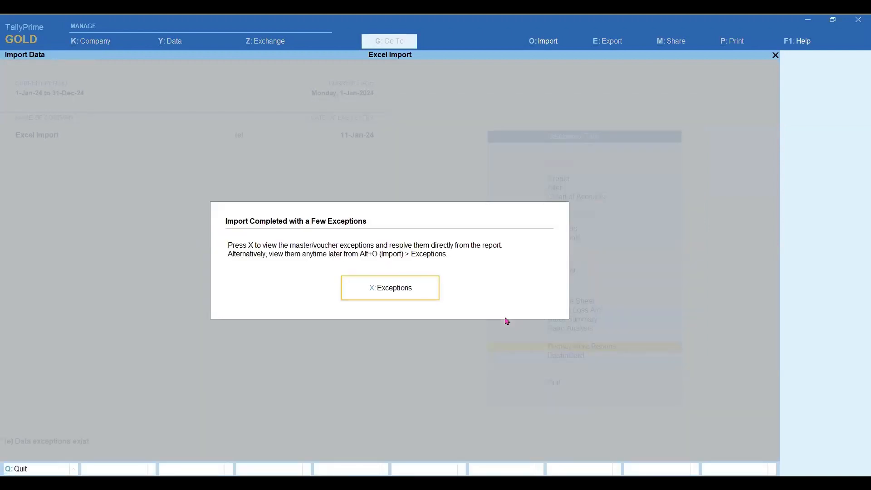
Open the import exceptions for missing referenced masters and list the missing ledgers.
{"action": "key", "text": "x"}
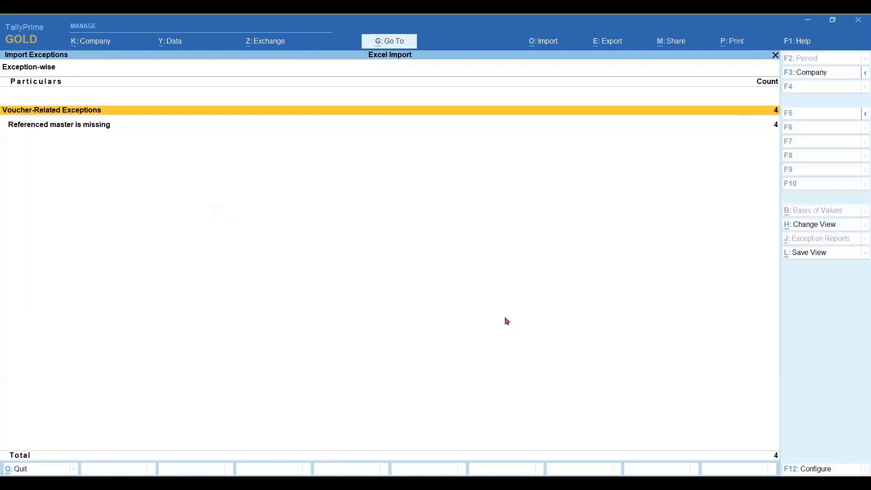
{"action": "key", "text": "Down"}
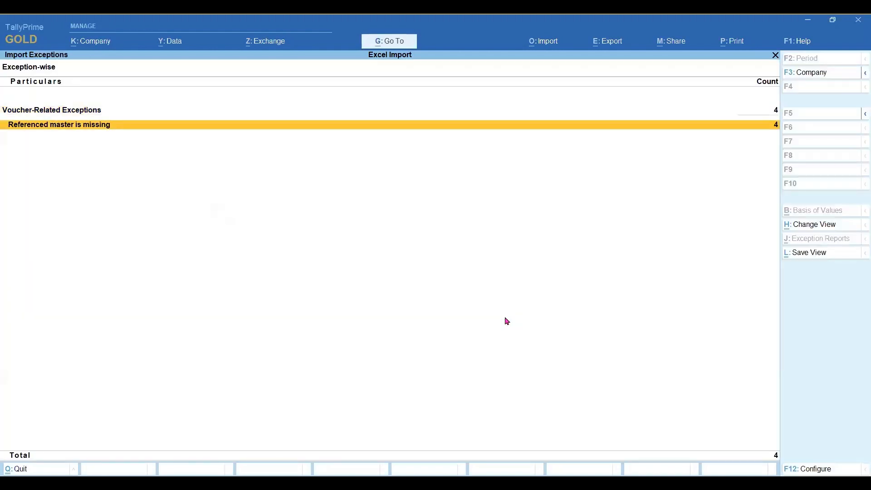
{"action": "key", "text": "Return"}
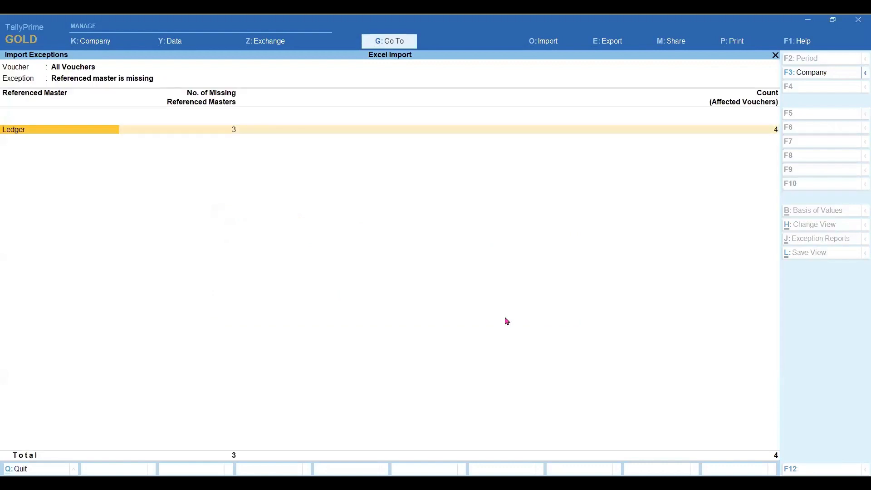
{"action": "key", "text": "Right"}
{"action": "key", "text": "Right"}
{"action": "key", "text": "Left"}
{"action": "key", "text": "Left"}
{"action": "key", "text": "Return"}
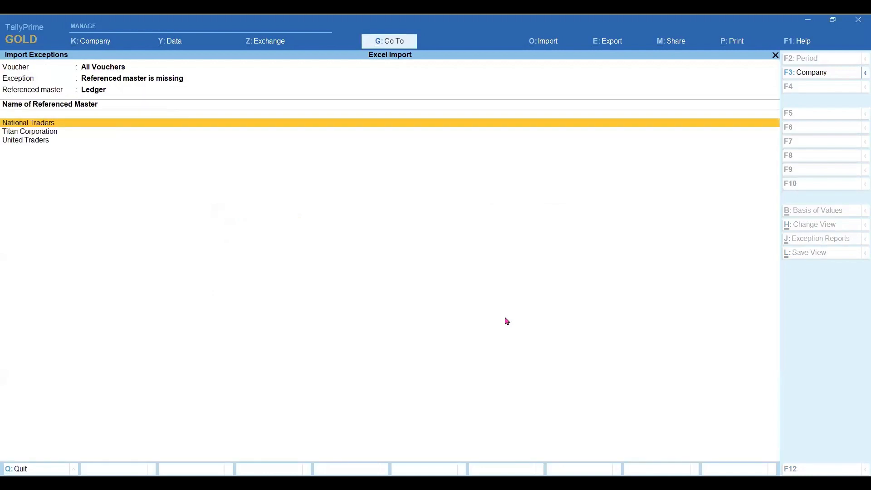
Create the missing ledger National Traders under Sundry Debtors with bill-by-bill balances.
{"action": "key", "text": "Return"}
{"action": "key", "text": "Return"}
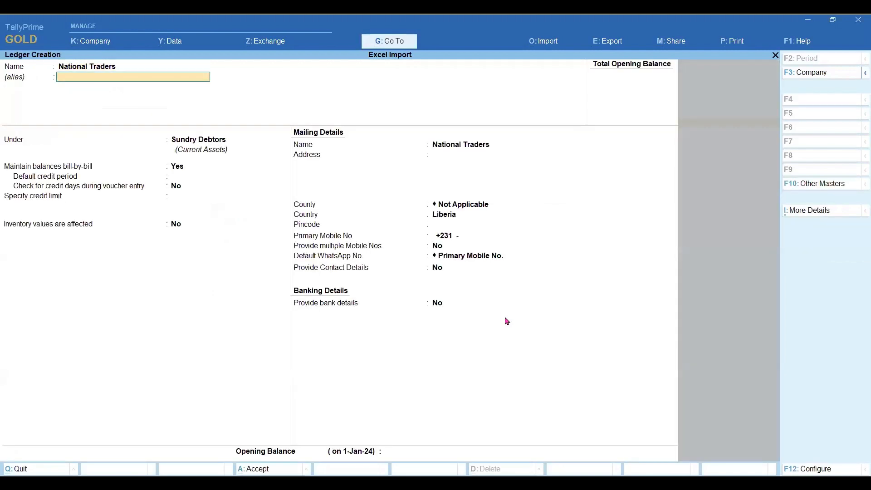
{"action": "key", "text": "Return"}
{"action": "key", "text": "Return"}
{"action": "key", "text": "Return"}
{"action": "key", "text": "Return"}
{"action": "key", "text": "ctrl"}
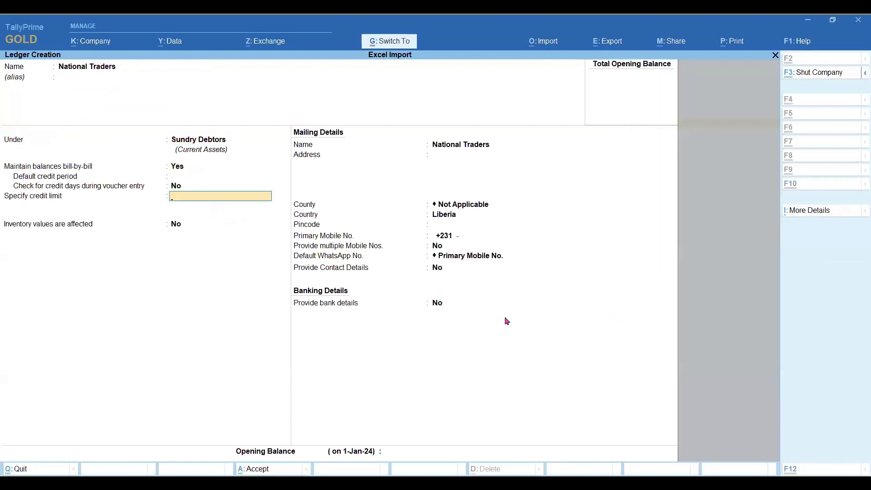
{"action": "key", "text": "ctrl+a"}
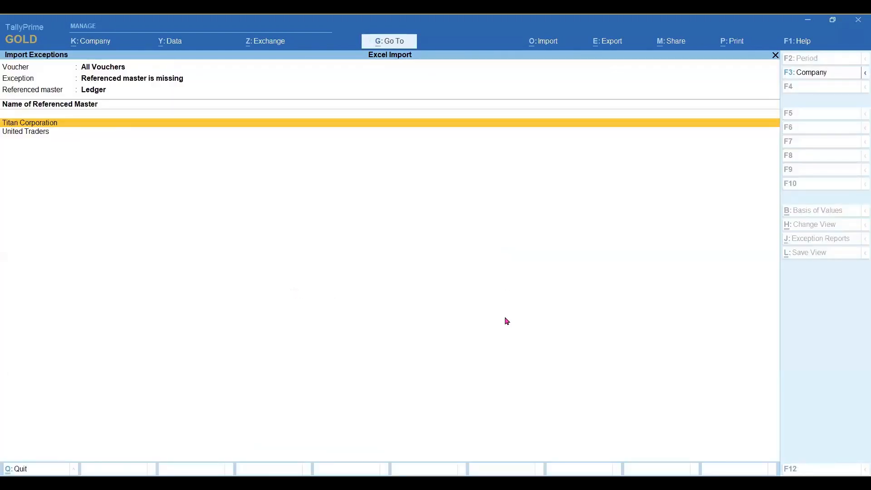
Create the missing ledger Titan Corporation under Sundry Debtors with bill-by-bill balances.
{"action": "key", "text": "Return"}
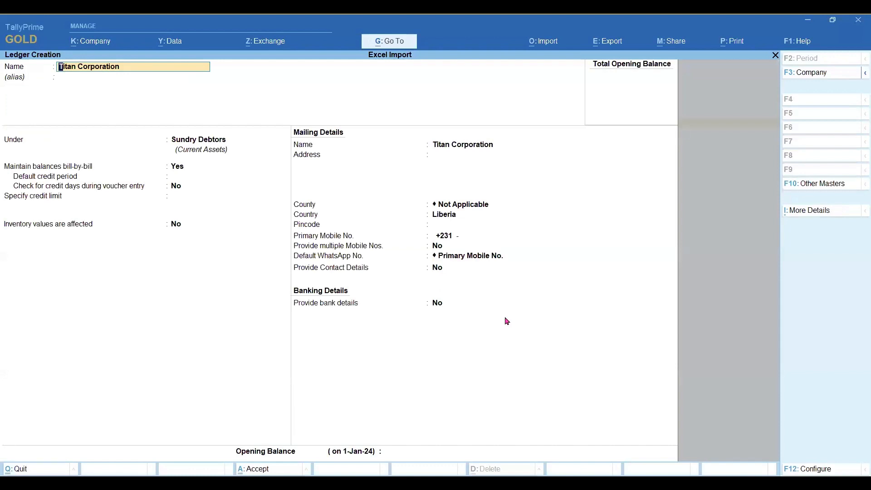
{"action": "key", "text": "Return"}
{"action": "key", "text": "Return"}
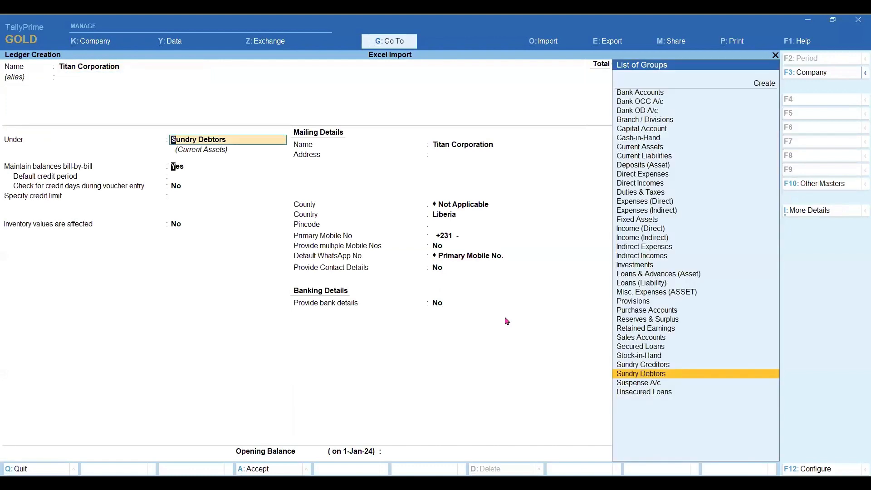
{"action": "key", "text": "Return"}
{"action": "key", "text": "ctrl"}
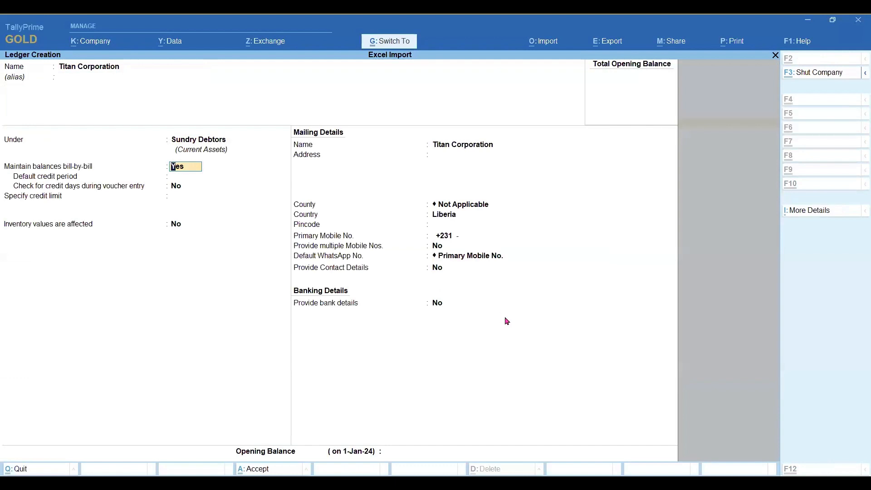
{"action": "key", "text": "ctrl+a"}
Create the missing ledger United Traders under Sundry Debtors with bill-by-bill balances.
{"action": "key", "text": "Return"}
{"action": "key", "text": "Return"}
{"action": "key", "text": "Return"}
{"action": "key", "text": "Return"}
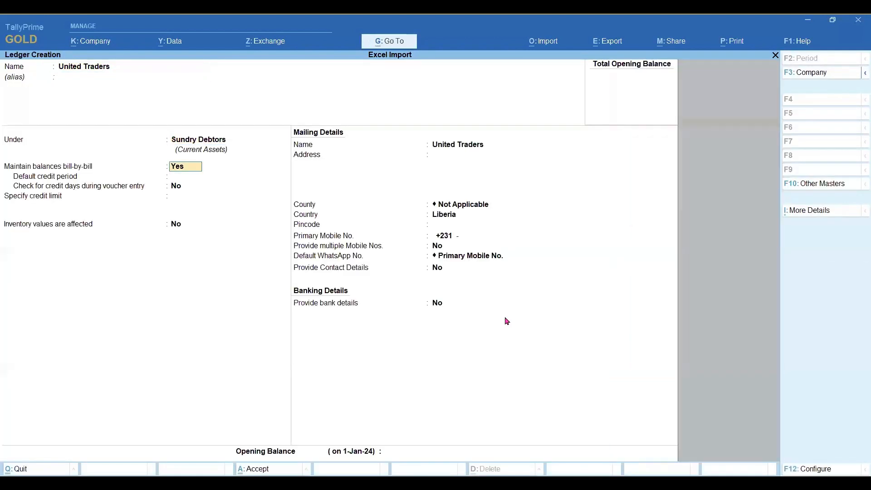
{"action": "key", "text": "ctrl+a"}
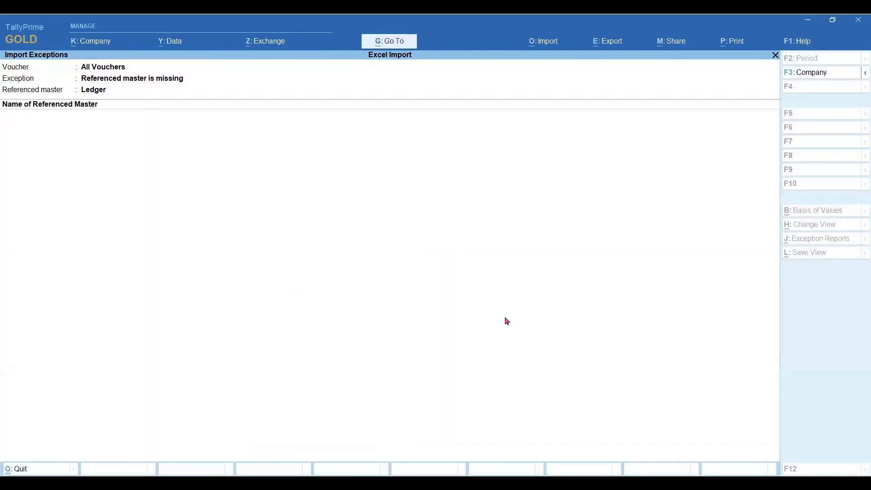
Leave the ledger list for the missing stock items and create Eraser under Primary with Nos as its unit.
{"action": "key", "text": "Escape"}
{"action": "key", "text": "Return"}
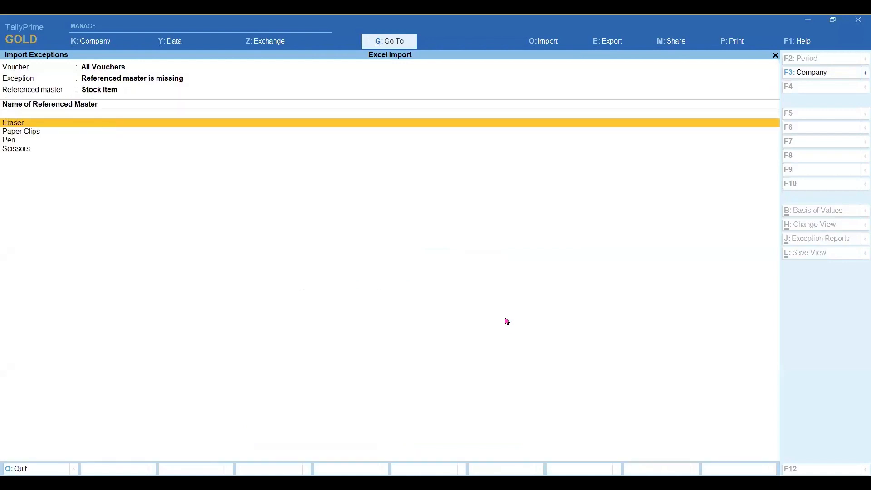
{"action": "key", "text": "Return"}
{"action": "key", "text": "Return"}
{"action": "key", "text": "Return"}
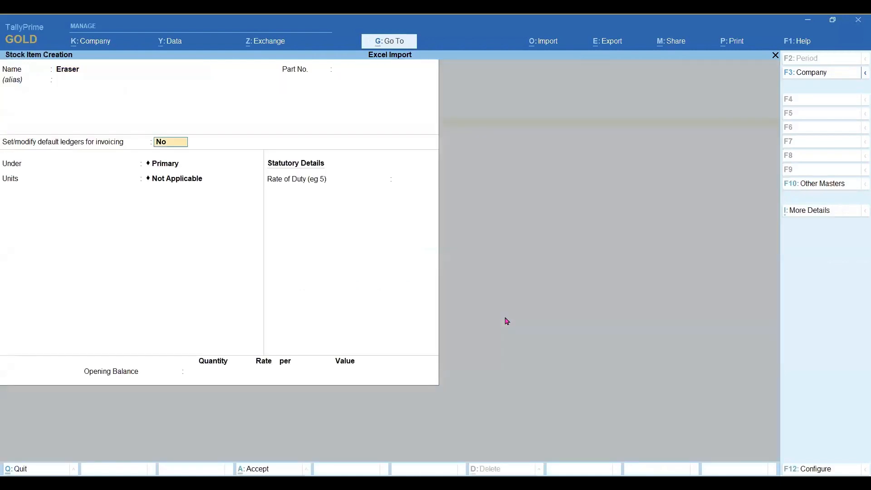
{"action": "key", "text": "Return"}
{"action": "key", "text": "Return"}
{"action": "key", "text": "Down"}
{"action": "key", "text": "Return"}
{"action": "key", "text": "Return"}
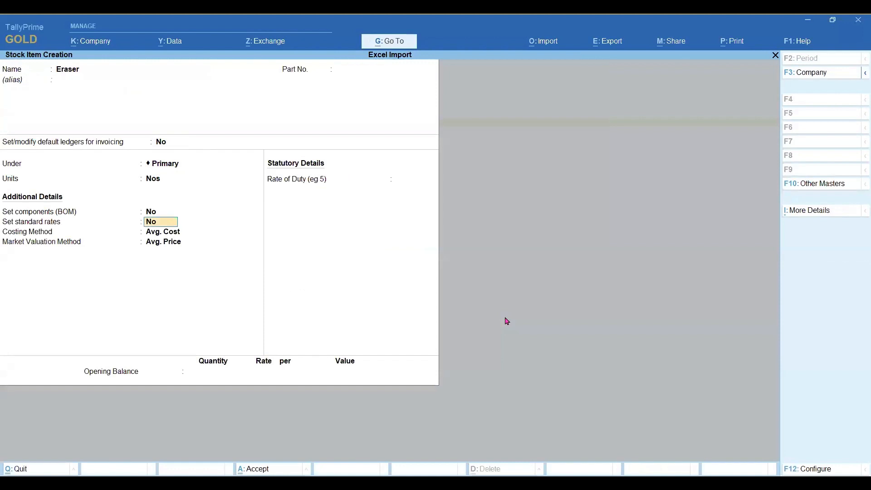
{"action": "key", "text": "ctrl+a"}
Create the missing stock item Pencil under Primary with Nos as its unit.
{"action": "key", "text": "Return"}
{"action": "key", "text": "Return"}
{"action": "key", "text": "Return"}
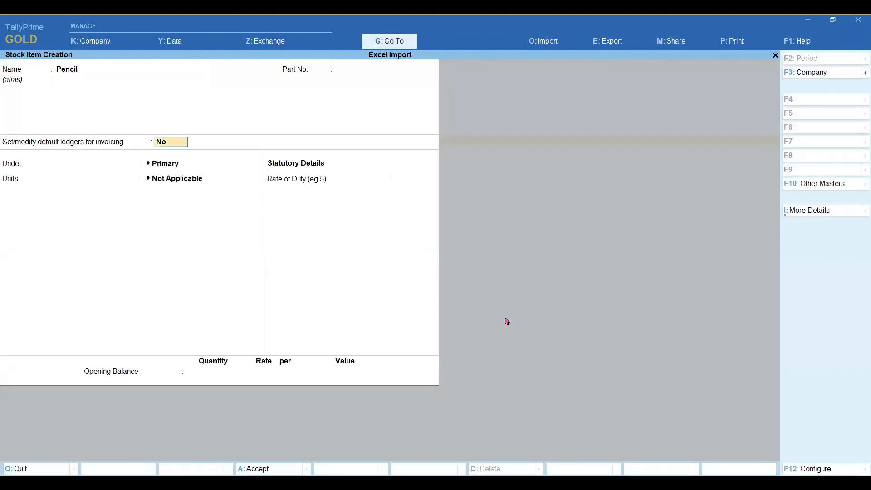
{"action": "key", "text": "Return"}
{"action": "key", "text": "Return"}
{"action": "key", "text": "Down"}
{"action": "key", "text": "Return"}
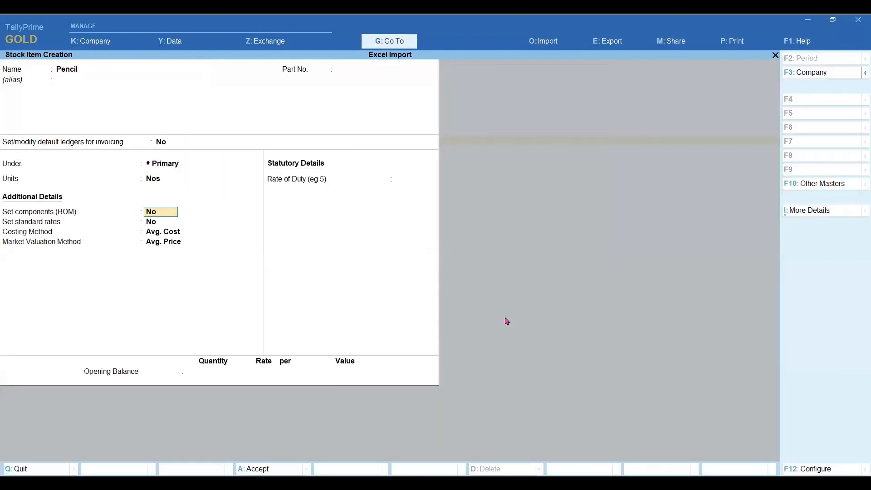
{"action": "key", "text": "ctrl+a"}
Create the missing stock item Glue- Fevicol under Primary with Nos as its unit.
{"action": "key", "text": "Return"}
{"action": "key", "text": "Return"}
{"action": "key", "text": "Return"}
{"action": "key", "text": "Return"}
{"action": "key", "text": "Return"}
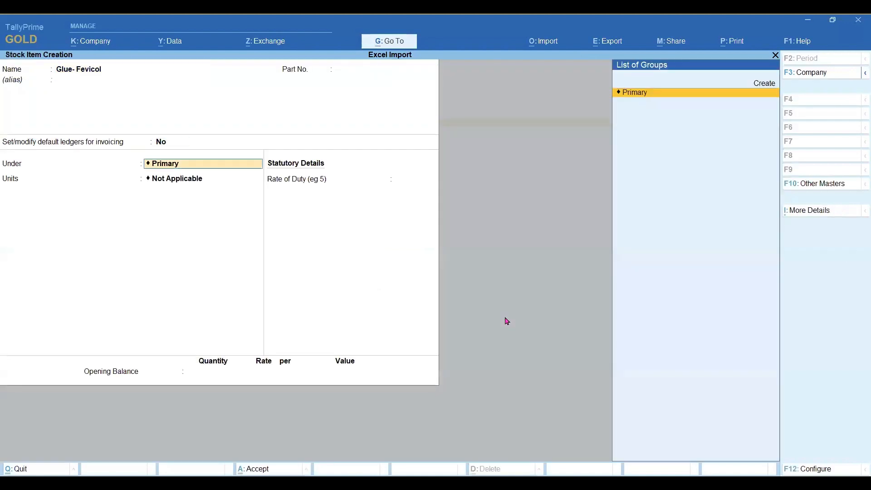
{"action": "key", "text": "Down"}
{"action": "key", "text": "Return"}
{"action": "key", "text": "ctrl+a"}
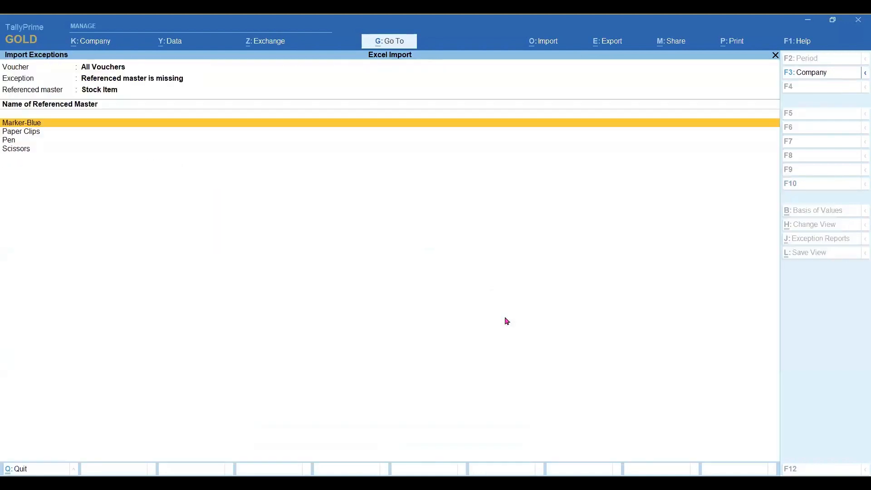
Create the missing stock item Marker-Blue under Primary with Nos as its unit.
{"action": "key", "text": "Return"}
{"action": "key", "text": "Return"}
{"action": "key", "text": "Return"}
{"action": "key", "text": "Return"}
{"action": "key", "text": "Return"}
{"action": "key", "text": "Down"}
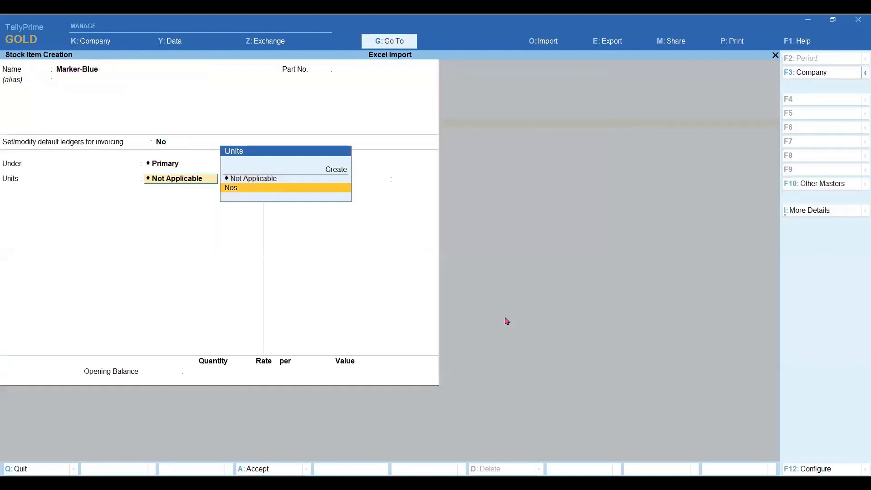
{"action": "key", "text": "Return"}
{"action": "key", "text": "ctrl+a"}
Create the missing stock item Marker-Green under Primary with Nos as its unit.
{"action": "key", "text": "Return"}
{"action": "key", "text": "Return"}
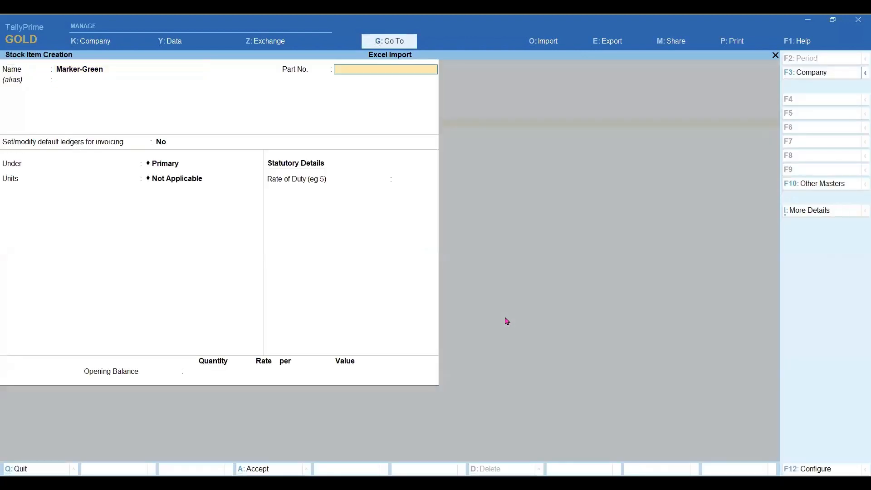
{"action": "key", "text": "Return"}
{"action": "key", "text": "Return"}
{"action": "key", "text": "Return"}
{"action": "key", "text": "Down"}
{"action": "key", "text": "Return"}
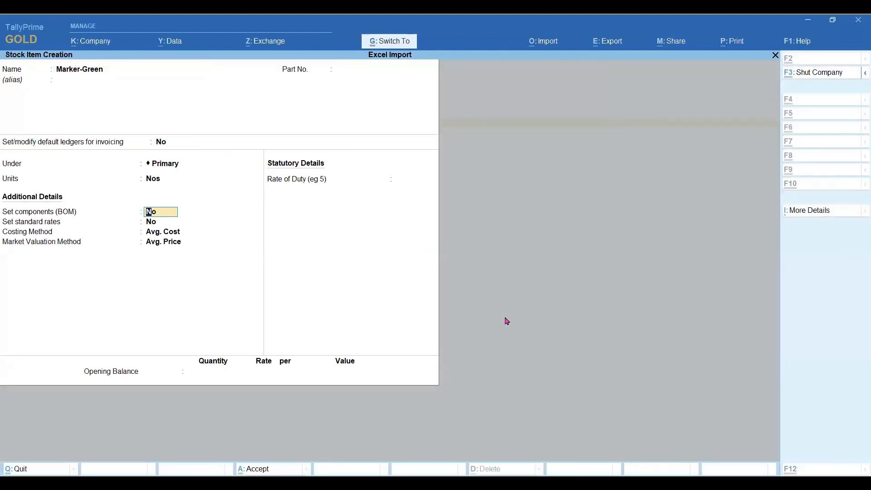
{"action": "key", "text": "ctrl+a"}
Create the missing stock item Highlighter- Red under Primary with Nos as its unit.
{"action": "key", "text": "Return"}
{"action": "key", "text": "Return"}
{"action": "key", "text": "Return"}
{"action": "key", "text": "Return"}
{"action": "key", "text": "Return"}
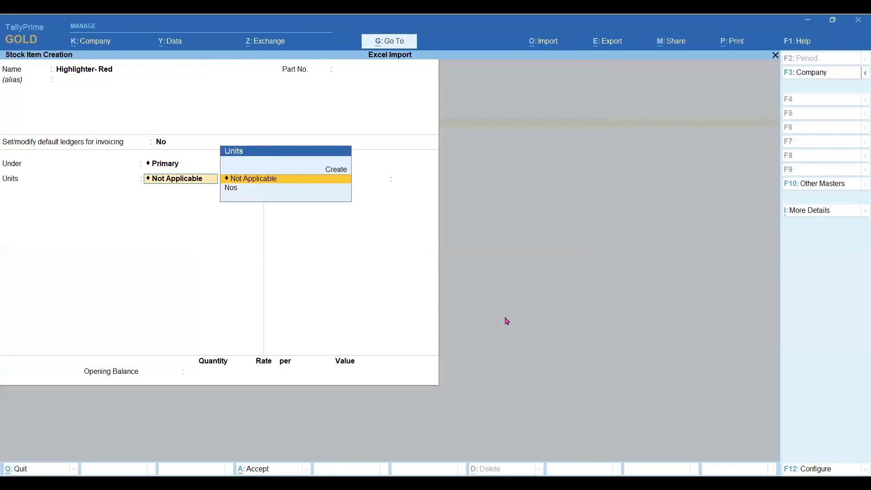
{"action": "key", "text": "Down"}
{"action": "key", "text": "Return"}
{"action": "key", "text": "ctrl"}
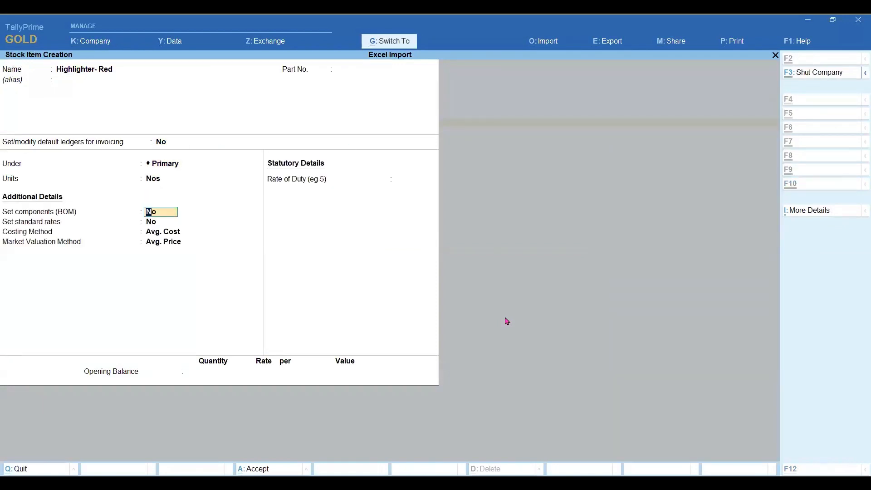
{"action": "key", "text": "ctrl+a"}
Create the missing stock item Paper Clips under Primary with Nos as its unit.
{"action": "key", "text": "Return"}
{"action": "key", "text": "Return"}
{"action": "key", "text": "Return"}
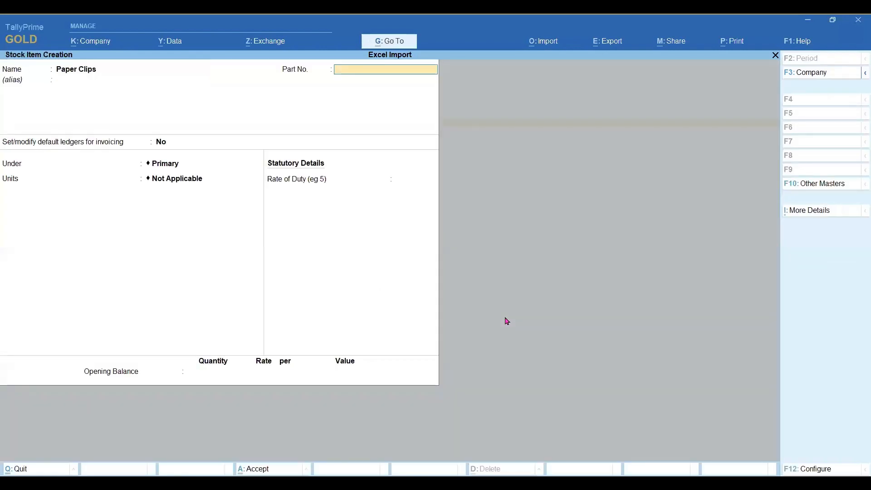
{"action": "key", "text": "Return"}
{"action": "key", "text": "Return"}
{"action": "key", "text": "Return"}
{"action": "key", "text": "Down"}
{"action": "key", "text": "Return"}
{"action": "key", "text": "ctrl"}
{"action": "key", "text": "ctrl+a"}
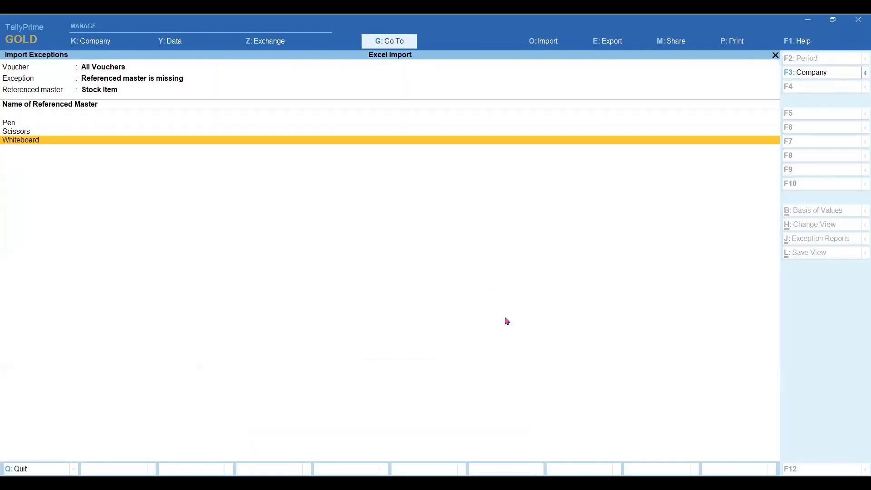
Create the missing stock item Whiteboard under Primary with Nos as its unit.
{"action": "key", "text": "Return"}
{"action": "key", "text": "Return"}
{"action": "key", "text": "Return"}
{"action": "key", "text": "Return"}
{"action": "key", "text": "Return"}
{"action": "key", "text": "Down"}
{"action": "key", "text": "Return"}
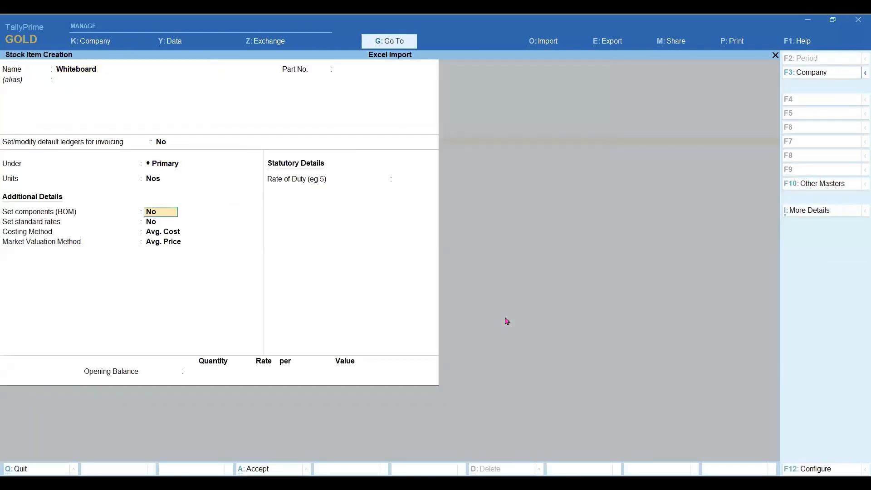
{"action": "key", "text": "ctrl+a"}
Create the missing stock item Scissors under Primary with Nos as its unit.
{"action": "key", "text": "Return"}
{"action": "key", "text": "Return"}
{"action": "key", "text": "Return"}
{"action": "key", "text": "Return"}
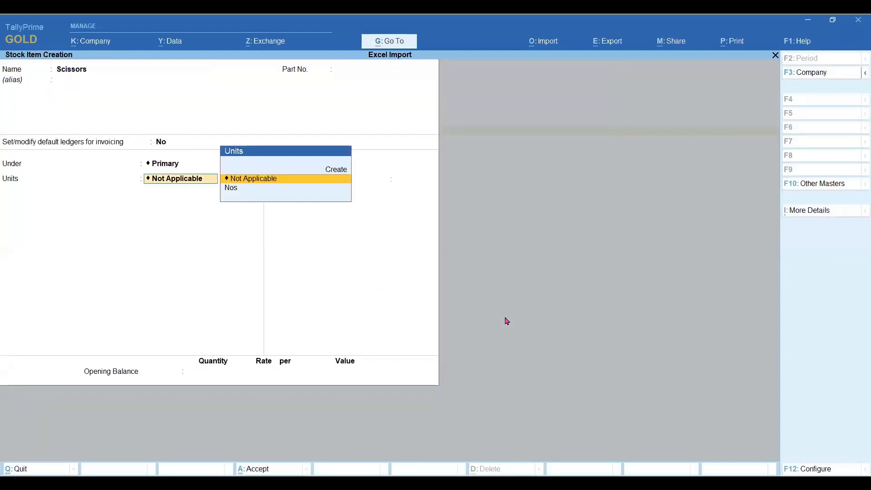
{"action": "key", "text": "Down"}
{"action": "key", "text": "Return"}
{"action": "key", "text": "ctrl+a"}
Create the missing stock item Envelope under Primary with Nos as its unit.
{"action": "key", "text": "Return"}
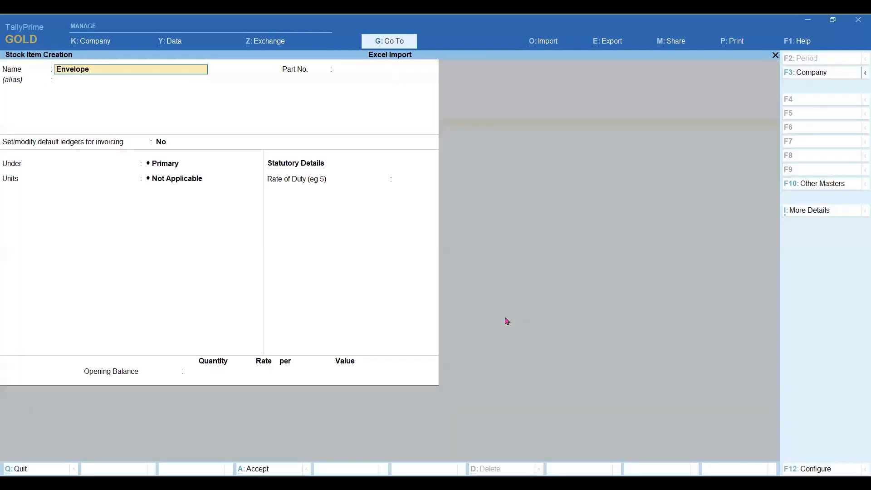
{"action": "key", "text": "Return"}
{"action": "key", "text": "Return"}
{"action": "key", "text": "Return"}
{"action": "key", "text": "Return"}
{"action": "key", "text": "Down"}
{"action": "key", "text": "Return"}
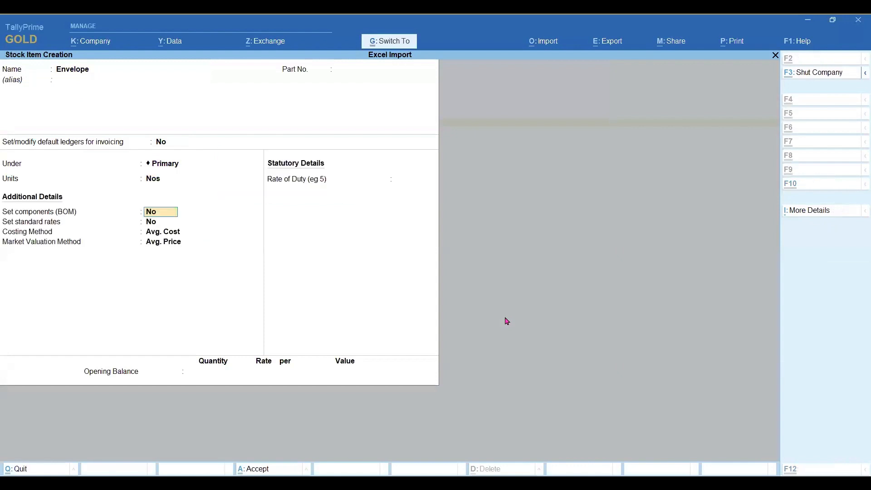
{"action": "key", "text": "ctrl+a"}
Create the missing stock item Folder under Primary with Nos as its unit.
{"action": "key", "text": "Return"}
{"action": "key", "text": "Return"}
{"action": "key", "text": "Return"}
{"action": "key", "text": "Return"}
{"action": "key", "text": "Return"}
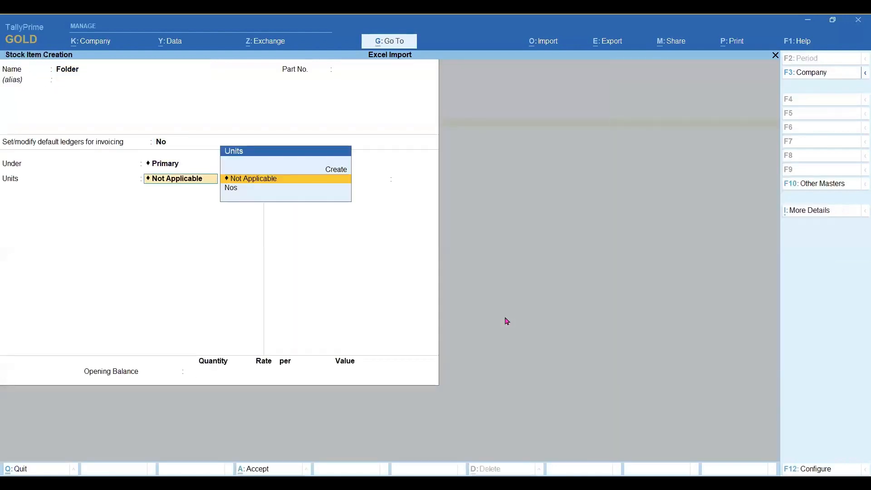
{"action": "key", "text": "Down"}
{"action": "key", "text": "Return"}
{"action": "key", "text": "ctrl+a"}
Create the missing stock item Sketch Pen under Primary with Nos as its unit.
{"action": "key", "text": "Return"}
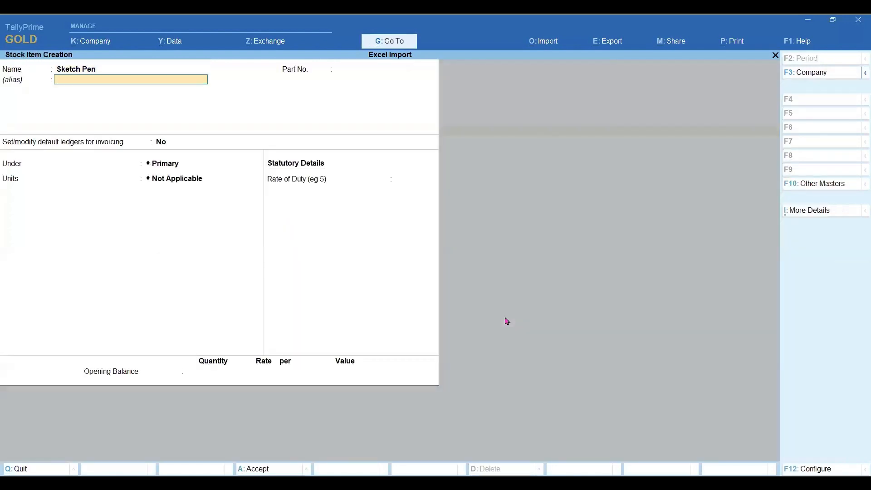
{"action": "key", "text": "Return"}
{"action": "key", "text": "Return"}
{"action": "key", "text": "Return"}
{"action": "key", "text": "Return"}
{"action": "key", "text": "Down"}
{"action": "key", "text": "Return"}
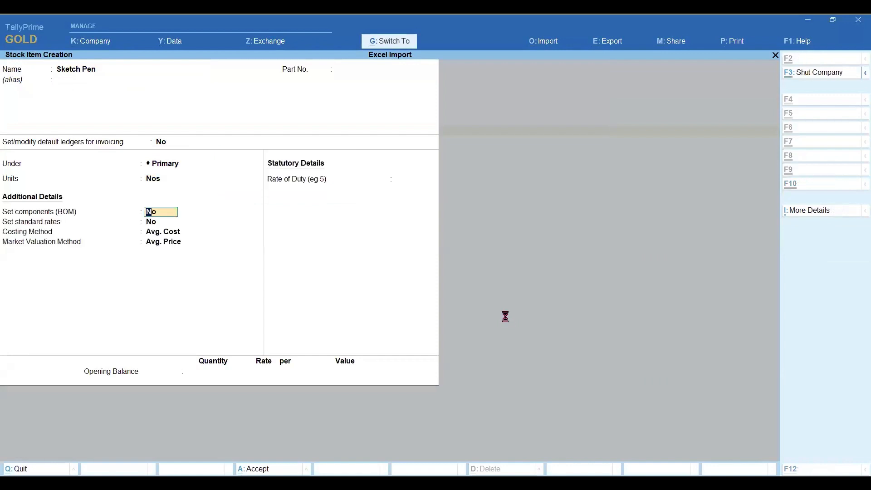
{"action": "key", "text": "ctrl+a"}
Create the missing stock item Pen under Primary with Nos as its unit.
{"action": "key", "text": "Return"}
{"action": "key", "text": "Return"}
{"action": "key", "text": "Return"}
{"action": "key", "text": "Return"}
{"action": "key", "text": "Return"}
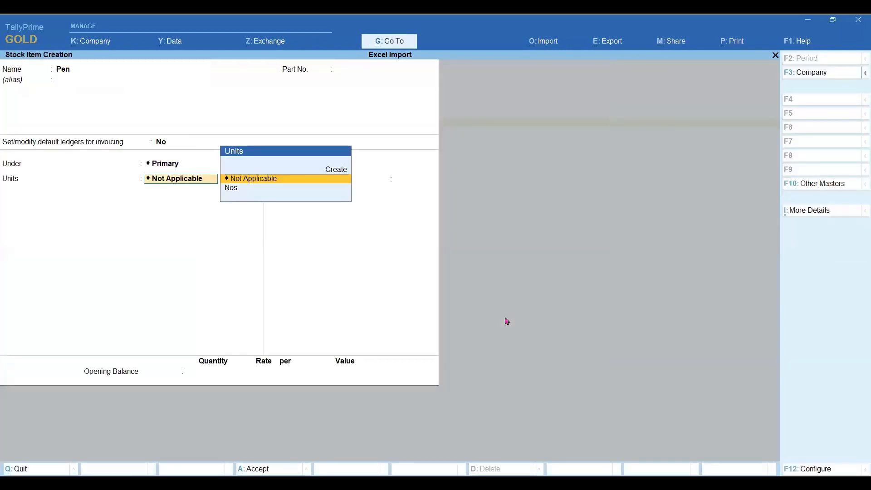
{"action": "key", "text": "Down"}
{"action": "key", "text": "Return"}
{"action": "key", "text": "ctrl+a"}
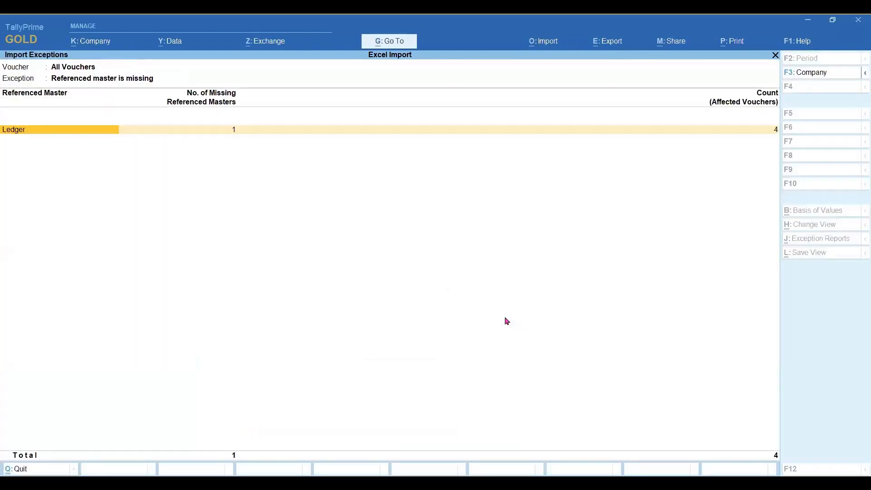
Create the missing ledger Tax under Duties & Taxes with Others as its type of duty/tax.
{"action": "key", "text": "Return"}
{"action": "key", "text": "Return"}
{"action": "key", "text": "Return"}
{"action": "key", "text": "Return"}
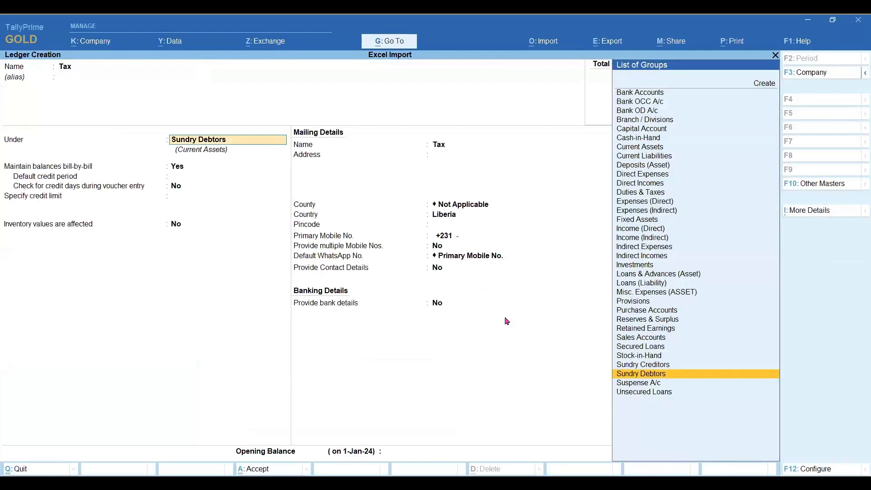
{"action": "type", "text": "Du"}
{"action": "key", "text": "Return"}
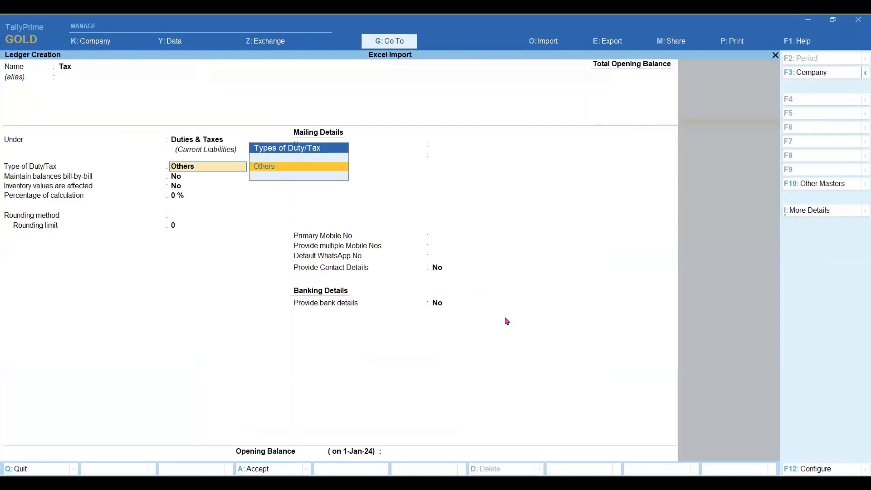
{"action": "key", "text": "Return"}
{"action": "key", "text": "Return"}
{"action": "key", "text": "ctrl+a"}
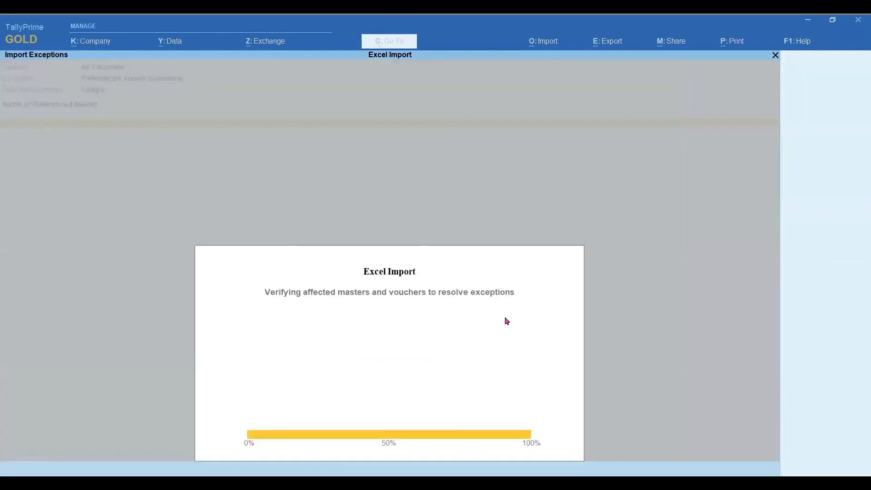
Review the sales vouchers flagged with a date earlier than the financial year beginning, and return to the Gateway of Tally.
{"action": "key", "text": "Escape"}
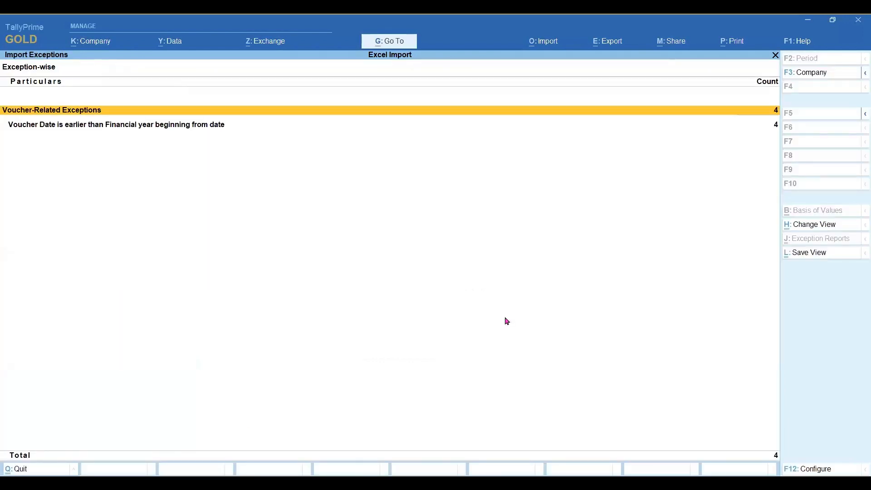
{"action": "key", "text": "Down"}
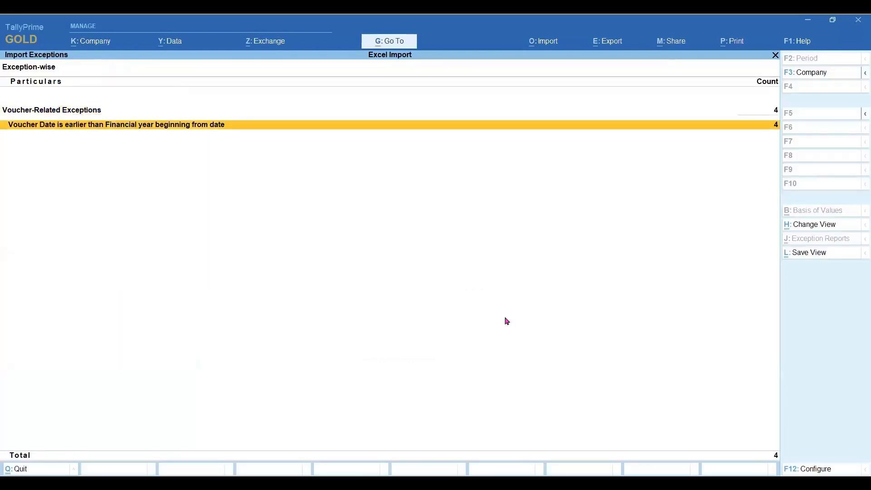
{"action": "key", "text": "Return"}
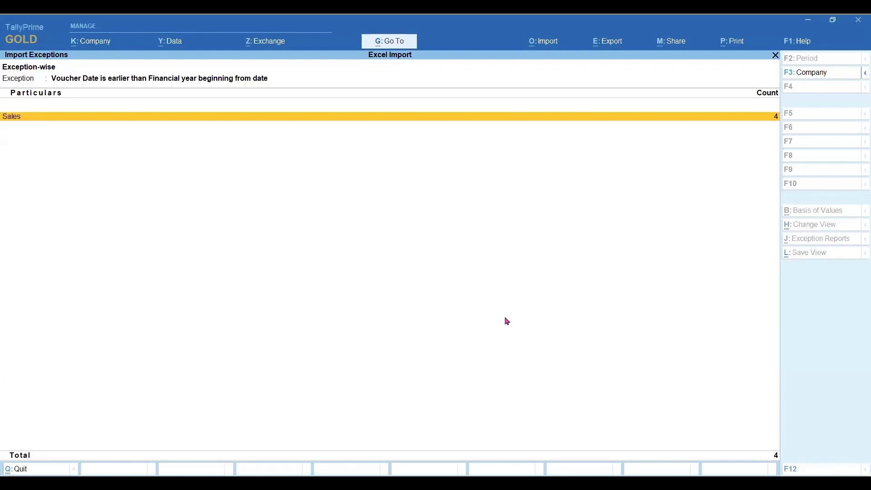
{"action": "key", "text": "Return"}
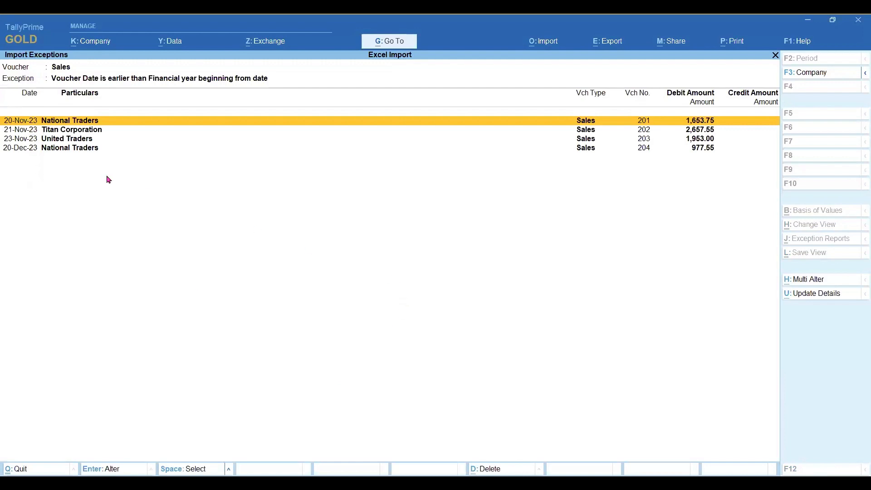
{"action": "key", "text": "Escape"}
{"action": "key", "text": "Escape"}
{"action": "key", "text": "Escape"}
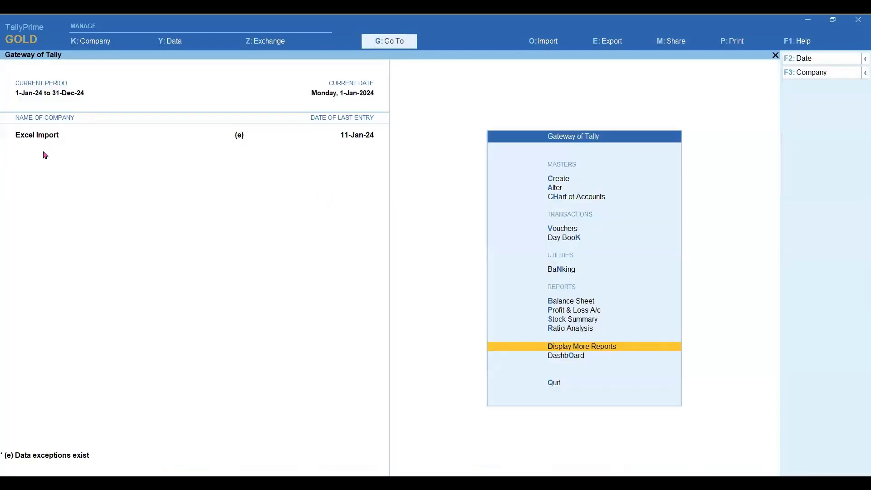
{"action": "left_click", "coordinate": [543, 322]}
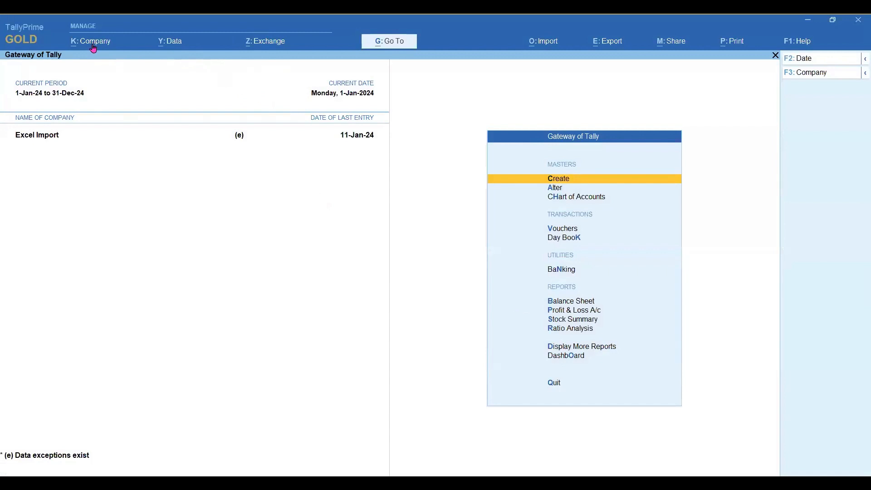
{"action": "left_click", "coordinate": [279, 44]}
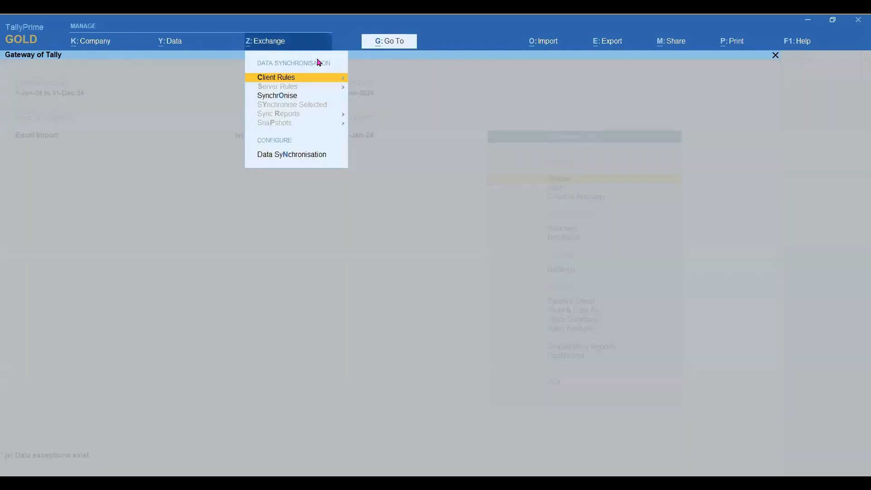
{"action": "key", "text": "Escape"}
Open the import exceptions again and bring up sales voucher 201 from the early voucher date exception for alteration.
{"action": "left_click", "coordinate": [546, 42]}
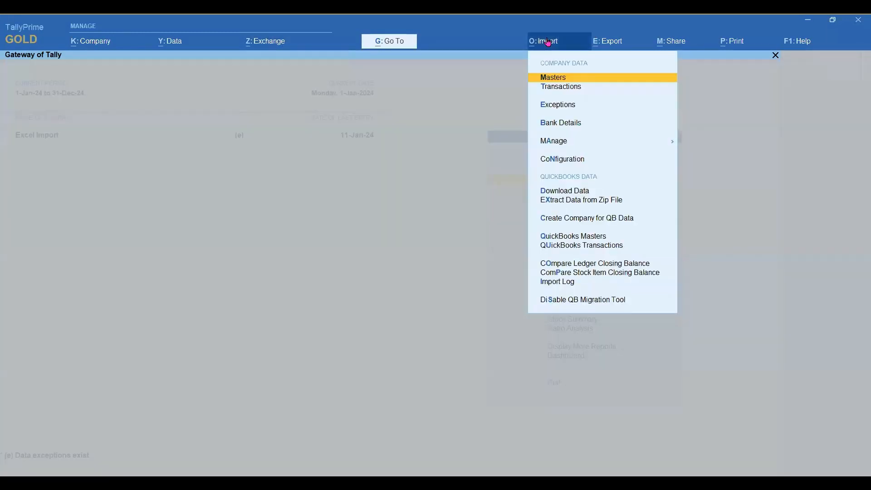
{"action": "key", "text": "Down"}
{"action": "key", "text": "Down"}
{"action": "key", "text": "Down"}
{"action": "key", "text": "Up"}
{"action": "key", "text": "Return"}
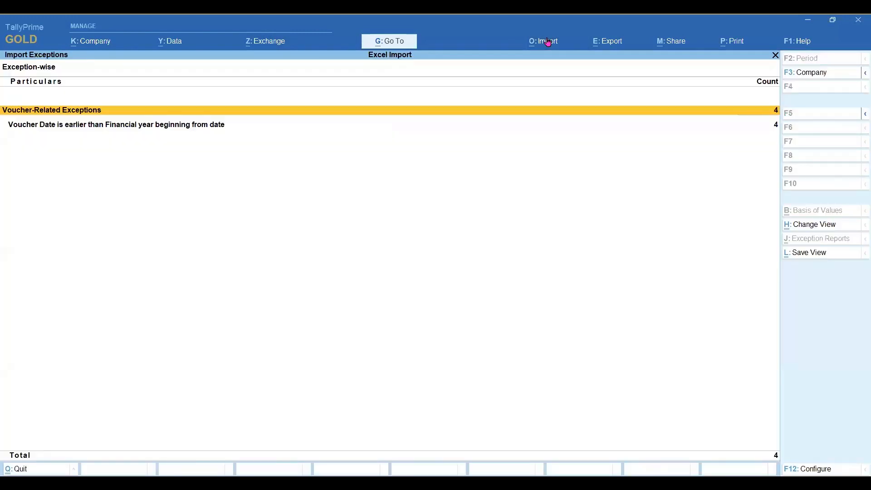
{"action": "key", "text": "Return"}
{"action": "key", "text": "Return"}
{"action": "key", "text": "Return"}
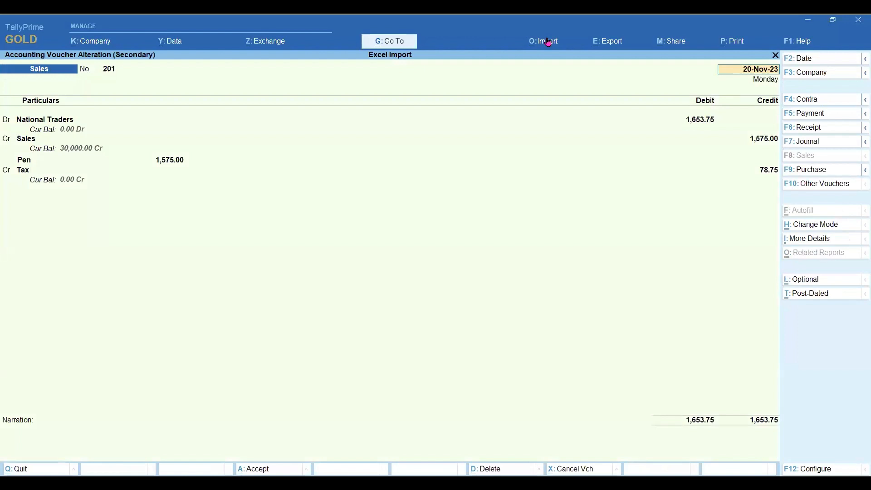
Set the date of National Traders sales voucher 201 to 1-Jan-24 and save the voucher.
{"action": "type", "text": "1.11."}
{"action": "key", "text": "BackSpace"}
{"action": "key", "text": "BackSpace"}
{"action": "key", "text": "BackSpace"}
{"action": "type", "text": "."}
{"action": "key", "text": "BackSpace"}
{"action": "type", "text": "1"}
{"action": "key", "text": "Return"}
{"action": "key", "text": "ctrl+a"}
Set the date of Titan Corporation sales voucher 202 to 1-Jan-24 and save the voucher.
{"action": "key", "text": "Return"}
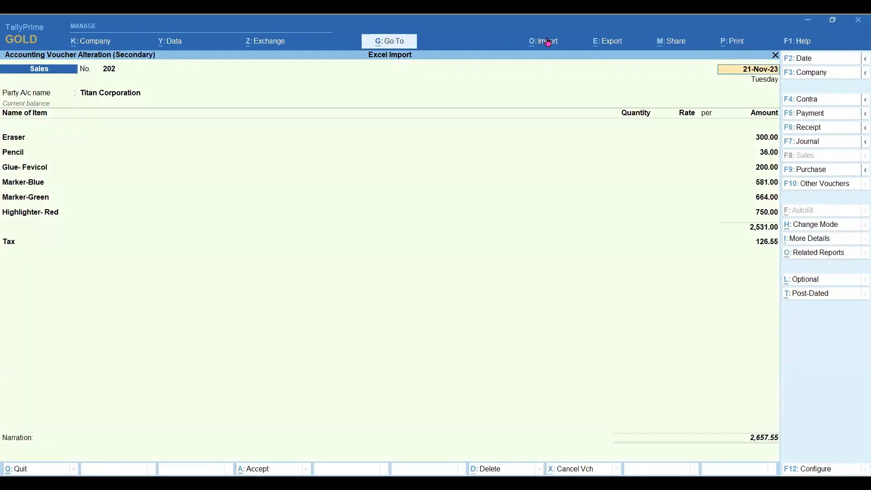
{"action": "type", "text": "1.1"}
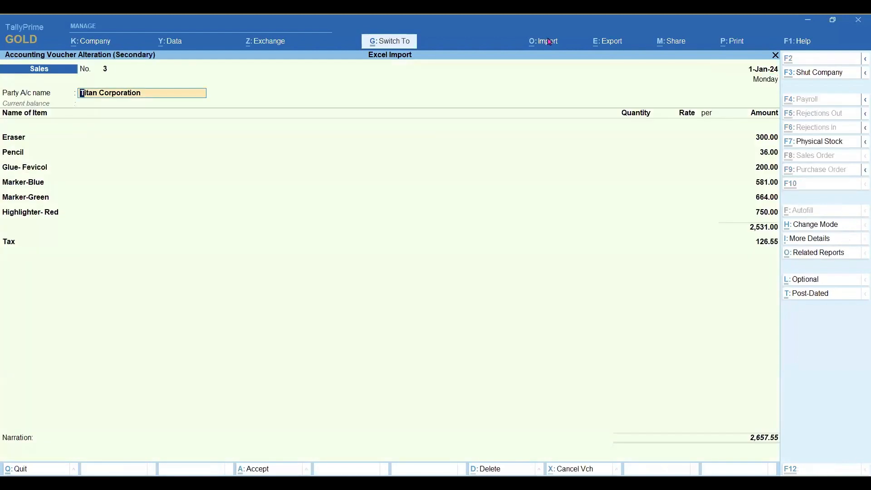
{"action": "key", "text": "Return"}
{"action": "key", "text": "ctrl+a"}
Set the date of United Traders sales voucher 203 to 2-Jan-24 and save the voucher.
{"action": "key", "text": "Return"}
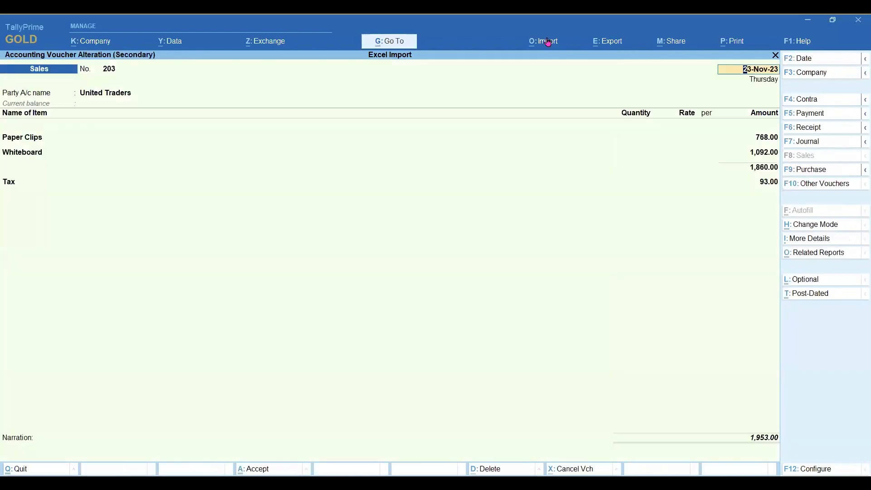
{"action": "type", "text": "2.1"}
{"action": "key", "text": "Return"}
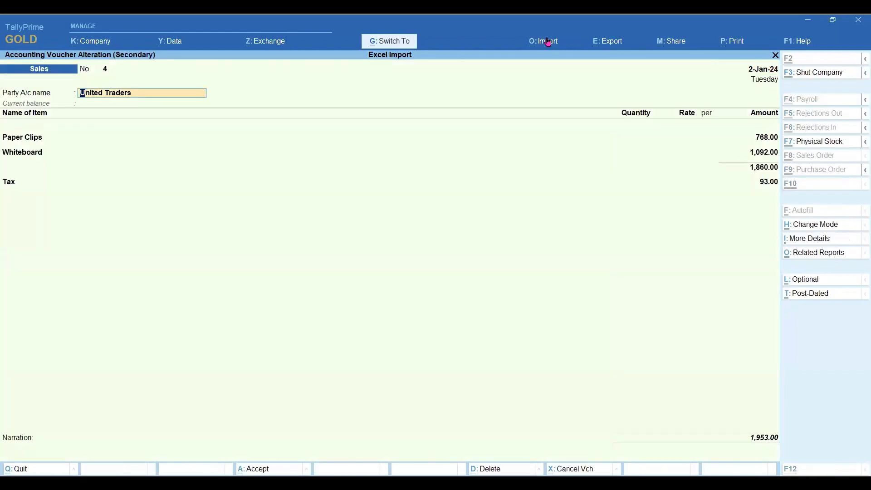
{"action": "key", "text": "ctrl+a"}
Set the date of National Traders sales voucher 204 to 4-Jan-24, save it and return to the Gateway of Tally.
{"action": "key", "text": "Return"}
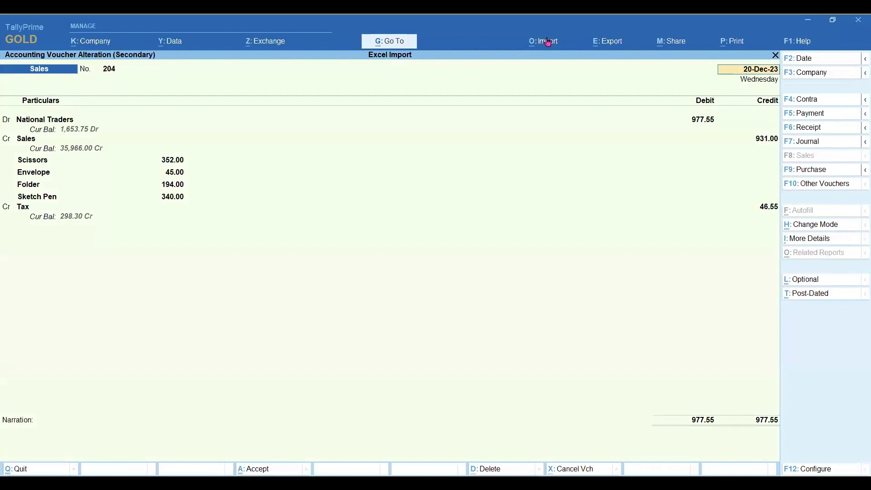
{"action": "type", "text": "4.1"}
{"action": "key", "text": "Return"}
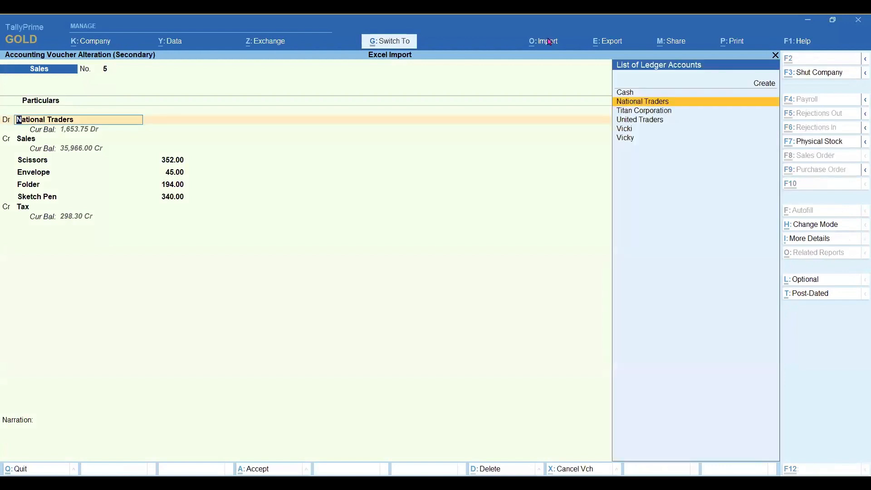
{"action": "key", "text": "ctrl+a"}
{"action": "key", "text": "Escape"}
{"action": "key", "text": "Escape"}
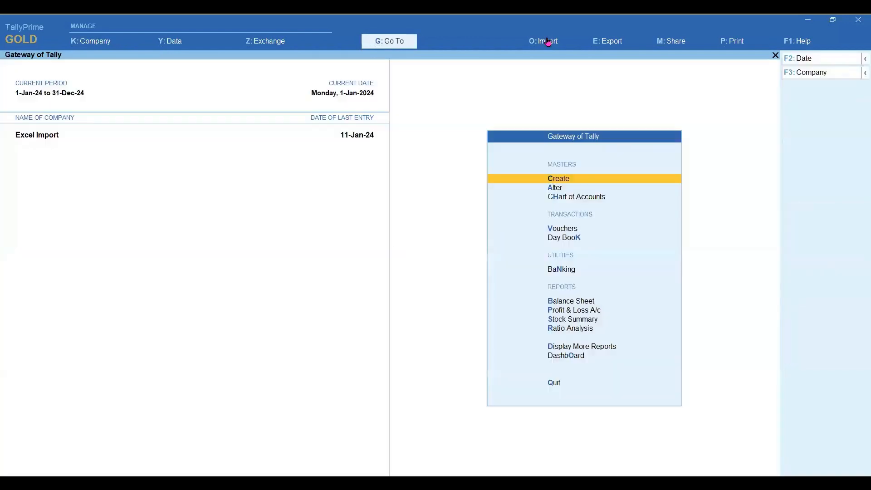
Open the Day Book and set its period to 1-Jan-24 to 11-Jan-24.
{"action": "key", "text": "d"}
{"action": "key", "text": "d"}
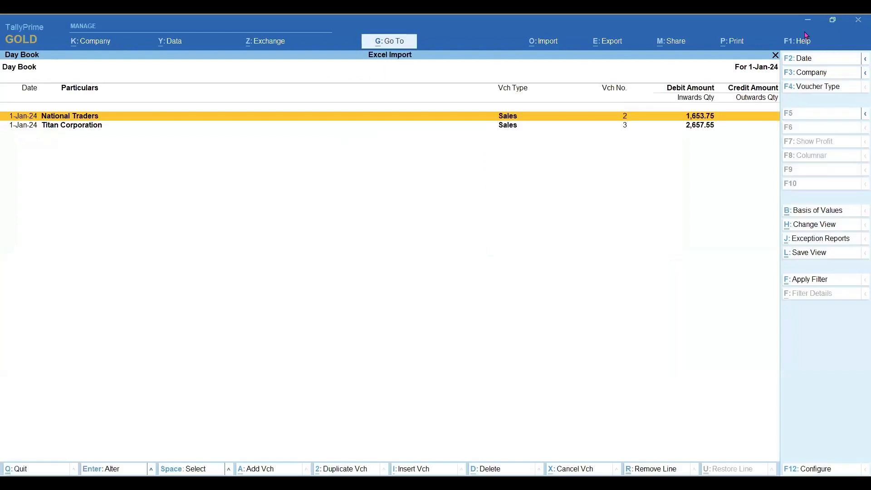
{"action": "left_click", "coordinate": [798, 57]}
{"action": "key", "text": "Return"}
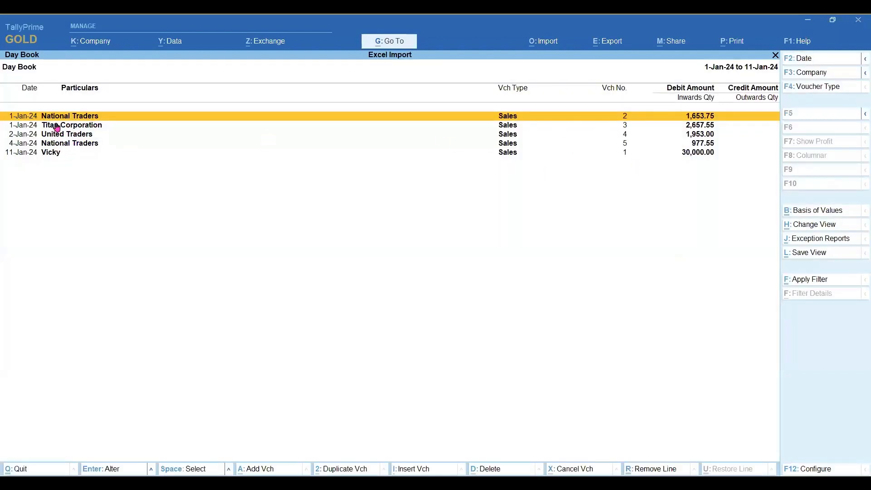
Examine the details of the imported National Traders and Titan Corporation sales vouchers dated 1-Jan-24 from the Day Book.
{"action": "key", "text": "Return"}
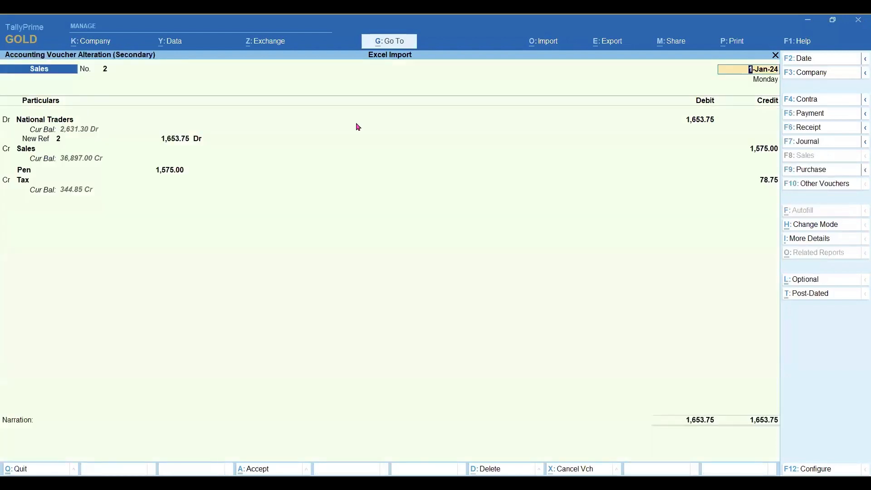
{"action": "key", "text": "Escape"}
{"action": "key", "text": "Down"}
{"action": "key", "text": "Return"}
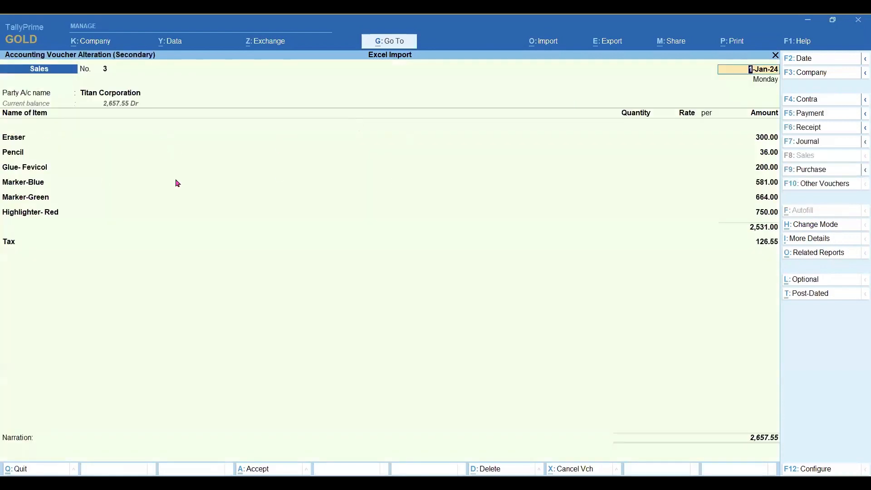
{"action": "key", "text": "BackSpace"}
{"action": "key", "text": "Escape"}
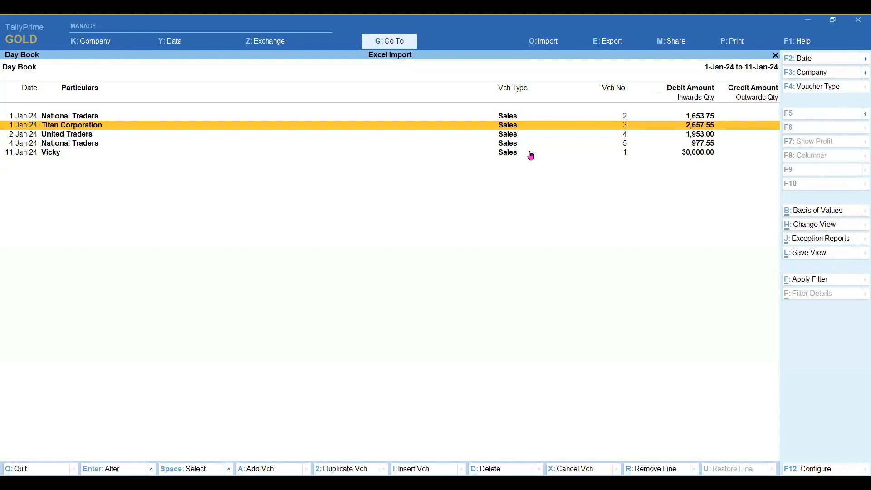
{"action": "key", "text": "Return"}
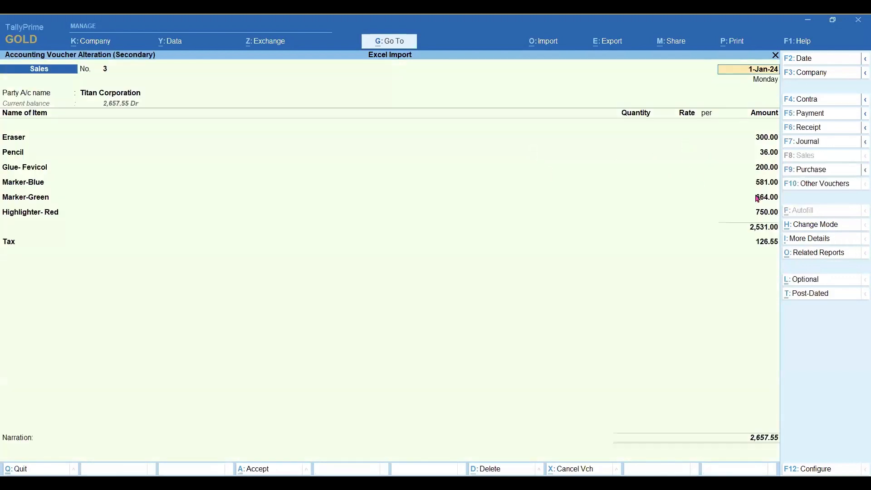
{"action": "key", "text": "Escape"}
{"action": "key", "text": "Up"}
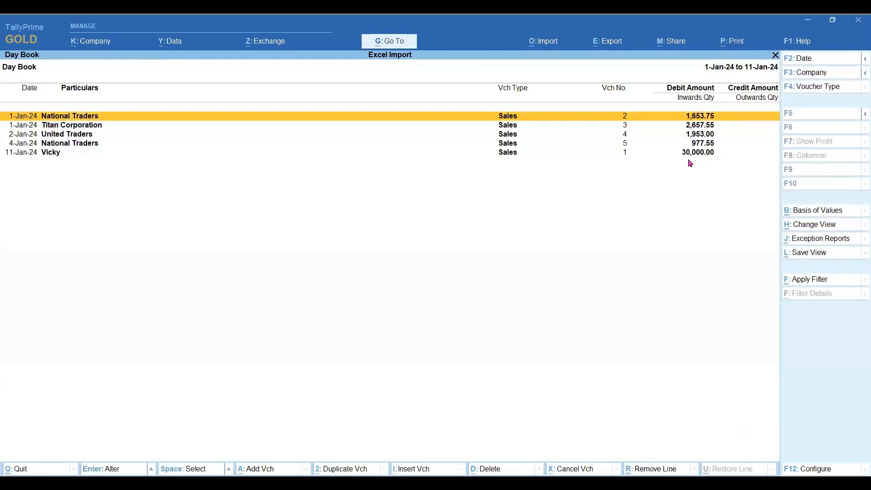
Select the four imported sales vouchers dated 1-Jan-24 to 4-Jan-24 in the Day Book.
{"action": "key", "text": "shift+Down"}
{"action": "key", "text": "shift+Down"}
{"action": "key", "text": "shift+Down"}
{"action": "key", "text": "space"}
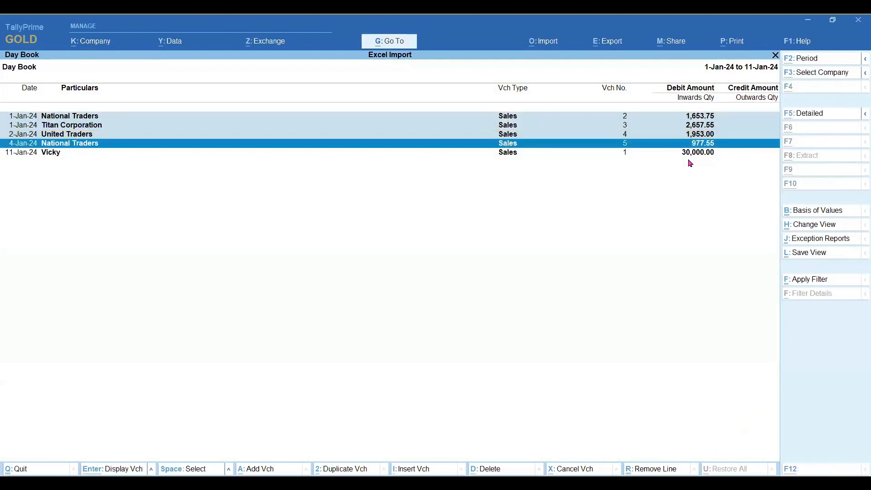
Delete the four selected sales vouchers from the Day Book and return to the Gateway of Tally.
{"action": "key", "text": "alt+r"}
{"action": "key", "text": "Escape"}
Import the transactions from the Invoices sheet of Ledger Entries in Columns - Copy.xlsx using the Sales Transactions mapping template.
{"action": "key", "text": "alt+o"}
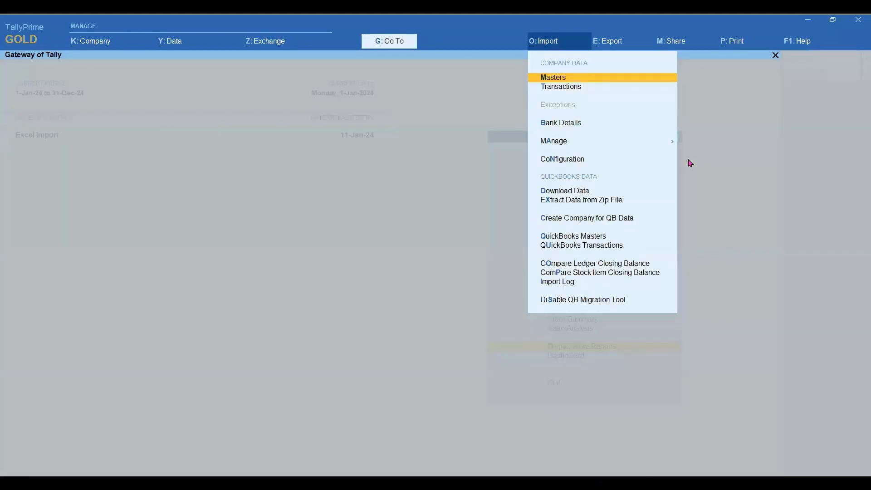
{"action": "key", "text": "Down"}
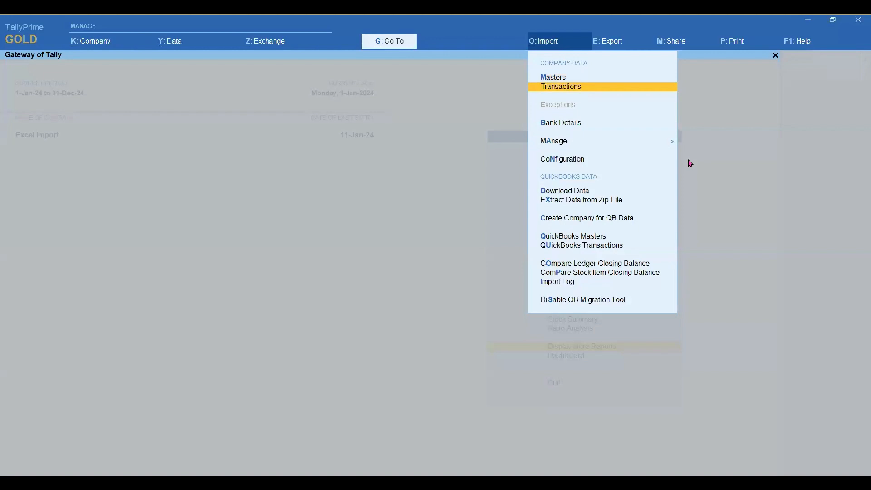
{"action": "key", "text": "Return"}
{"action": "key", "text": "Return"}
{"action": "key", "text": "Return"}
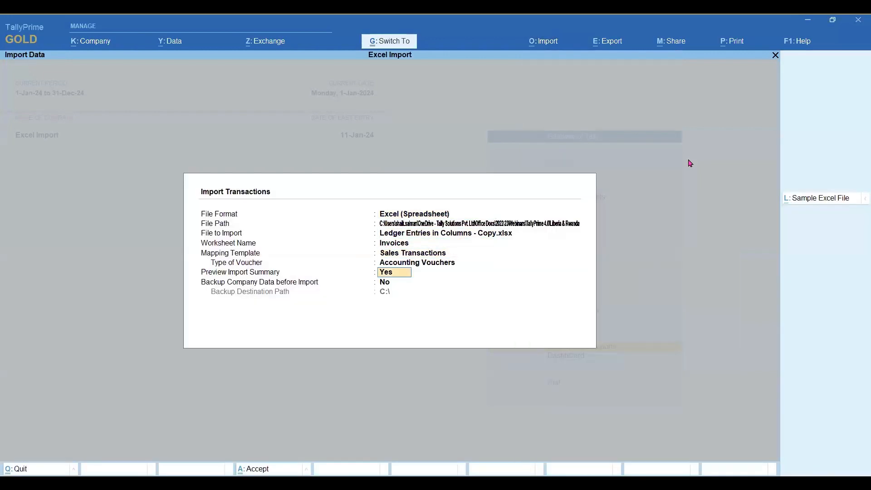
{"action": "key", "text": "ctrl+a"}
{"action": "key", "text": "i"}
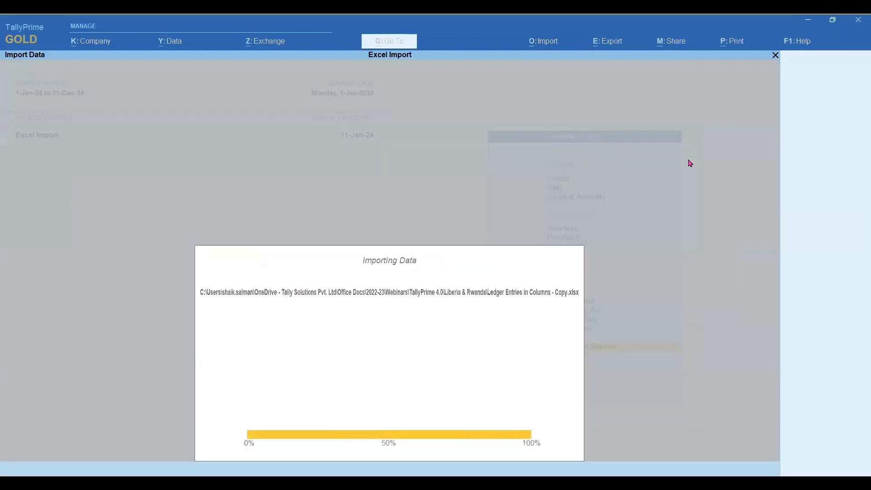
Open the voucher date exceptions from the import, set the date of National Traders sales voucher 201 to 1-Jan-24 and save it.
{"action": "key", "text": "x"}
{"action": "key", "text": "Down"}
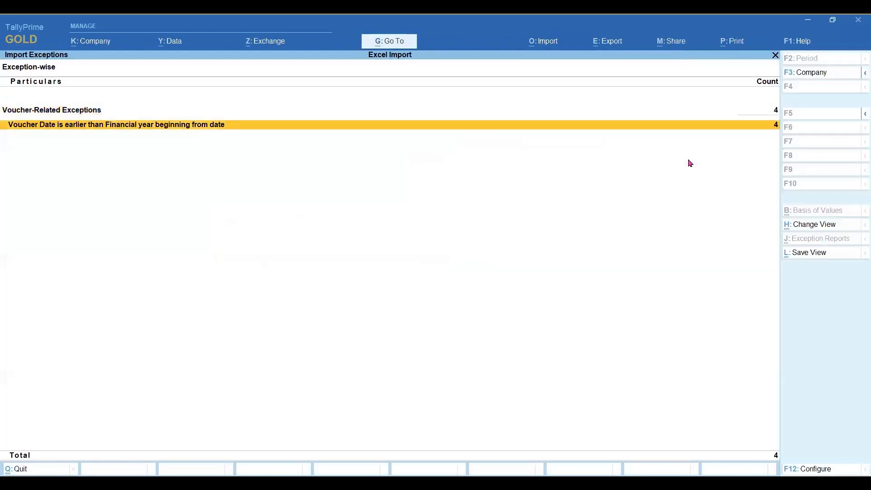
{"action": "key", "text": "Return"}
{"action": "key", "text": "Return"}
{"action": "key", "text": "Return"}
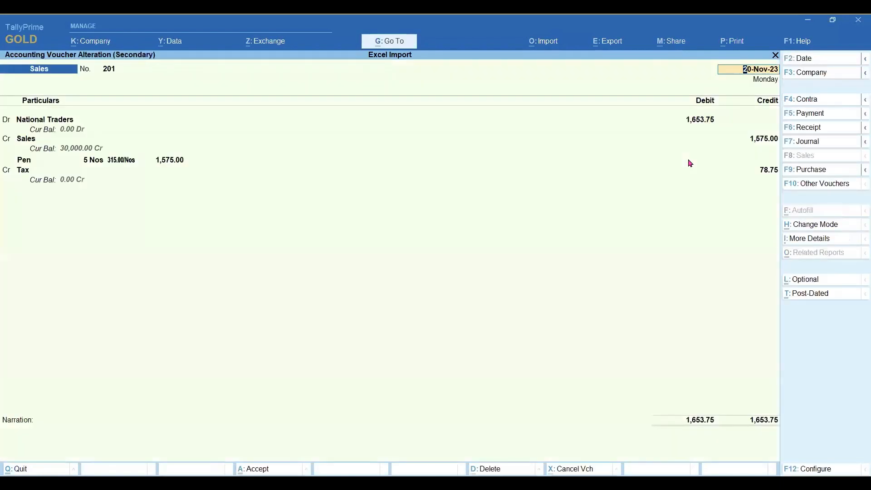
{"action": "type", "text": "1."}
{"action": "key", "text": "Return"}
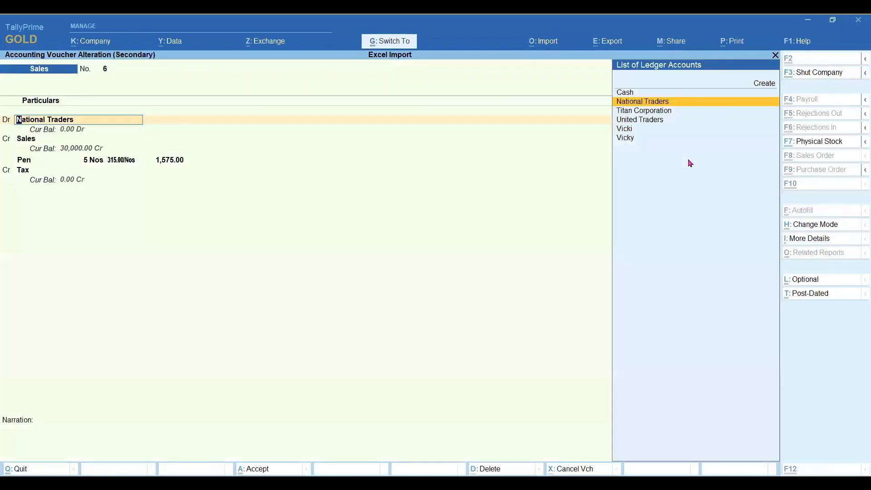
{"action": "key", "text": "ctrl+a"}
Set the date of Titan Corporation voucher 202 to 2-Jan-24 and of United Traders voucher 203 to 3-Jan-24, saving both.
{"action": "key", "text": "Return"}
{"action": "type", "text": "2.1"}
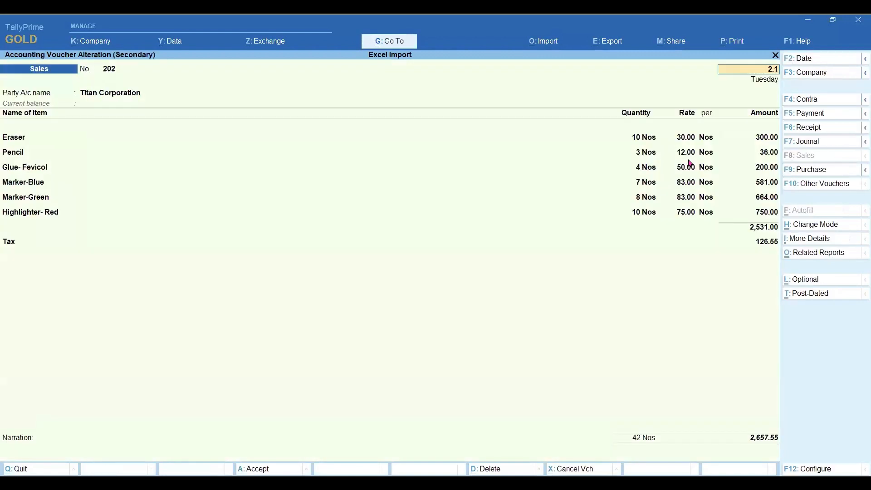
{"action": "key", "text": "Return"}
{"action": "key", "text": "ctrl+a"}
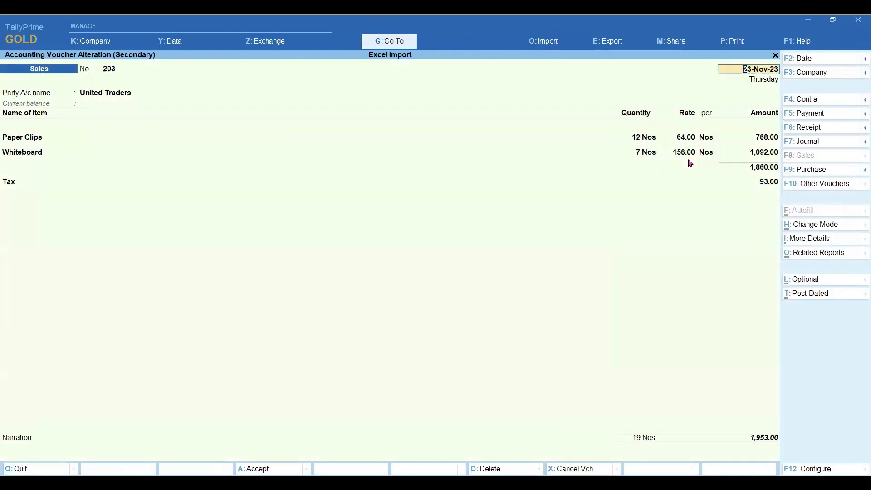
{"action": "type", "text": "3."}
{"action": "key", "text": "Return"}
{"action": "key", "text": "ctrl+a"}
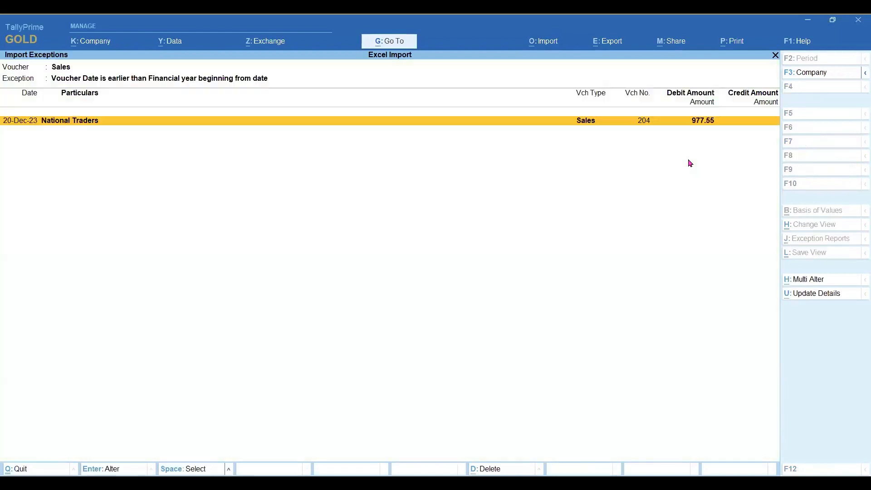
Correct the date of National Traders sales voucher 204 to 4-Jan-24, save it and return to the Gateway of Tally.
{"action": "key", "text": "Return"}
{"action": "type", "text": "4.1"}
{"action": "key", "text": "Return"}
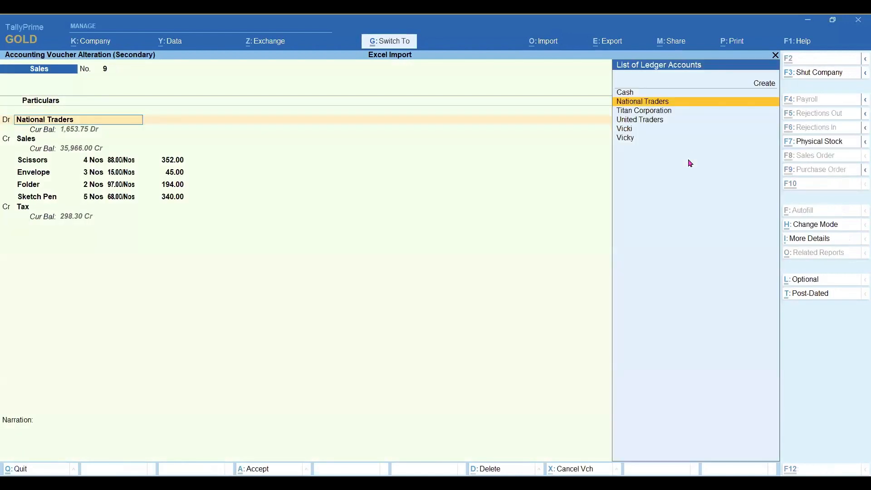
{"action": "key", "text": "ctrl+a"}
{"action": "key", "text": "Escape"}
{"action": "key", "text": "Escape"}
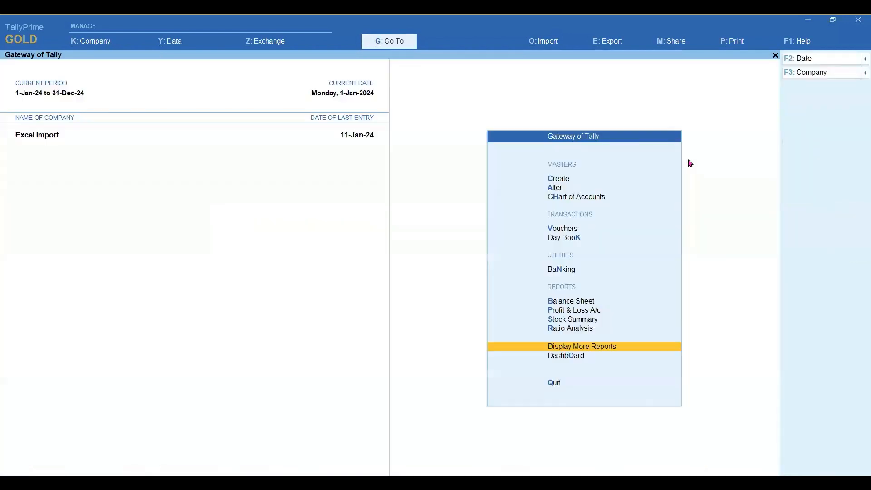
Open the Day Book for the period 1-Jan-24 to 11-Jan-24.
{"action": "key", "text": "k"}
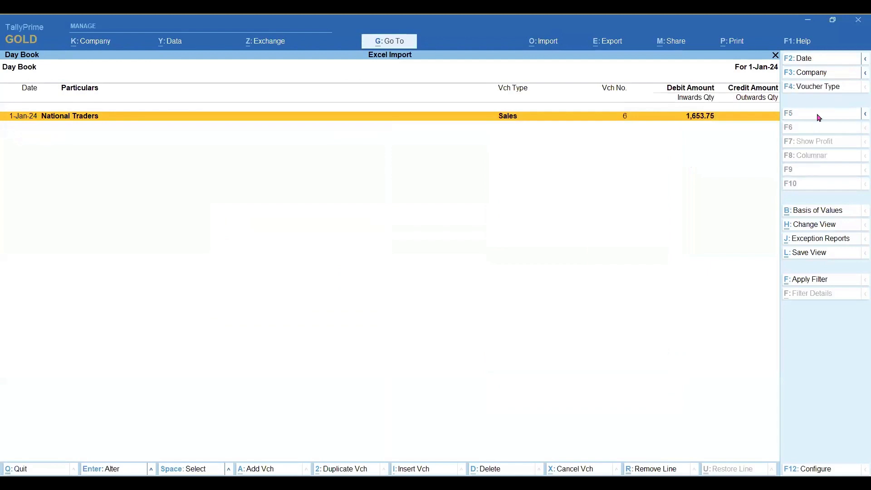
{"action": "left_click", "coordinate": [815, 58]}
{"action": "key", "text": "Return"}
Examine the United Traders voucher dated 3-Jan-24 and the Titan Corporation voucher dated 2-Jan-24, and return to the Gateway of Tally.
{"action": "key", "text": "Down"}
{"action": "key", "text": "Down"}
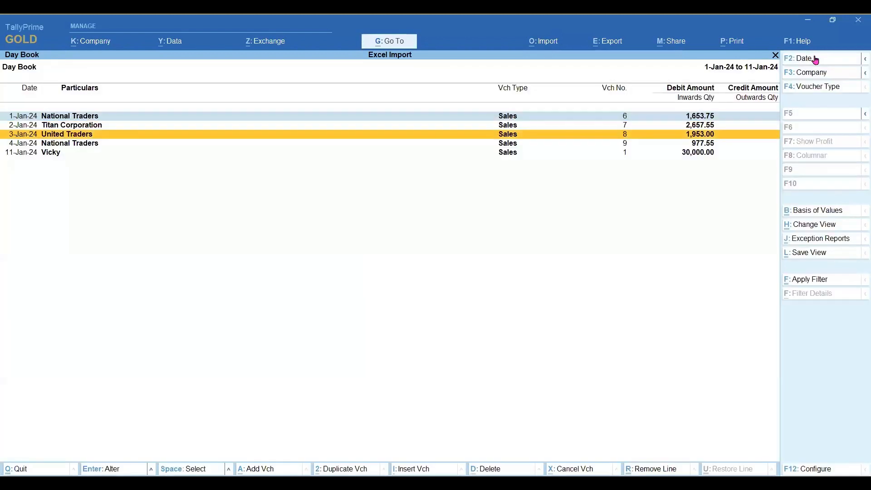
{"action": "key", "text": "Return"}
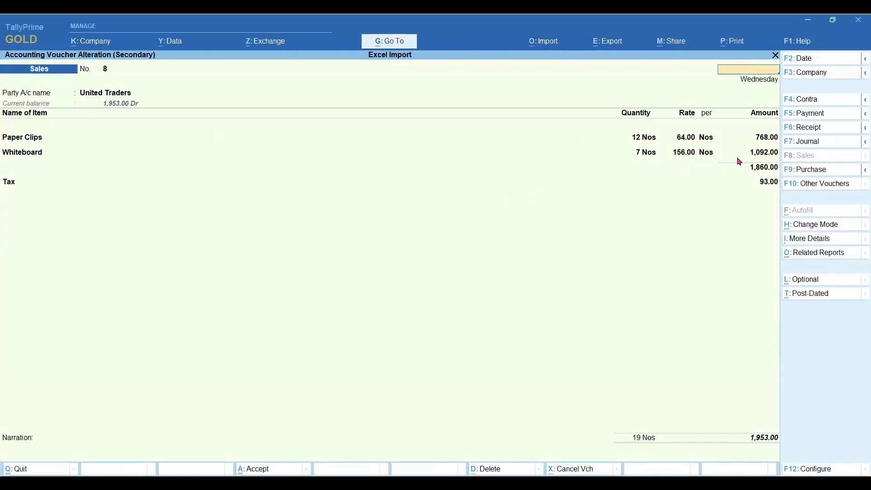
{"action": "key", "text": "Escape"}
{"action": "key", "text": "Up"}
{"action": "key", "text": "Return"}
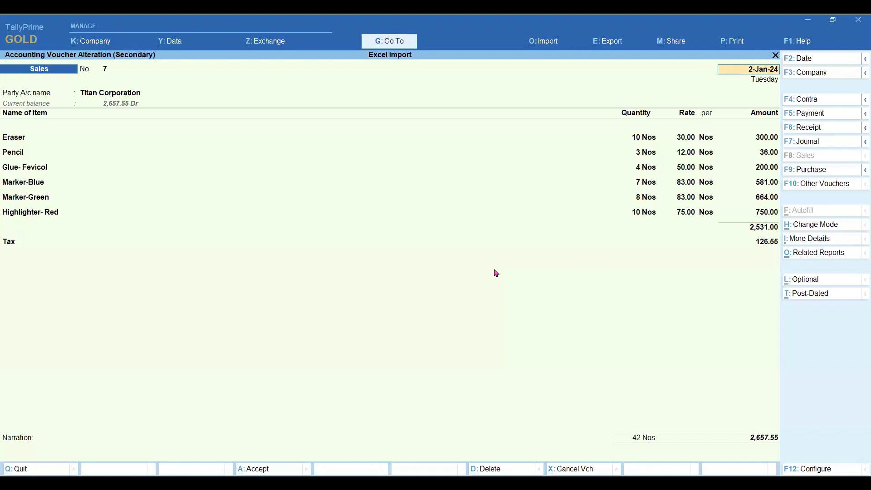
{"action": "key", "text": "BackSpace"}
{"action": "key", "text": "Escape"}
{"action": "key", "text": "Return"}
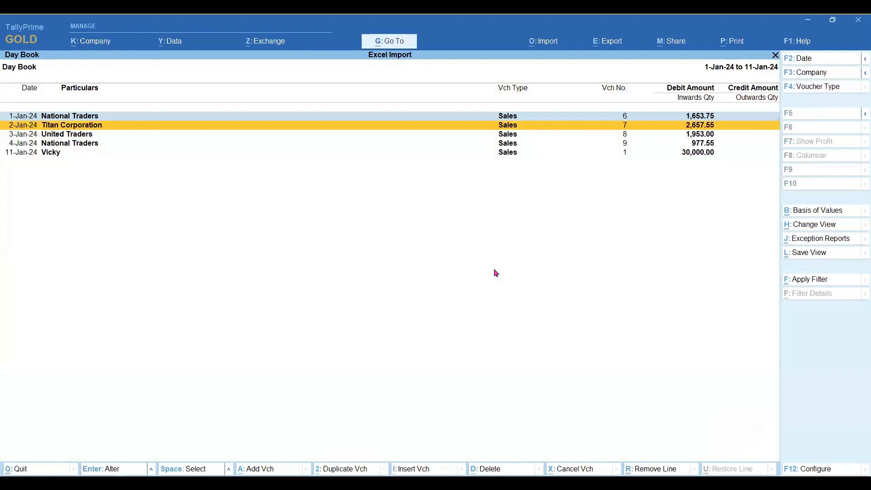
{"action": "key", "text": "Escape"}
{"action": "key", "text": "Escape"}
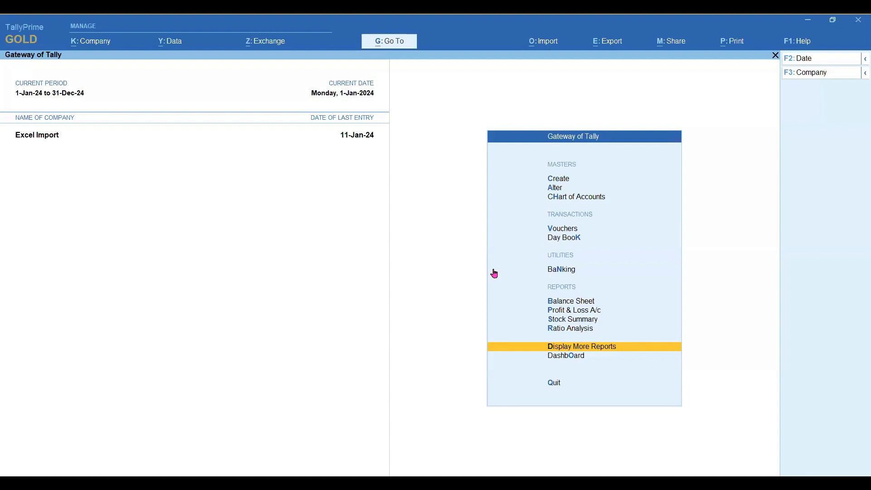
Review the transaction import settings and the list of available mapping templates, and close them without importing.
{"action": "key", "text": "alt+o"}
{"action": "key", "text": "t"}
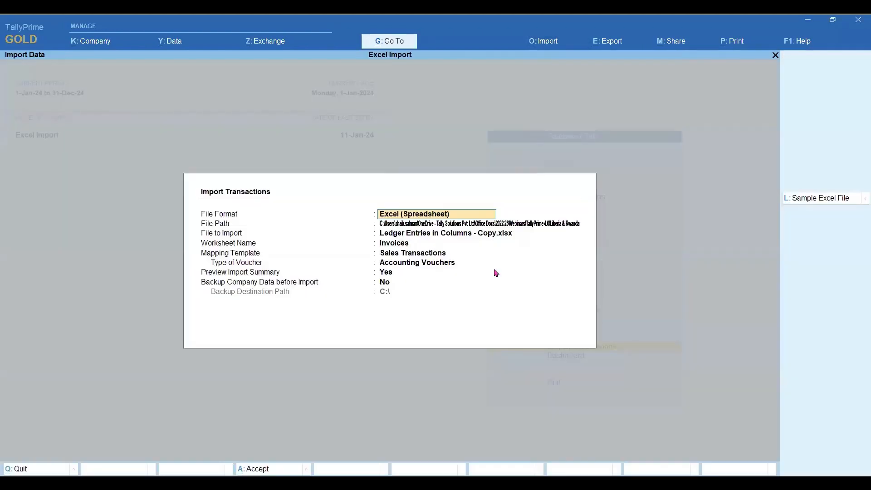
{"action": "key", "text": "Return"}
{"action": "key", "text": "Return"}
{"action": "key", "text": "Return"}
{"action": "key", "text": "Return"}
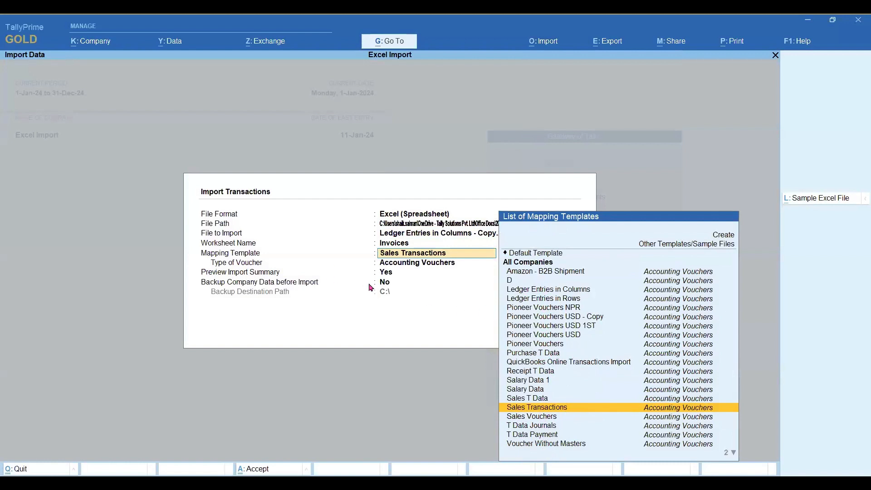
{"action": "key", "text": "Escape"}
{"action": "key", "text": "Escape"}
{"action": "key", "text": "Escape"}
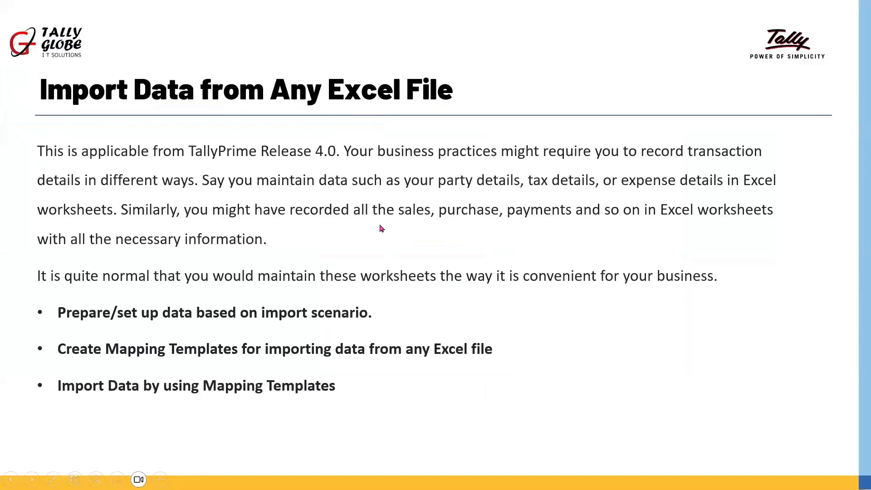
{"action": "key", "text": "Right"}
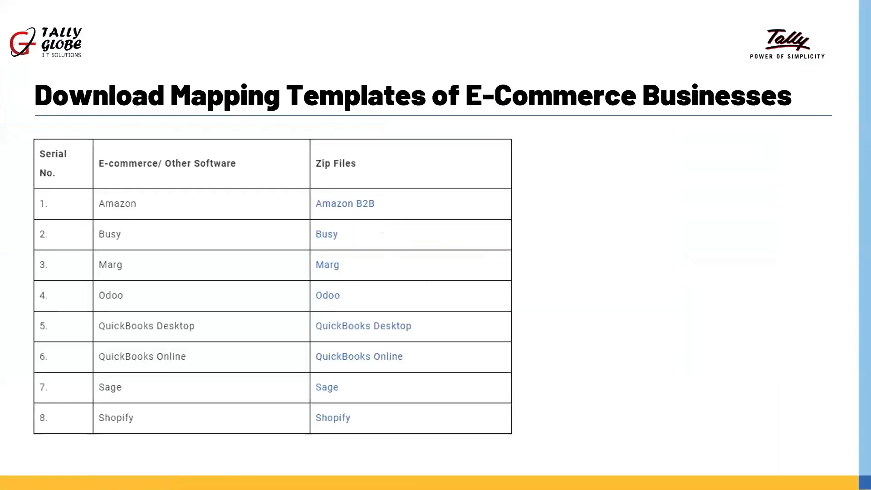